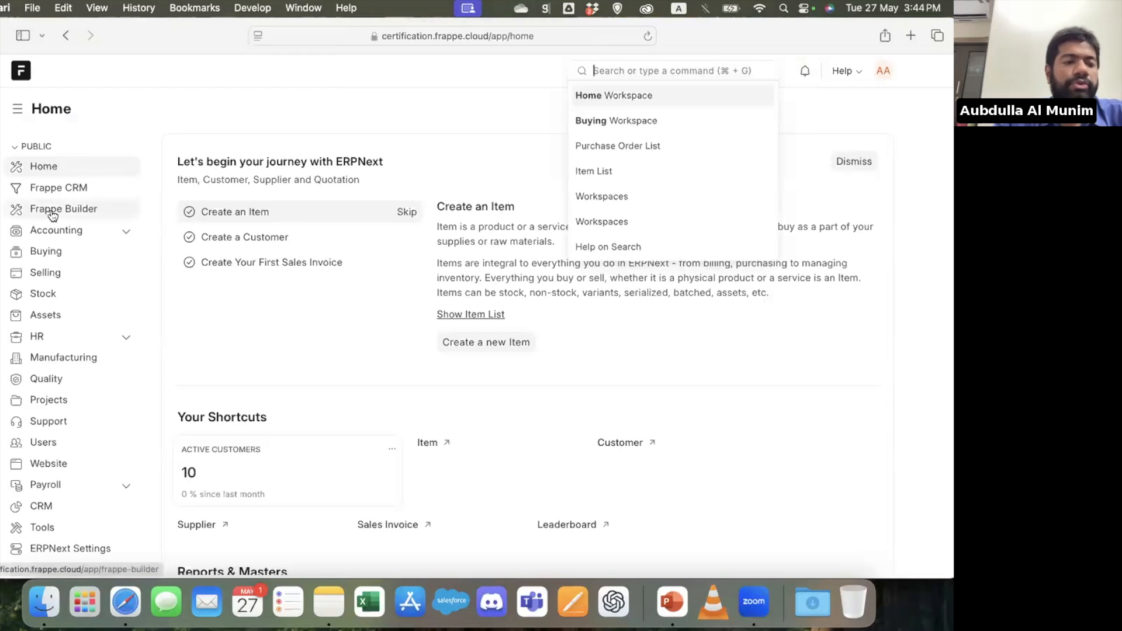
Open the CRM workspace and look over its shortcuts, reports and masters
scroll(74, 386, down, 3)
click(57, 415)
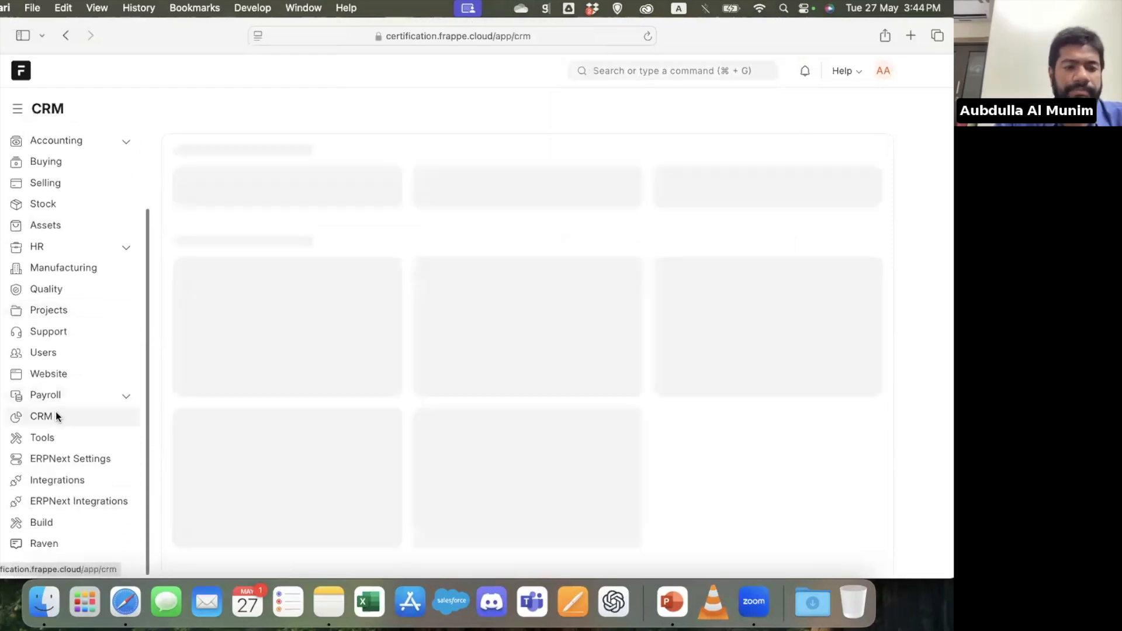
scroll(478, 286, down, 3)
scroll(479, 286, up, 3)
scroll(85, 206, up, 3)
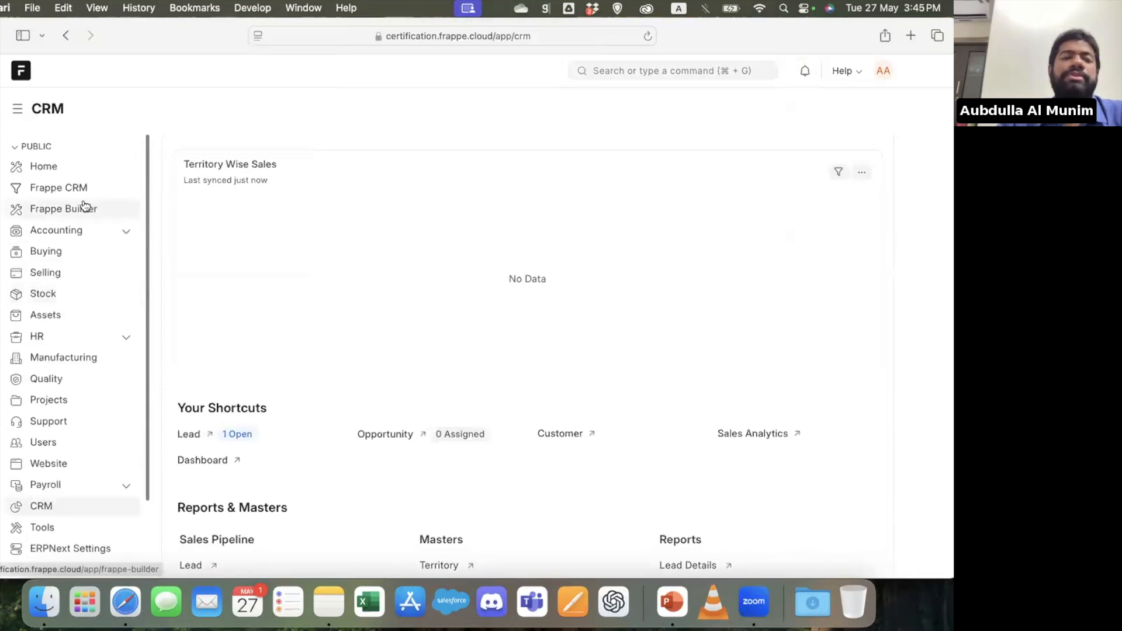
Return to the Home workspace and look through its shortcuts, Reports & Masters, and Data Import and Settings
click(47, 166)
scroll(339, 272, down, 2)
scroll(339, 271, up, 2)
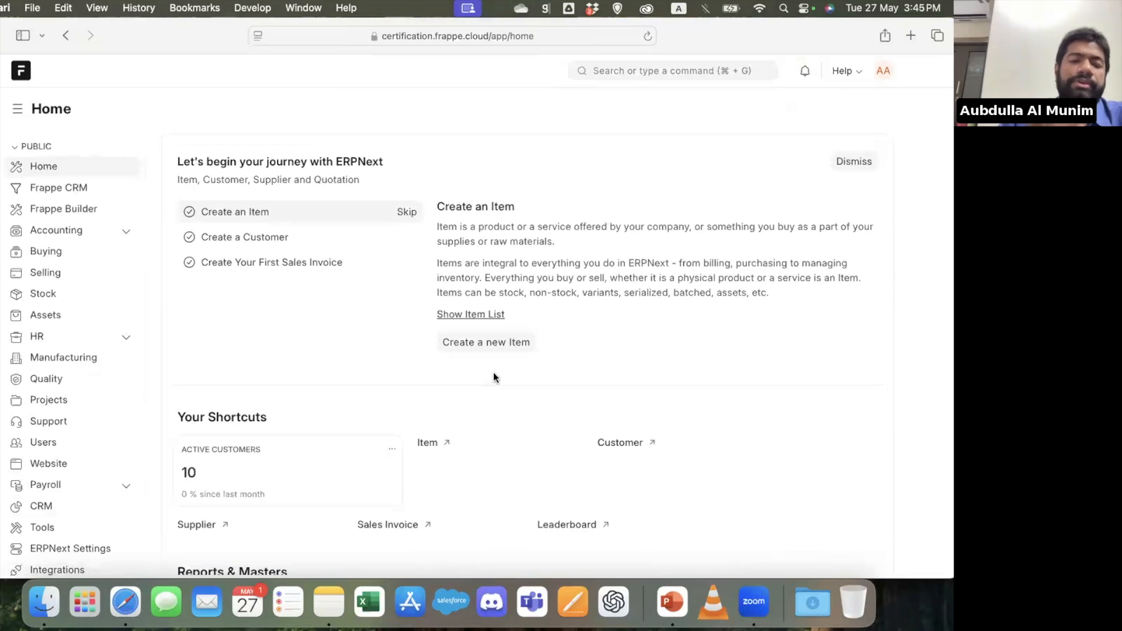
scroll(493, 375, down, 10)
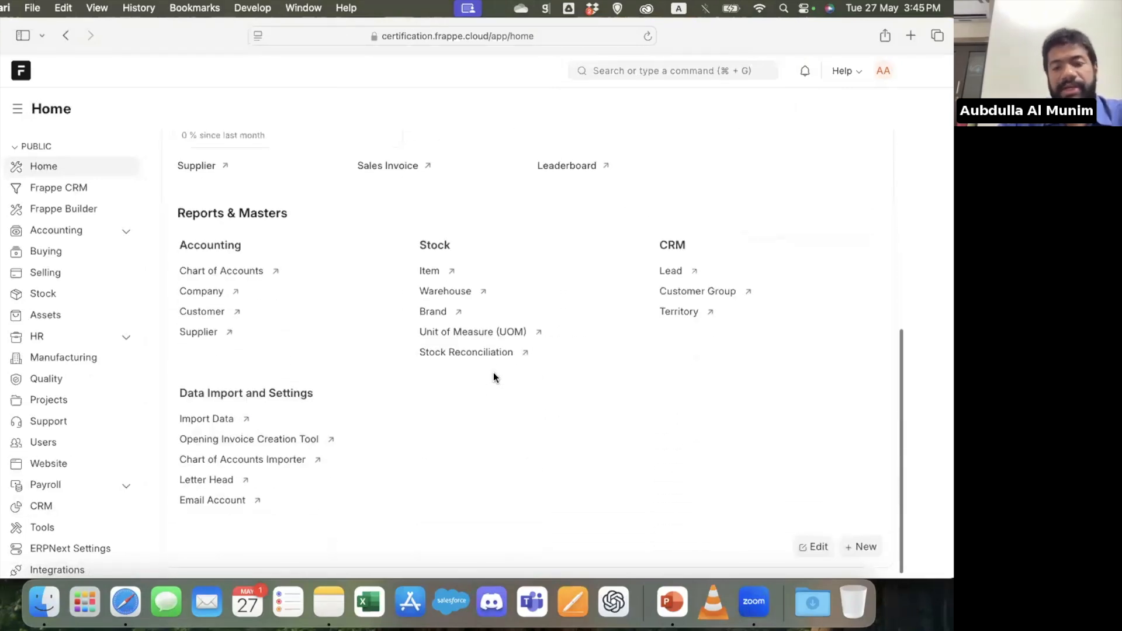
scroll(493, 373, up, 10)
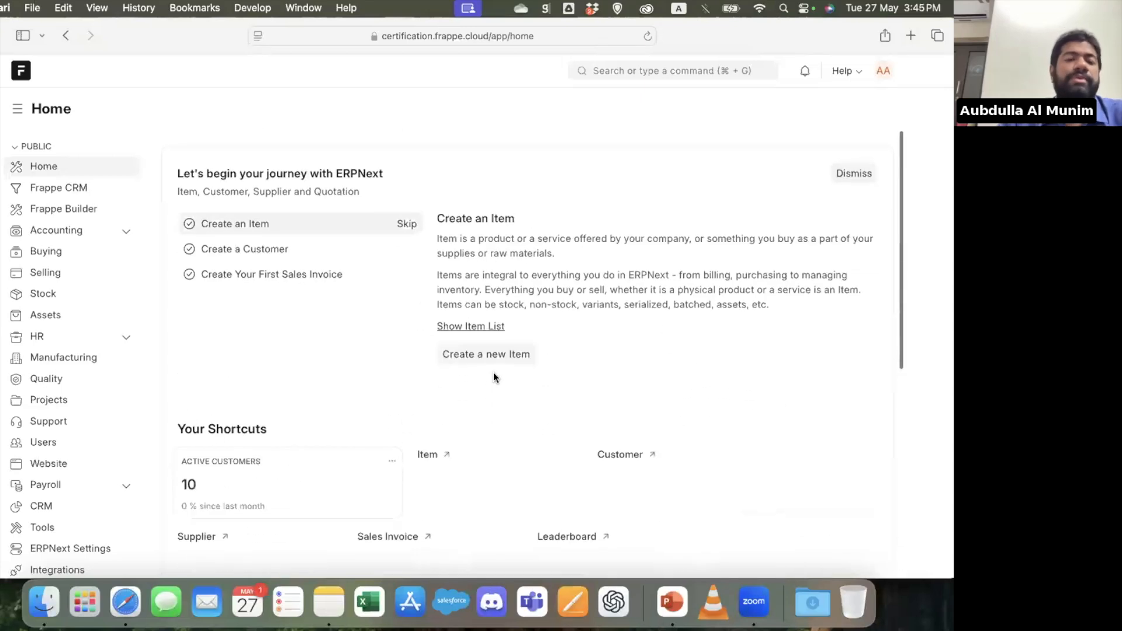
scroll(494, 377, down, 10)
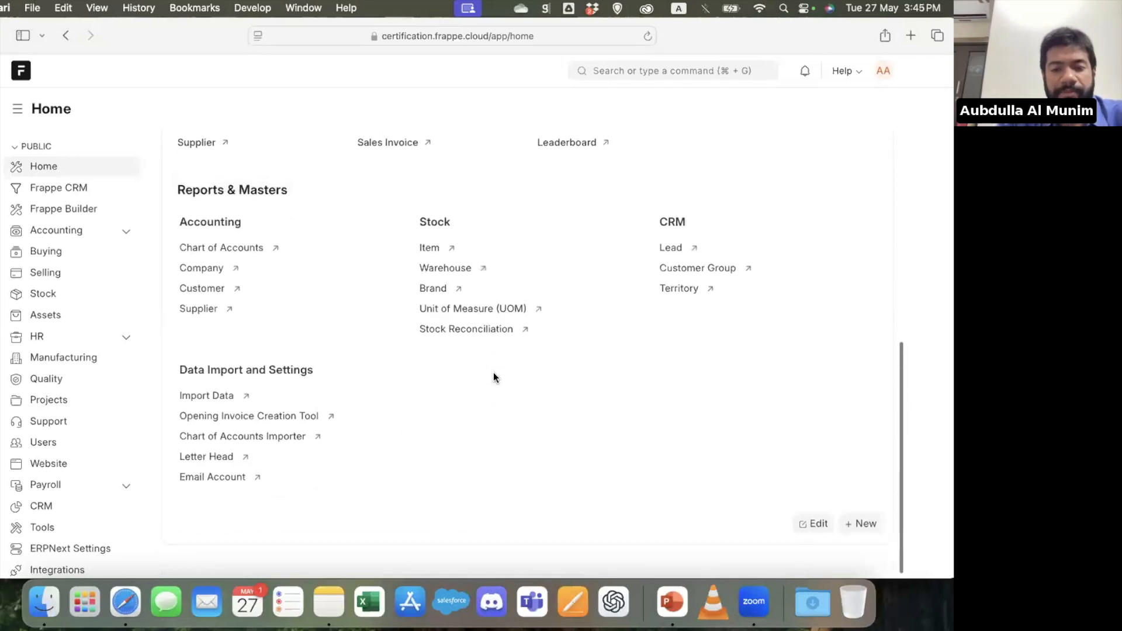
Examine the Home workspace's edit mode and the Frappe Builder entry's options, and discard the customizations
click(815, 552)
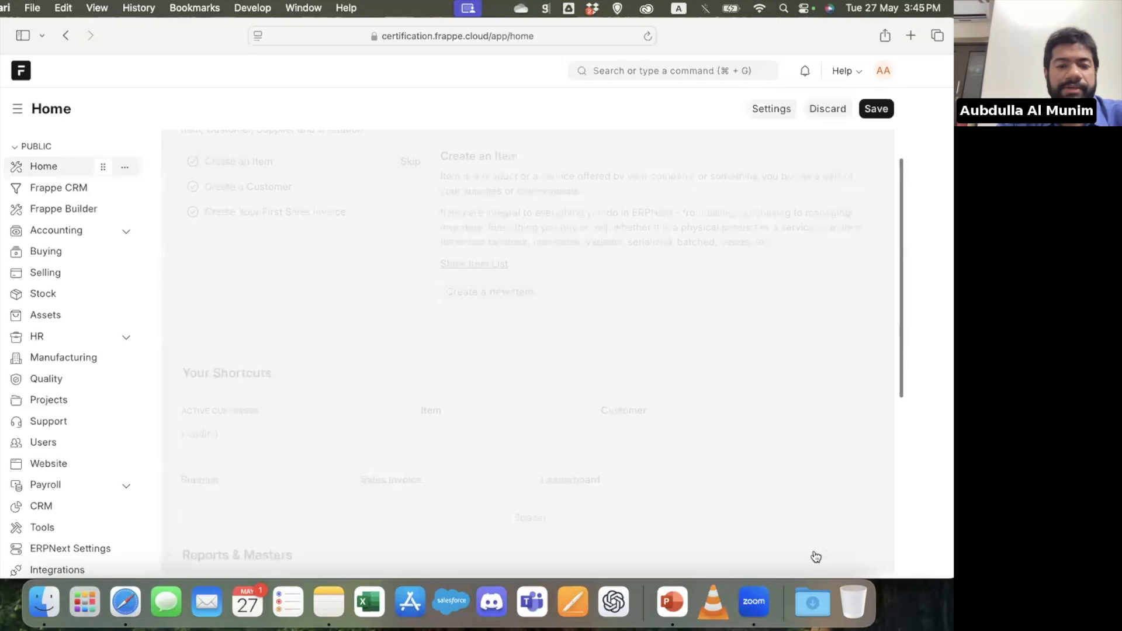
scroll(522, 316, down, 5)
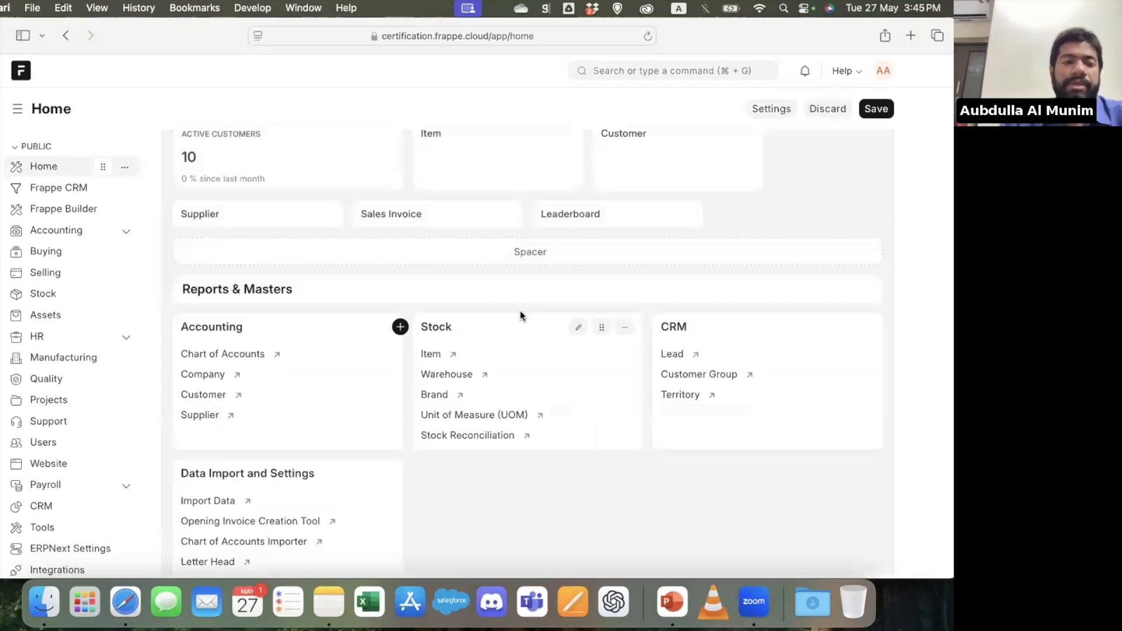
click(125, 210)
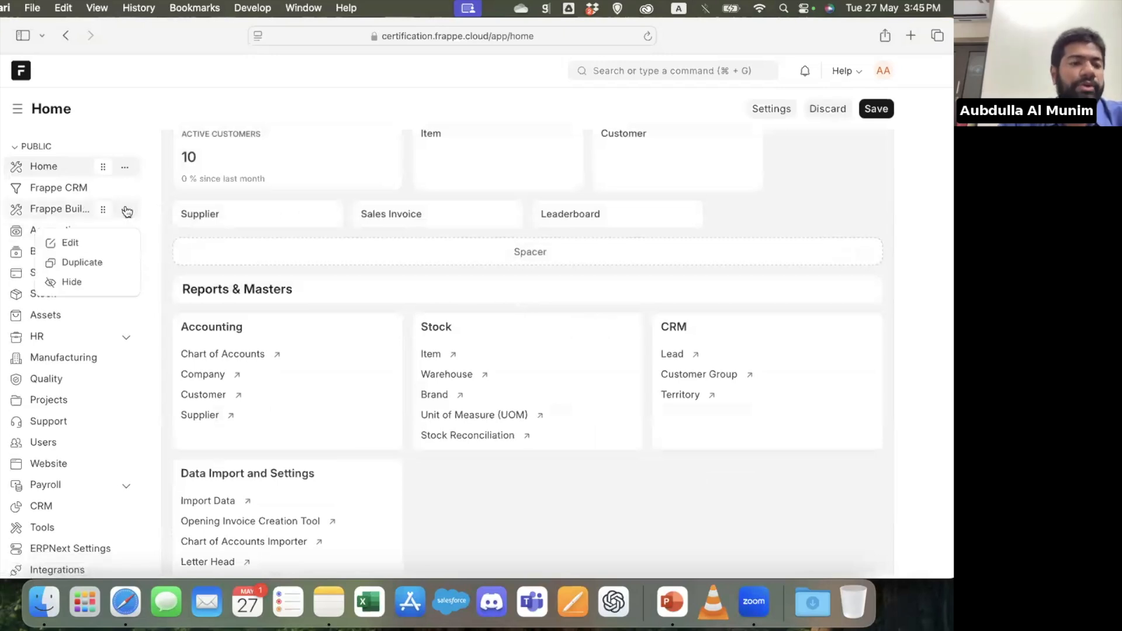
click(128, 211)
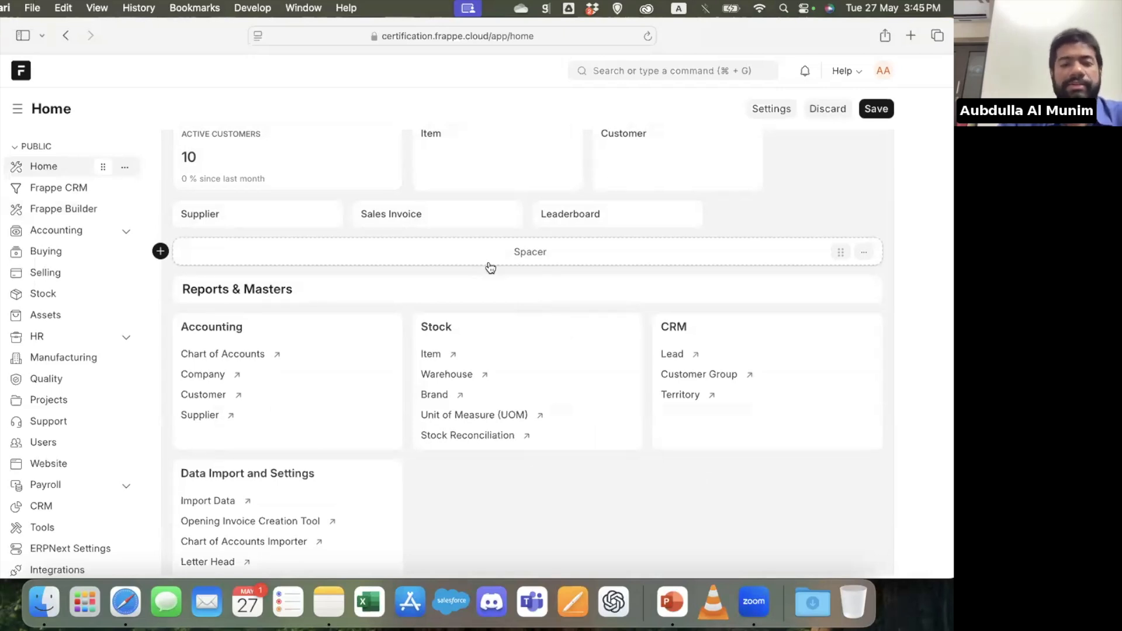
scroll(490, 267, up, 6)
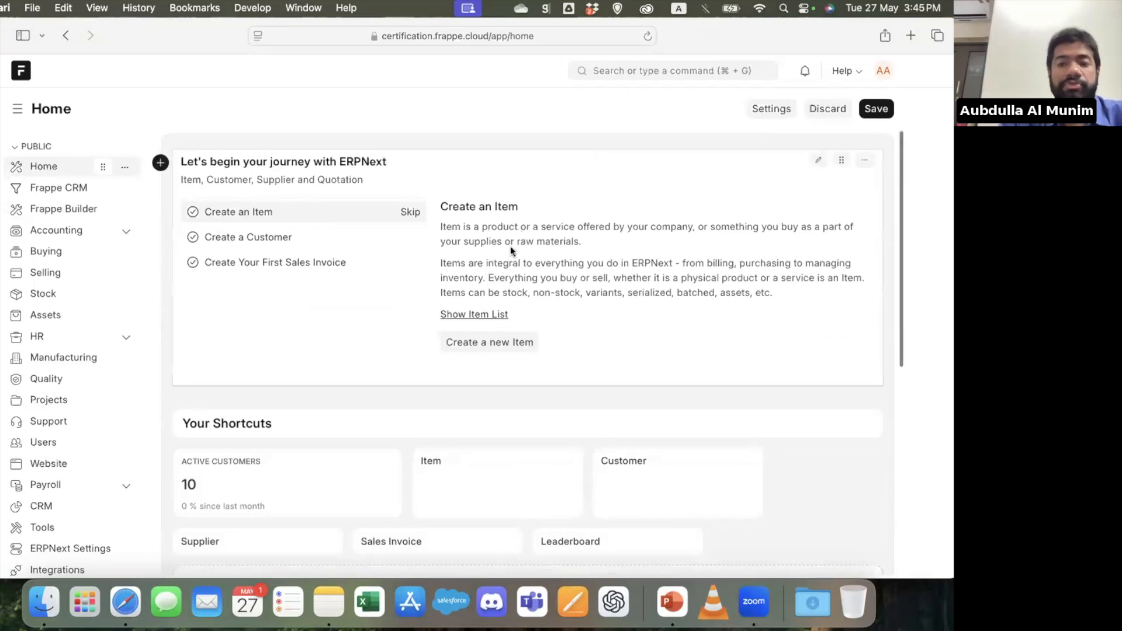
scroll(841, 239, down, 7)
scroll(841, 240, up, 5)
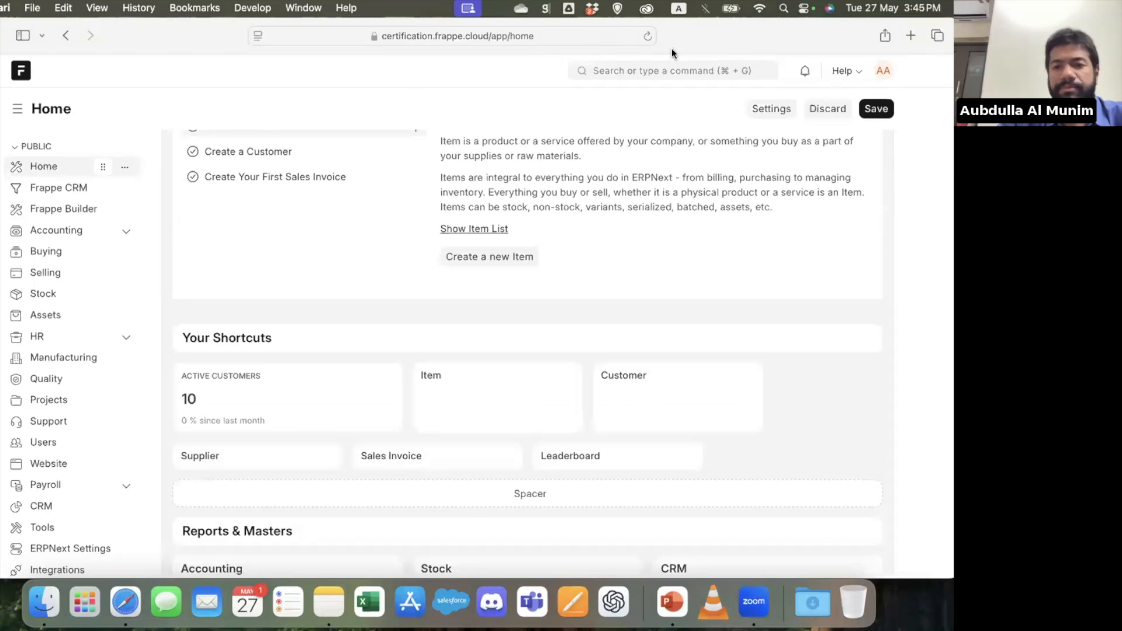
click(826, 111)
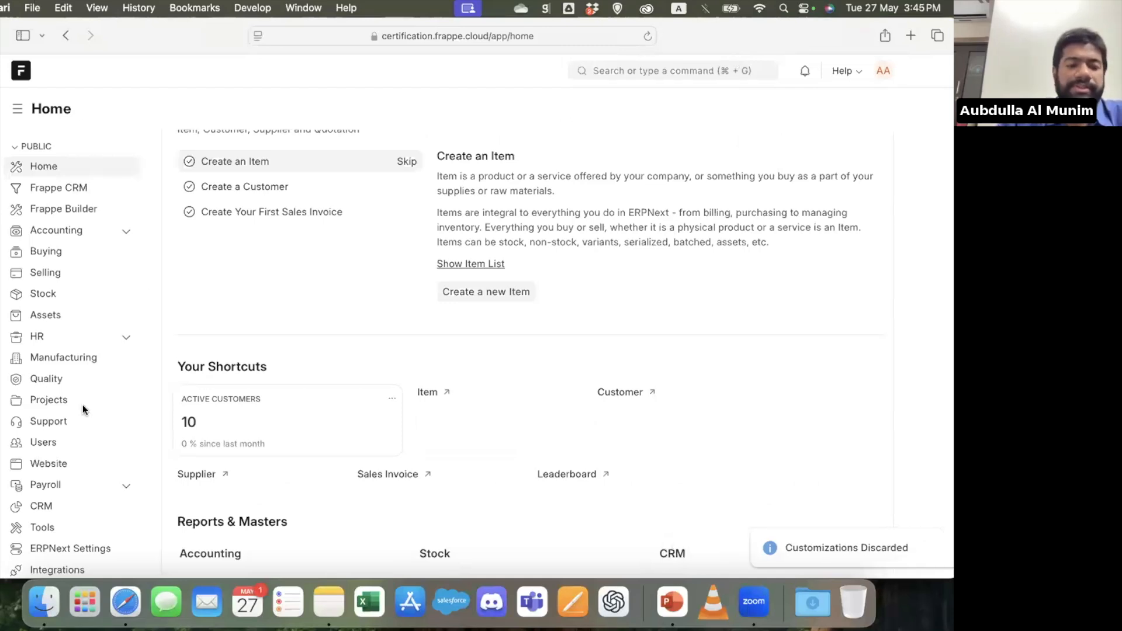
Start a new lead from the CRM workspace's lead list and check the available Status options
click(47, 501)
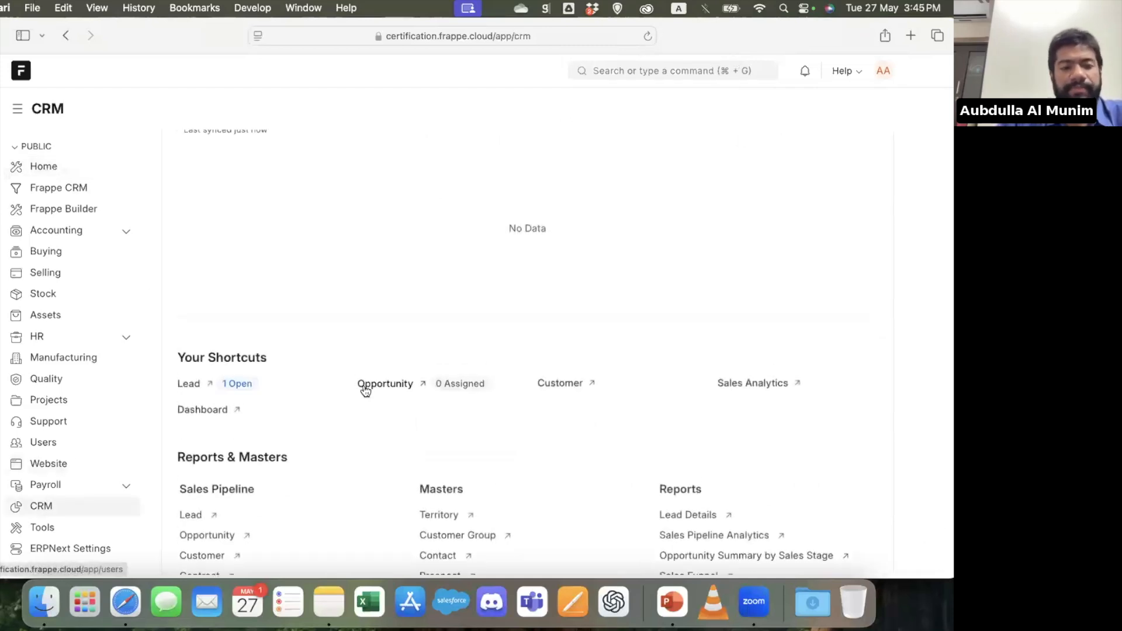
click(184, 383)
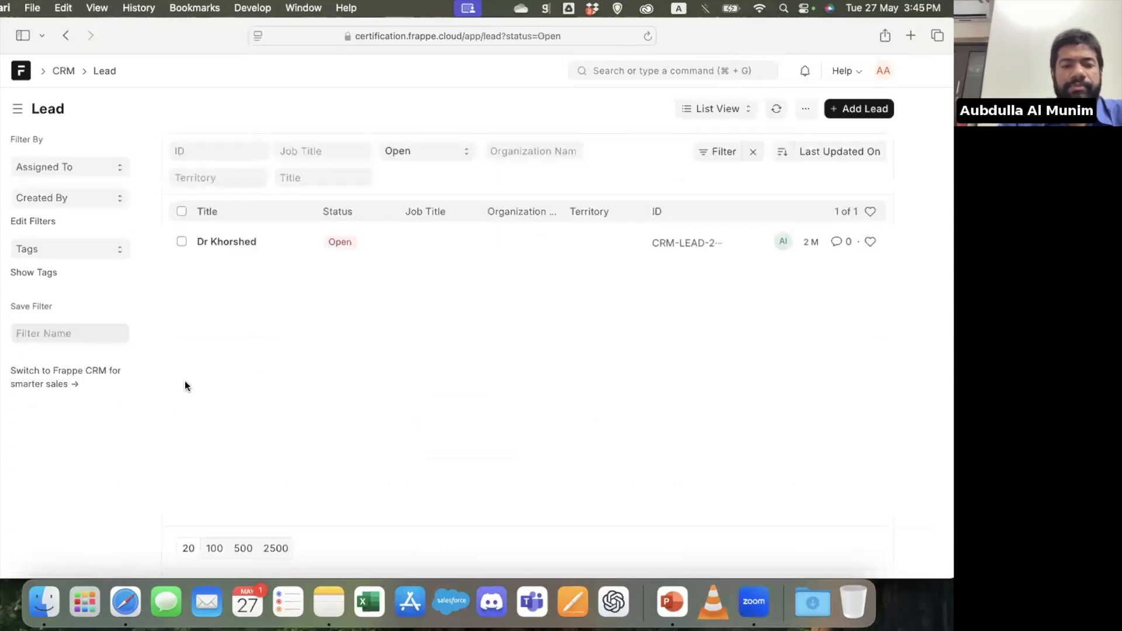
click(869, 110)
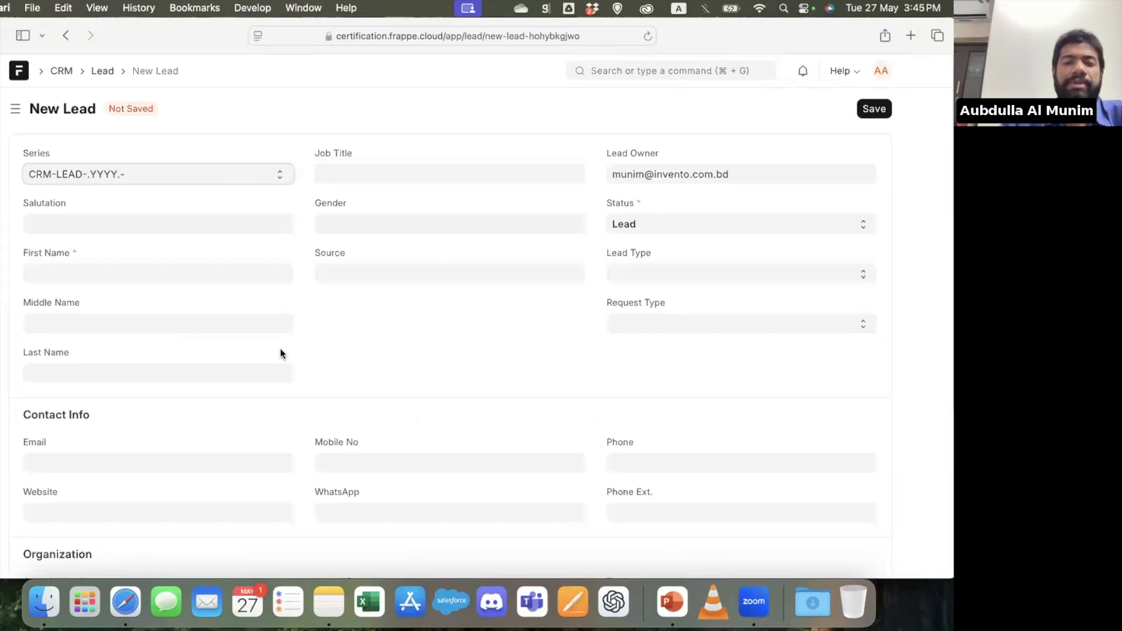
click(653, 229)
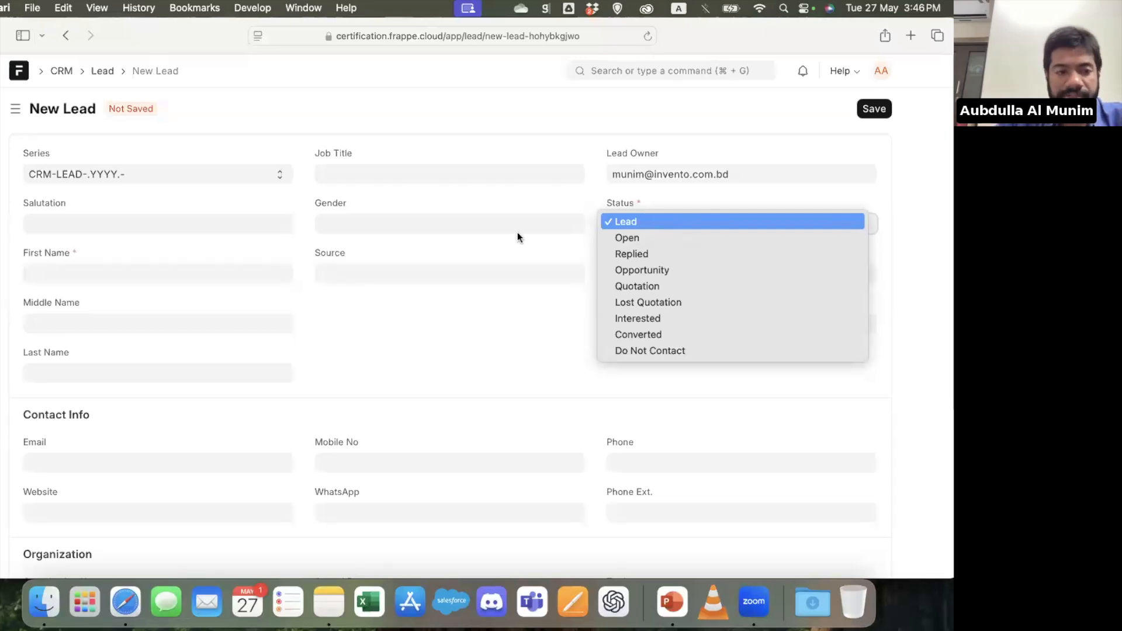
Enter "Guest Lead" as the new lead's first name
click(176, 275)
click(177, 275)
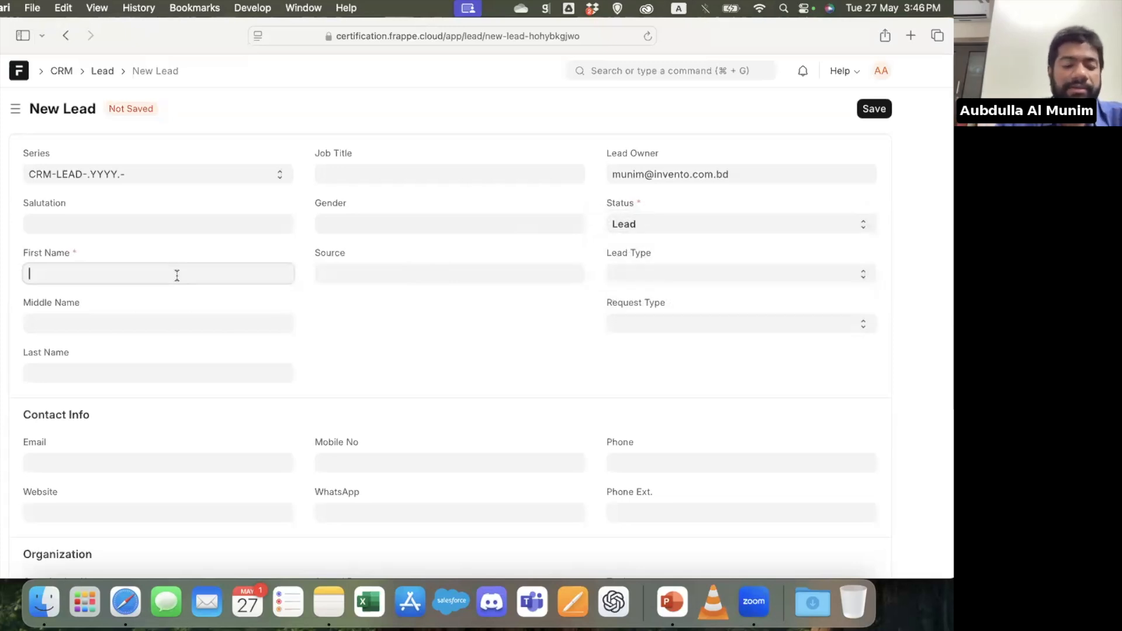
text(U)
key(BackSpace)
text(Guest )
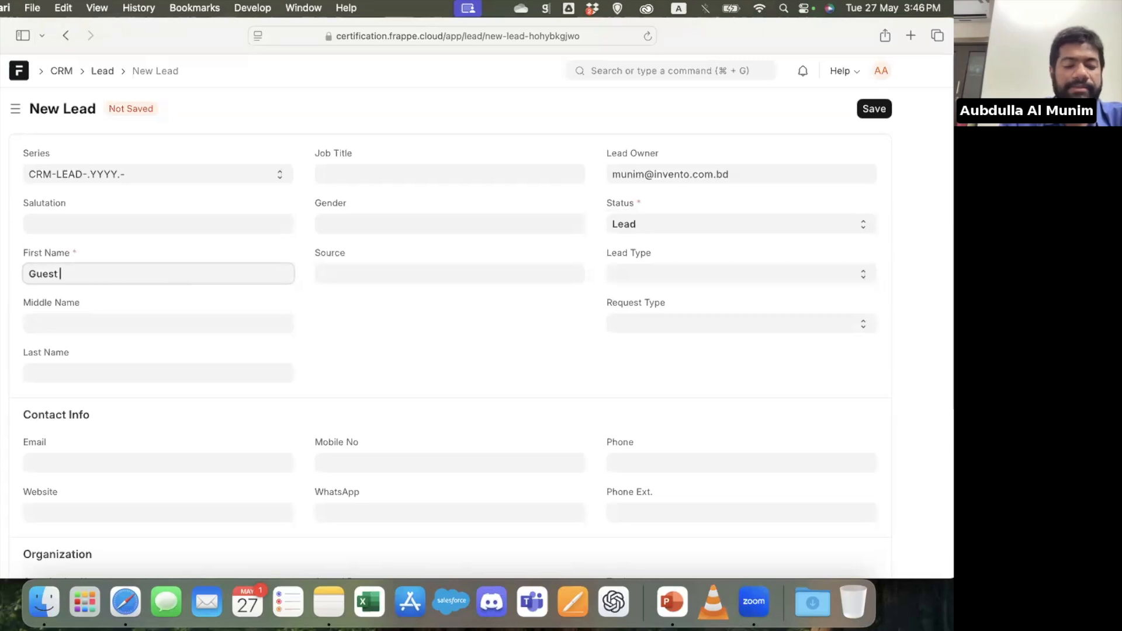
text(Lead)
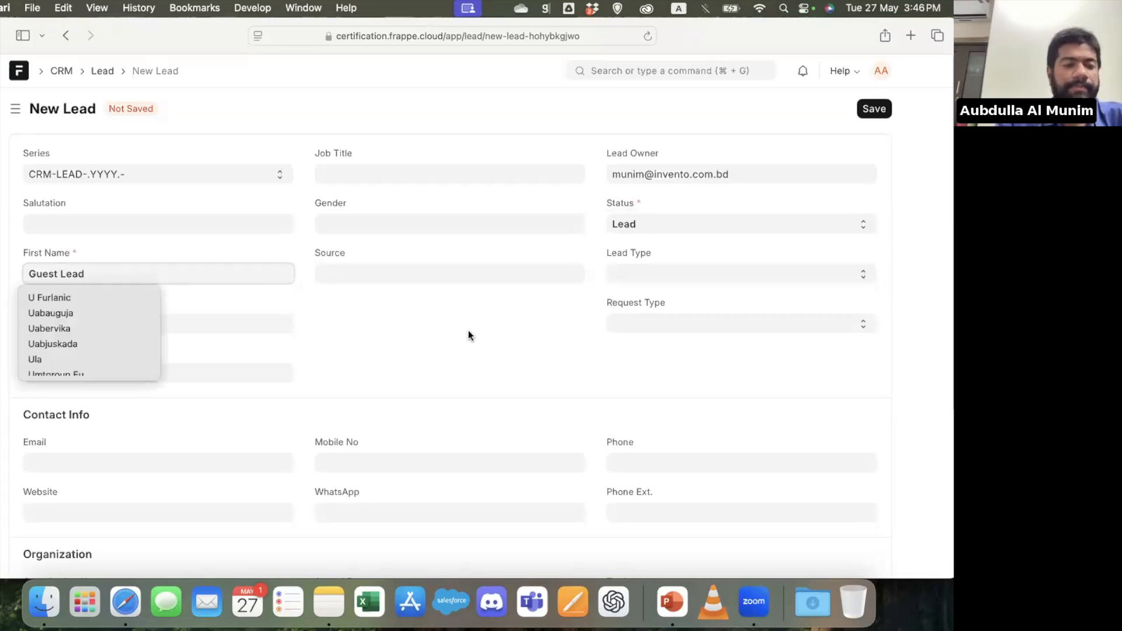
click(468, 336)
Replace the placeholder first name with the lead's real first name and enter the last name
double_click(66, 279)
key(BackSpace)
key(super+a)
key(Tab)
key(Tab)
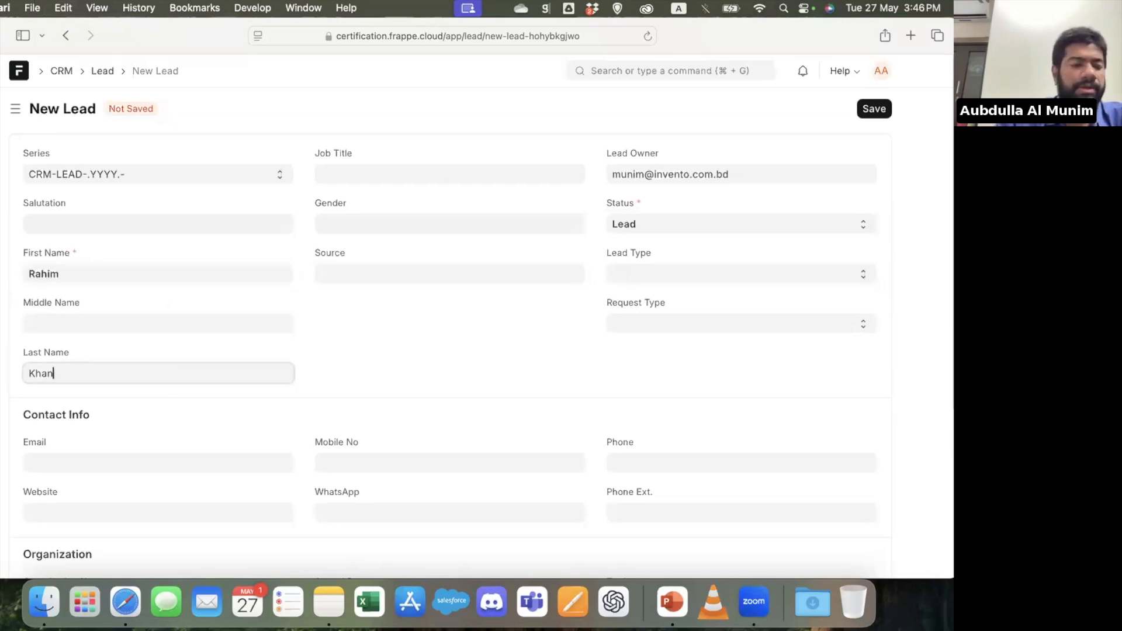
Review the Contact Info and Organization sections of the lead form and save the new lead
click(142, 462)
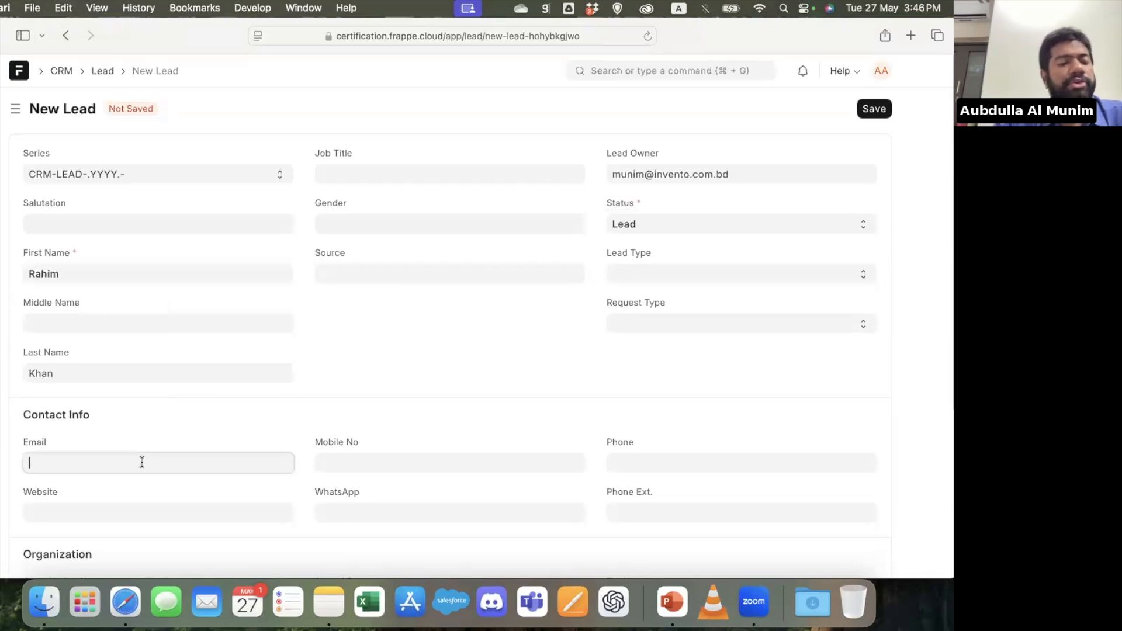
scroll(142, 462, down, 5)
scroll(142, 462, down, 1)
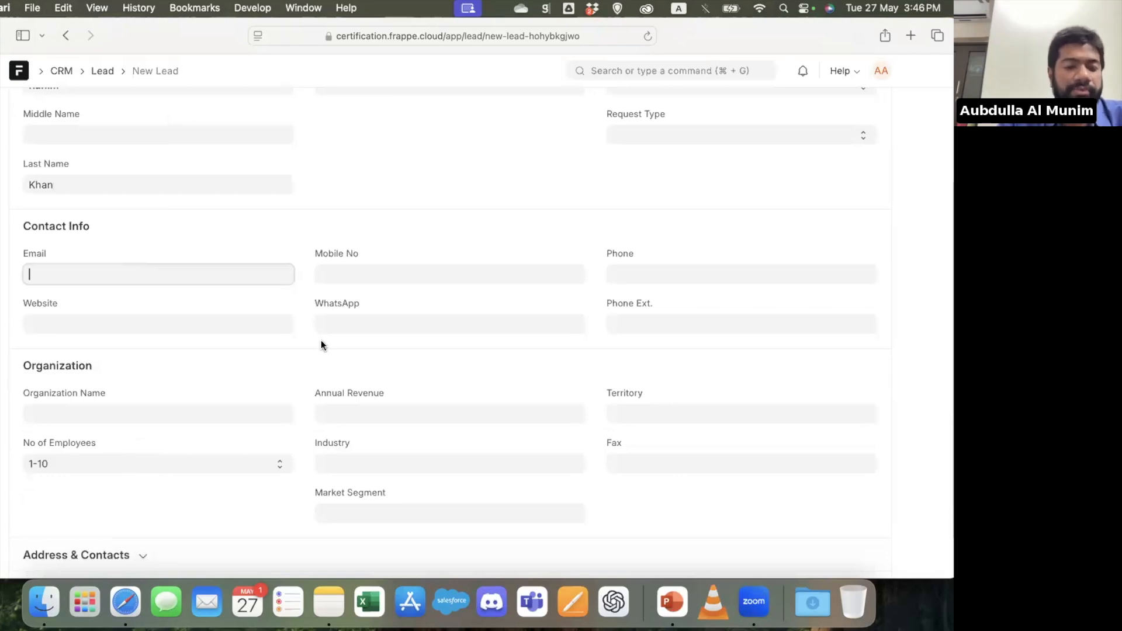
scroll(321, 345, down, 2)
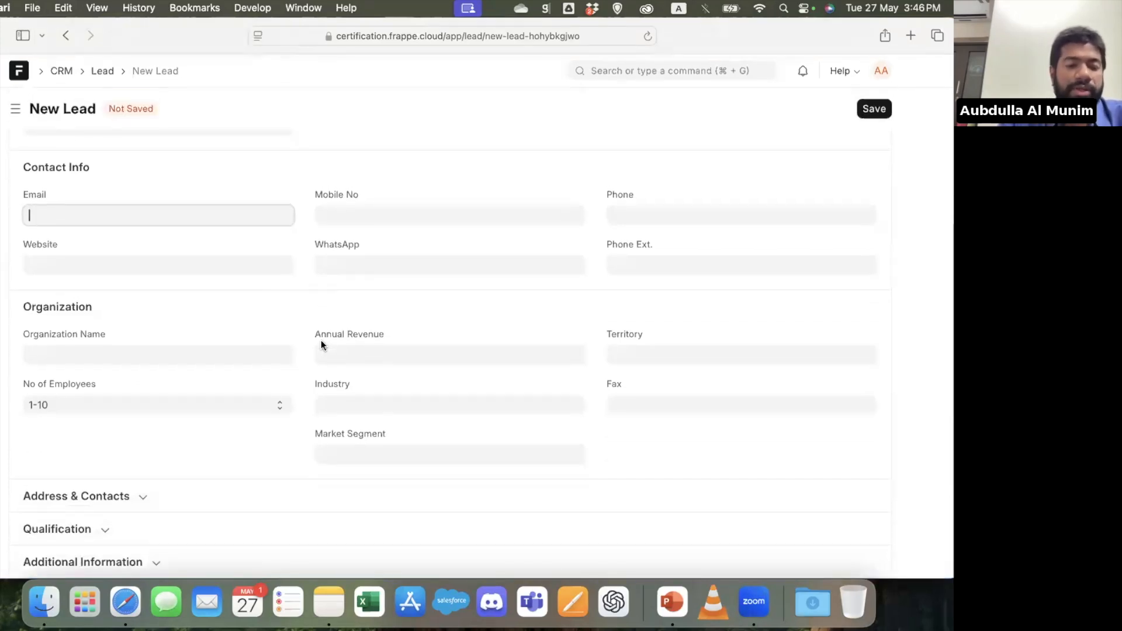
scroll(321, 344, up, 5)
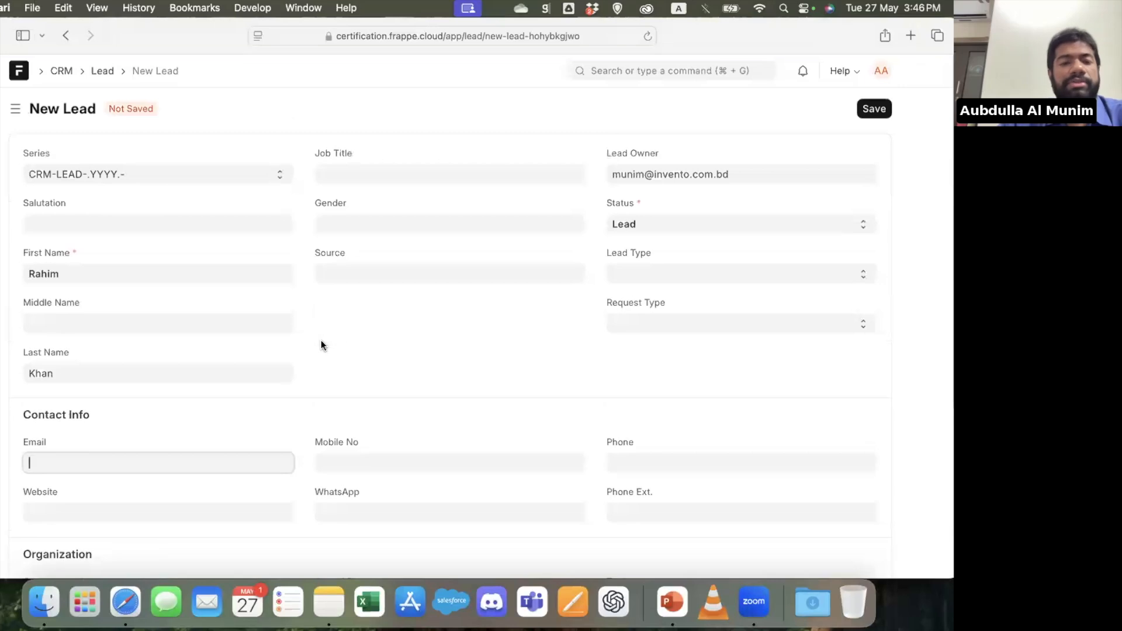
scroll(321, 345, down, 5)
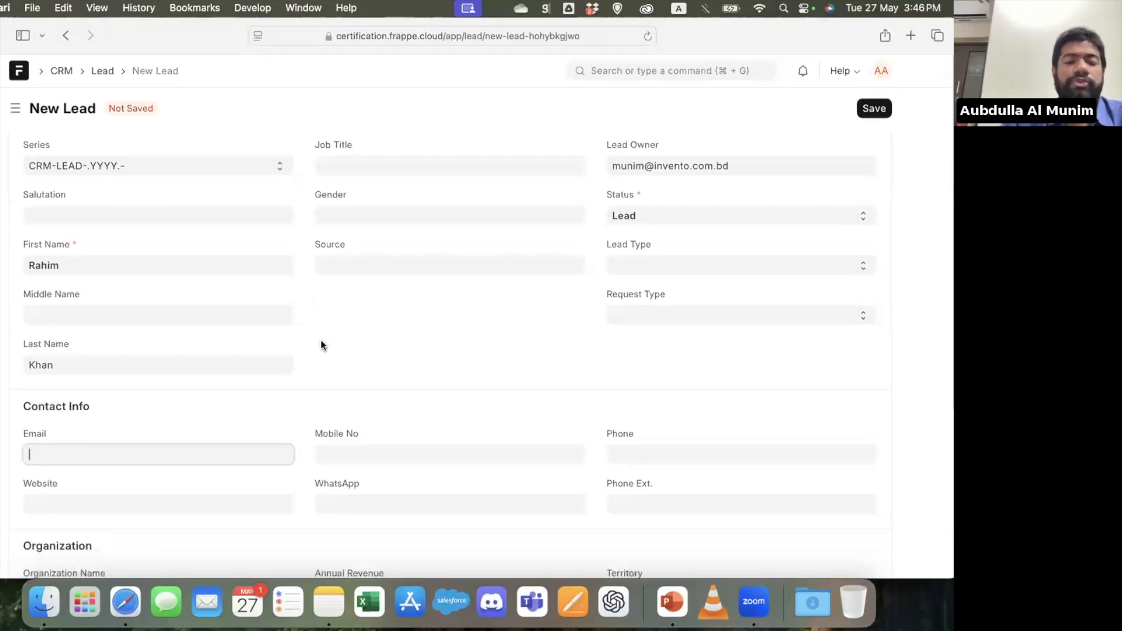
scroll(320, 340, up, 5)
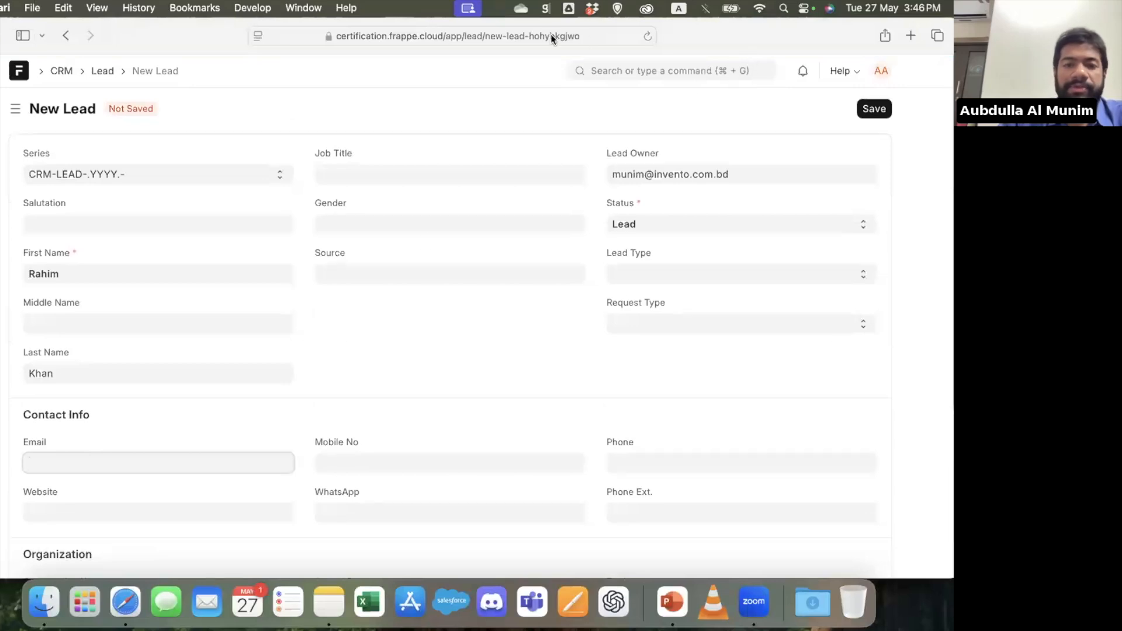
click(882, 104)
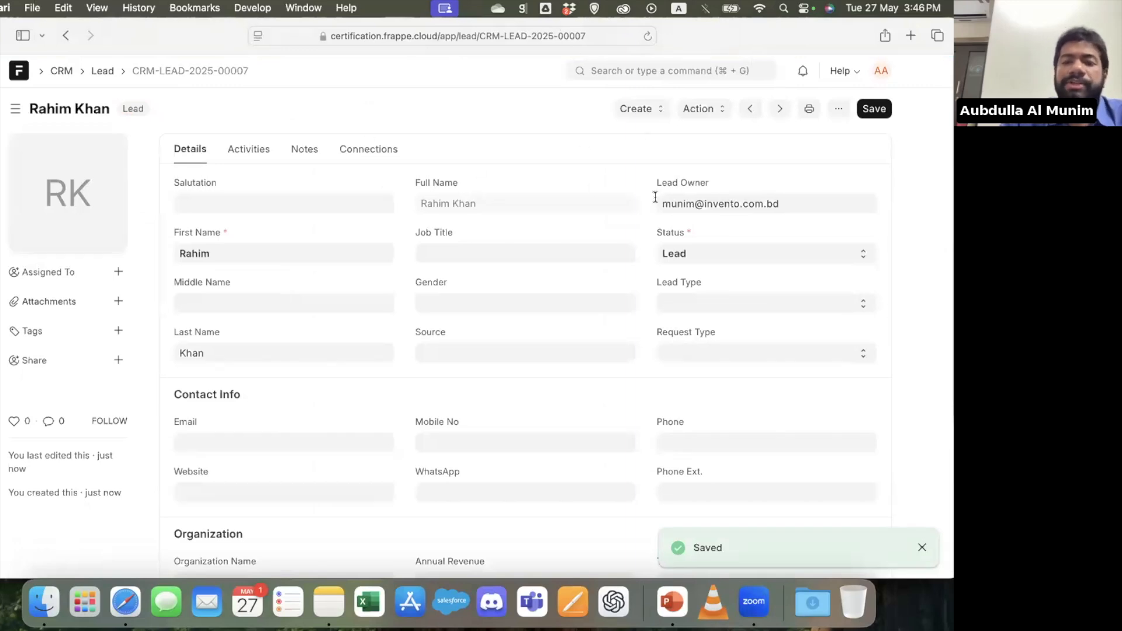
Set the lead's status to Opportunity and save the record
click(693, 254)
click(704, 272)
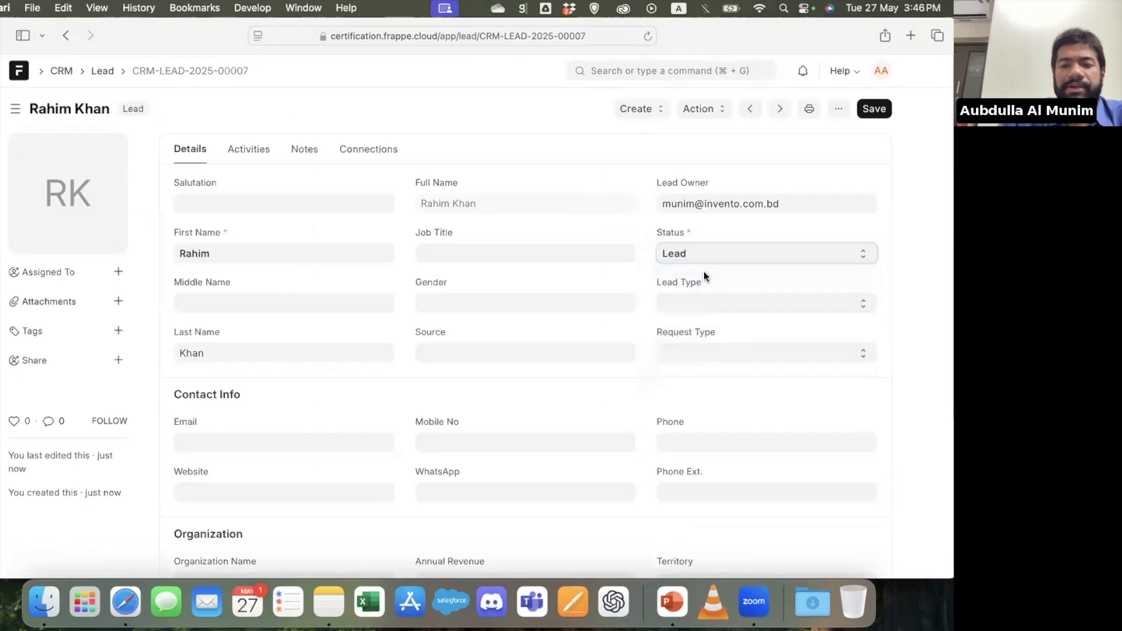
click(724, 258)
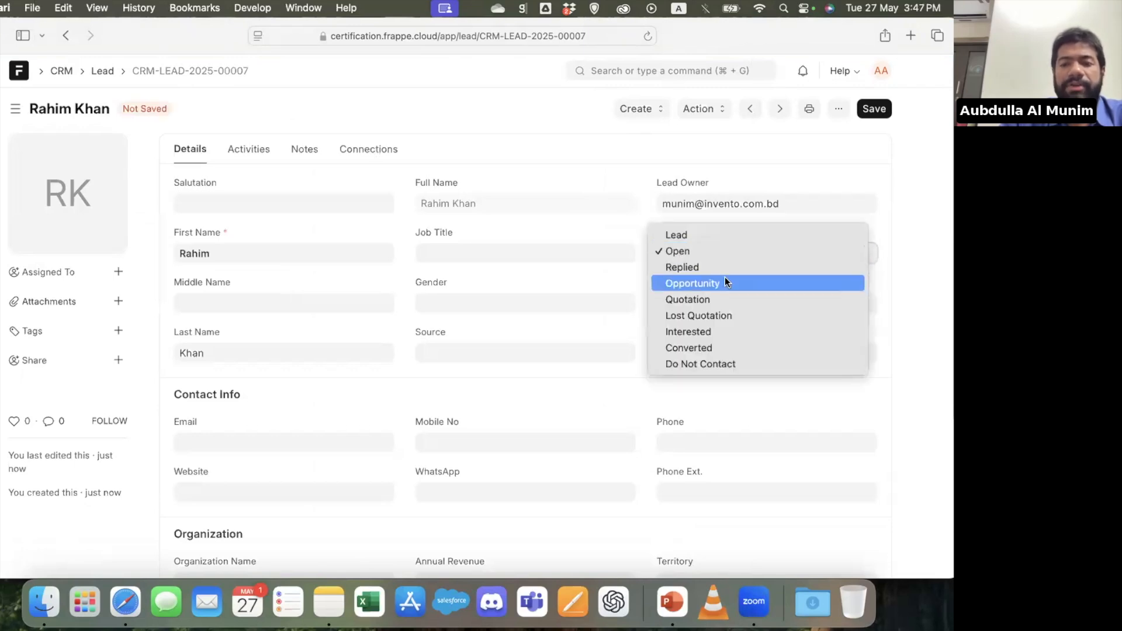
click(725, 282)
click(869, 113)
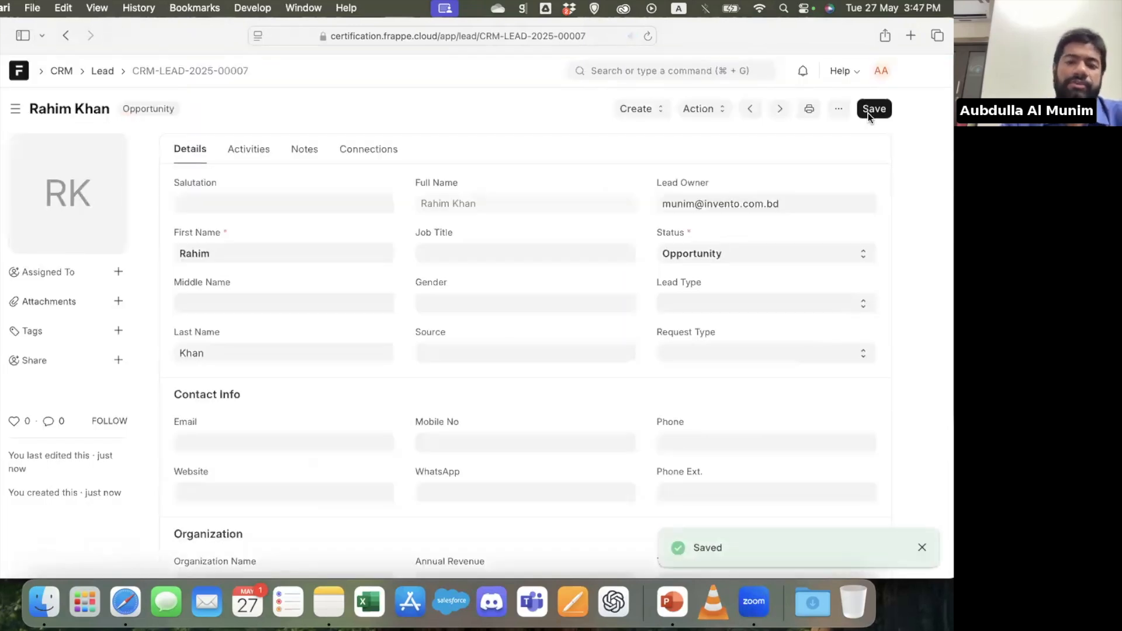
Check the options available for the lead's Lead Type and Request Type without choosing any
click(705, 304)
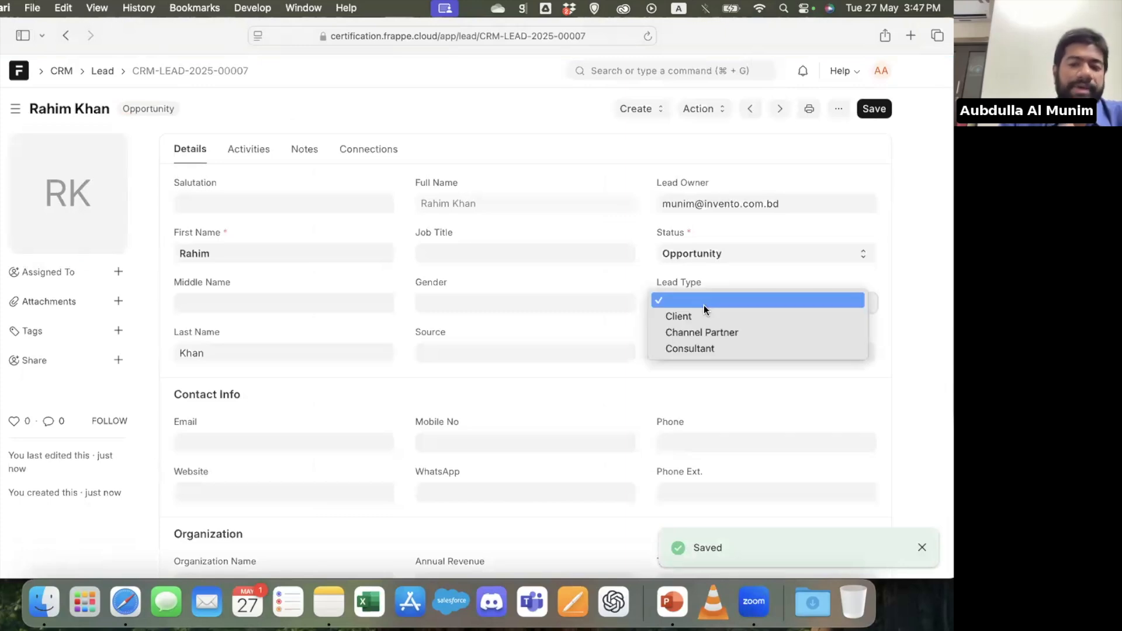
click(616, 324)
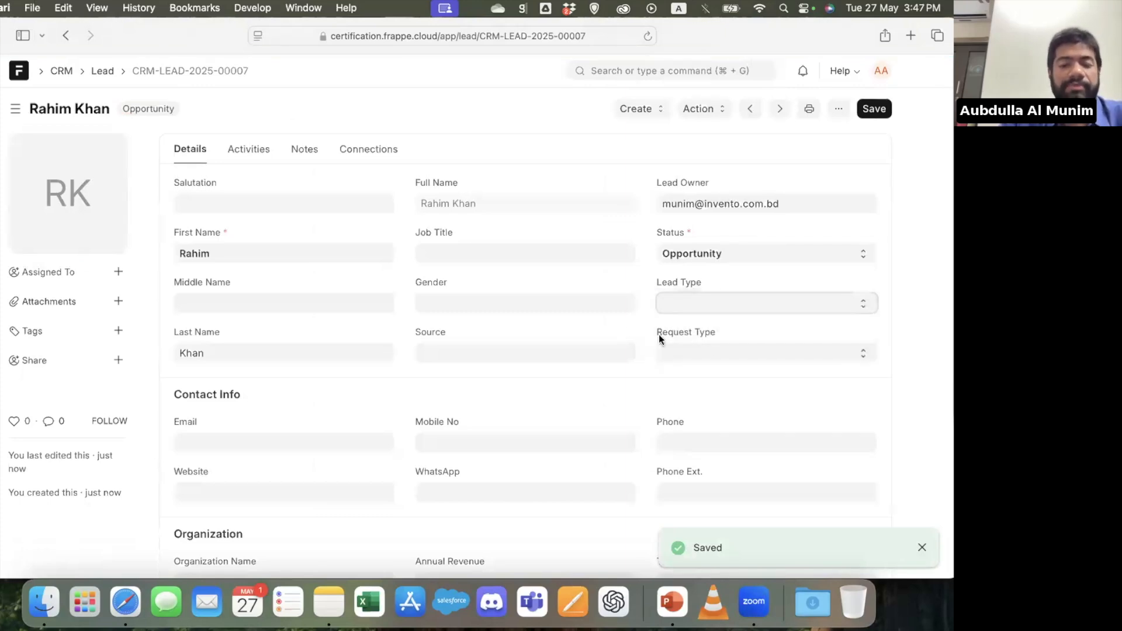
click(721, 353)
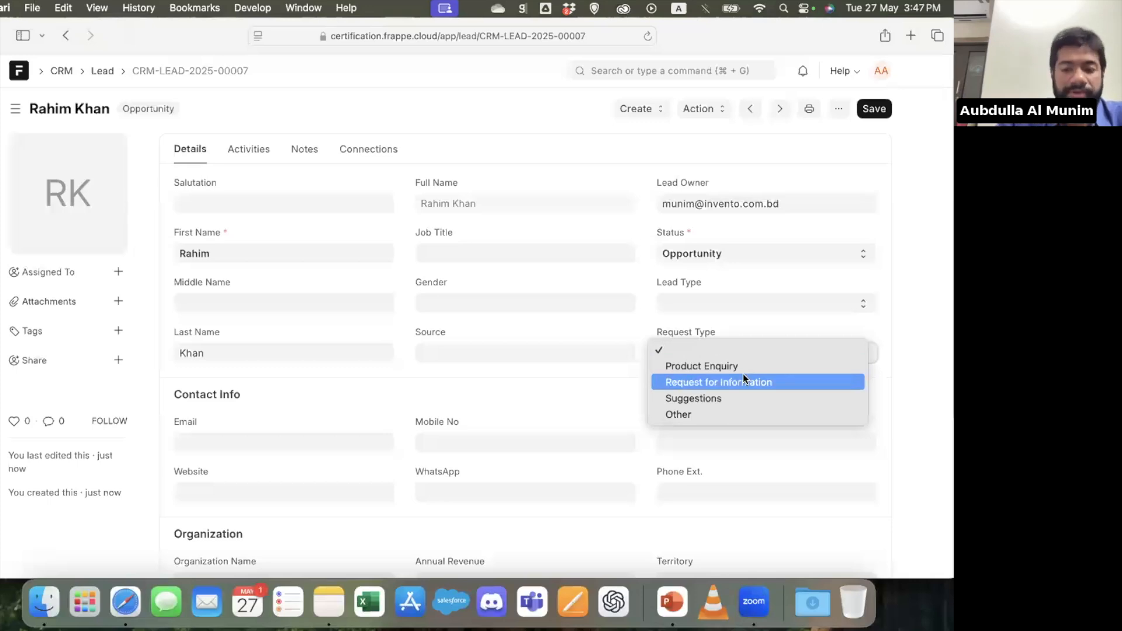
click(578, 397)
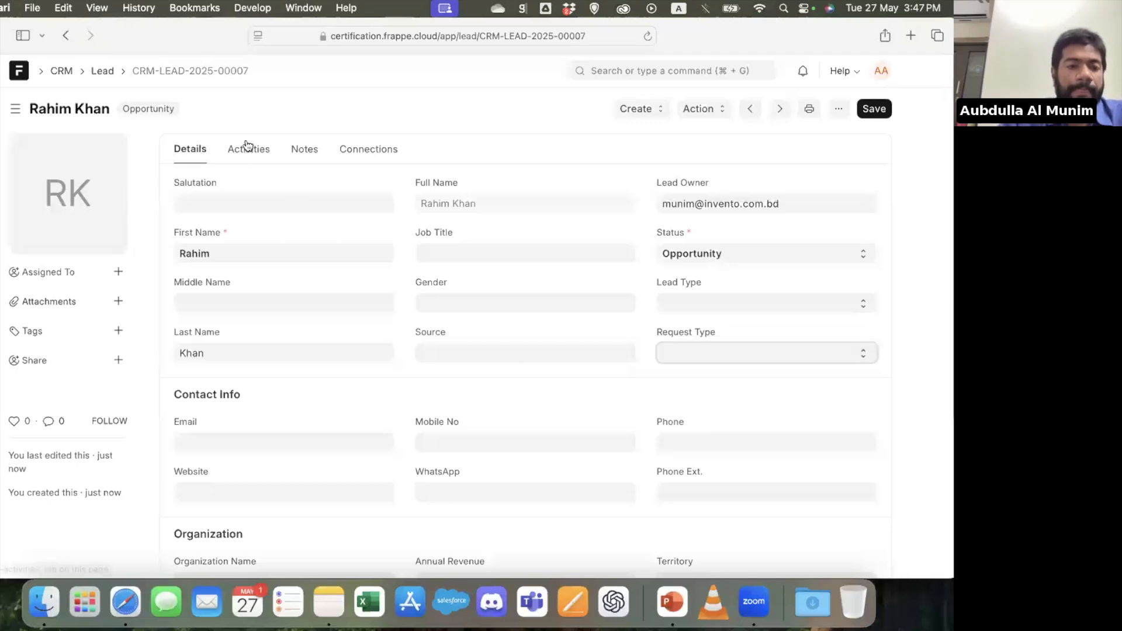
click(246, 146)
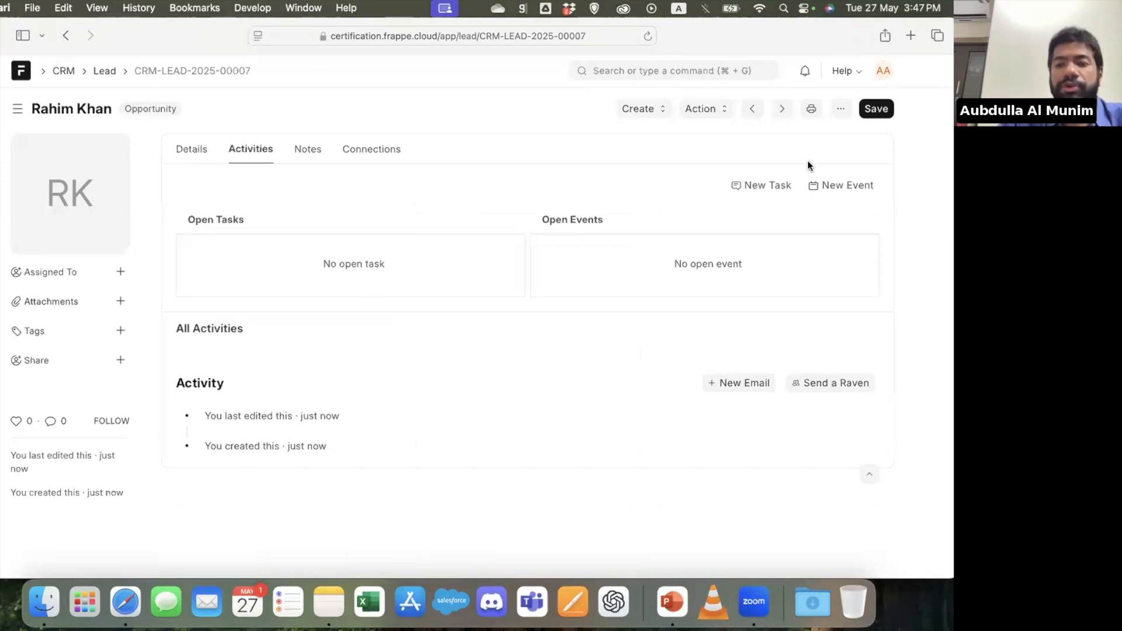
click(845, 187)
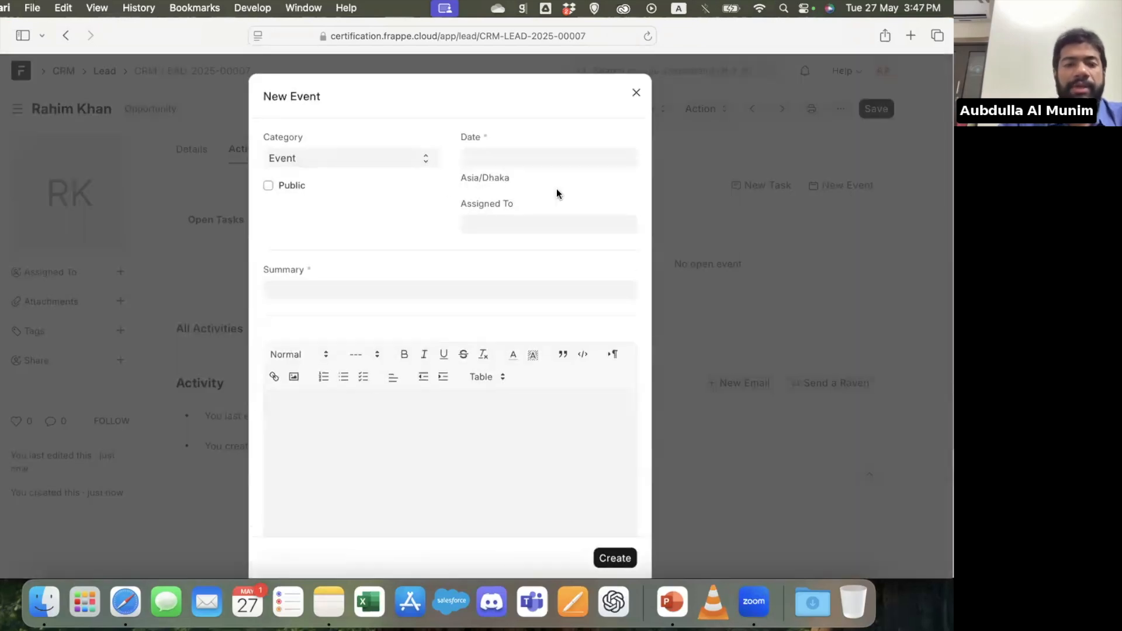
click(415, 163)
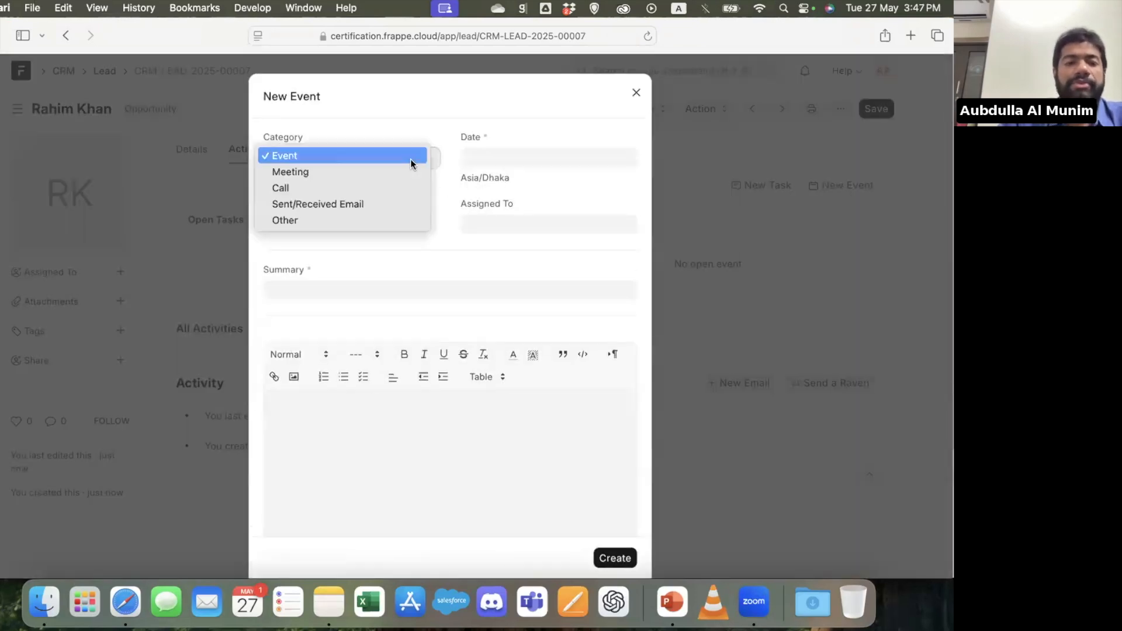
click(360, 188)
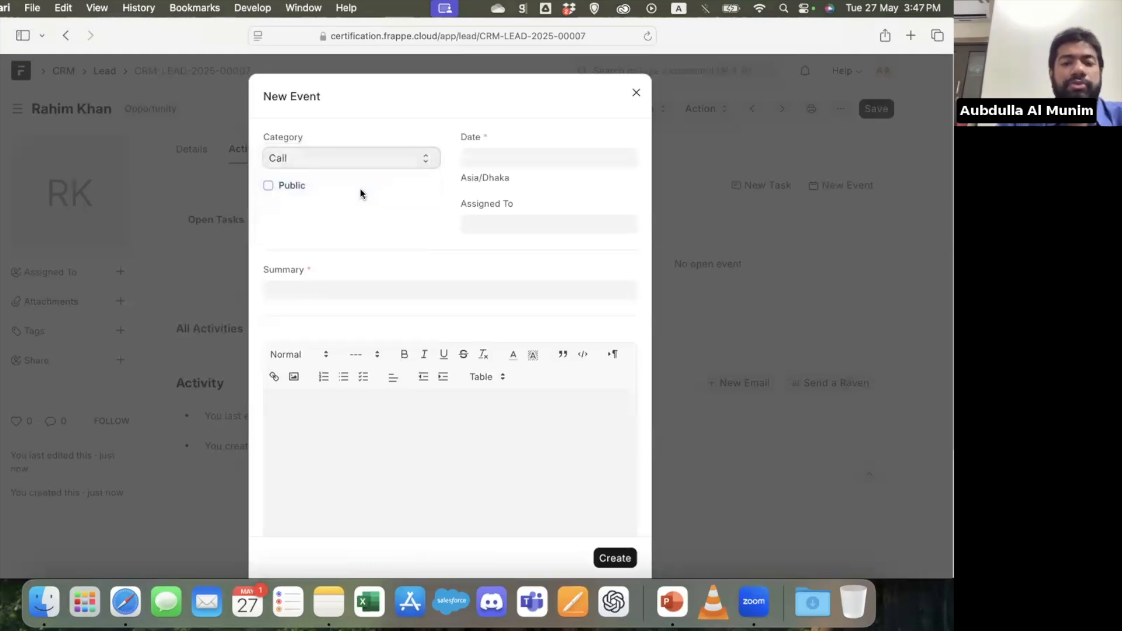
click(498, 162)
click(548, 401)
Enter "I called him but he didn't respond" as the summary of the call event
click(308, 291)
text(I c)
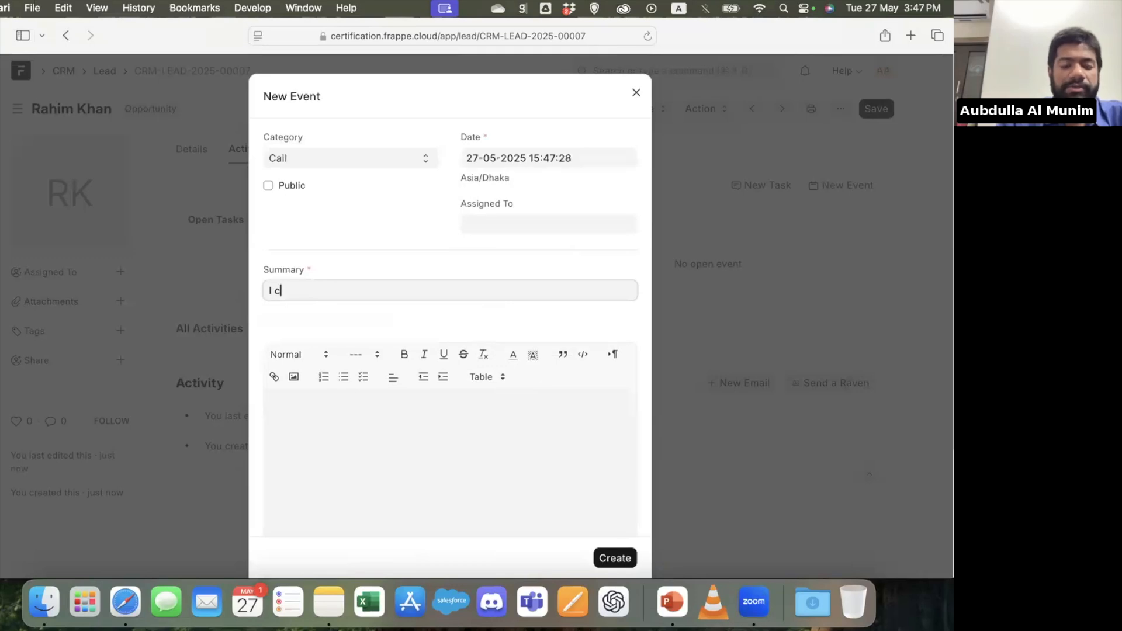
text(alled him but)
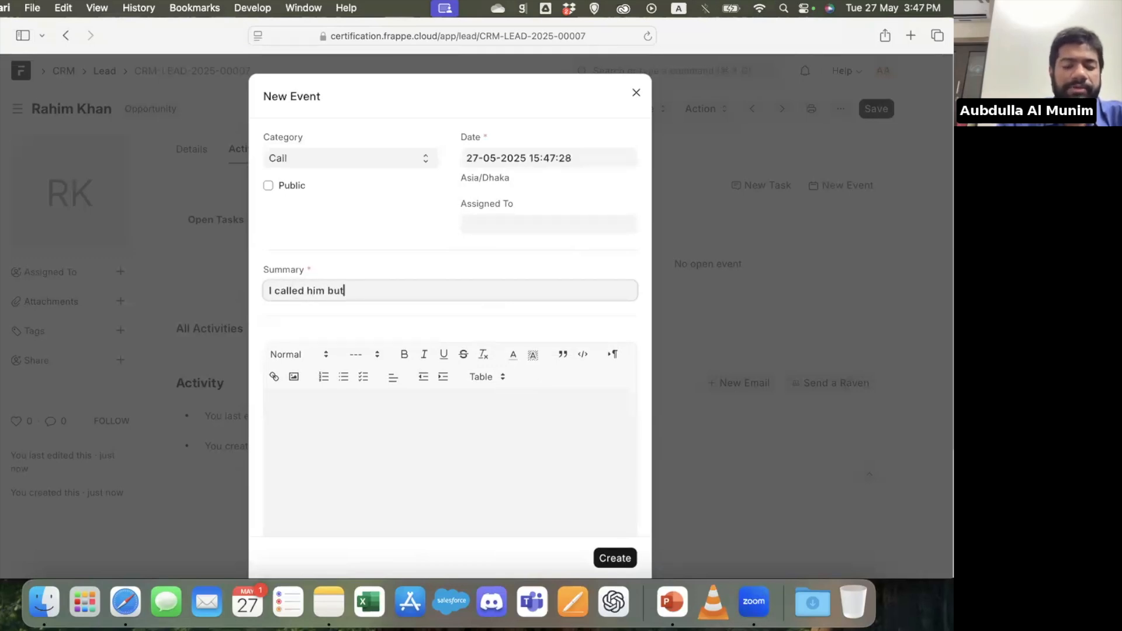
text( he didn)
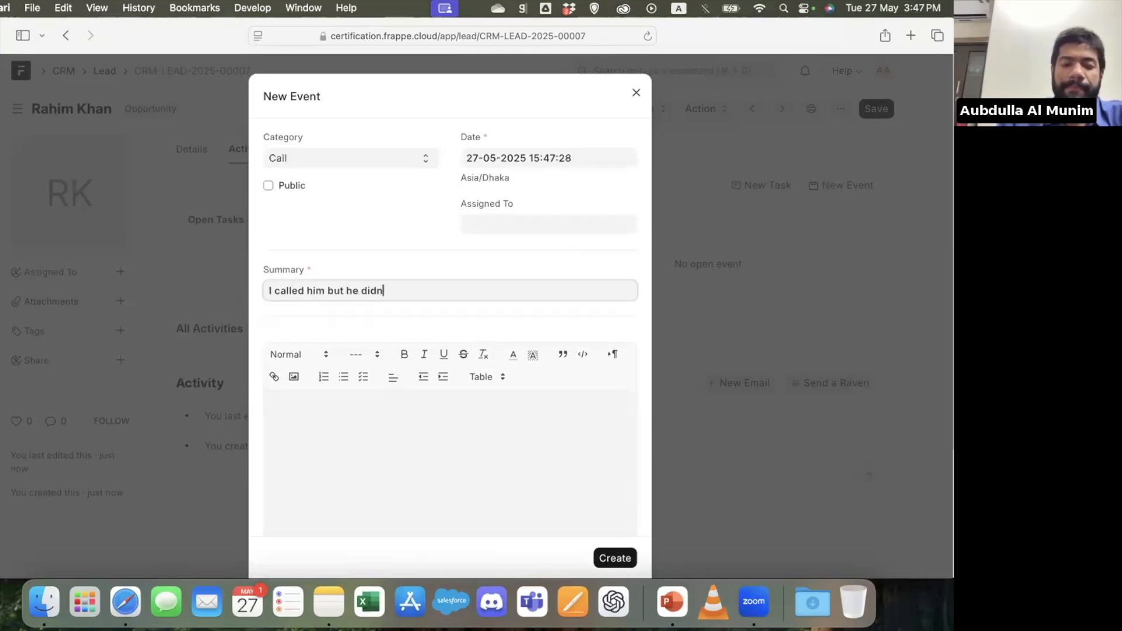
text('t respond)
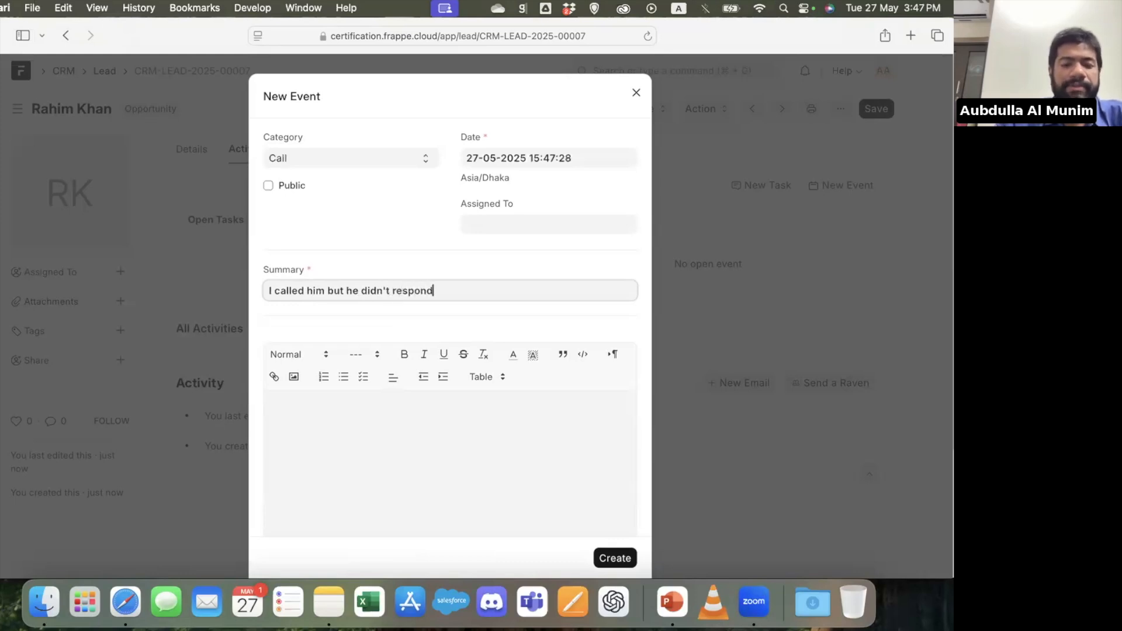
Enter "test call" as the event description and create the event
click(321, 451)
text(test le)
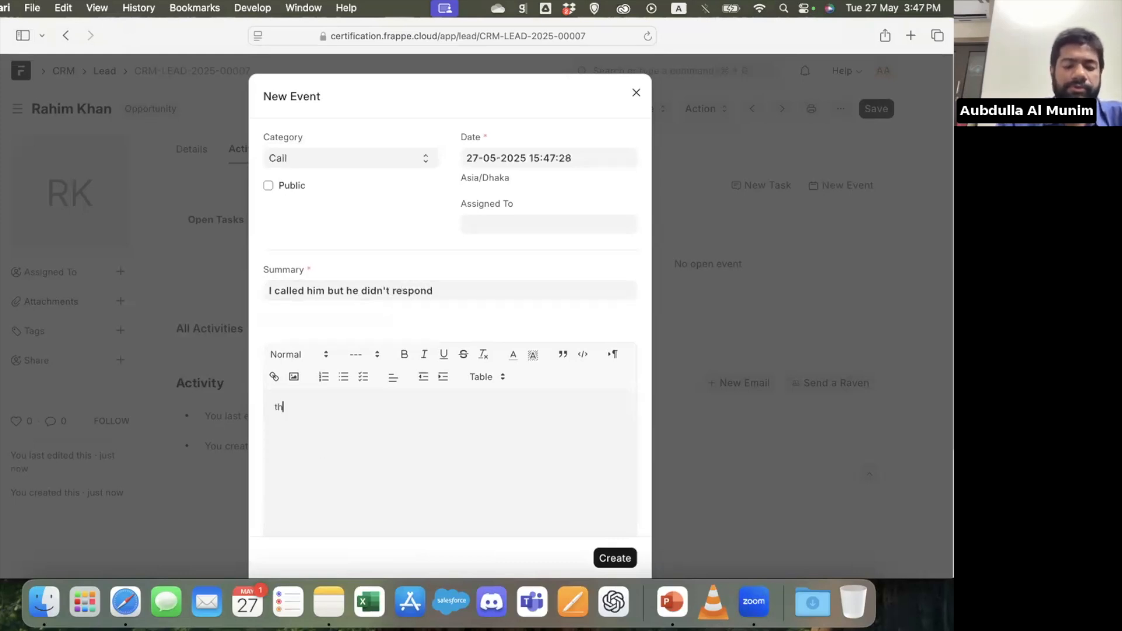
key(BackSpace)
key(BackSpace)
text(call)
scroll(431, 467, down, 5)
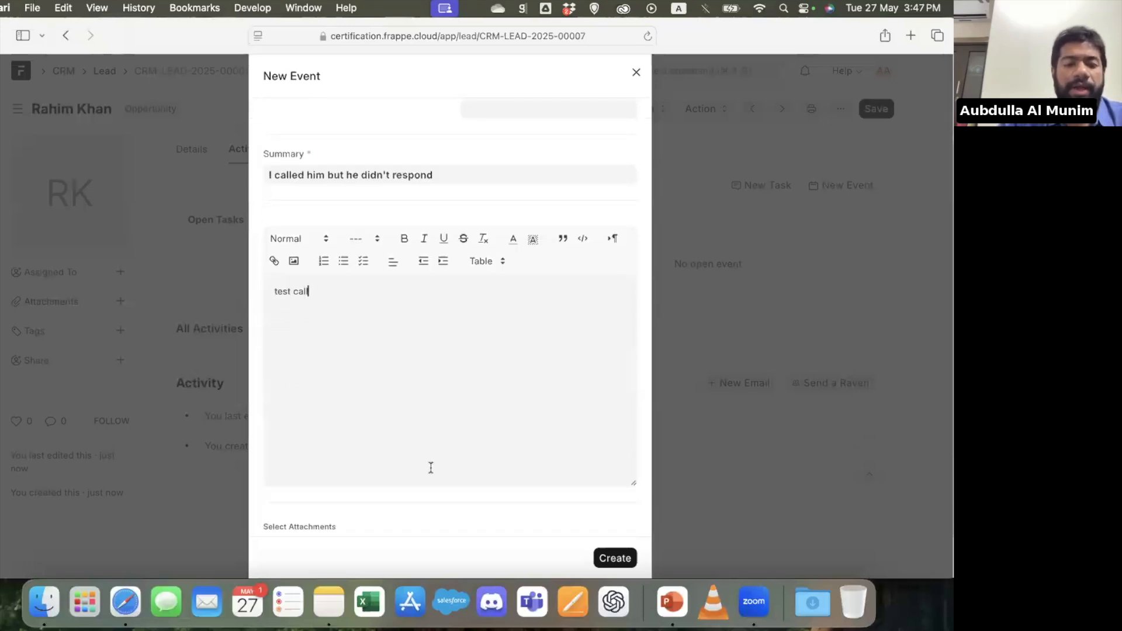
click(600, 538)
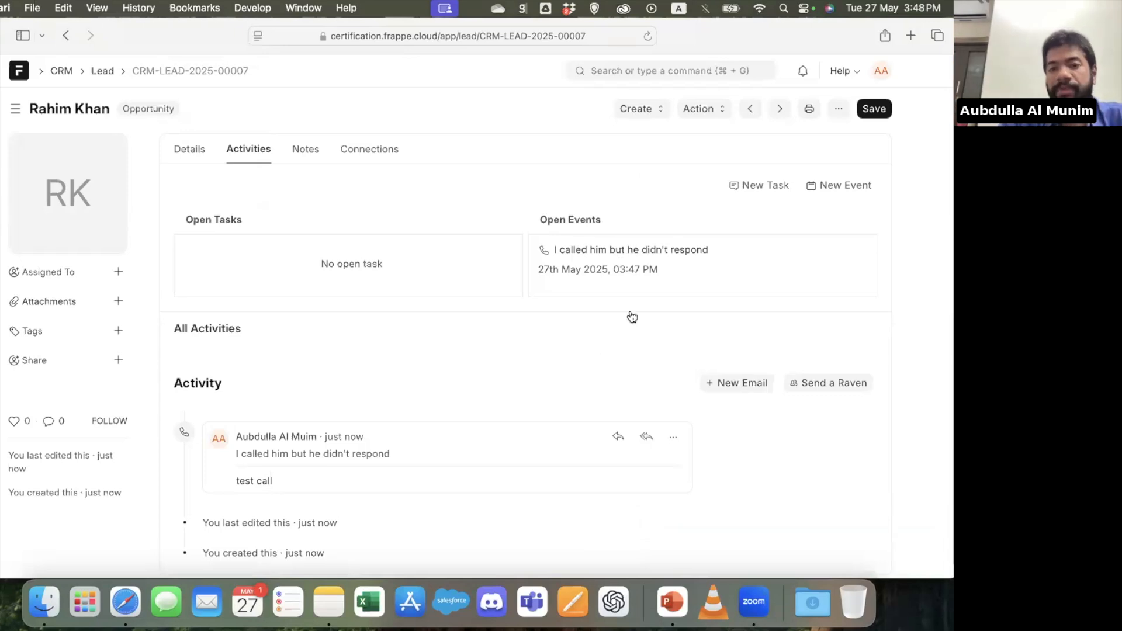
Start a new task for the lead dated 28-05-2025 and assign it to the admin user
click(764, 186)
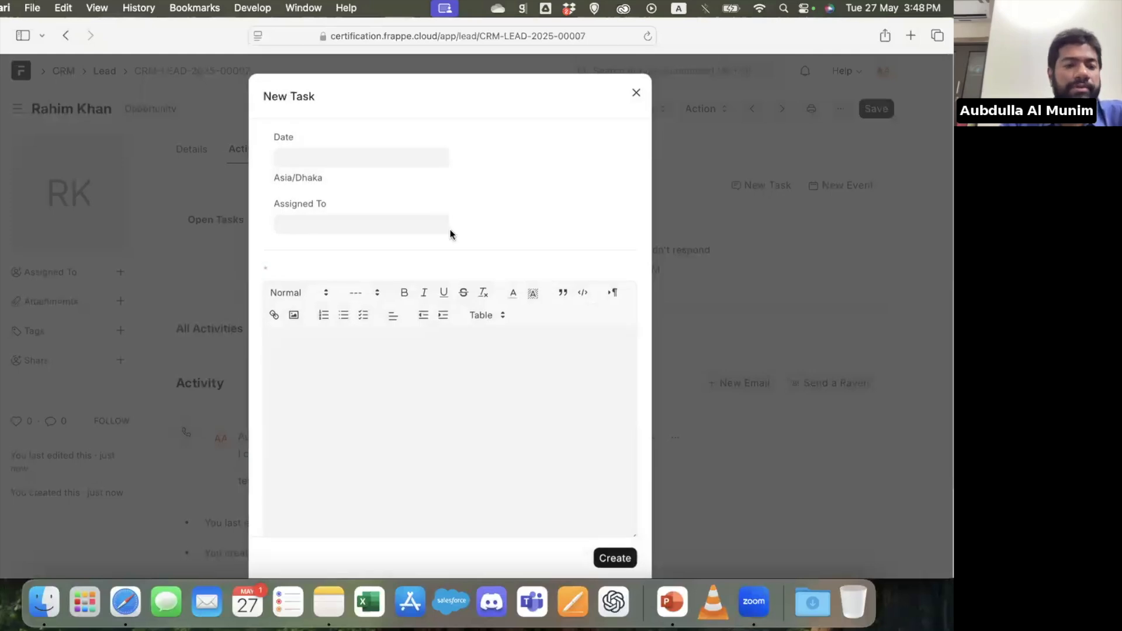
click(349, 158)
click(363, 330)
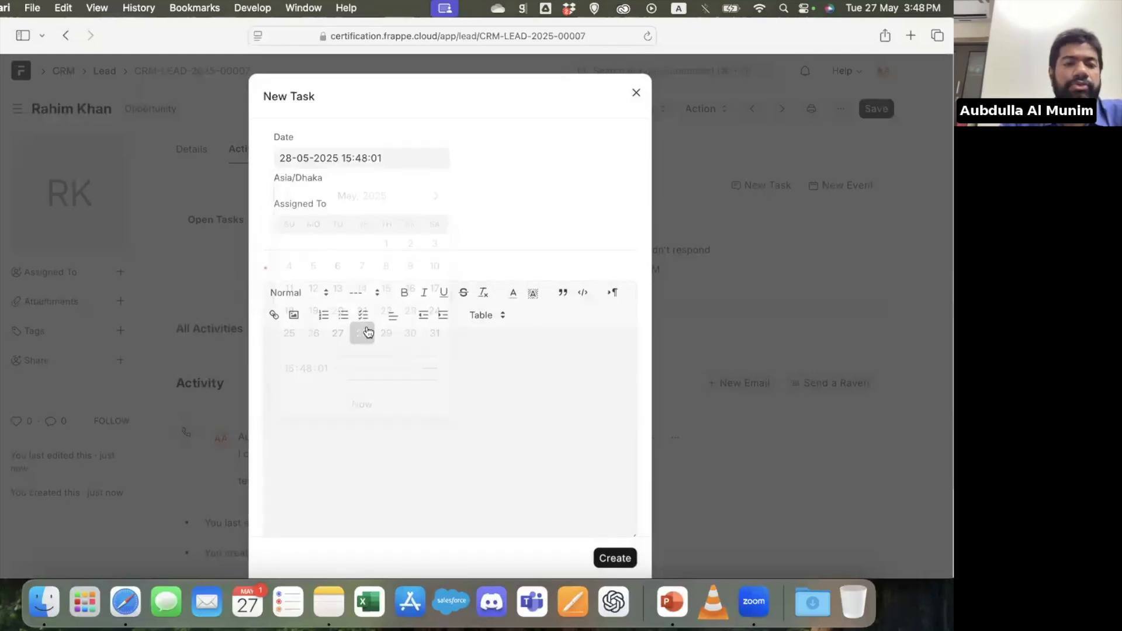
click(321, 228)
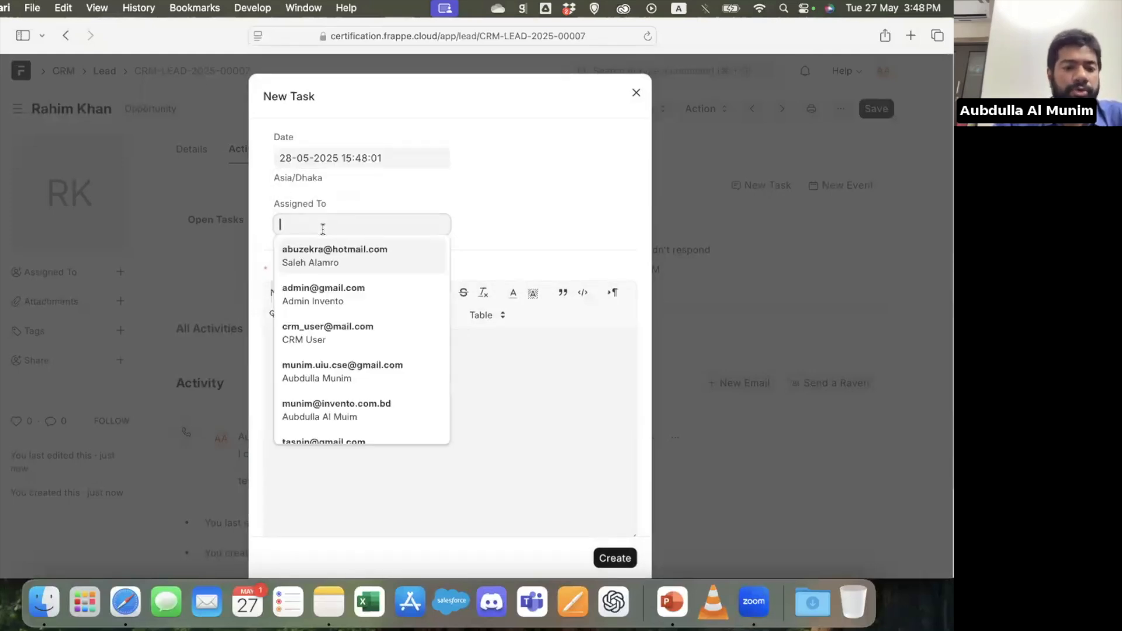
click(363, 293)
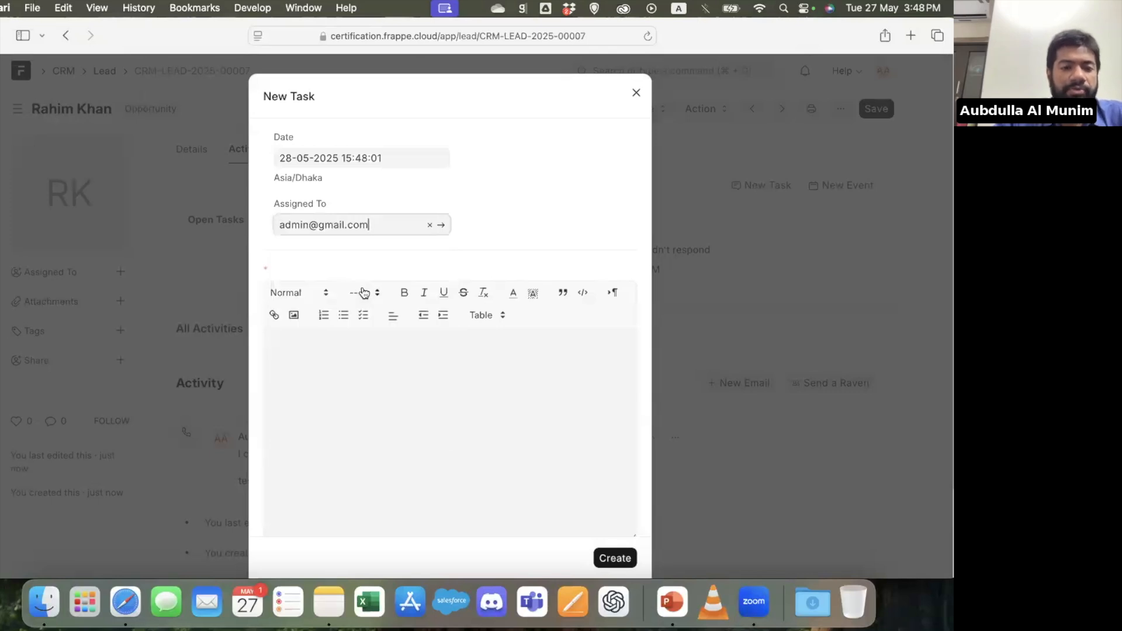
Describe the task as "Call him , he wants to see demo" and create it
click(363, 292)
text(Call him , he wants to see d)
text(emo)
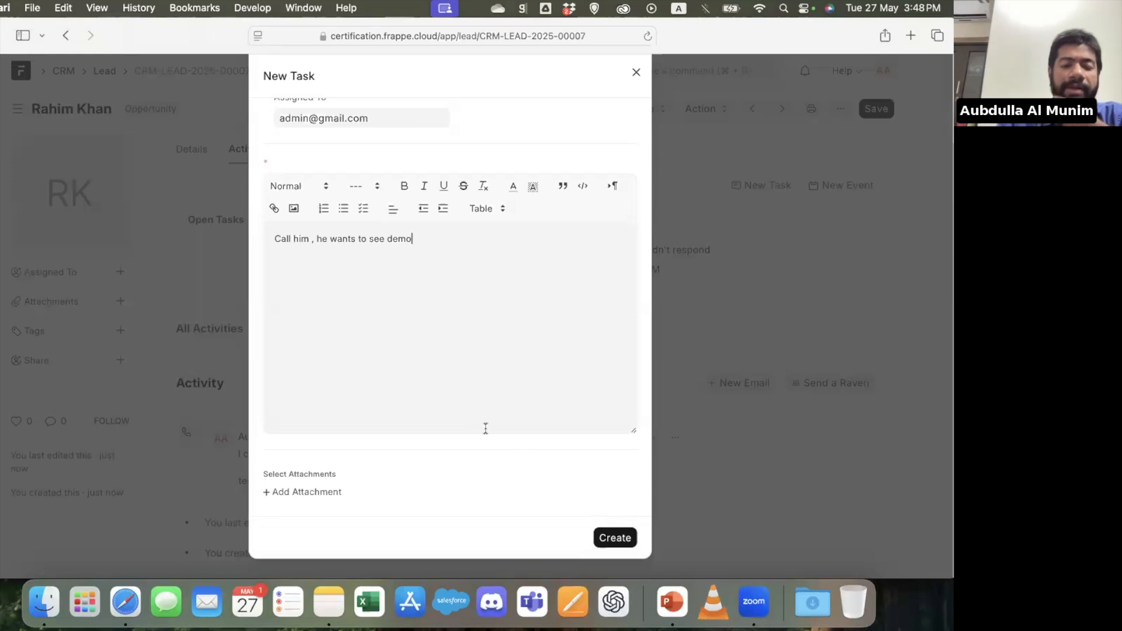
click(599, 538)
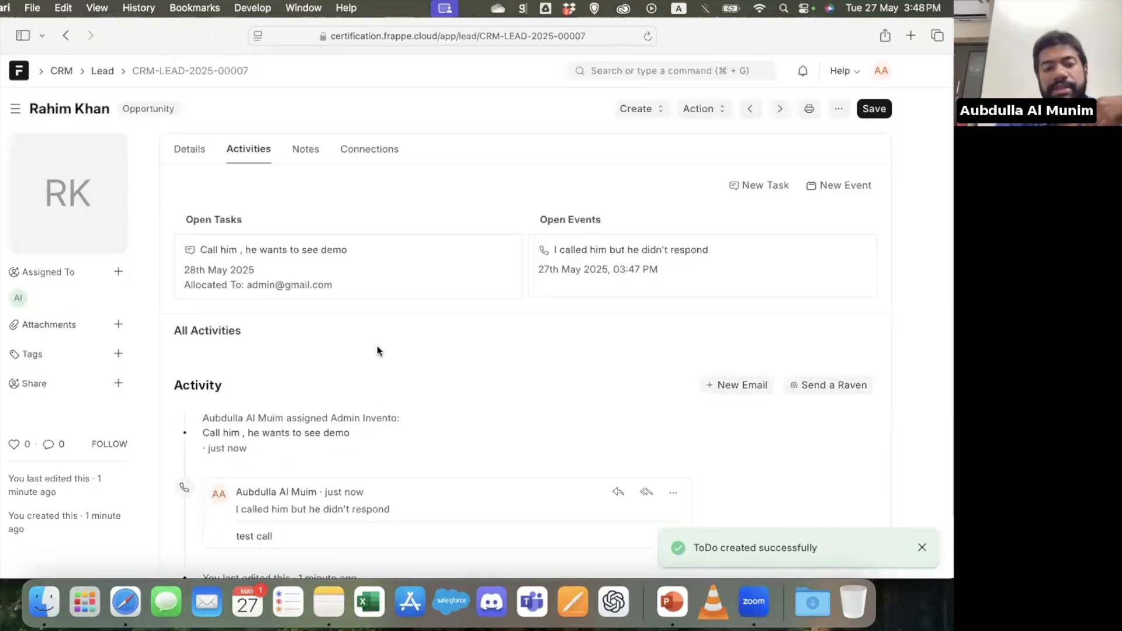
Check the lead's notes and connections, then create an opportunity from the lead without a prospect and save it
click(301, 154)
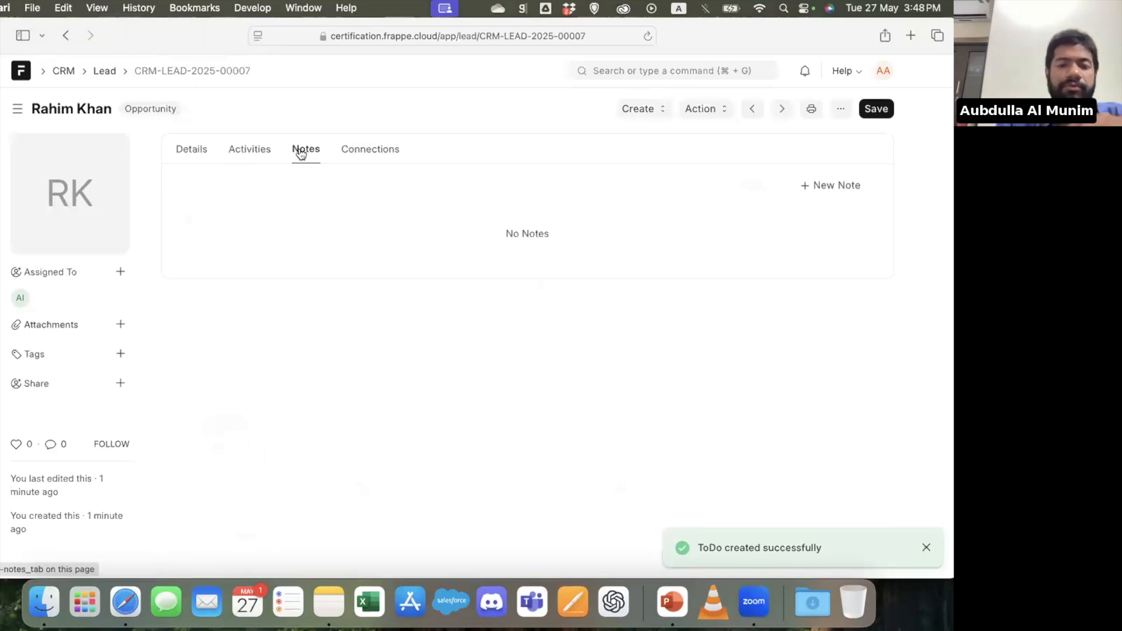
click(397, 153)
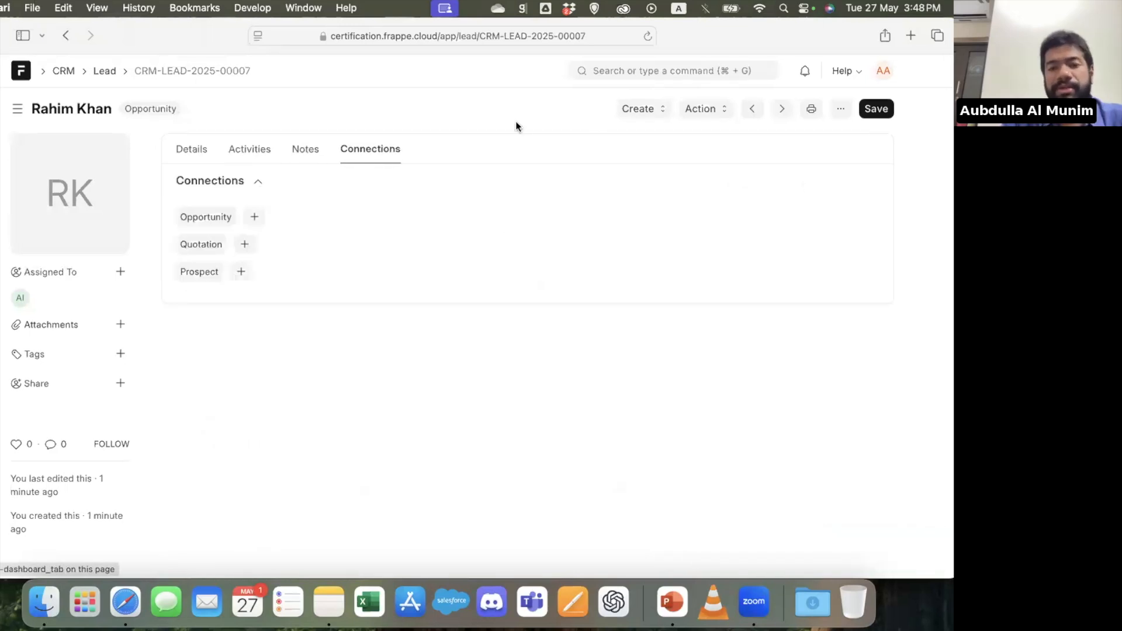
click(643, 114)
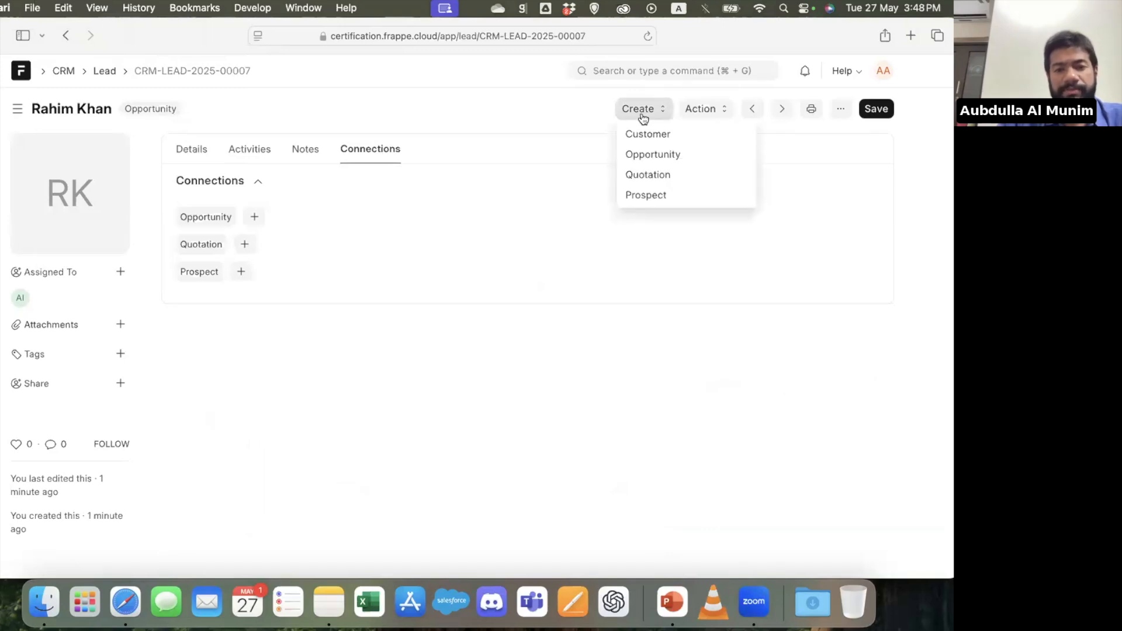
click(687, 156)
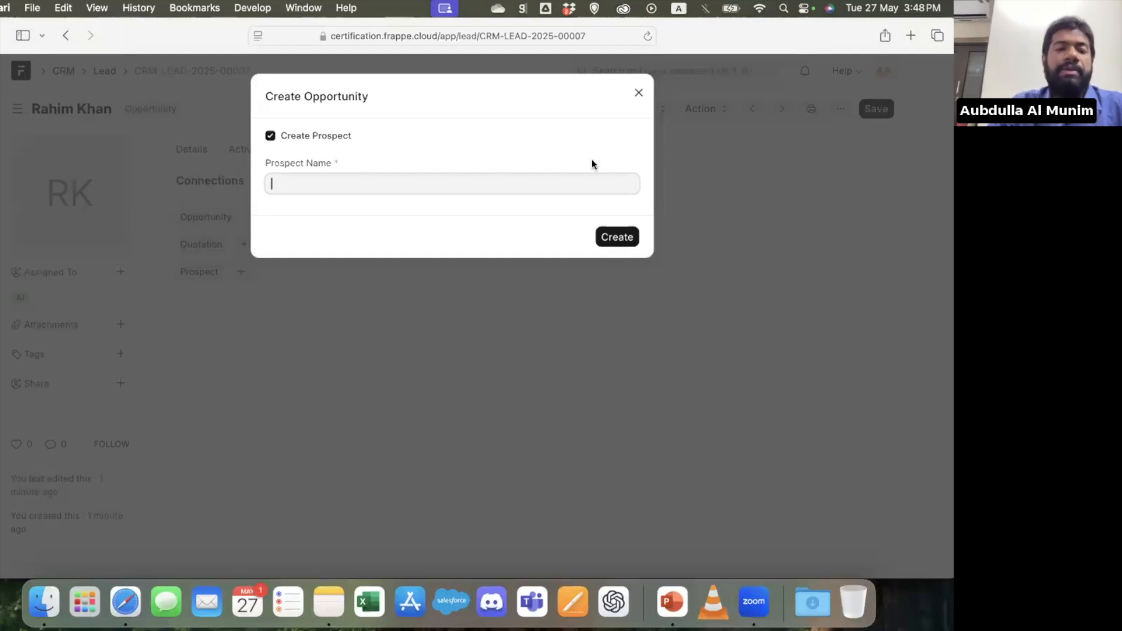
click(333, 136)
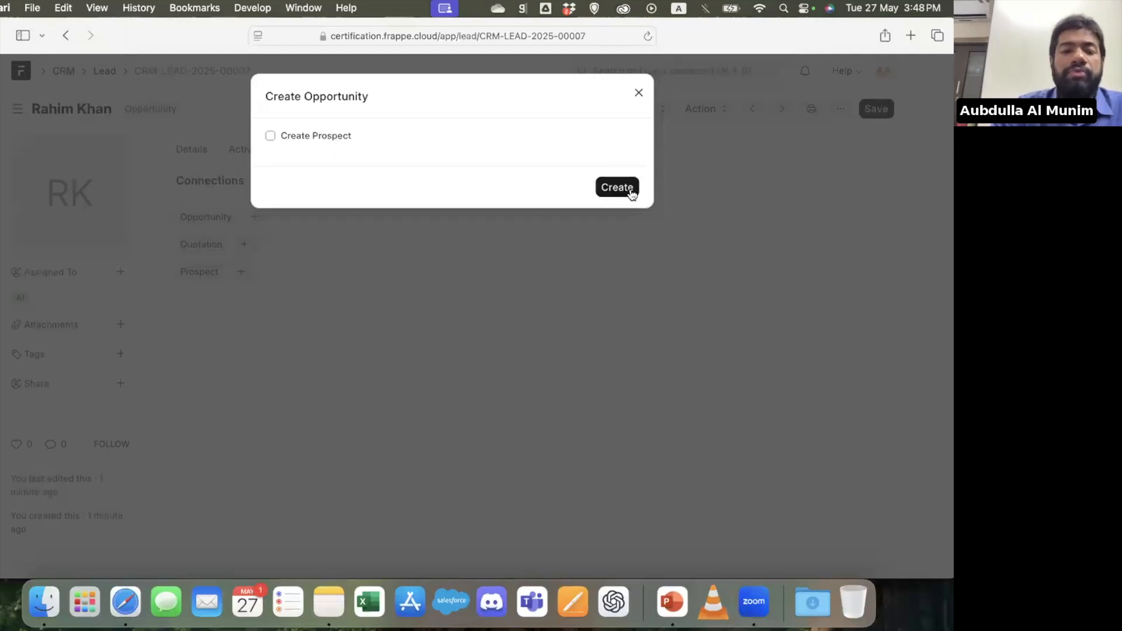
click(624, 188)
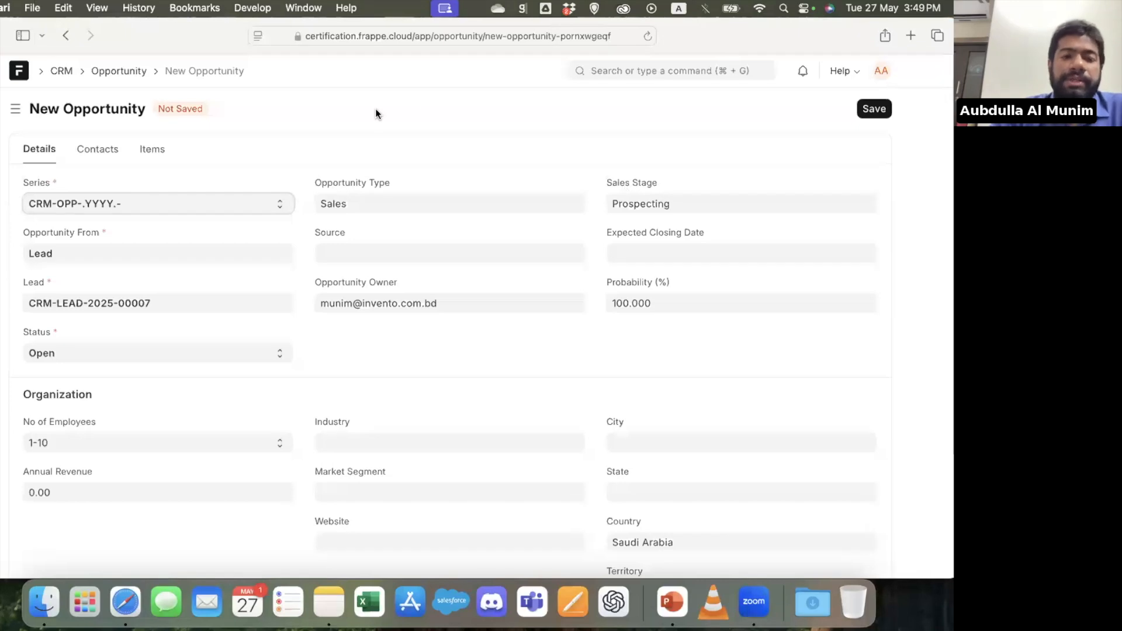
click(884, 112)
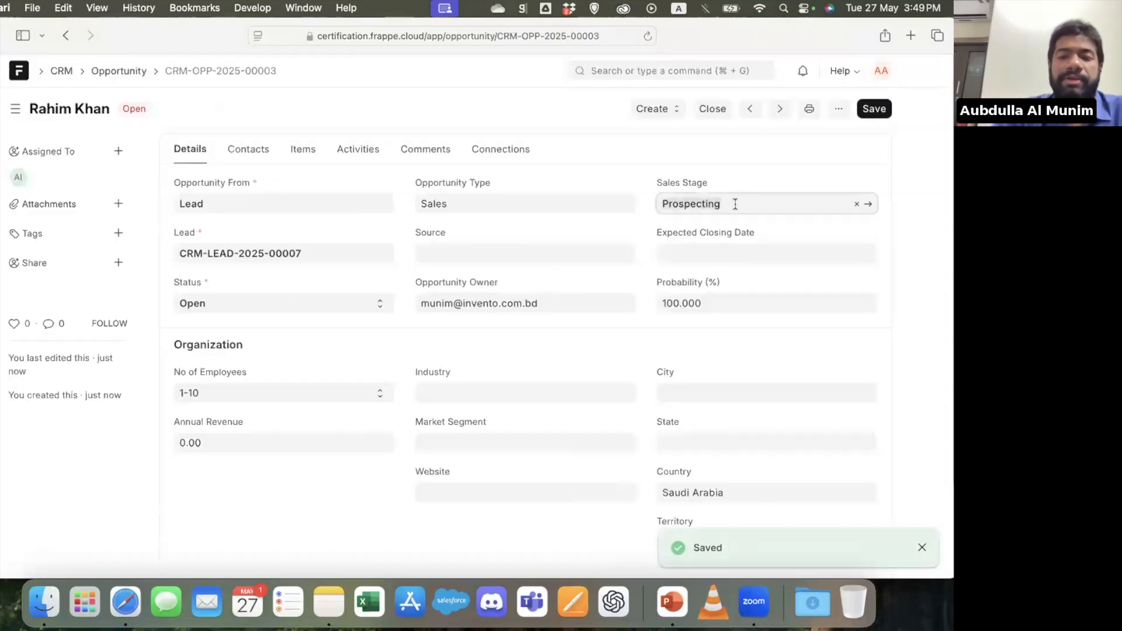
Clear the opportunity's Sales Stage and check the Probability and Expected Closing Date fields without entering values
key(BackSpace)
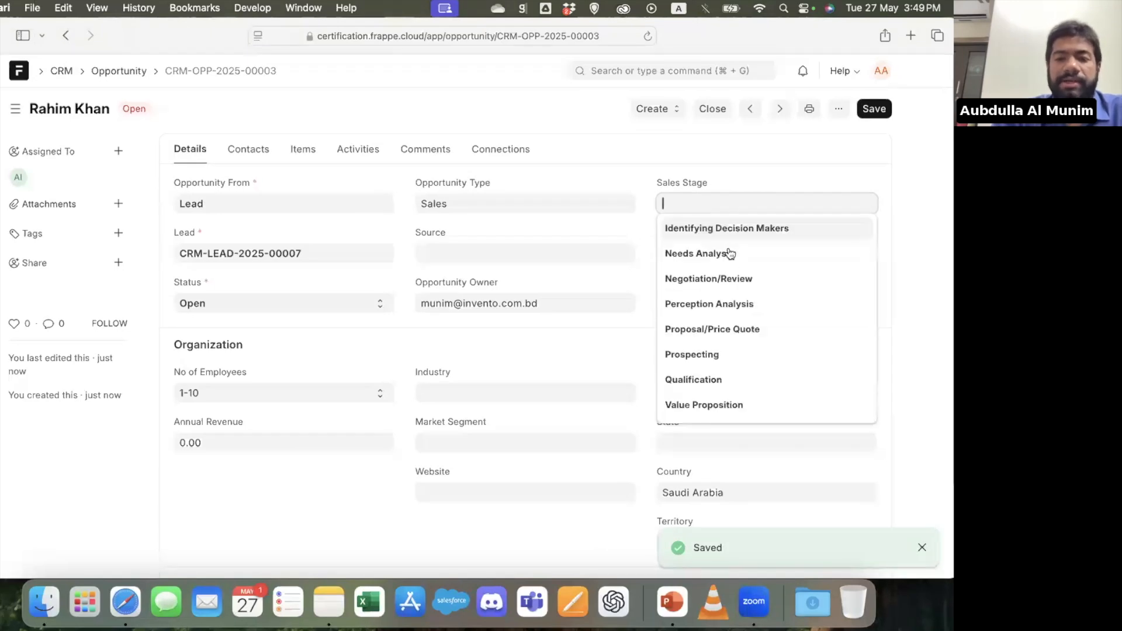
scroll(730, 279, down, 2)
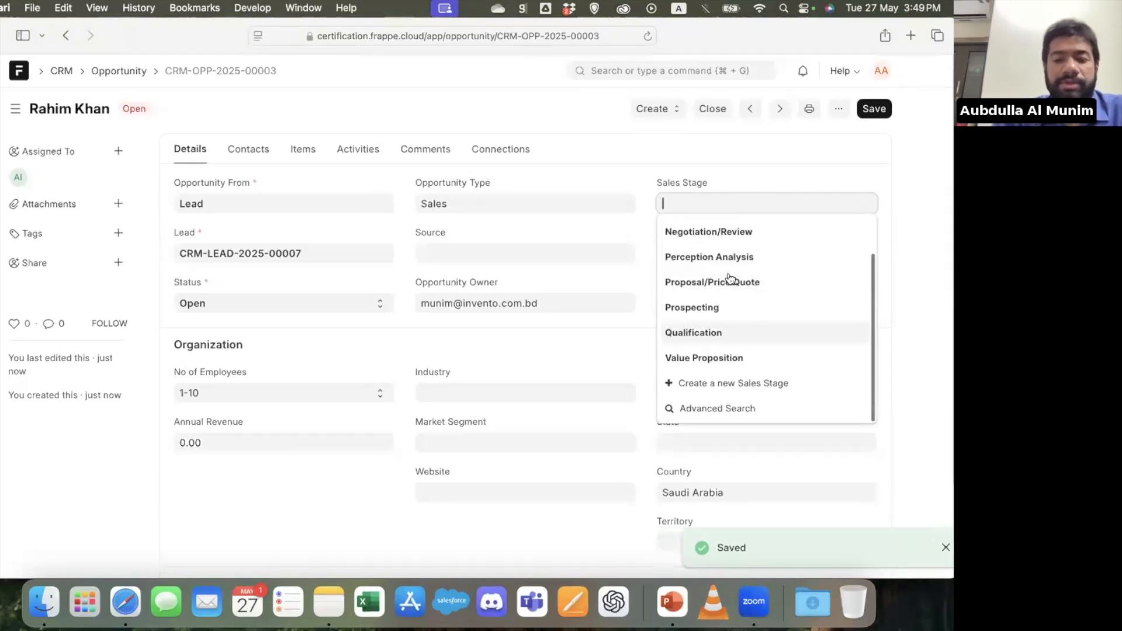
click(606, 334)
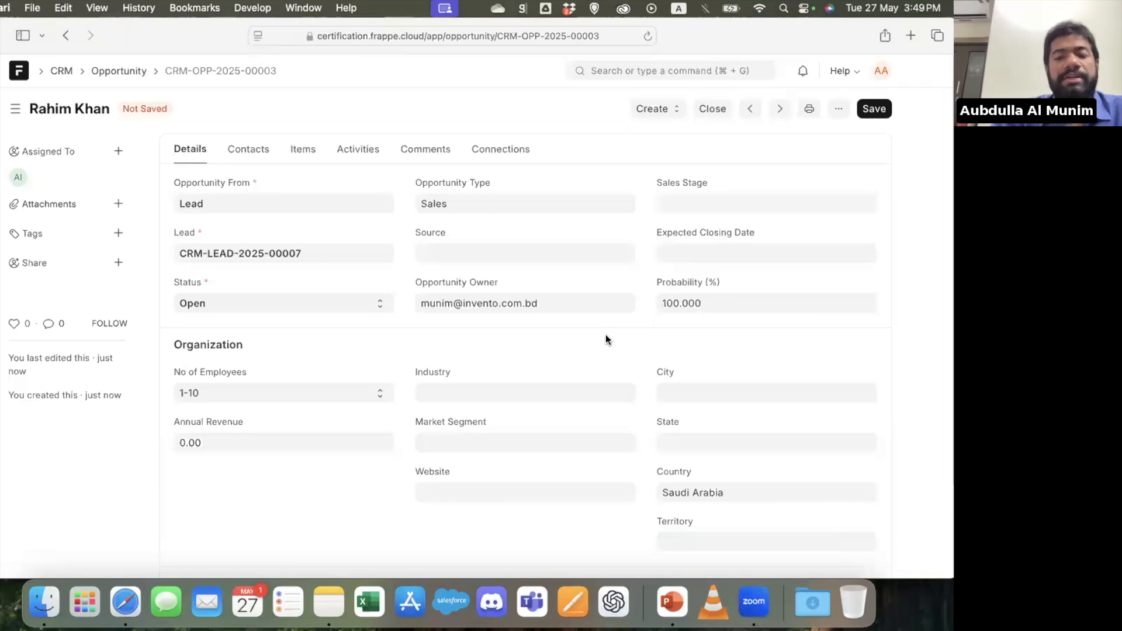
click(731, 301)
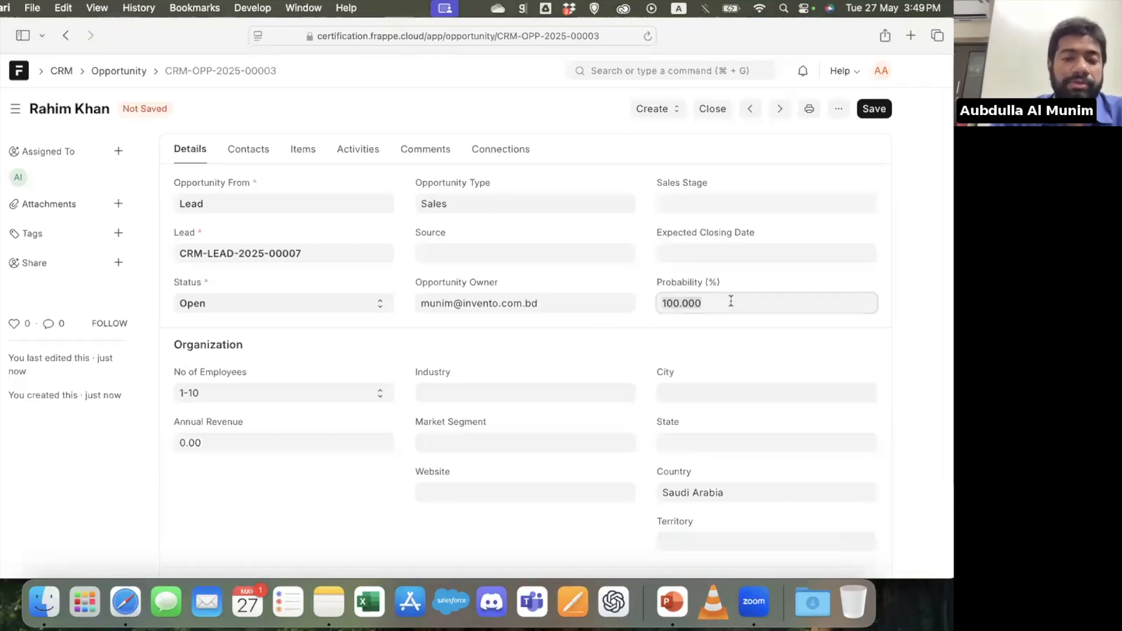
click(702, 254)
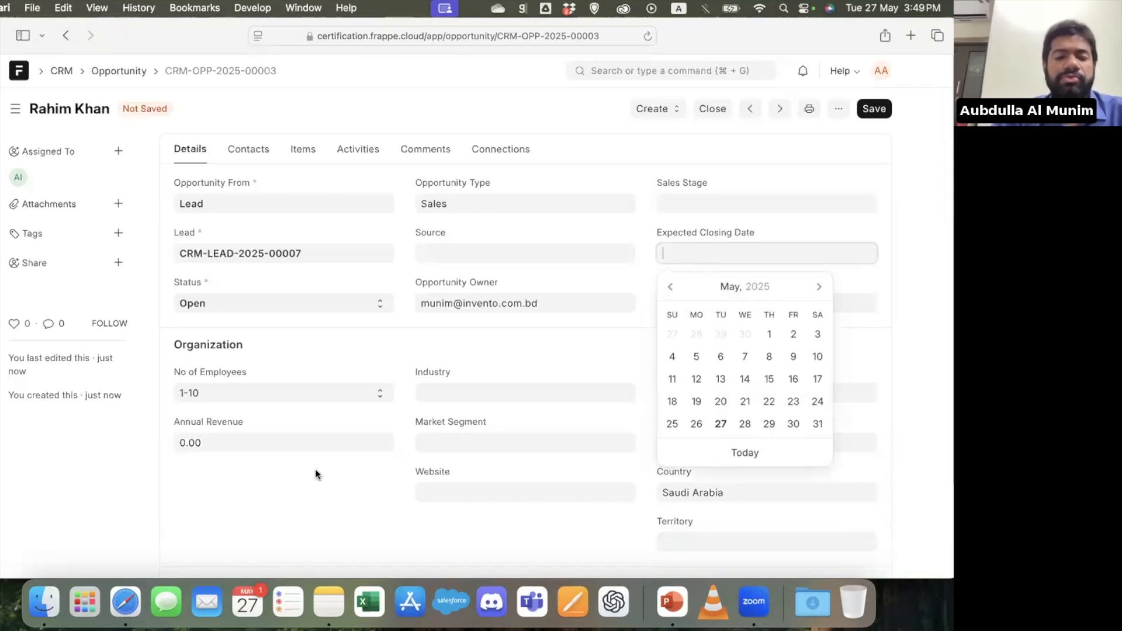
click(301, 505)
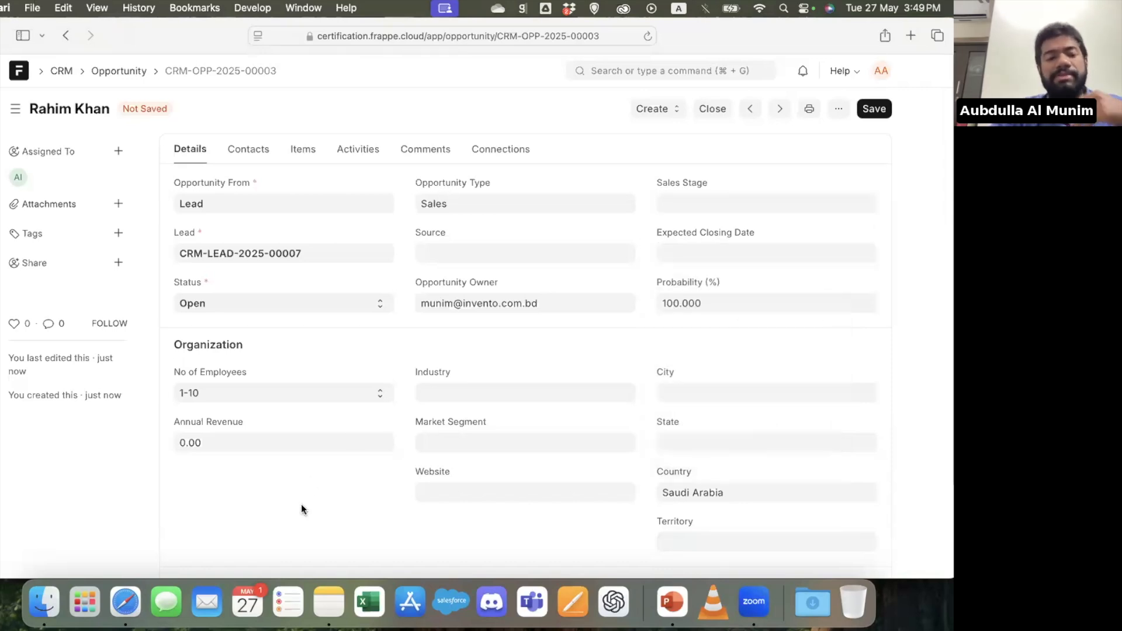
Review the opportunity's contact details and add an item row with the item code Laptop
click(245, 152)
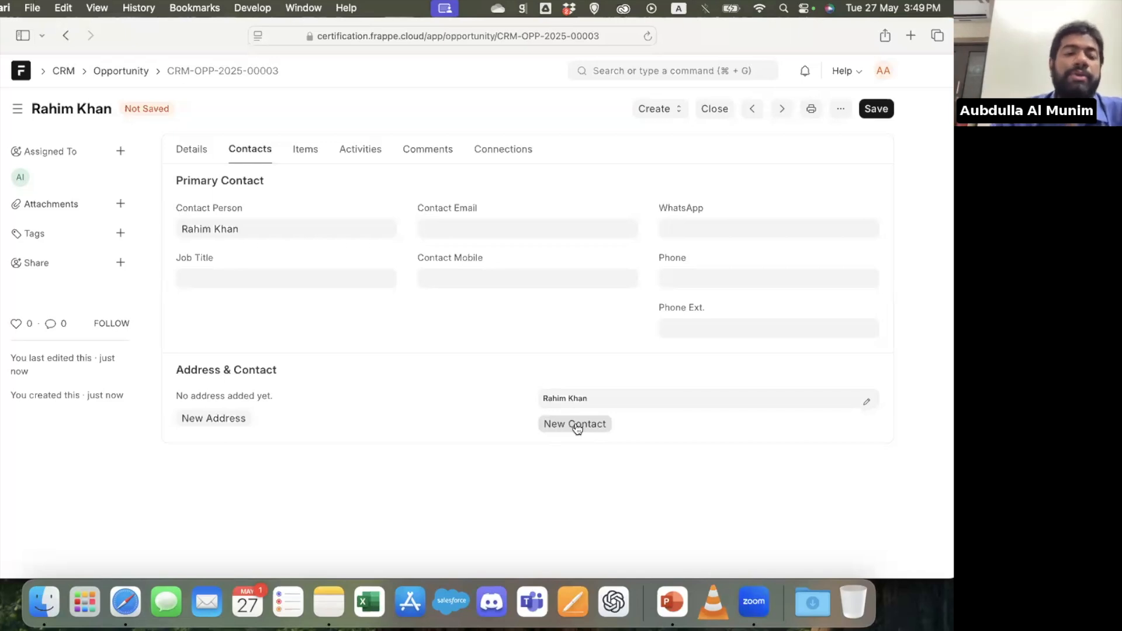
click(307, 150)
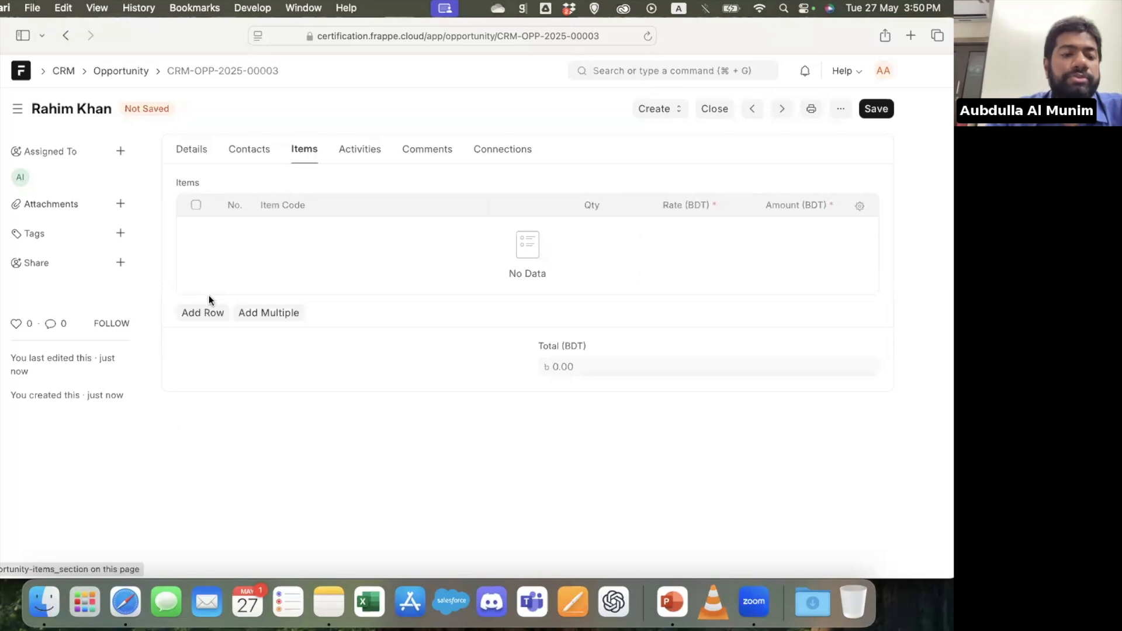
click(197, 313)
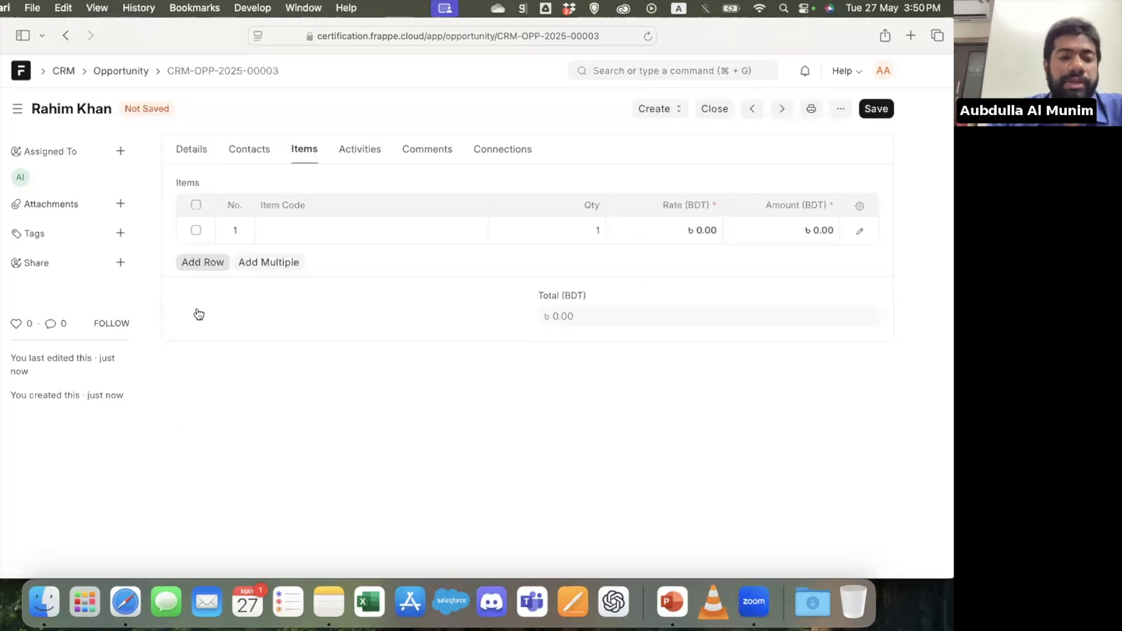
click(332, 231)
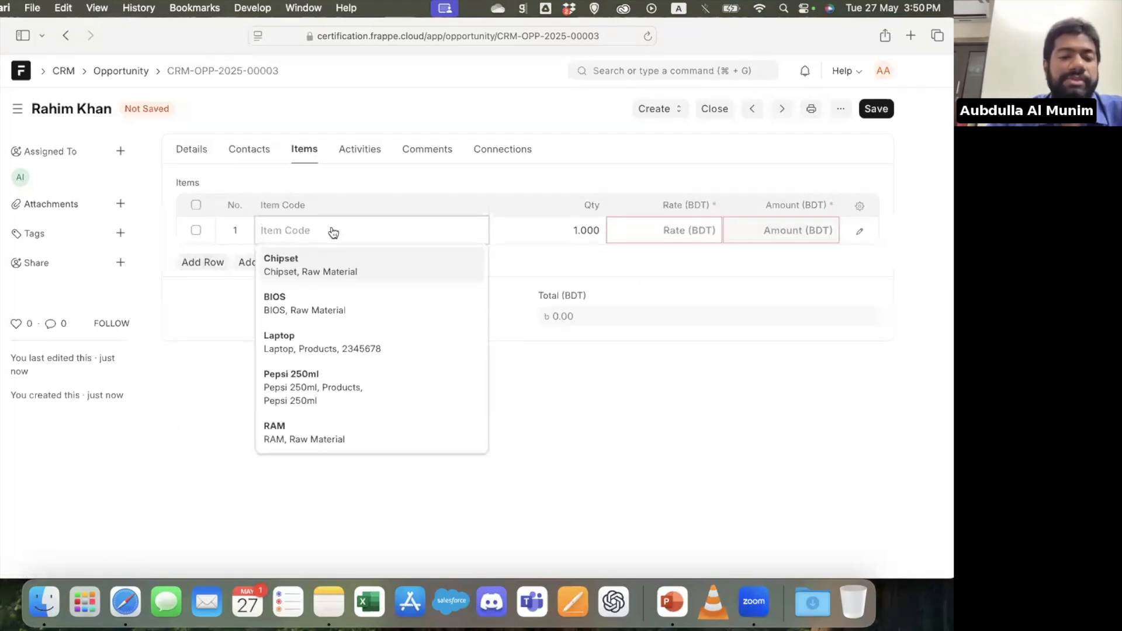
click(319, 359)
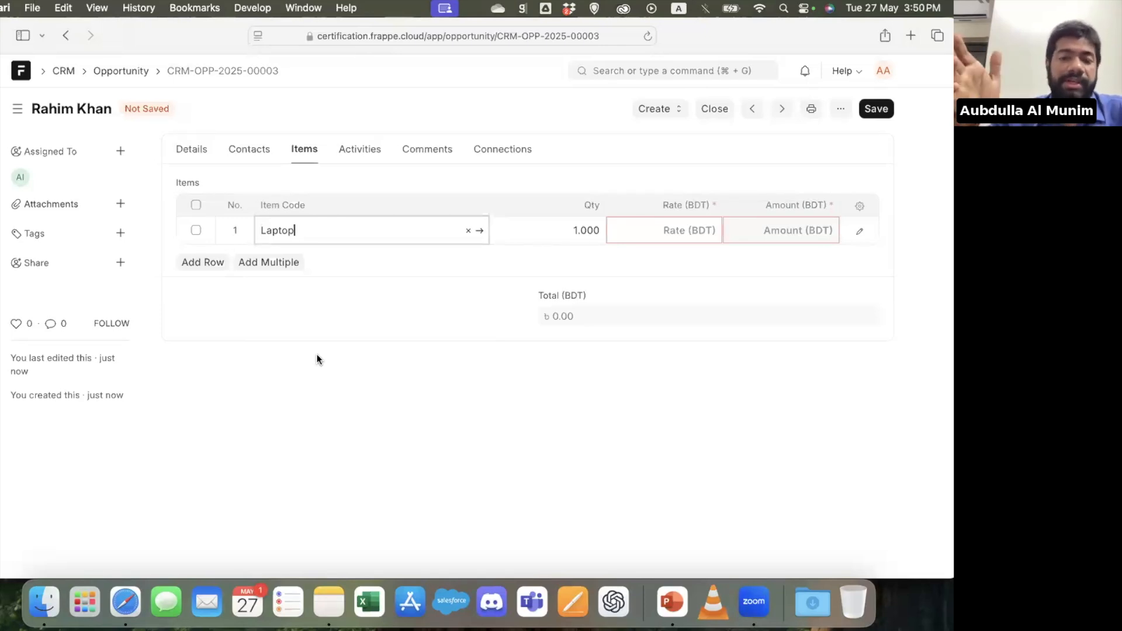
Check the Laptop item row's details and delete the row from the opportunity's items
click(233, 230)
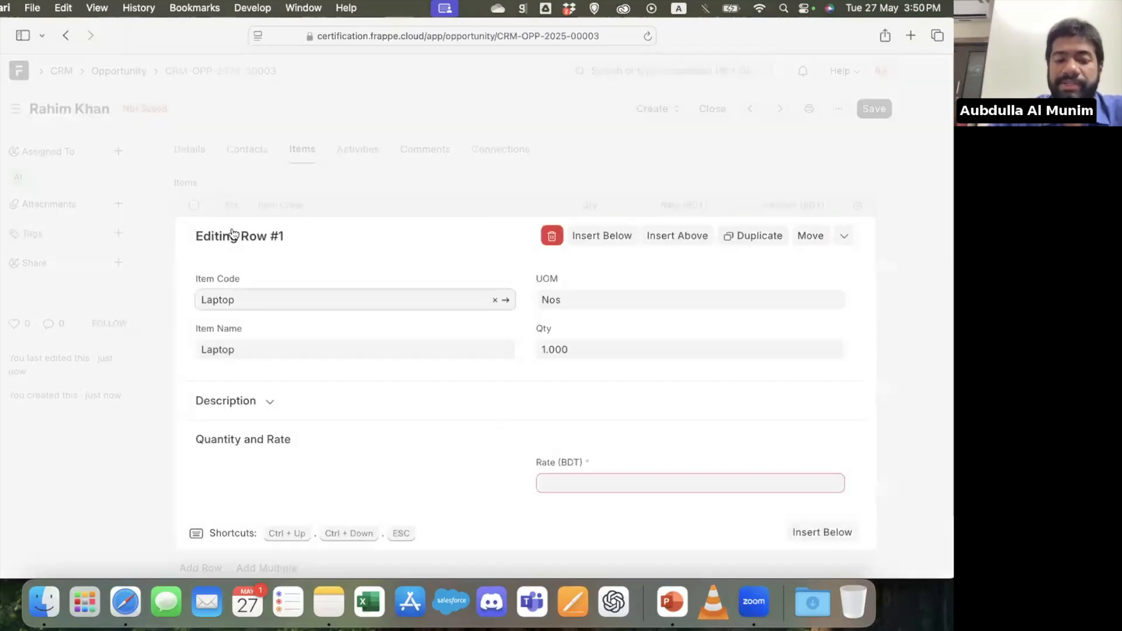
click(166, 315)
click(195, 202)
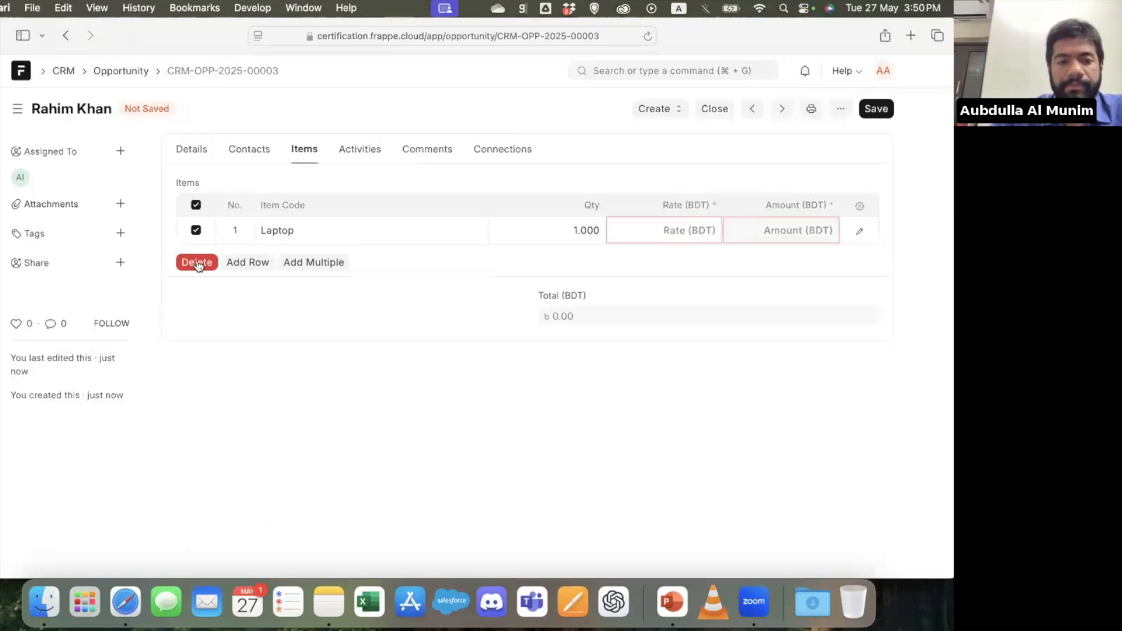
click(199, 264)
Review the opportunity's activities, comments and connections, and examine the available Sales Stage options without choosing one
click(373, 150)
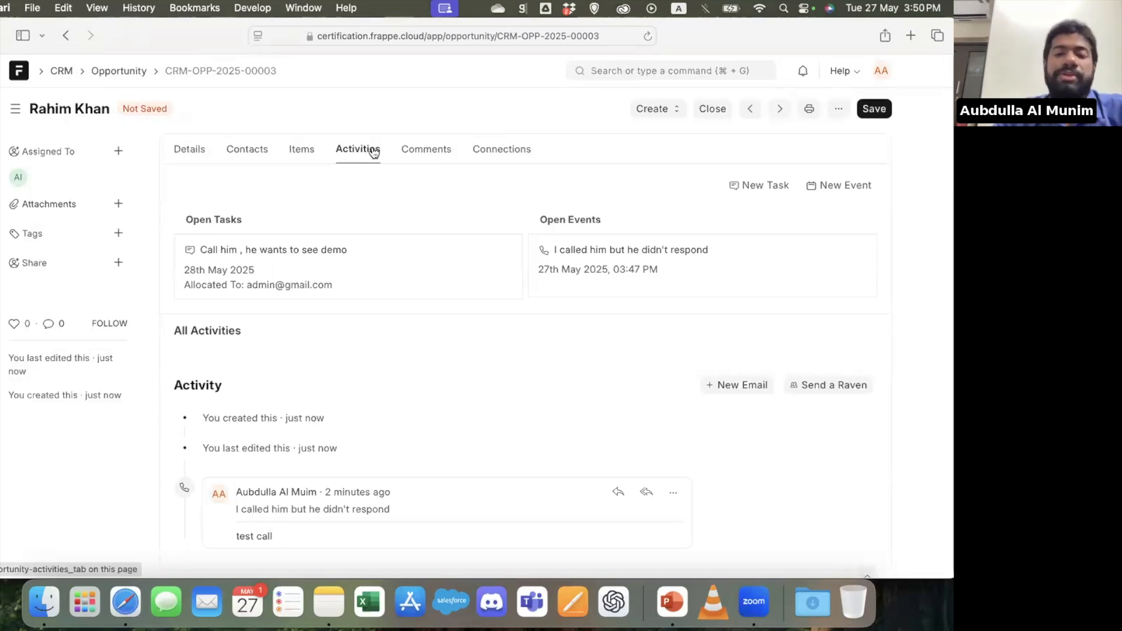
click(441, 149)
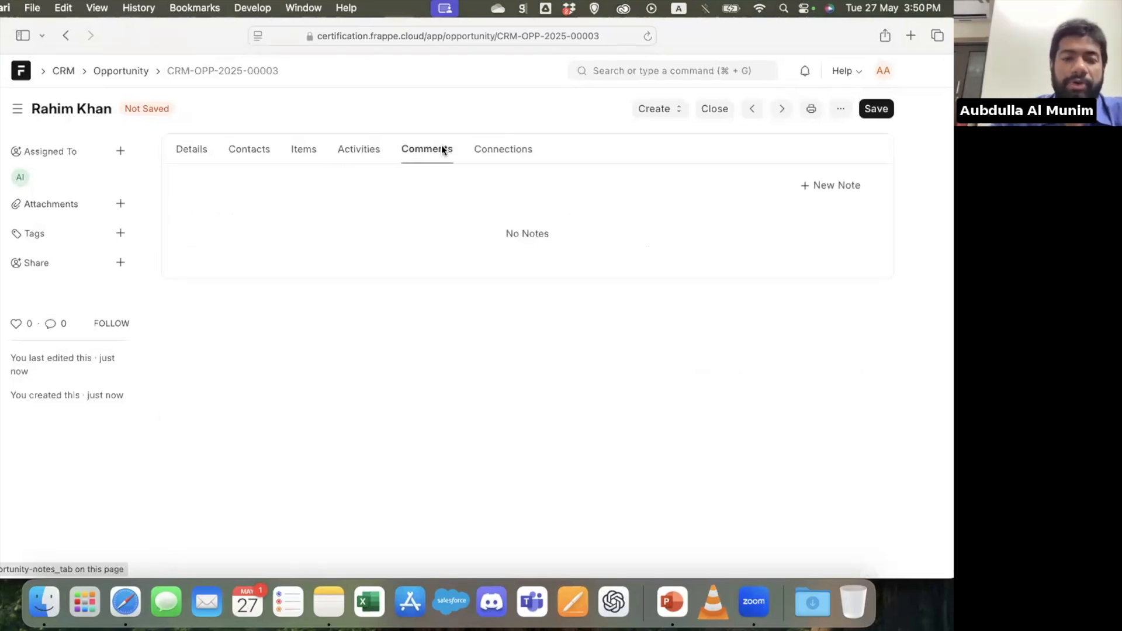
click(499, 150)
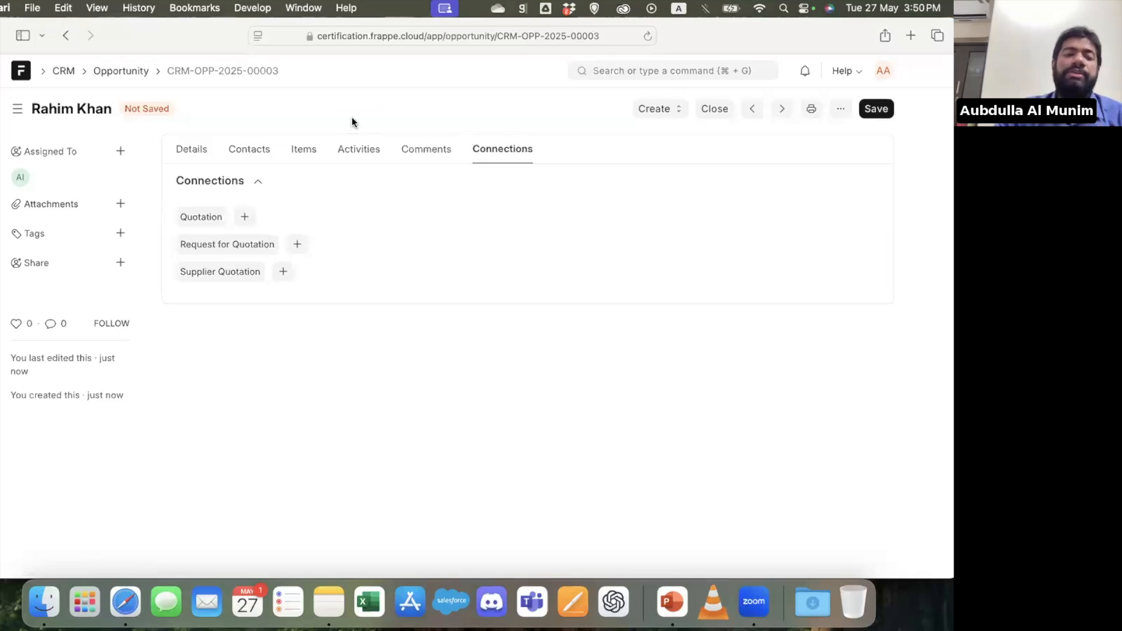
click(195, 150)
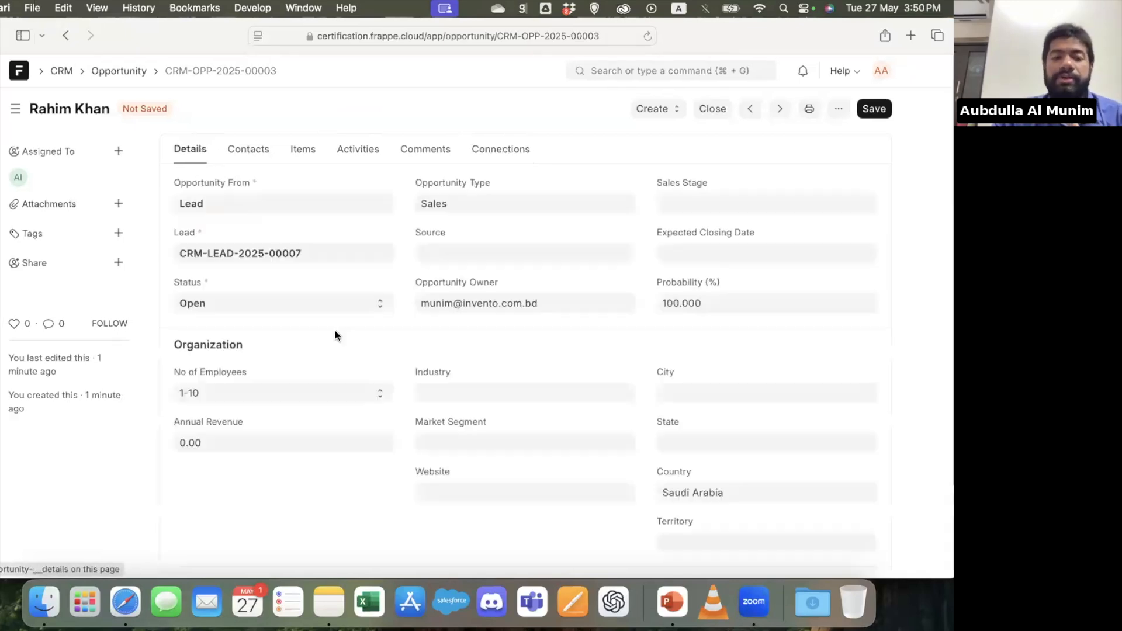
click(712, 200)
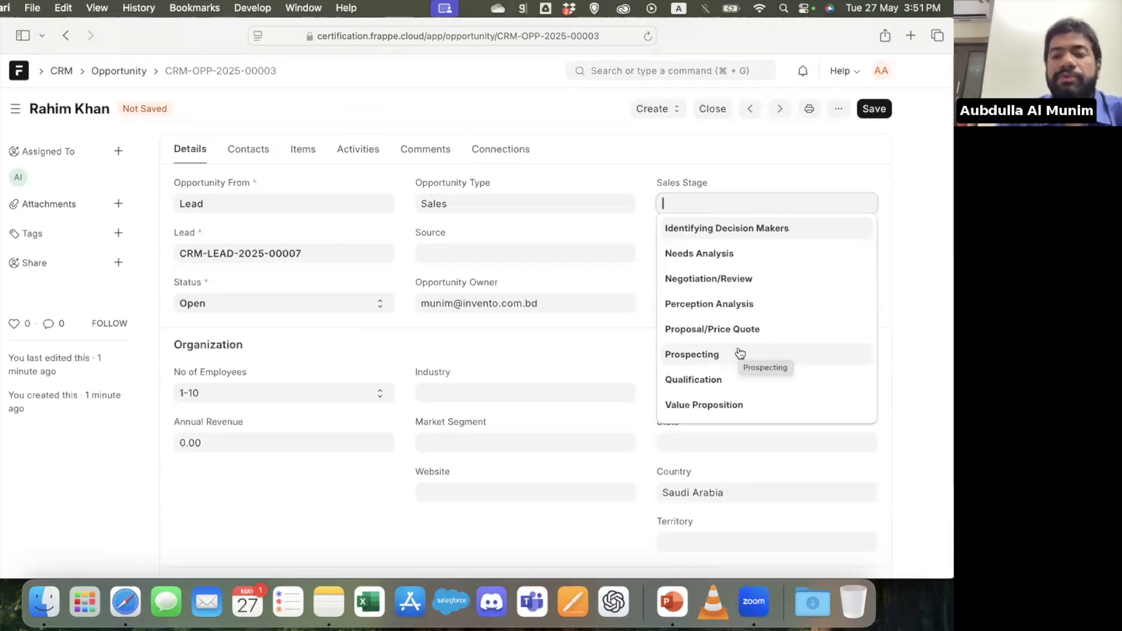
scroll(740, 353, down, 2)
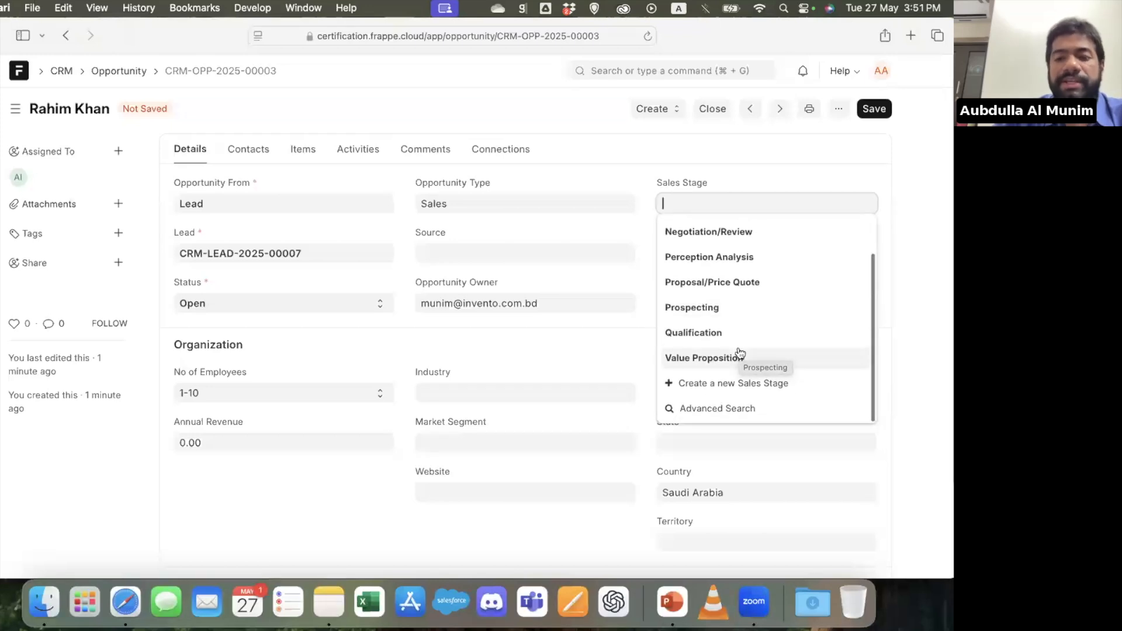
scroll(740, 353, up, 2)
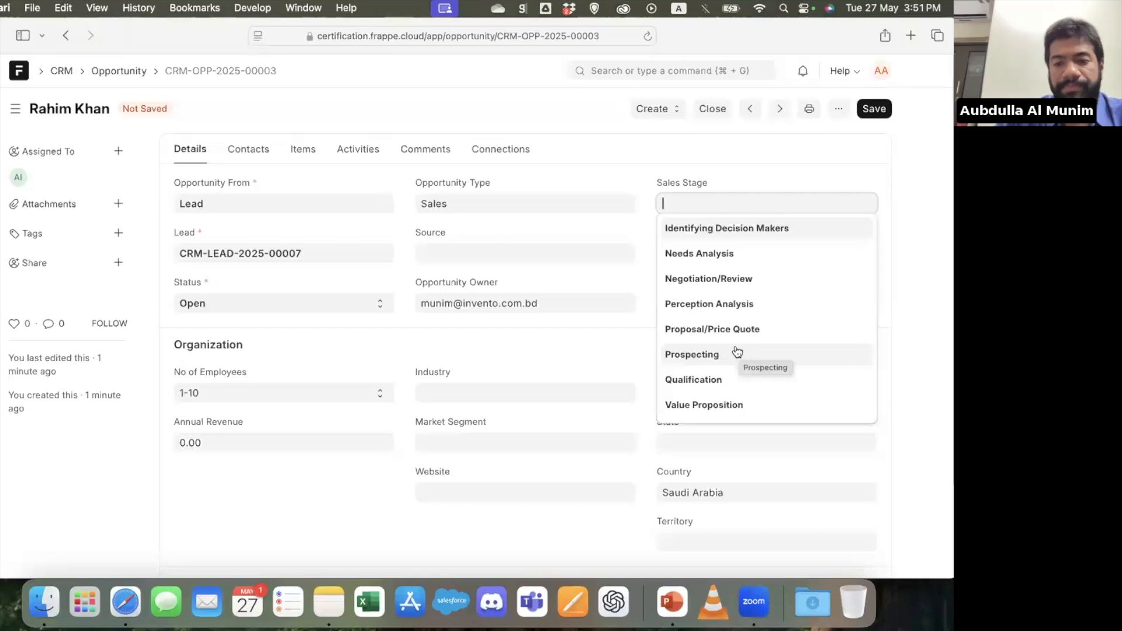
click(644, 281)
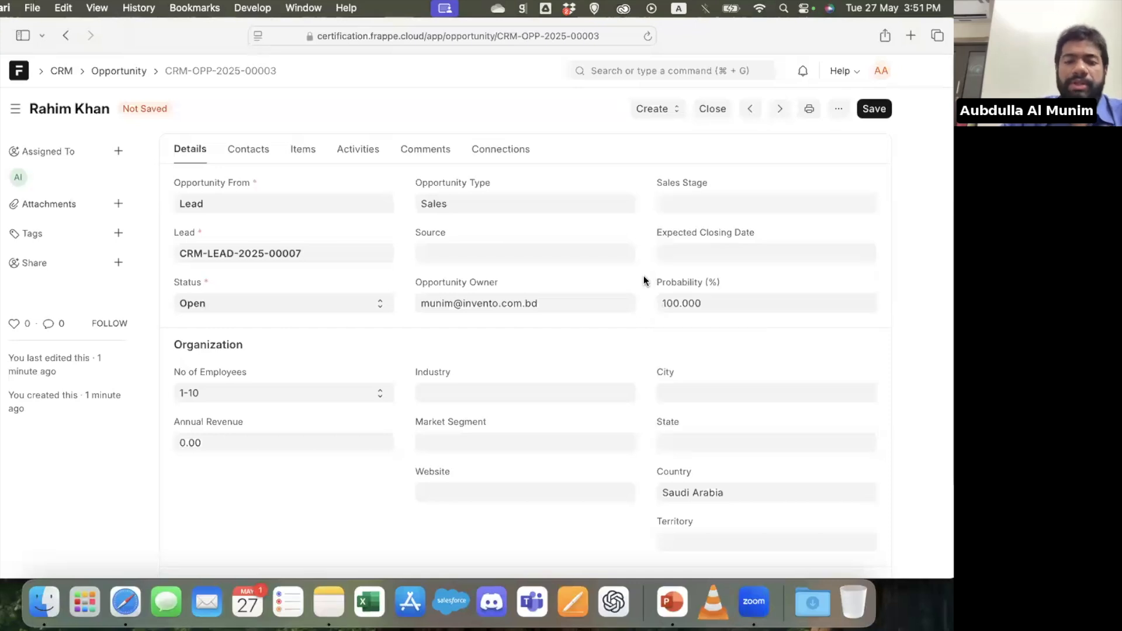
Check the Opportunity Type field and reload the opportunity, discarding its unsaved changes
click(456, 204)
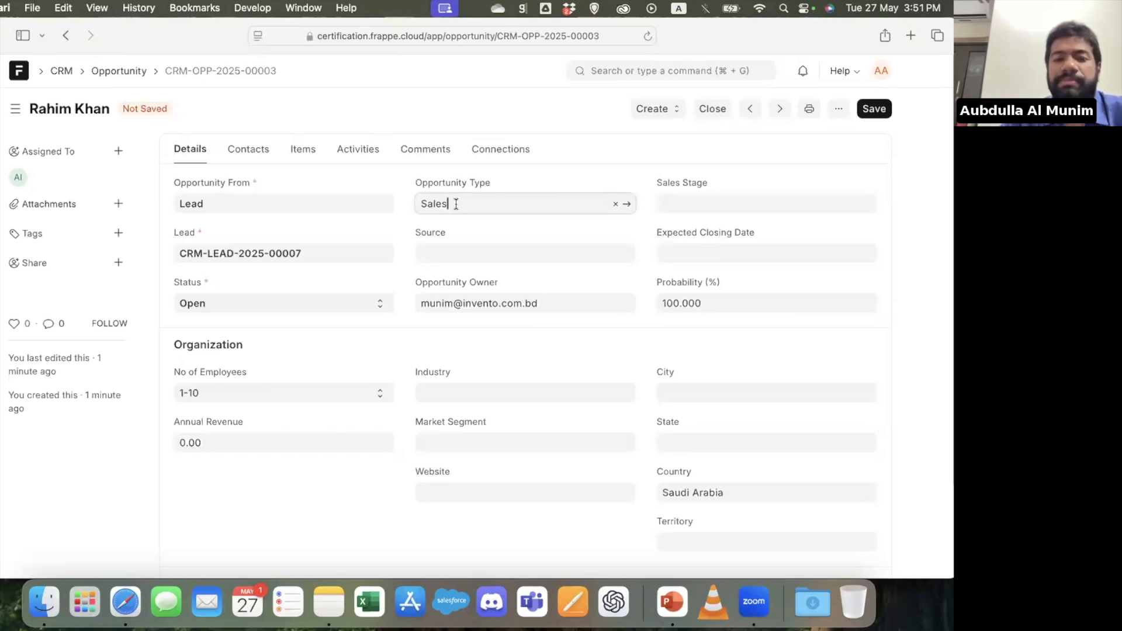
key(super+r)
key(Return)
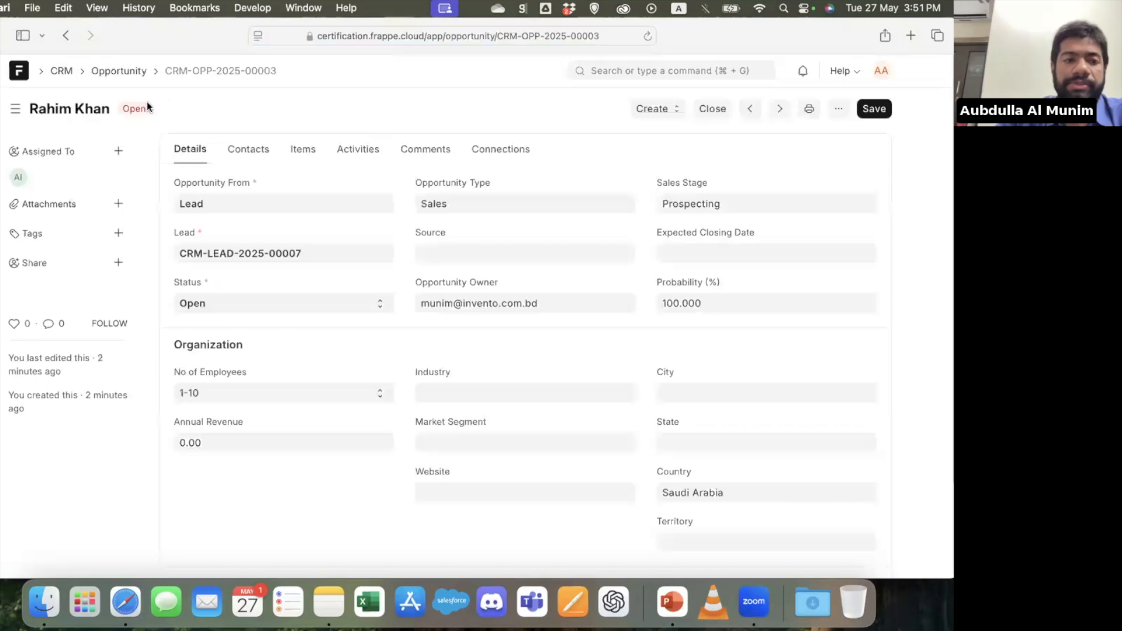
Look at the view options of the opportunity list and reopen opportunity CRM-OPP-2025-00003
click(111, 68)
click(701, 115)
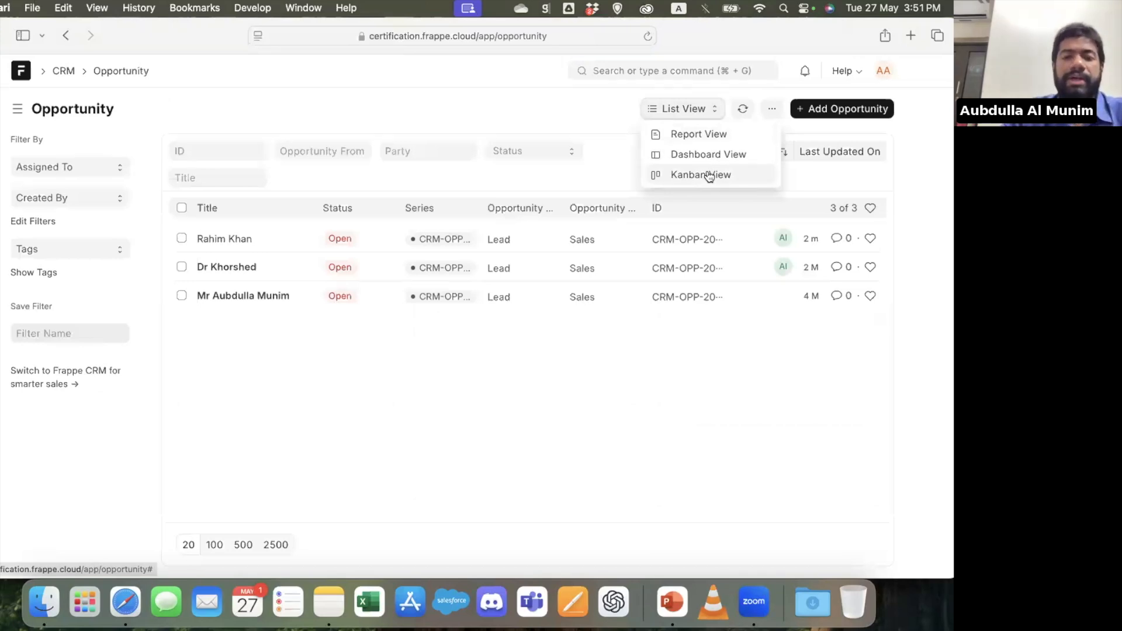
click(218, 238)
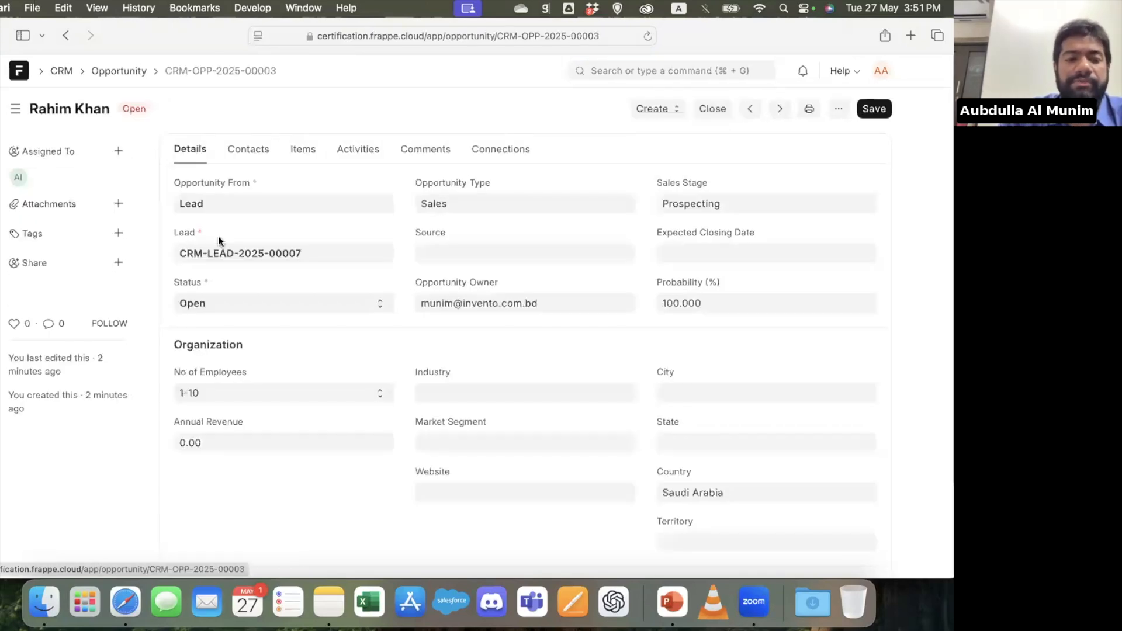
Try the opportunity statuses Closed and Lost, dismissing the lost-reason dialog without declaring it lost
click(249, 302)
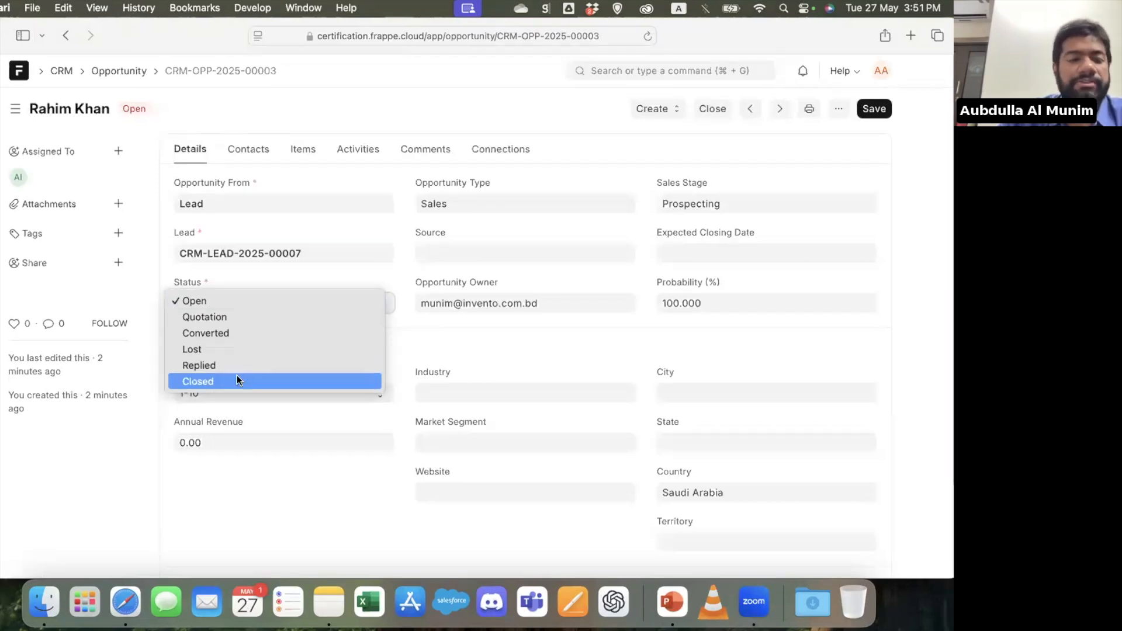
click(237, 380)
click(277, 305)
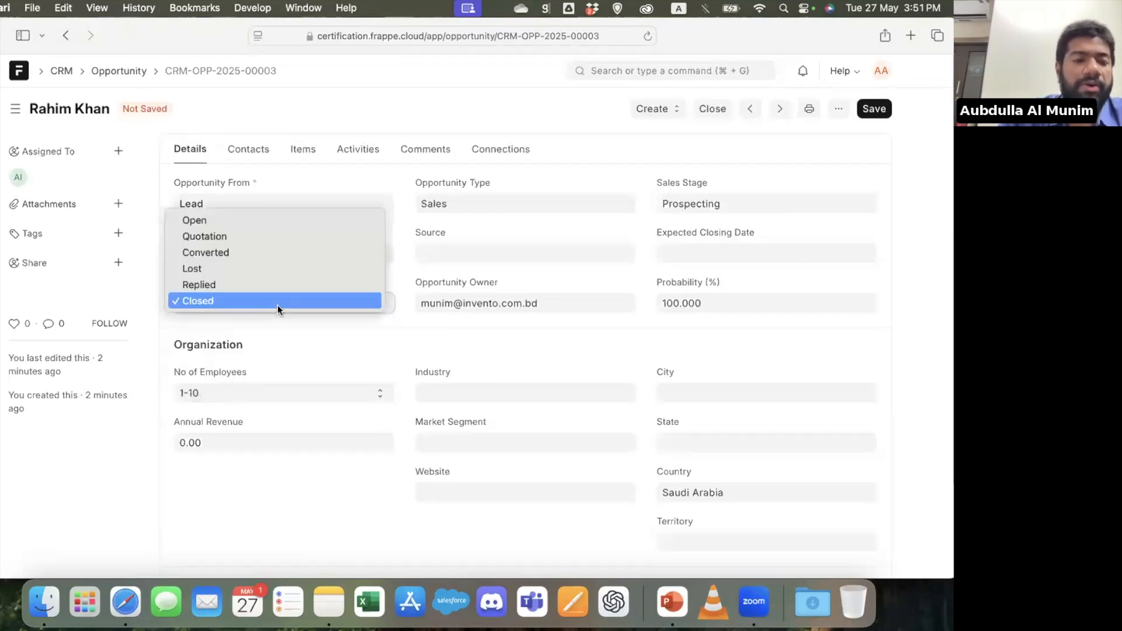
click(228, 268)
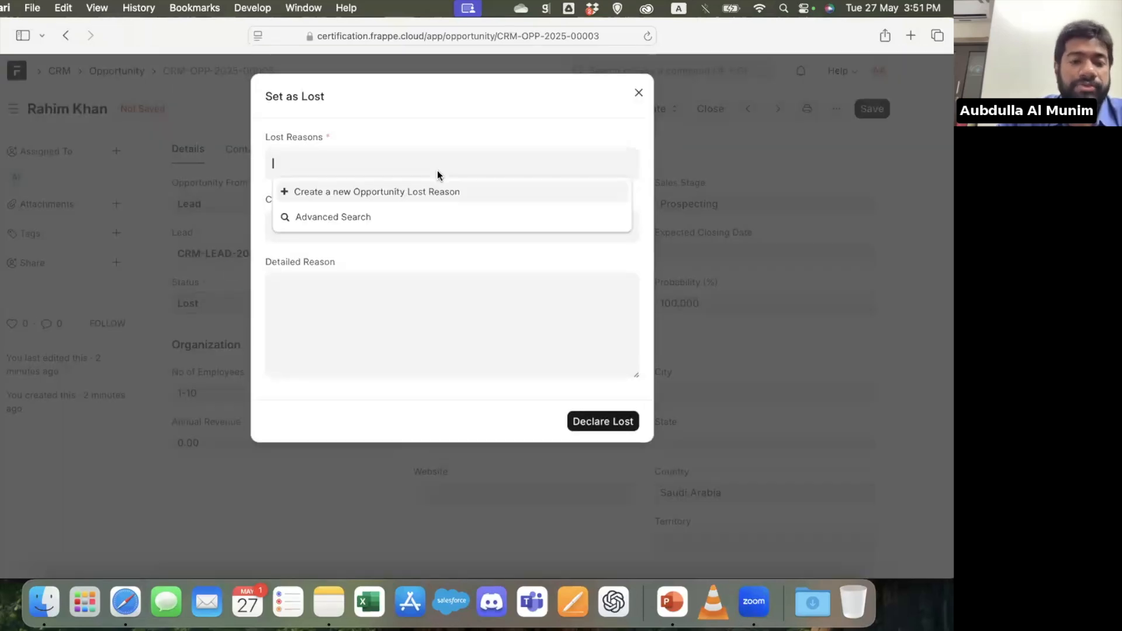
click(638, 101)
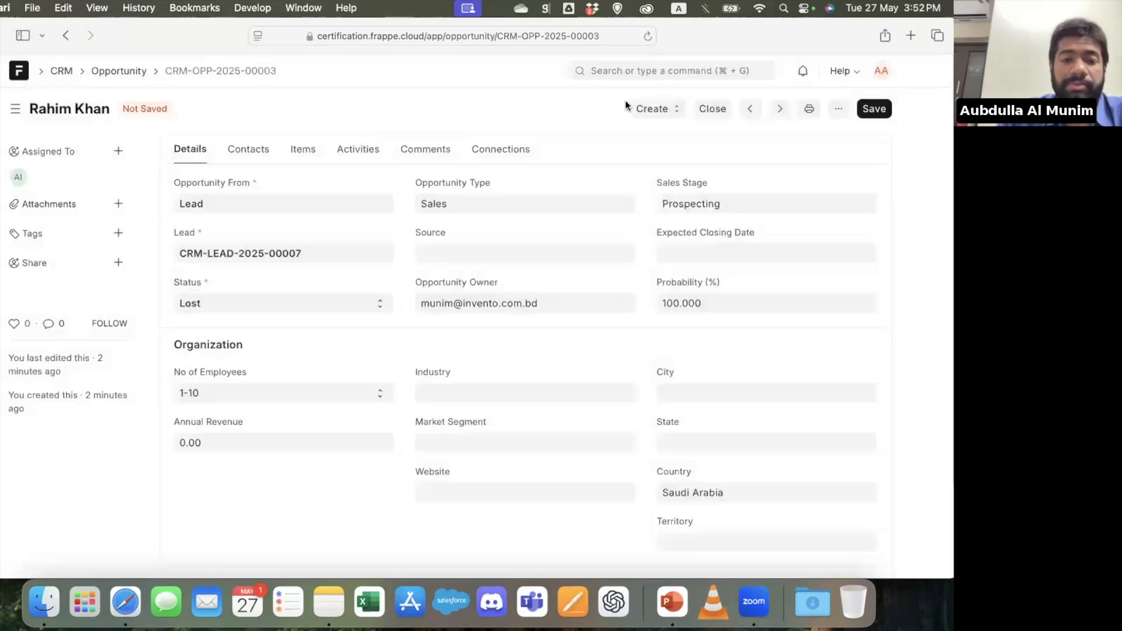
Set the opportunity's status to Converted and save it
click(232, 302)
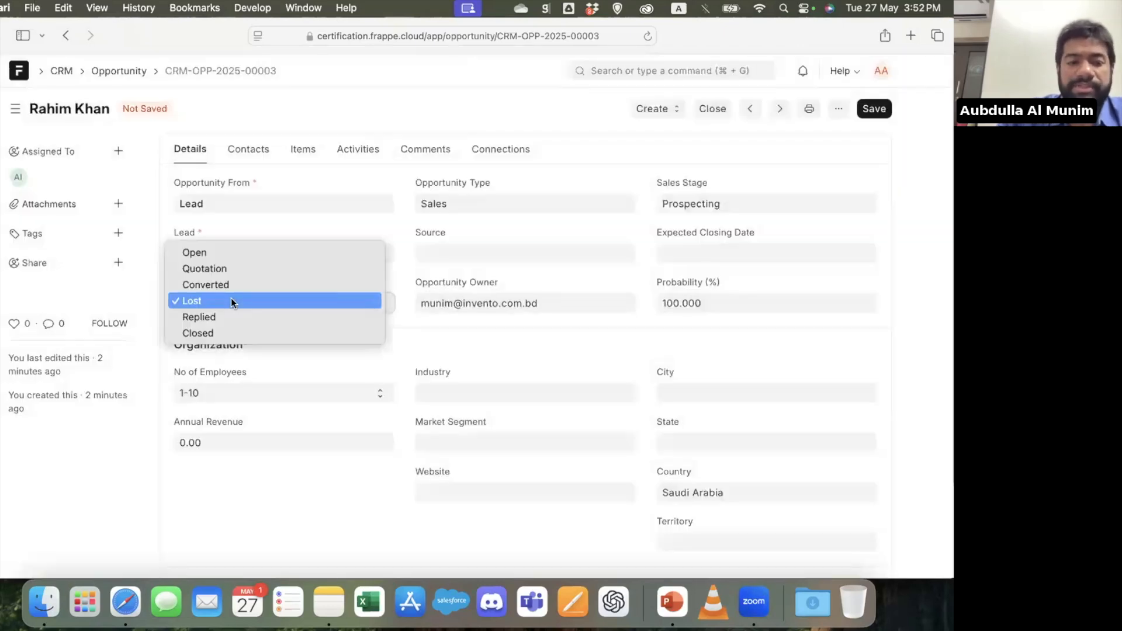
click(224, 284)
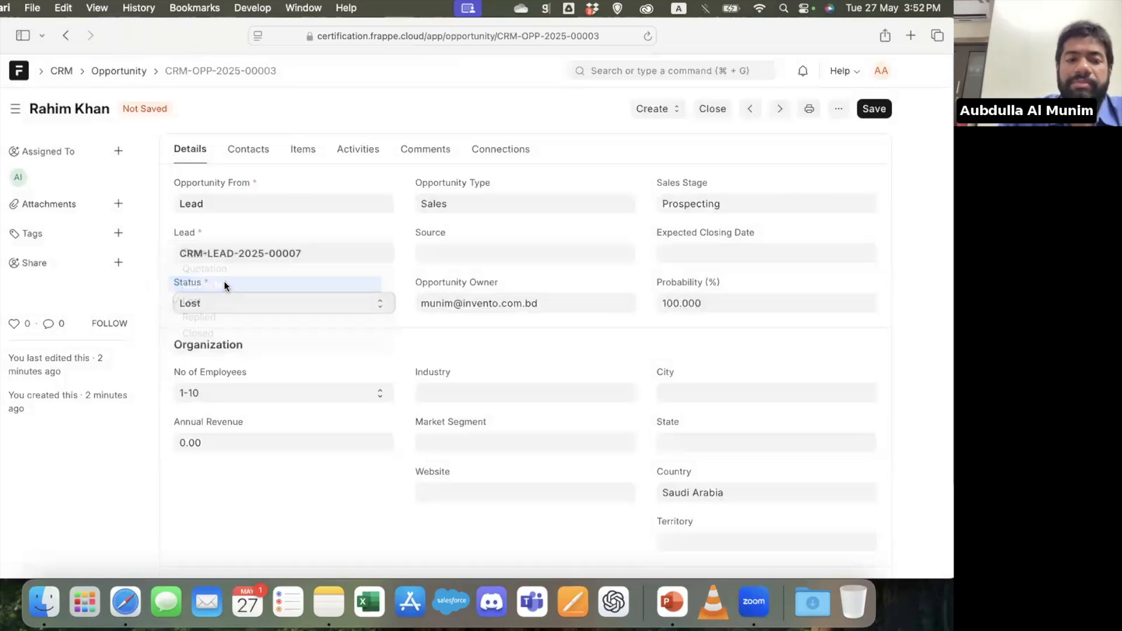
click(884, 111)
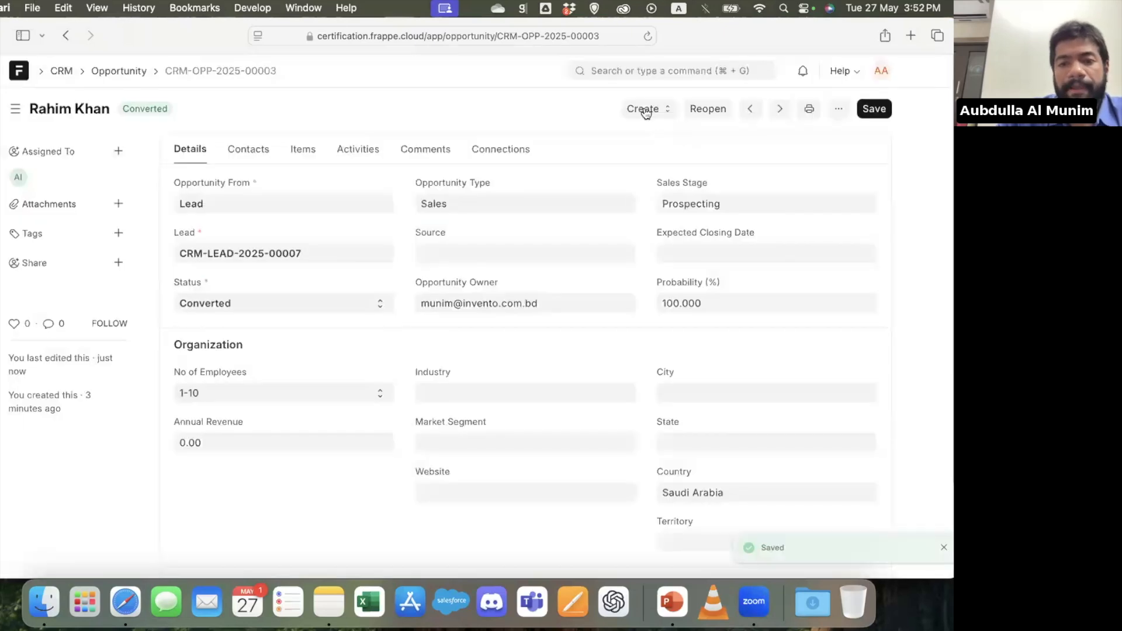
Create a quotation from the opportunity and add Laptop as its item
click(645, 109)
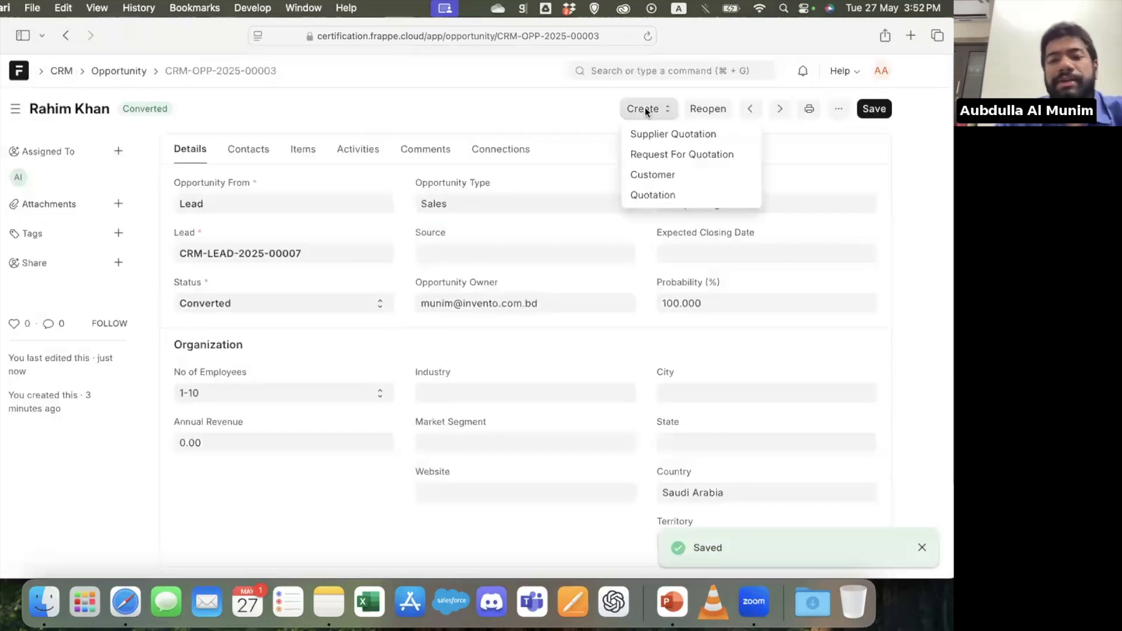
click(686, 202)
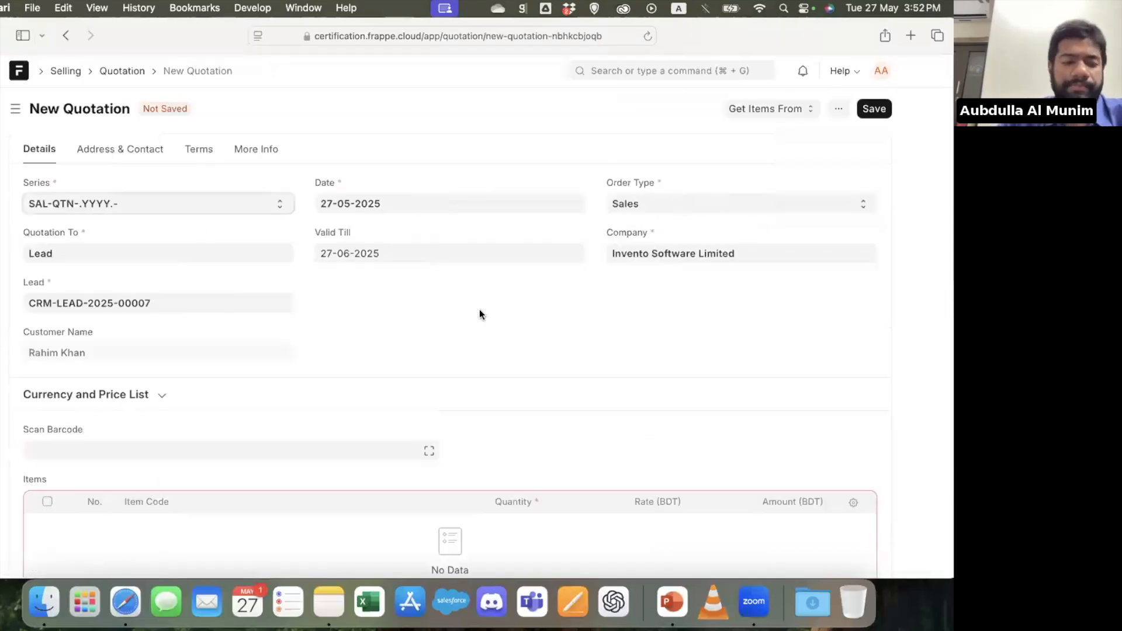
scroll(68, 383, down, 3)
click(53, 381)
scroll(297, 170, down, 2)
click(265, 197)
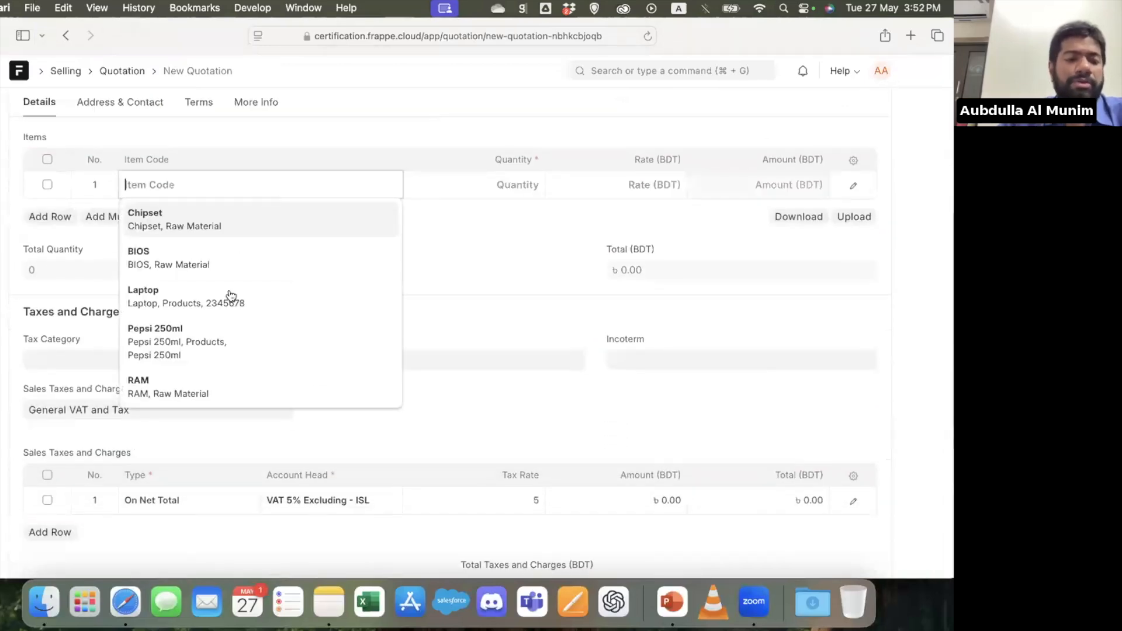
click(230, 295)
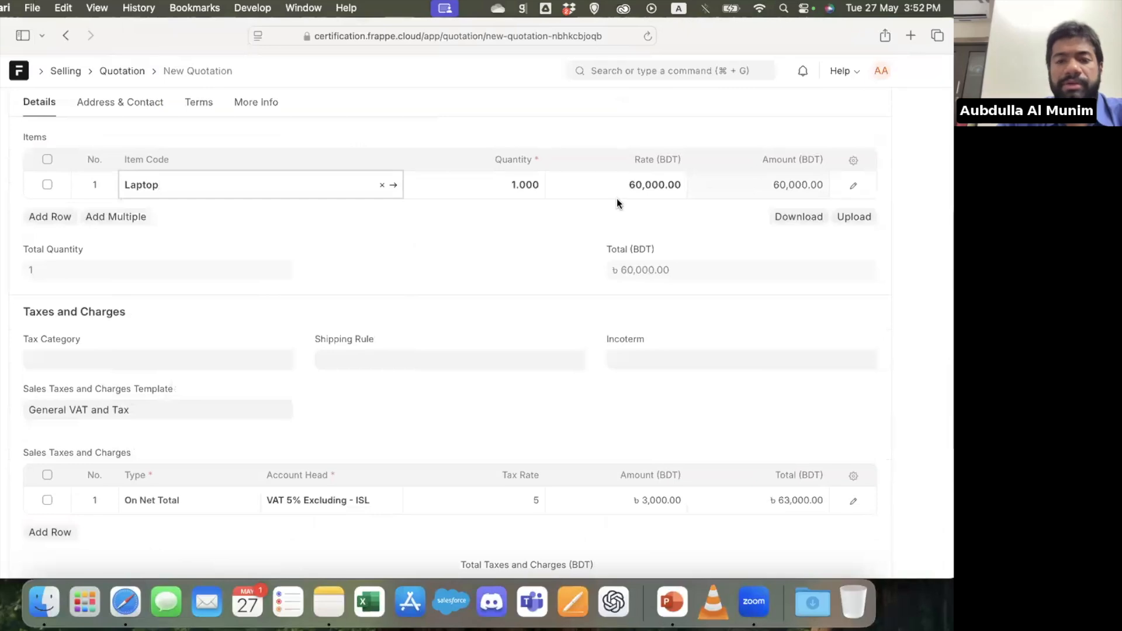
Save the new quotation and submit it, confirming the submission
scroll(617, 198, up, 6)
click(871, 102)
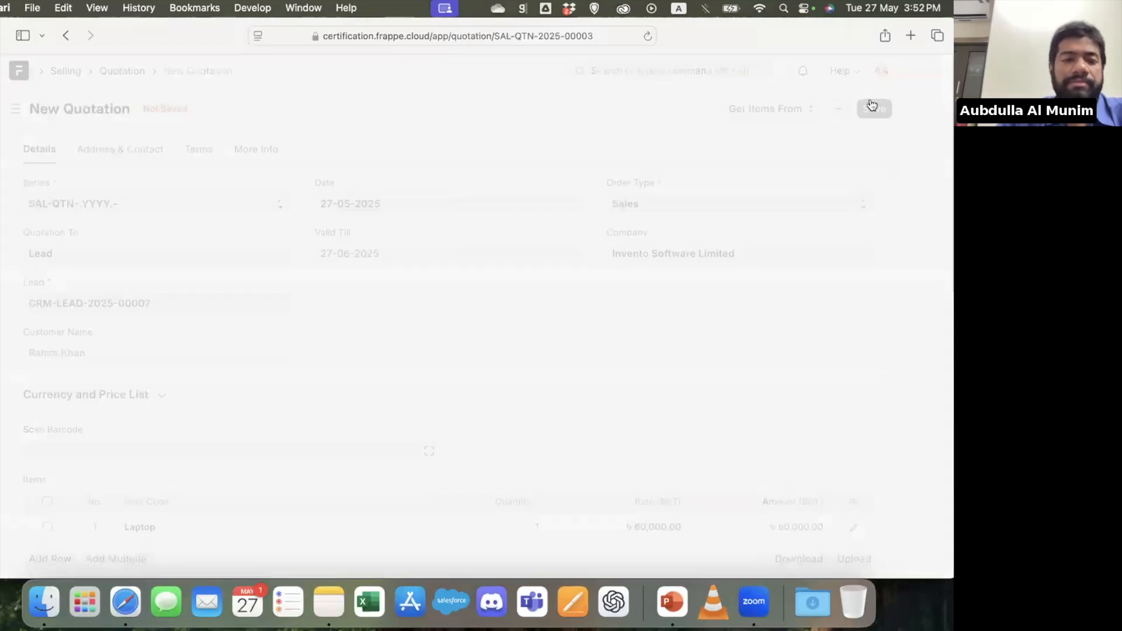
click(871, 106)
key(Return)
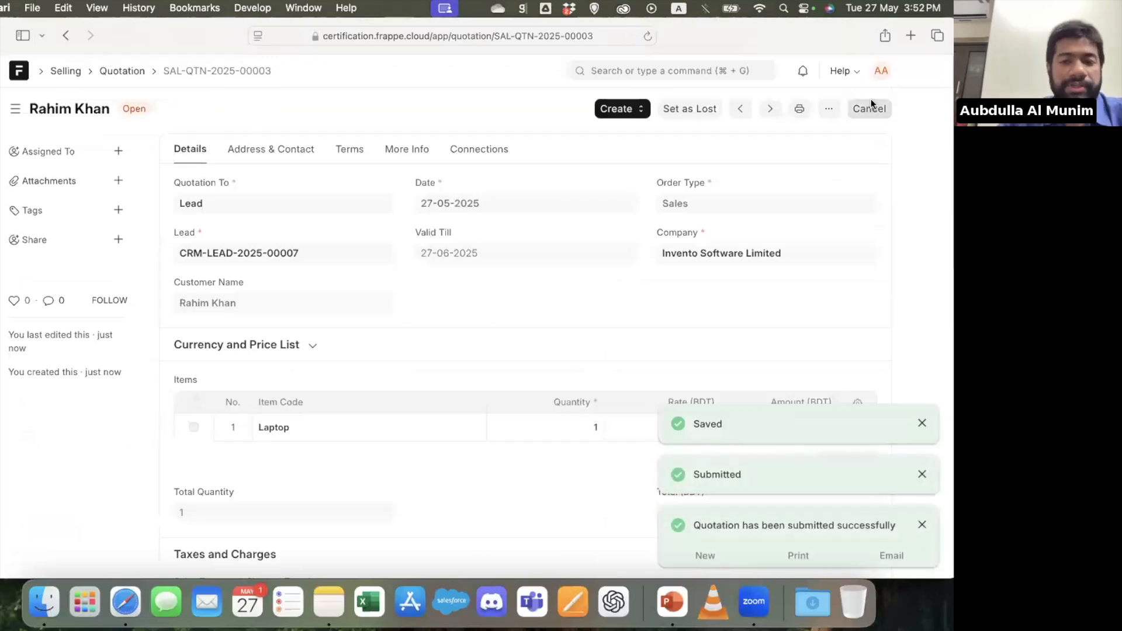
Create a sales order from the quotation with the delivery date 27-05-2025, save it and submit it
click(624, 109)
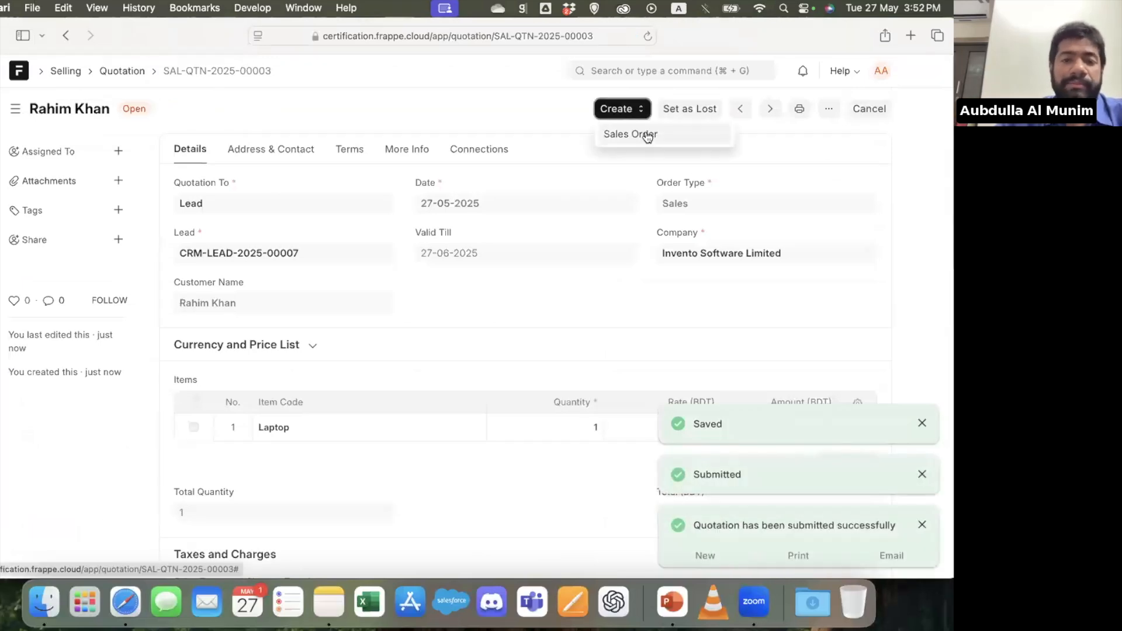
click(645, 132)
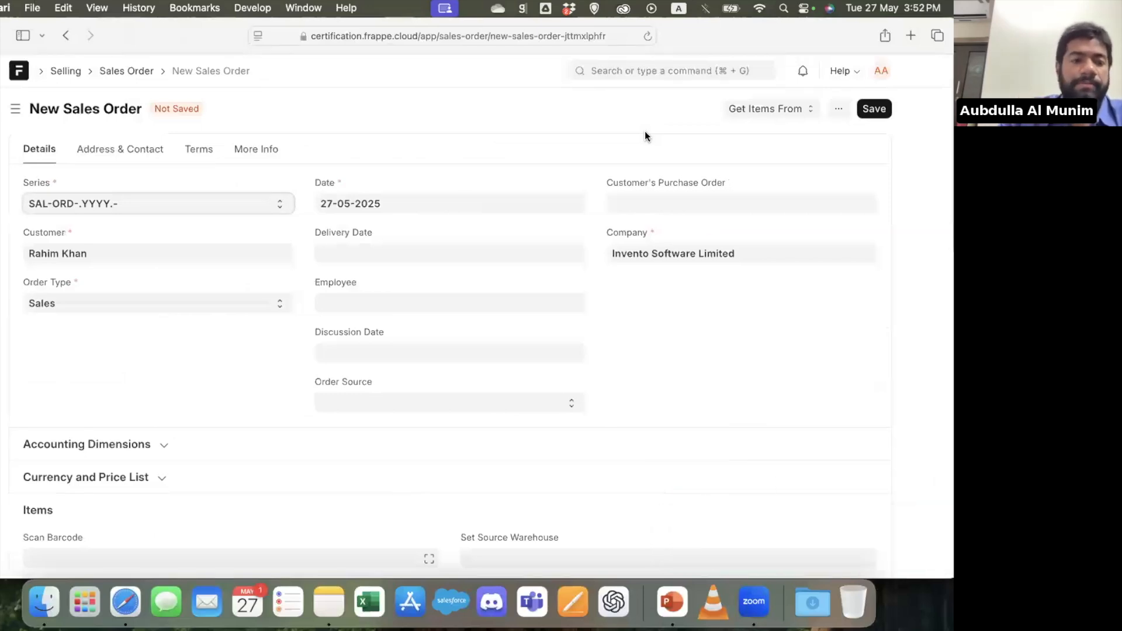
key(super+s)
key(Escape)
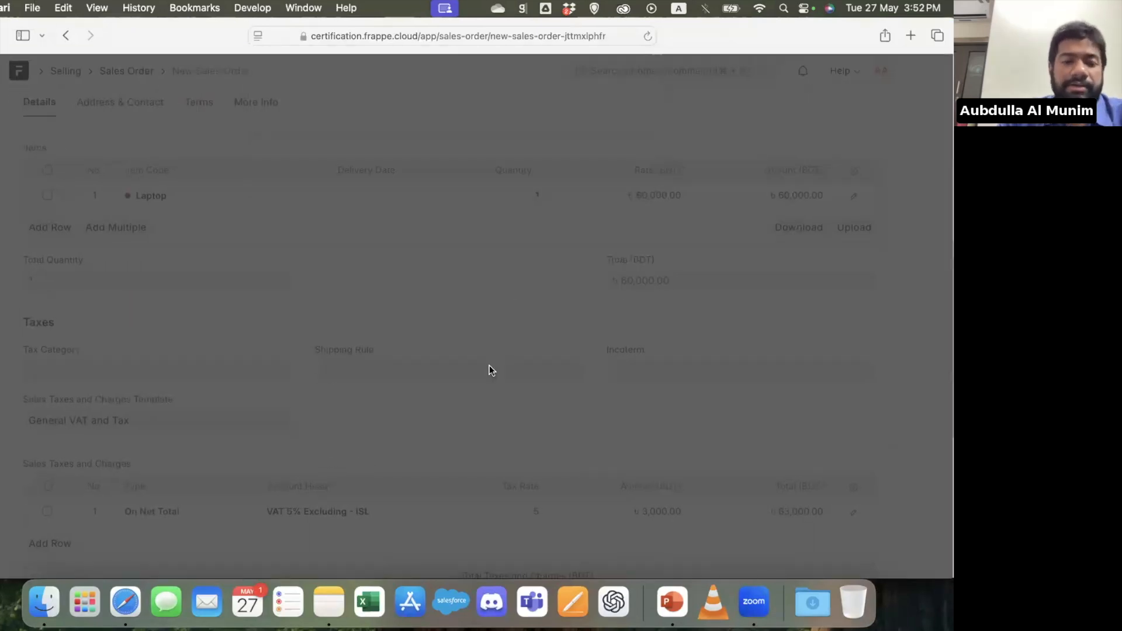
click(353, 255)
click(404, 456)
key(super+s)
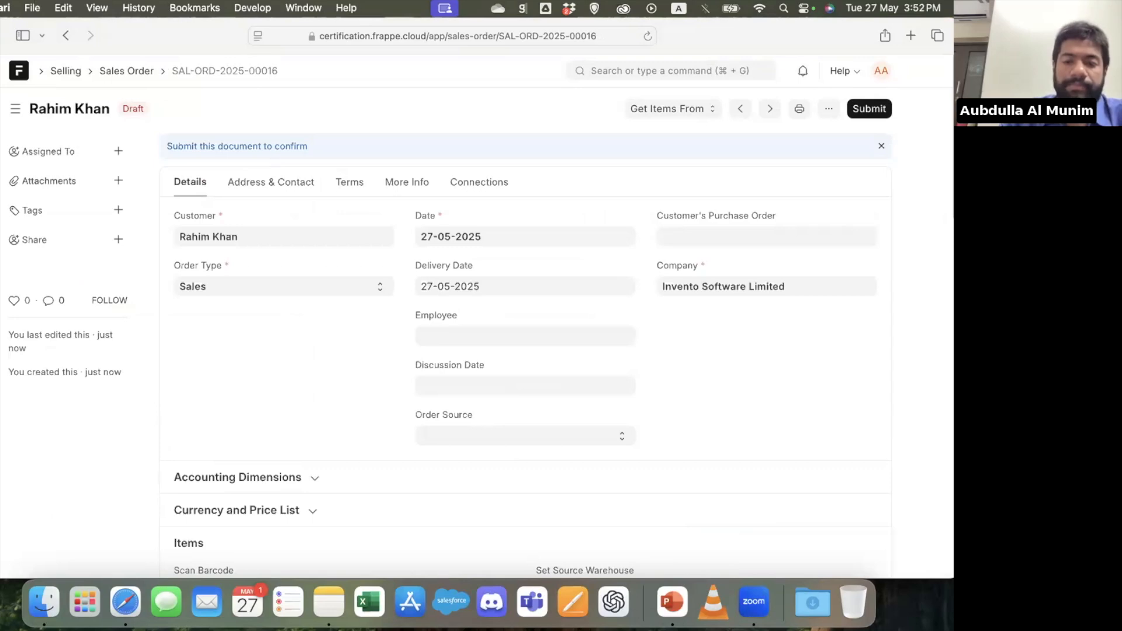
click(867, 109)
key(Return)
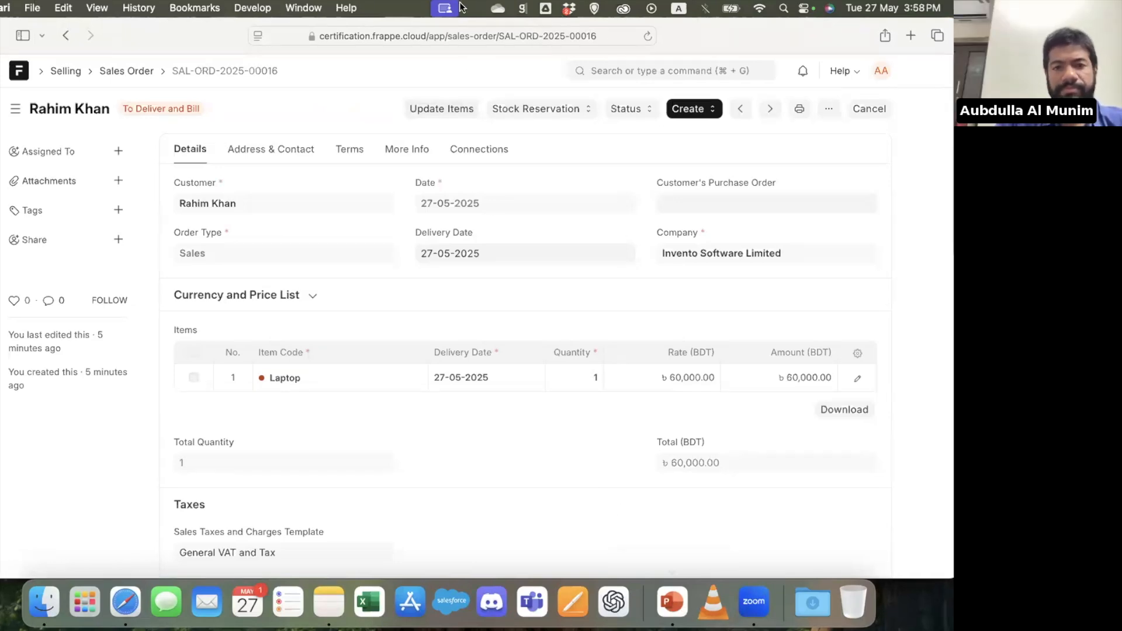
Switch to PowerPoint, go to the feature list slide following the Buying & Selling title, and start the slide show from it
click(672, 602)
scroll(64, 409, down, 2)
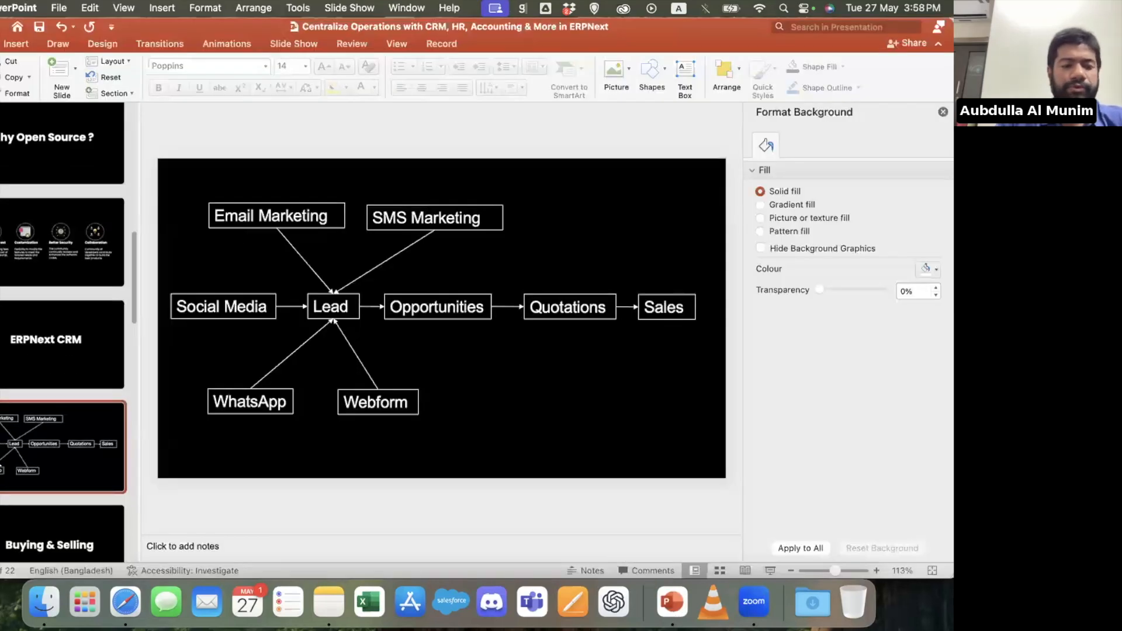
click(60, 534)
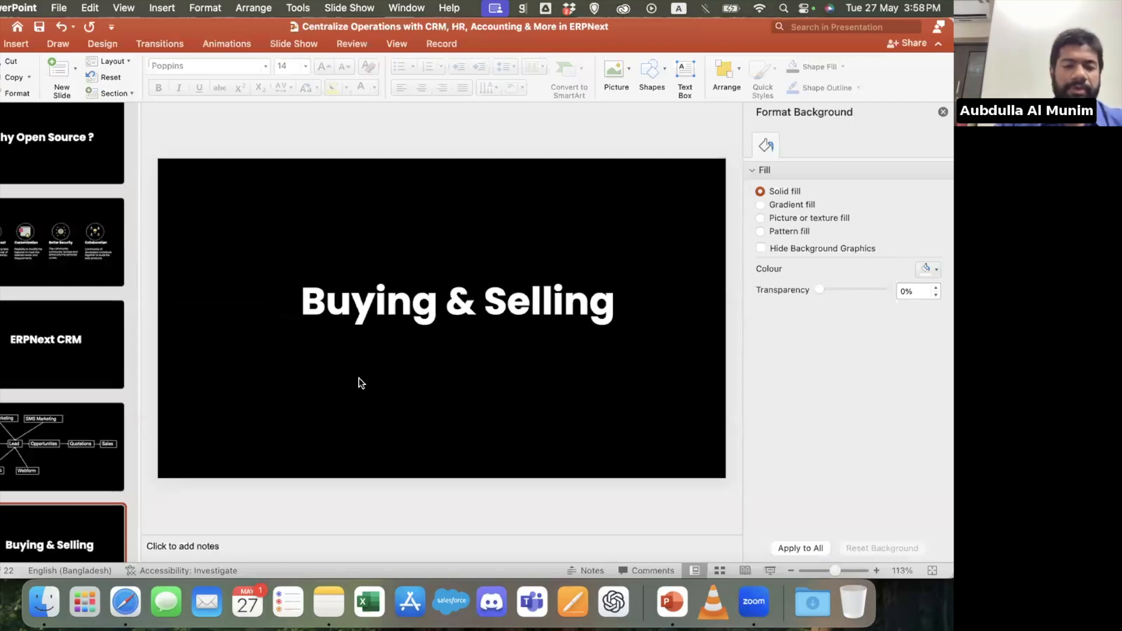
key(Down)
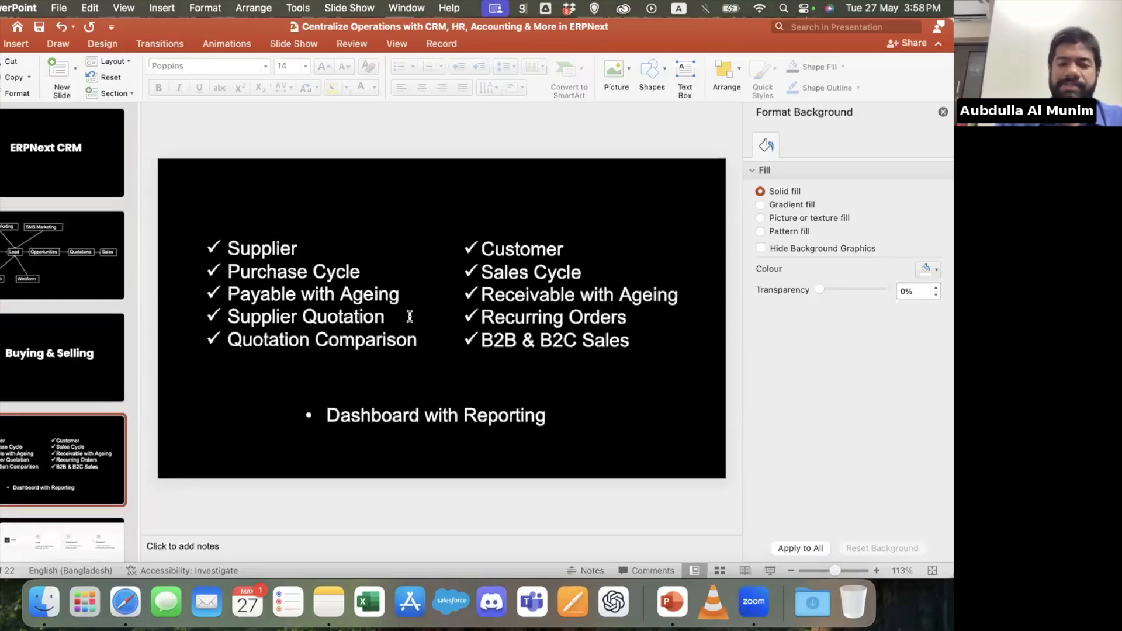
click(770, 570)
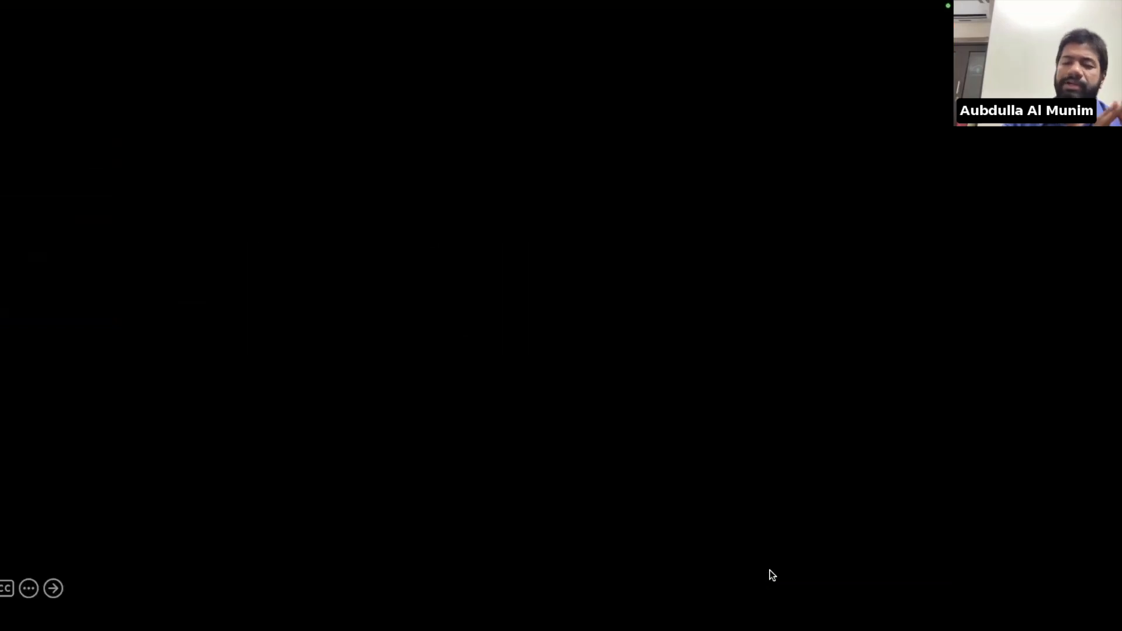
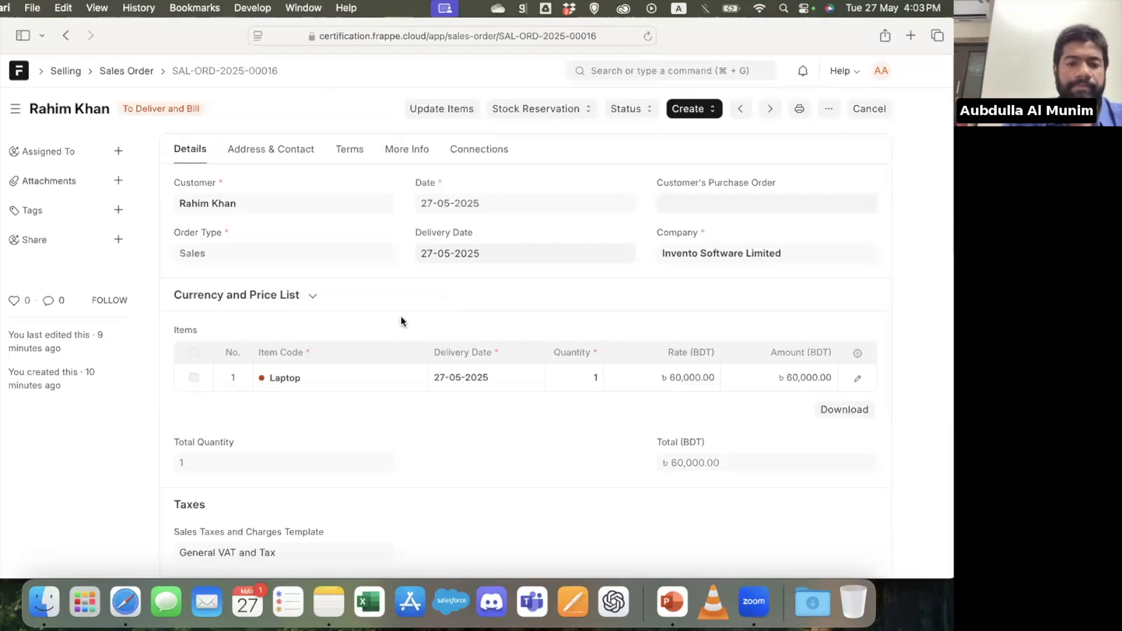
Search for supplier quotation and open the Supplier Quotation list
click(667, 70)
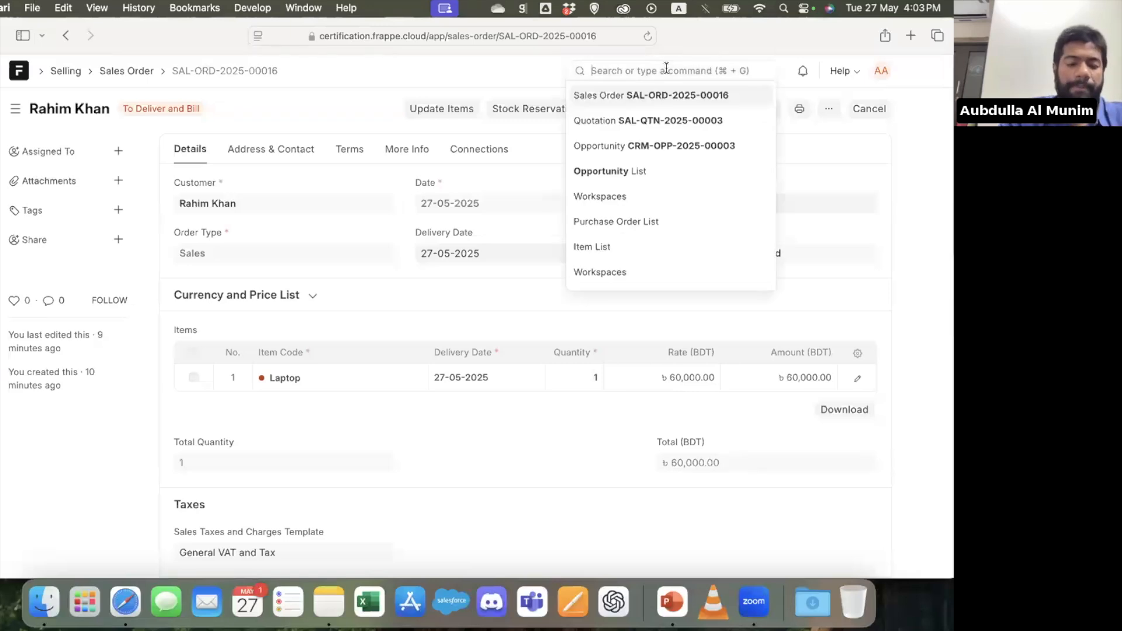
text(sup)
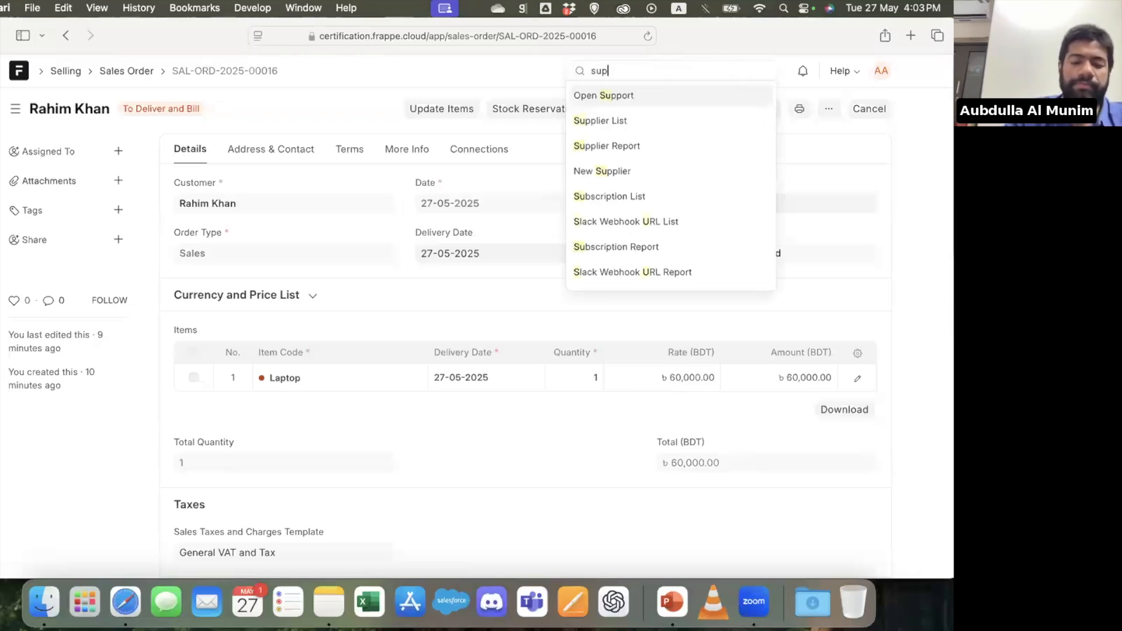
text(plier qu)
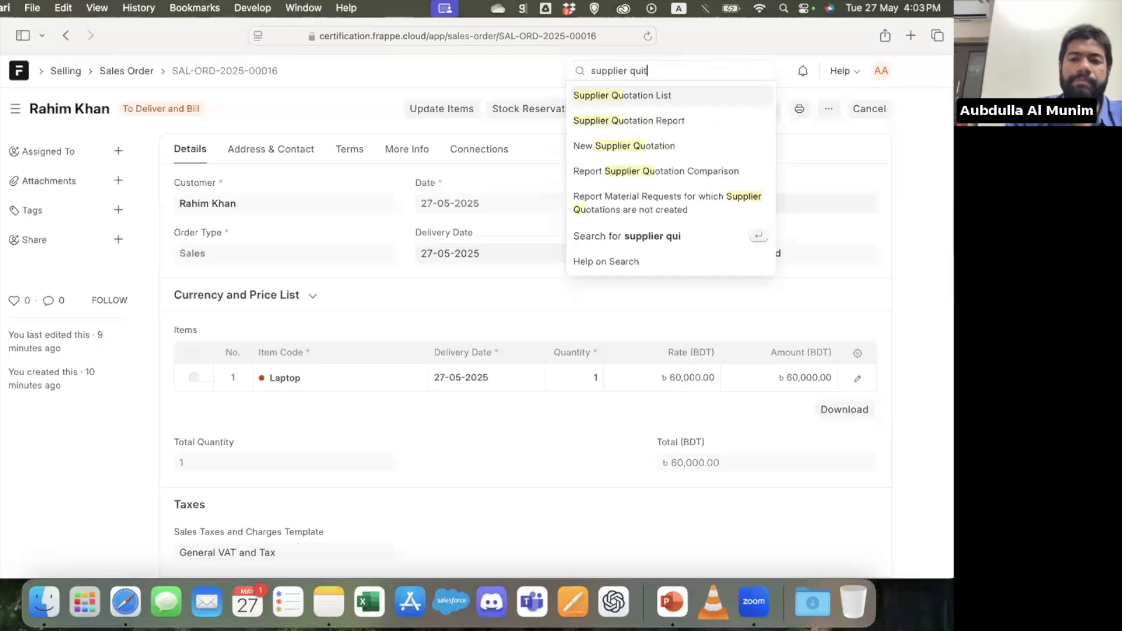
key(Return)
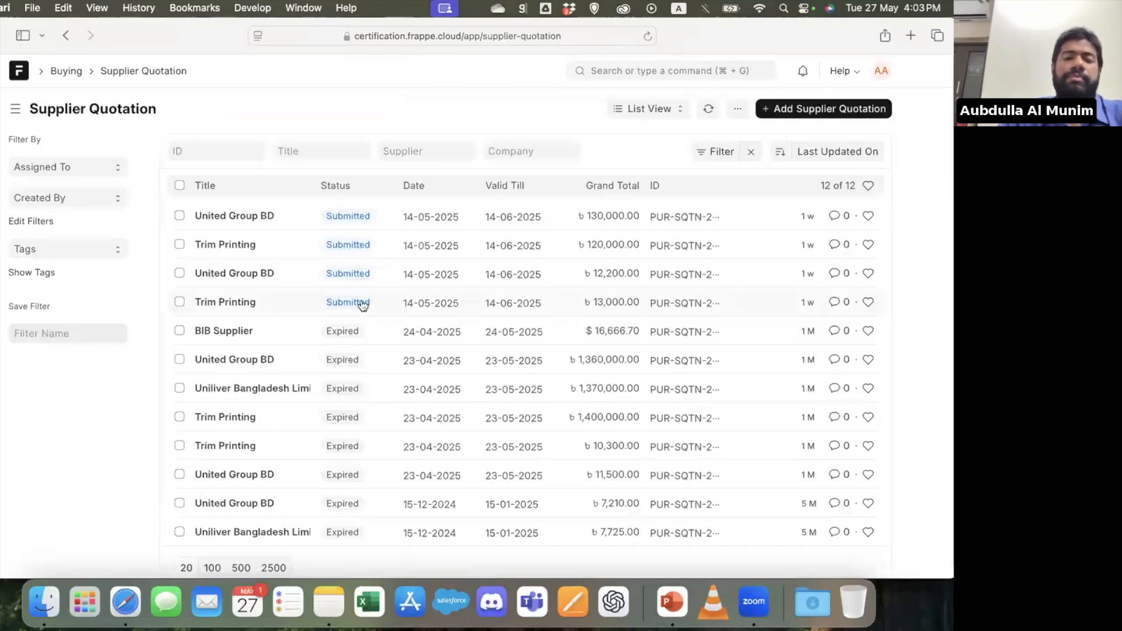
Look over a blank new supplier quotation form, then return to the list without saving it
click(801, 108)
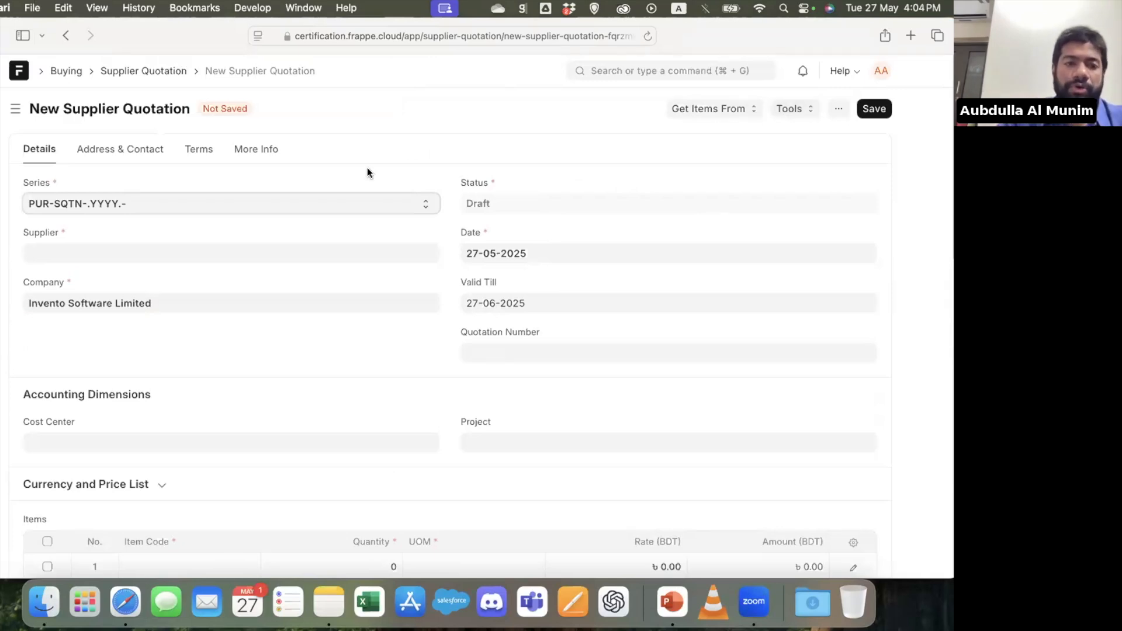
scroll(367, 167, down, 6)
scroll(367, 168, up, 6)
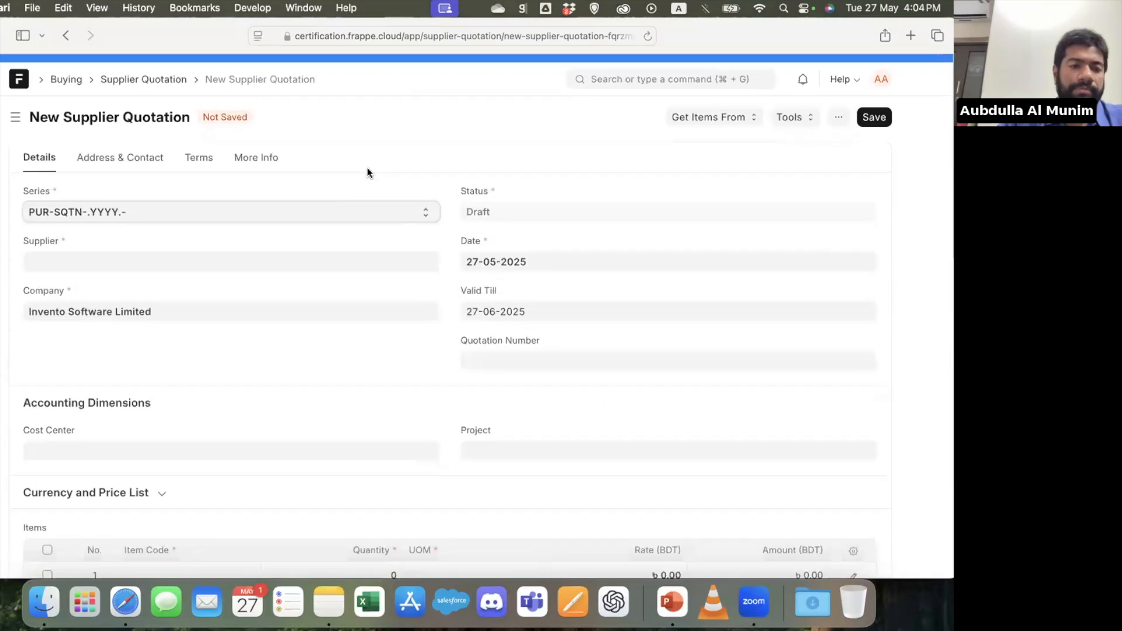
click(146, 72)
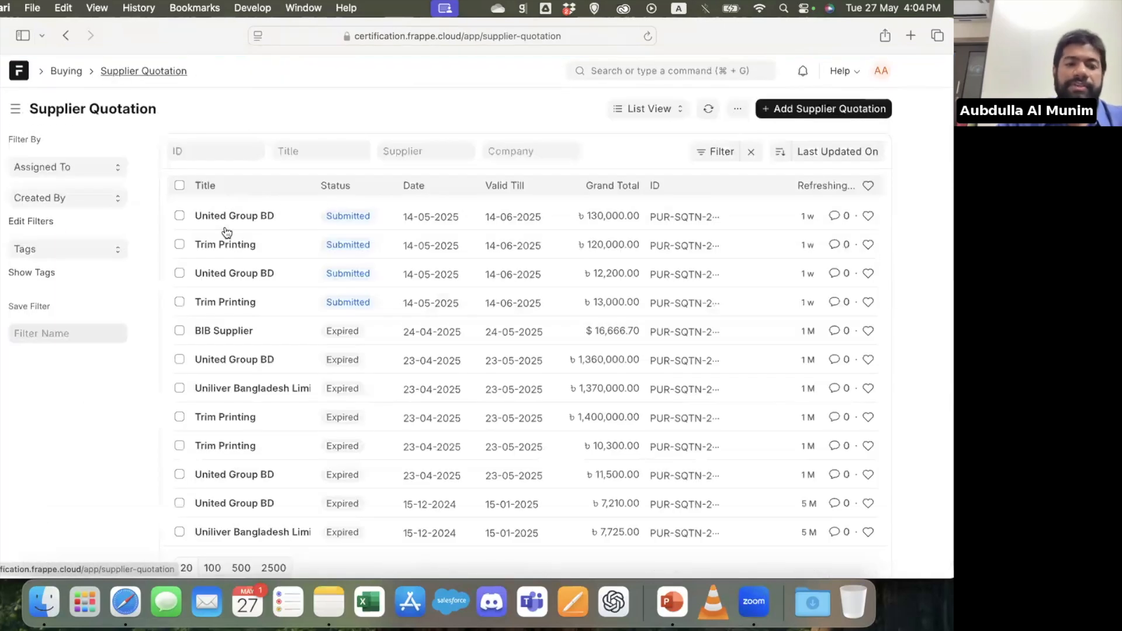
Open United Group BD's supplier quotation for 130,000.00 and follow its connections to the linked request for quotation
click(240, 220)
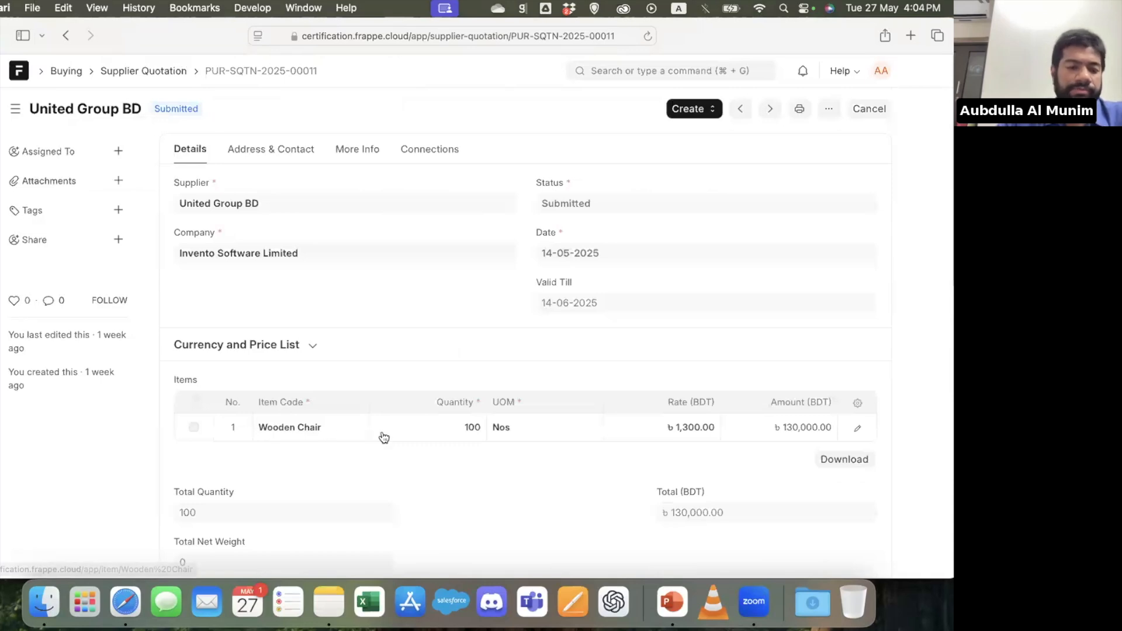
scroll(384, 437, up, 2)
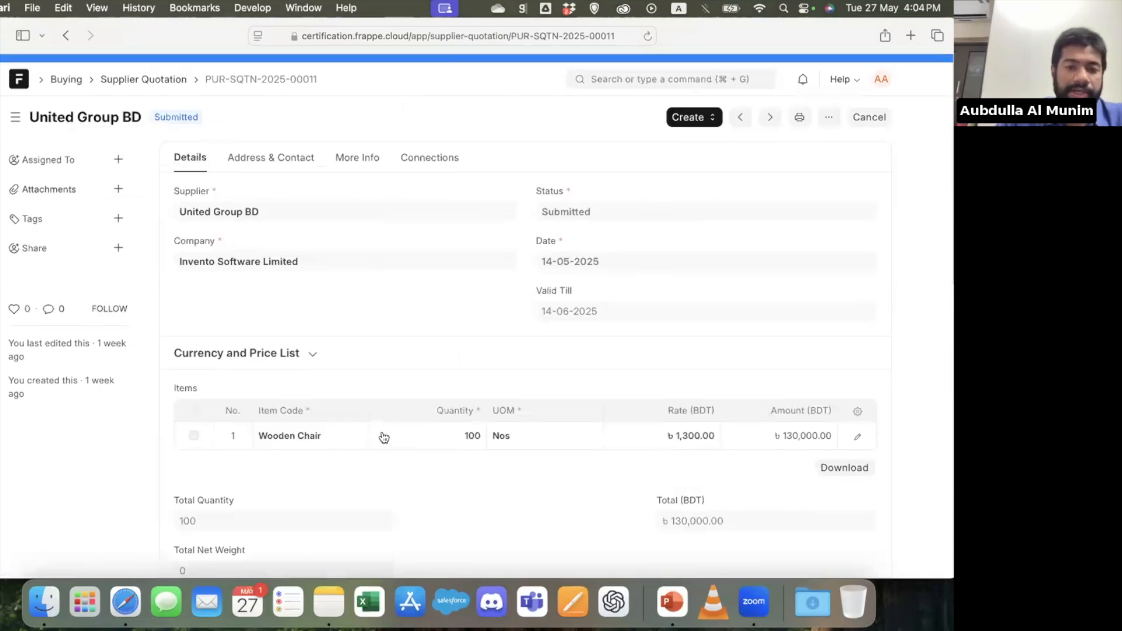
click(439, 151)
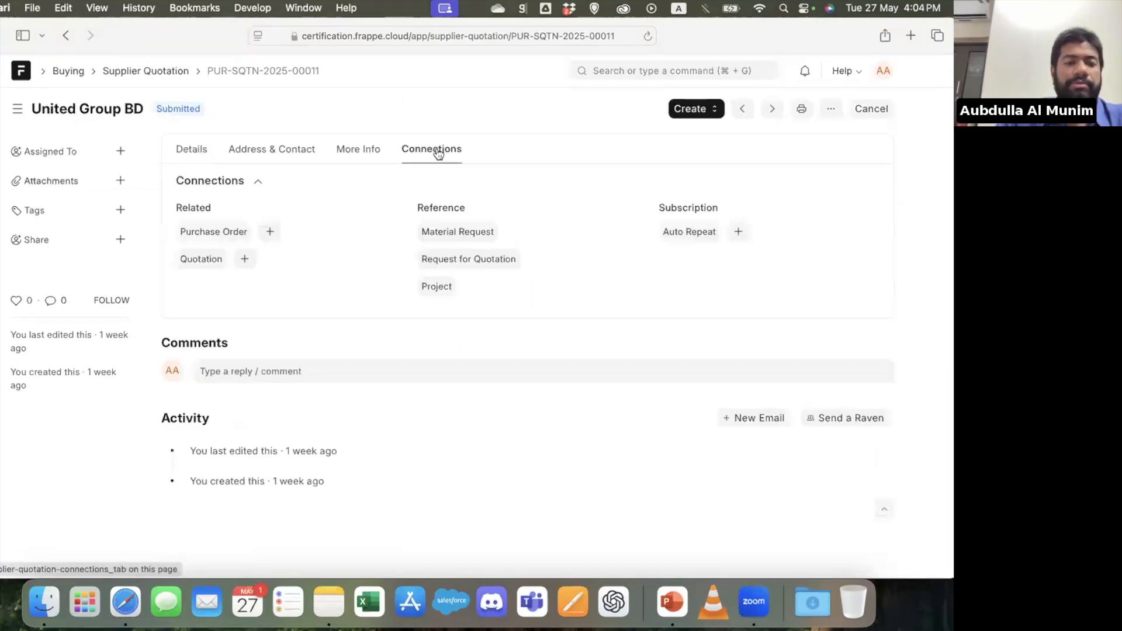
click(496, 260)
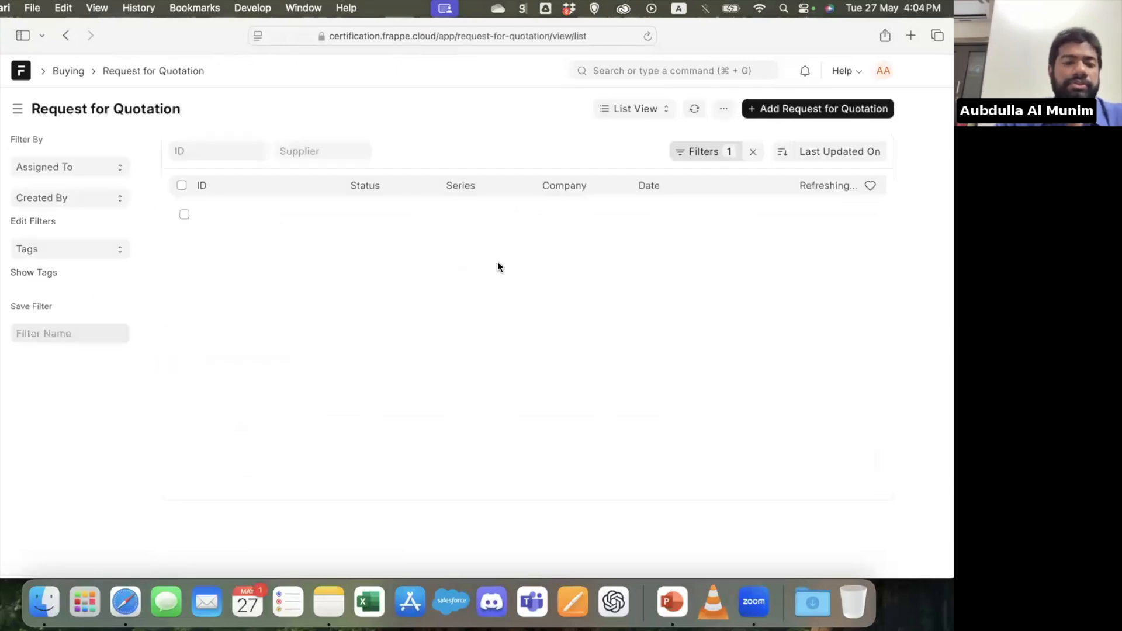
click(269, 216)
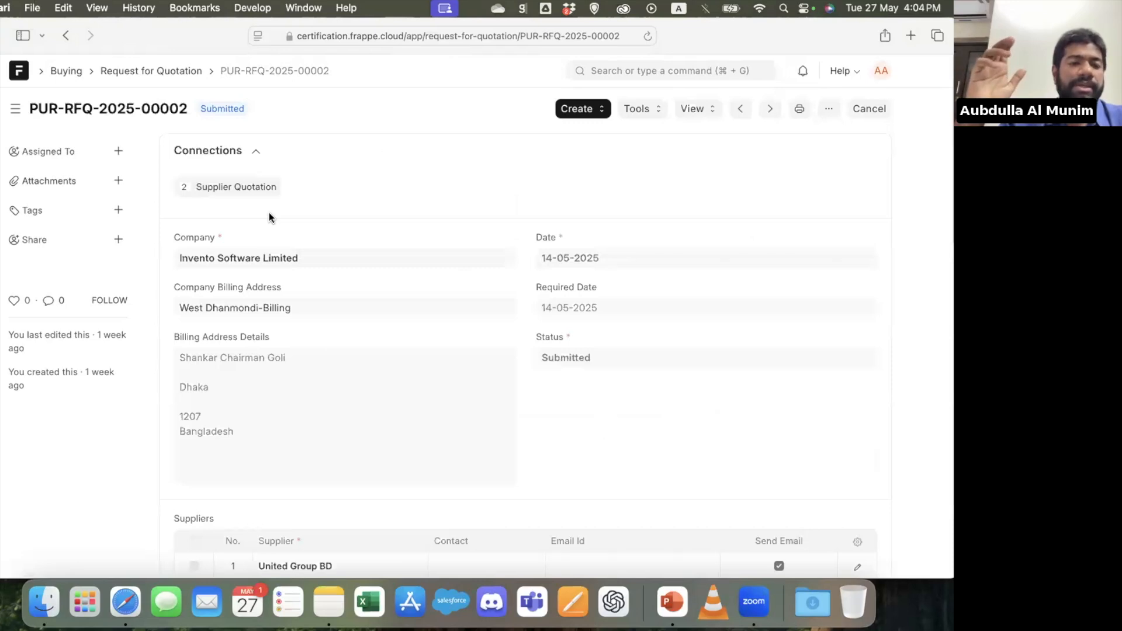
View the supplier quotations linked to the request, opening those from Trim Printing and United Group BD, and return to their list
click(240, 188)
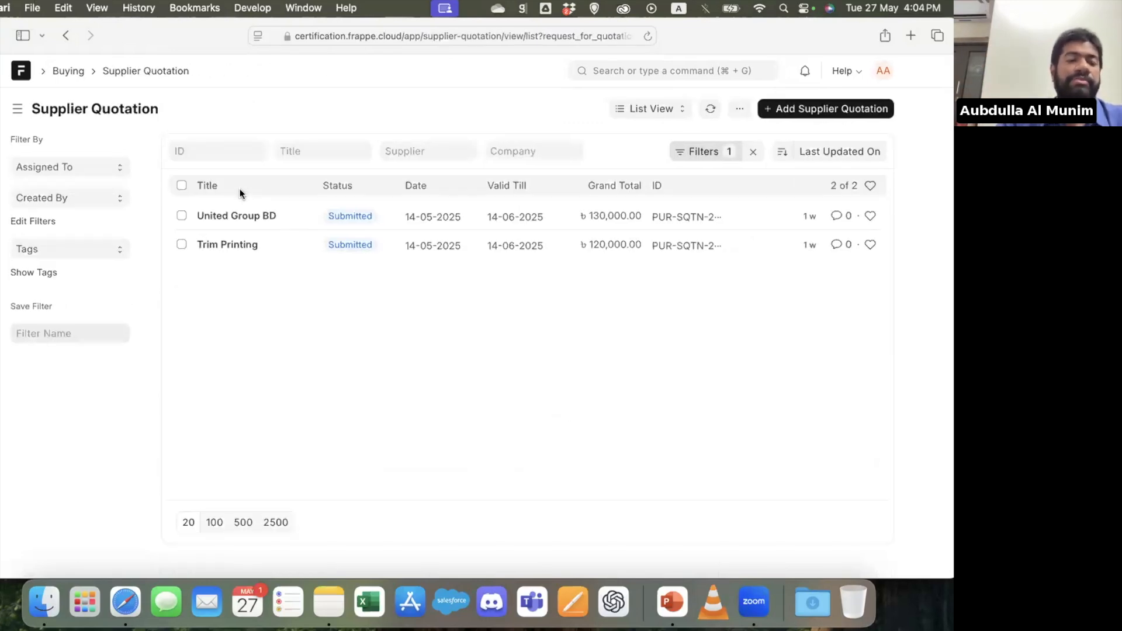
click(238, 243)
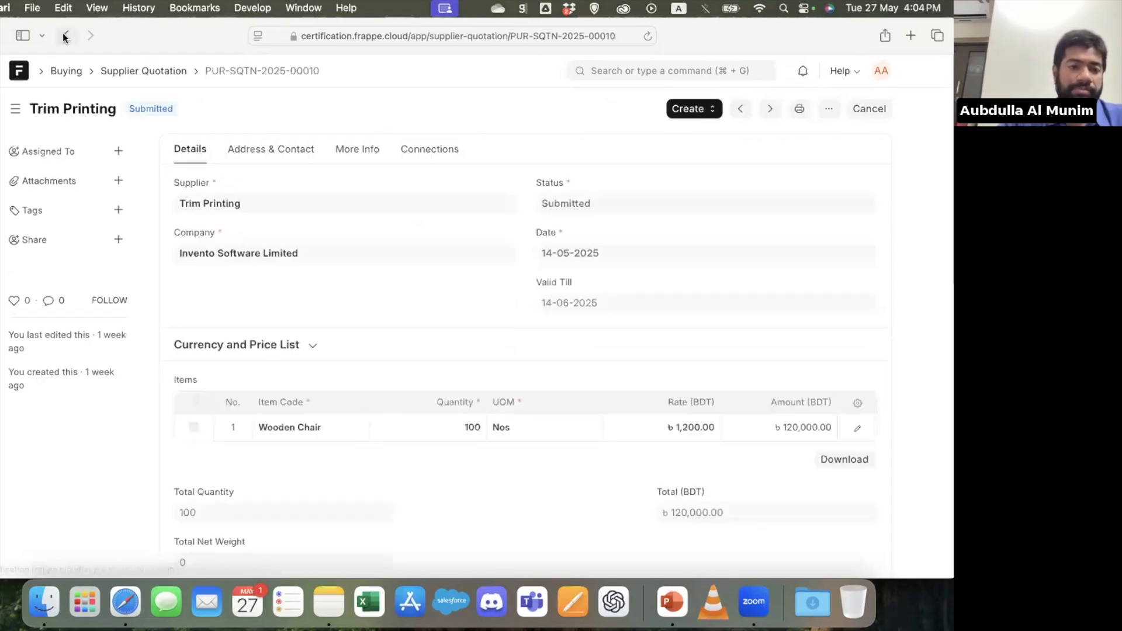
click(66, 35)
click(233, 215)
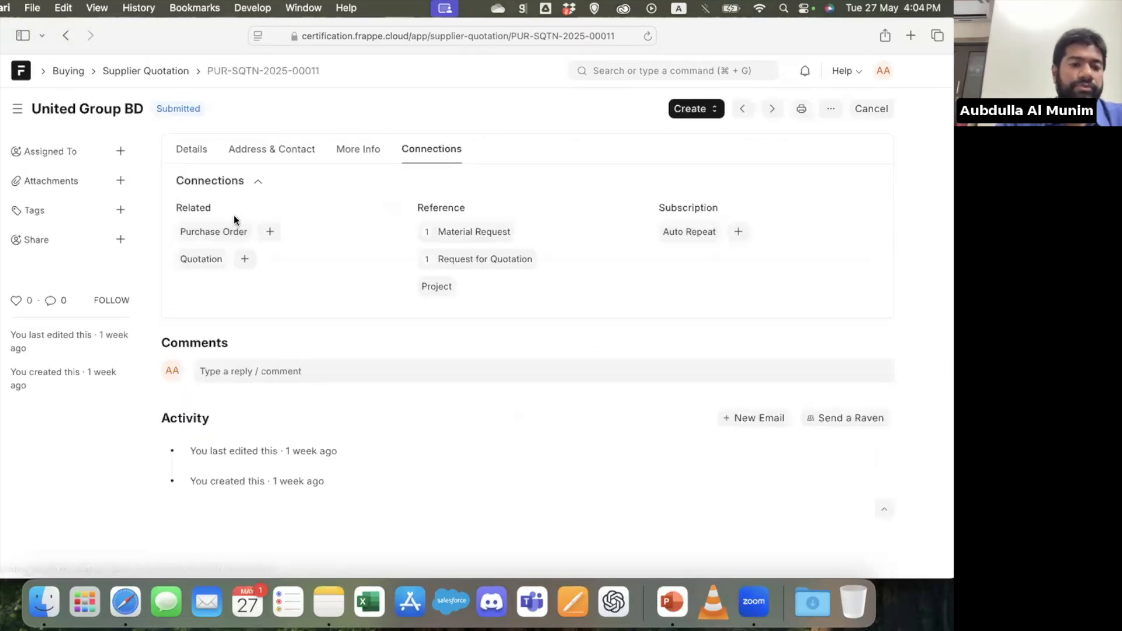
click(159, 71)
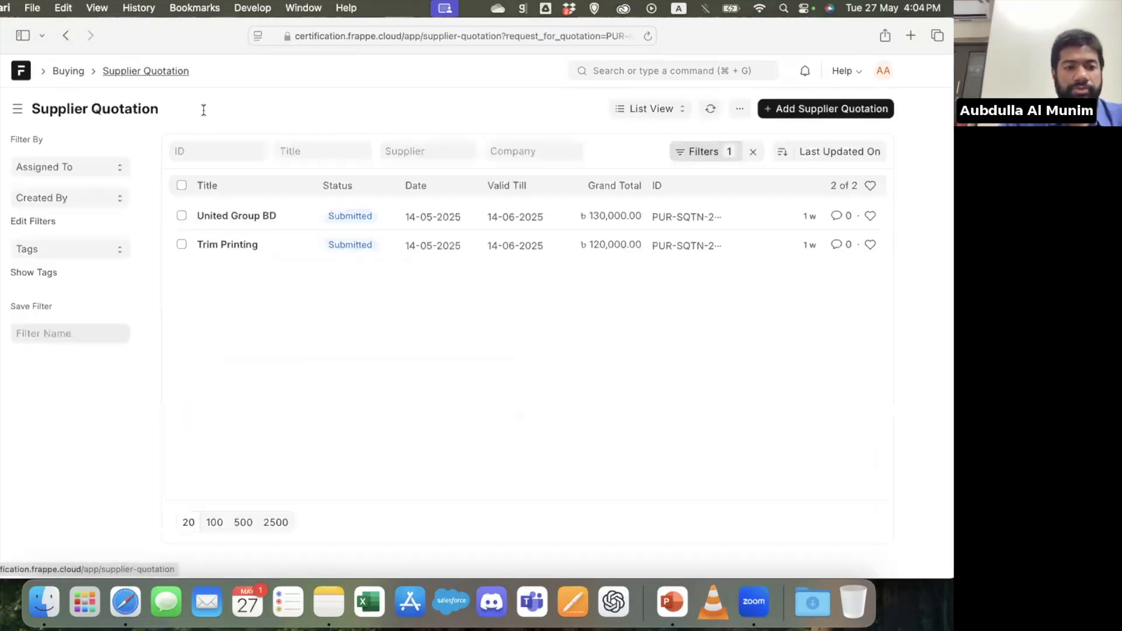
Switch the supplier quotations to Report View, open the Supplier Quotation Comparison report and categorize it by item
click(672, 109)
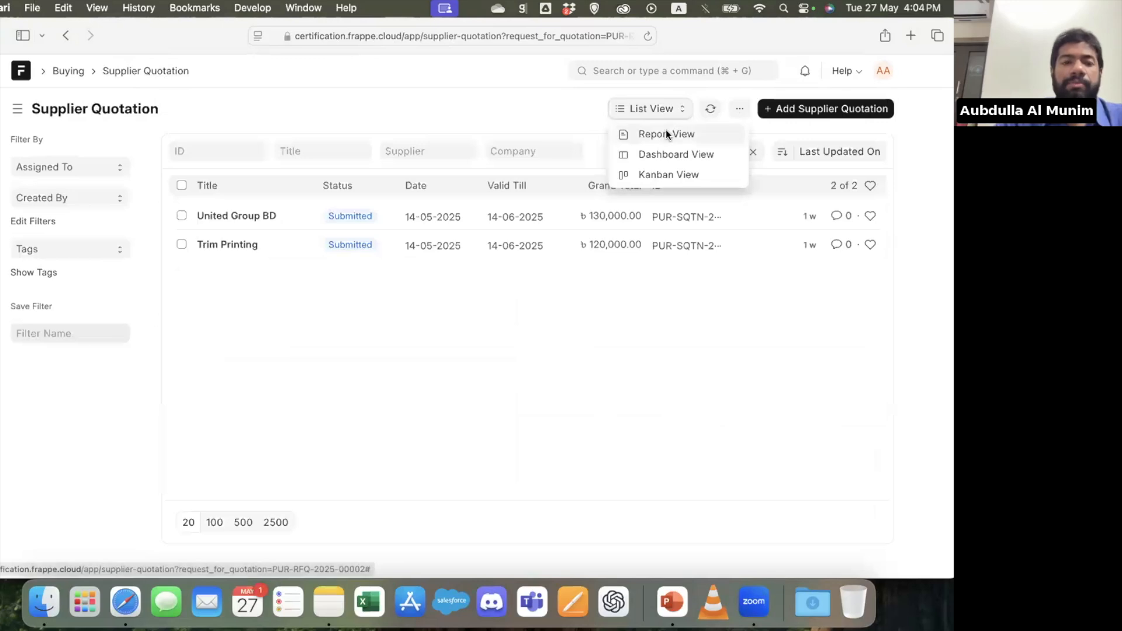
click(666, 134)
click(97, 173)
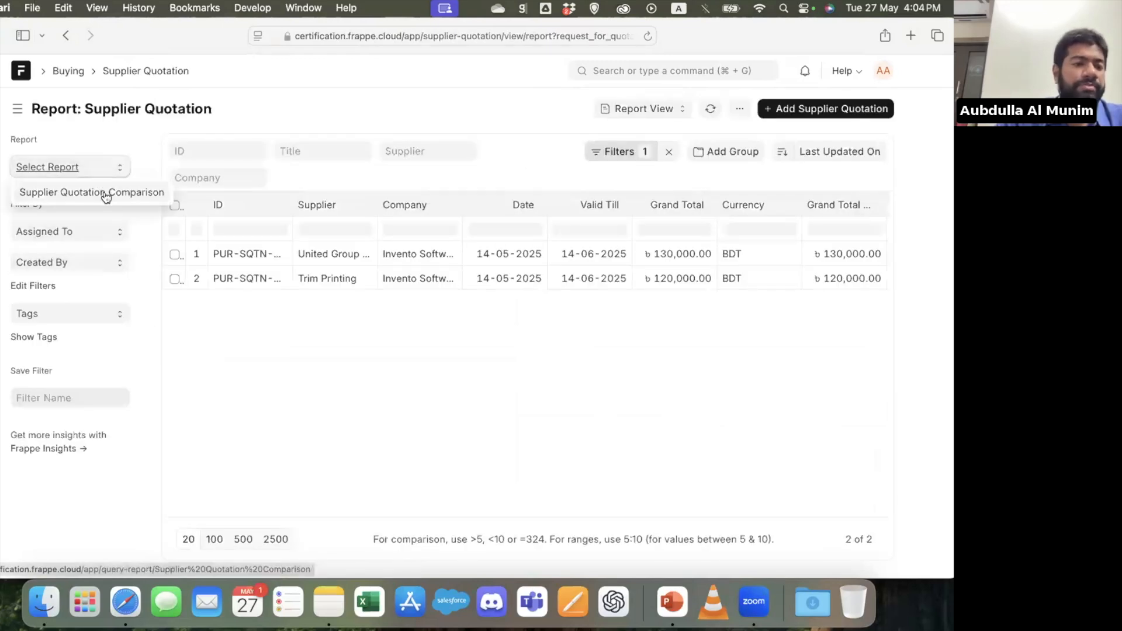
click(104, 192)
click(249, 189)
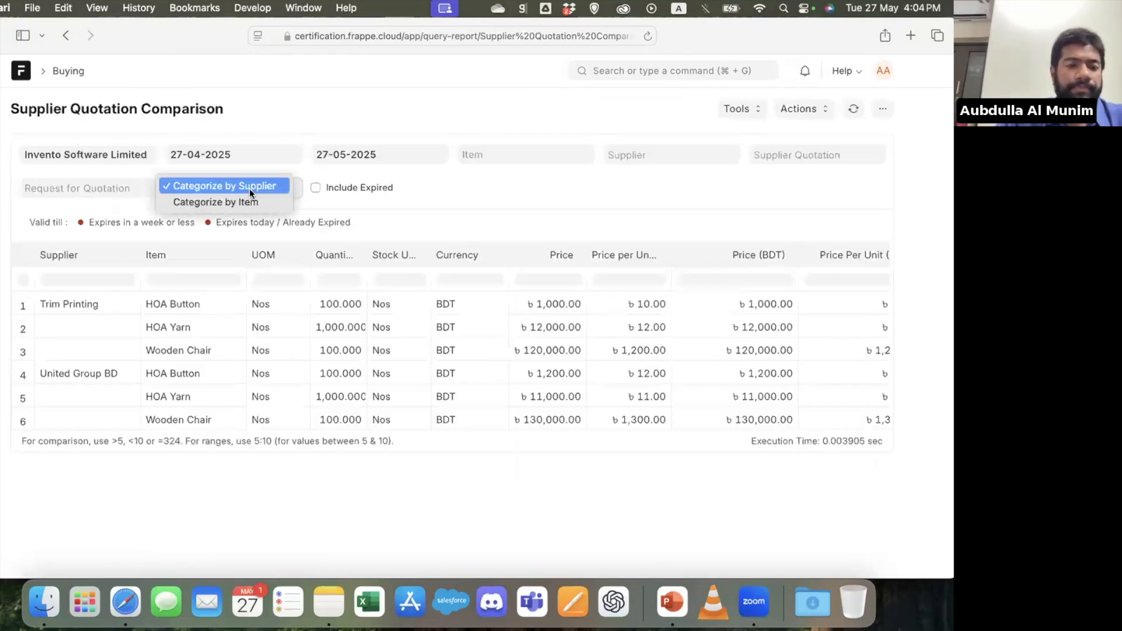
click(250, 202)
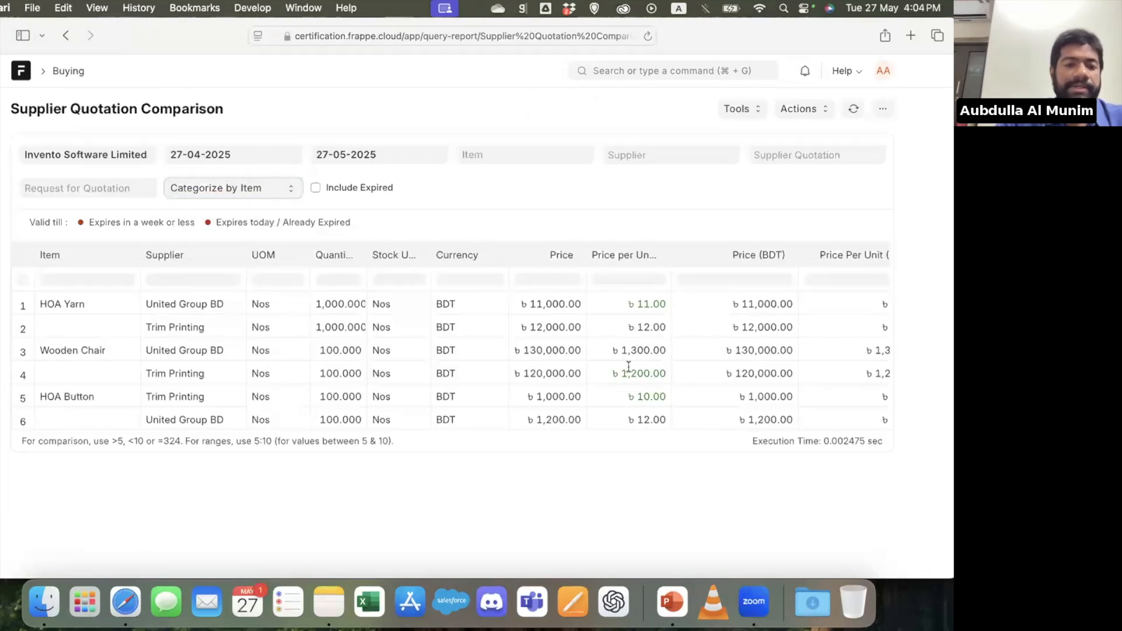
Leave the comparison report and open the Purchase Order list through a search for purchase order
click(66, 36)
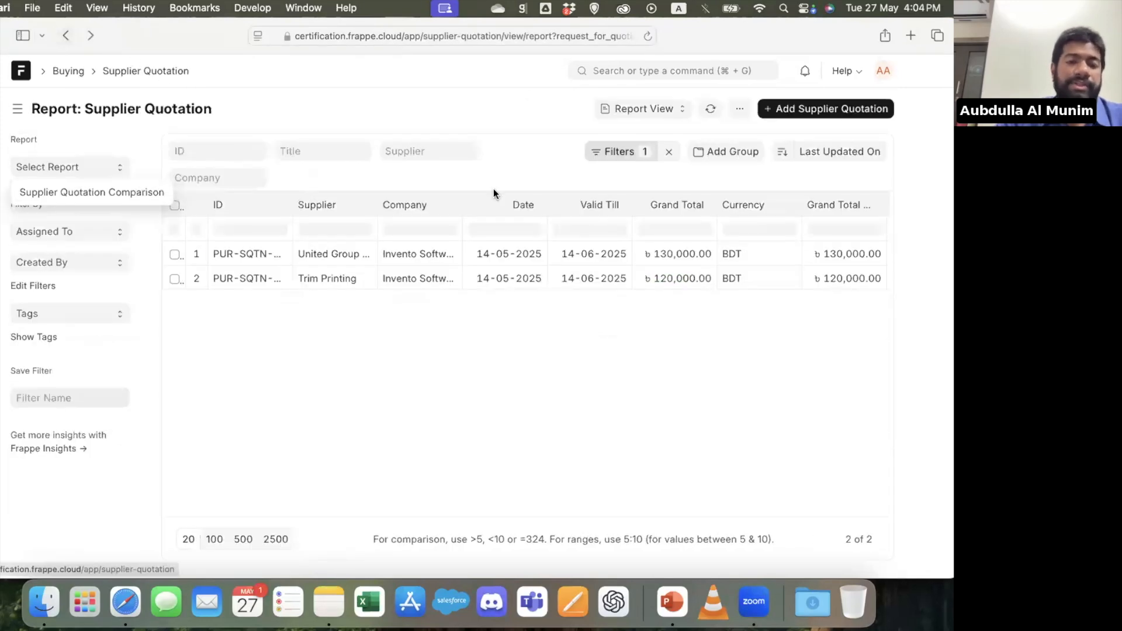
click(660, 71)
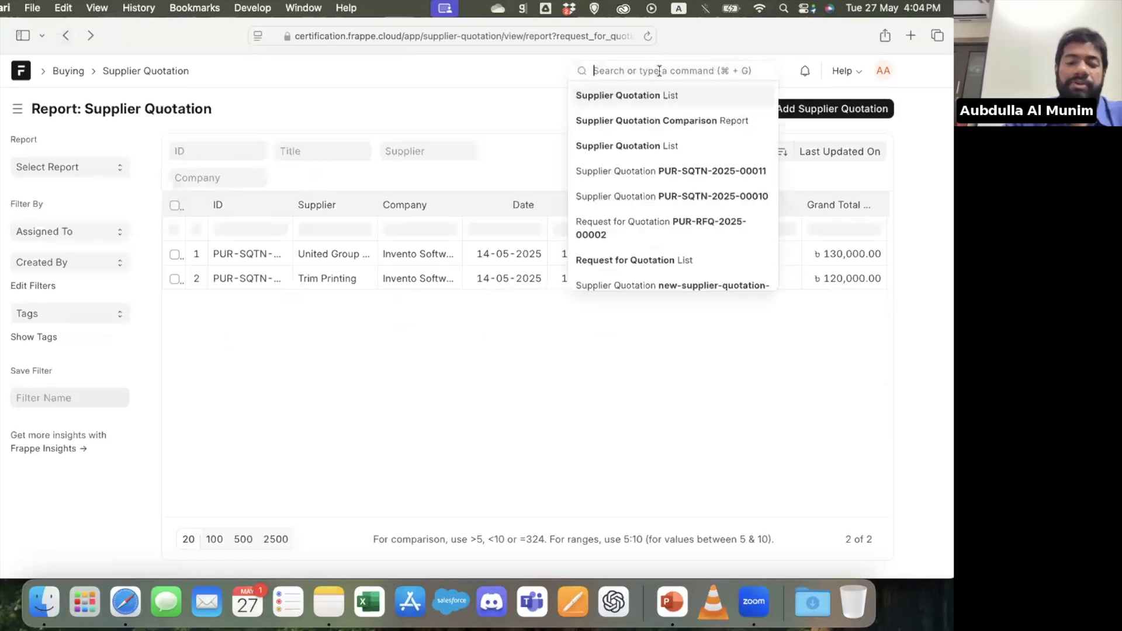
text(purchase o)
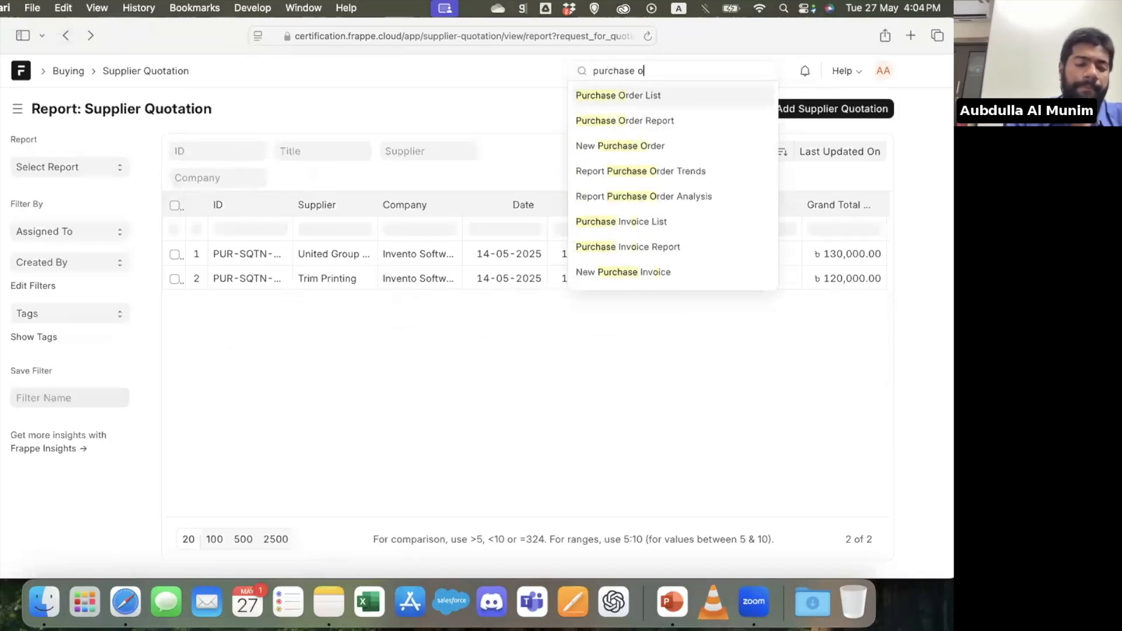
text(rder)
key(Return)
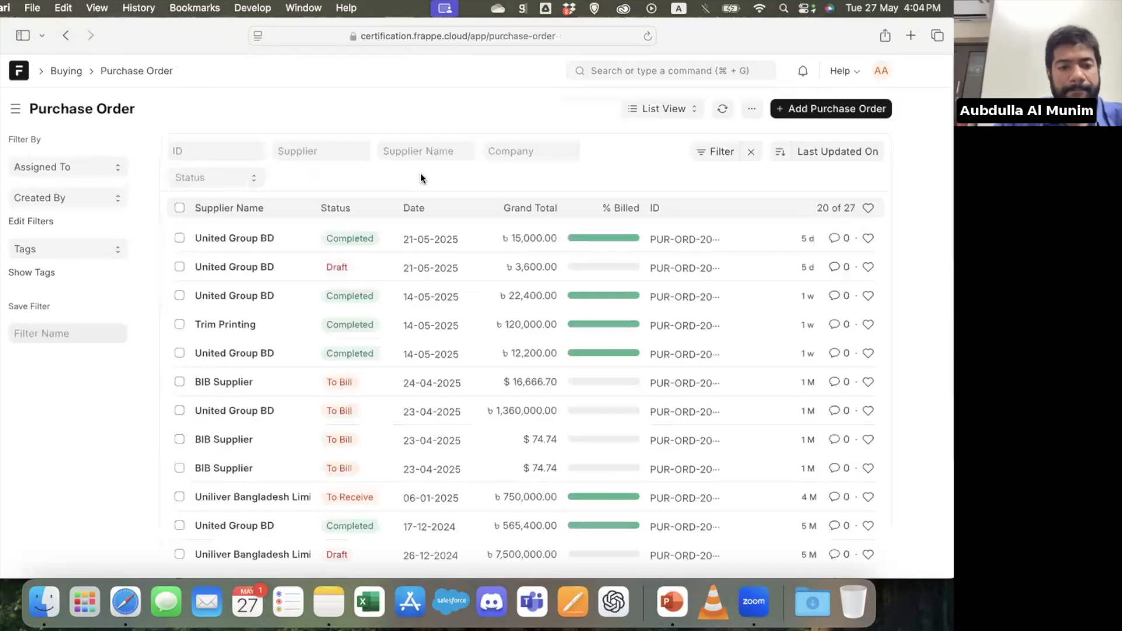
Open the completed United Group BD purchase order for 15,000.00 and show its connections
click(242, 236)
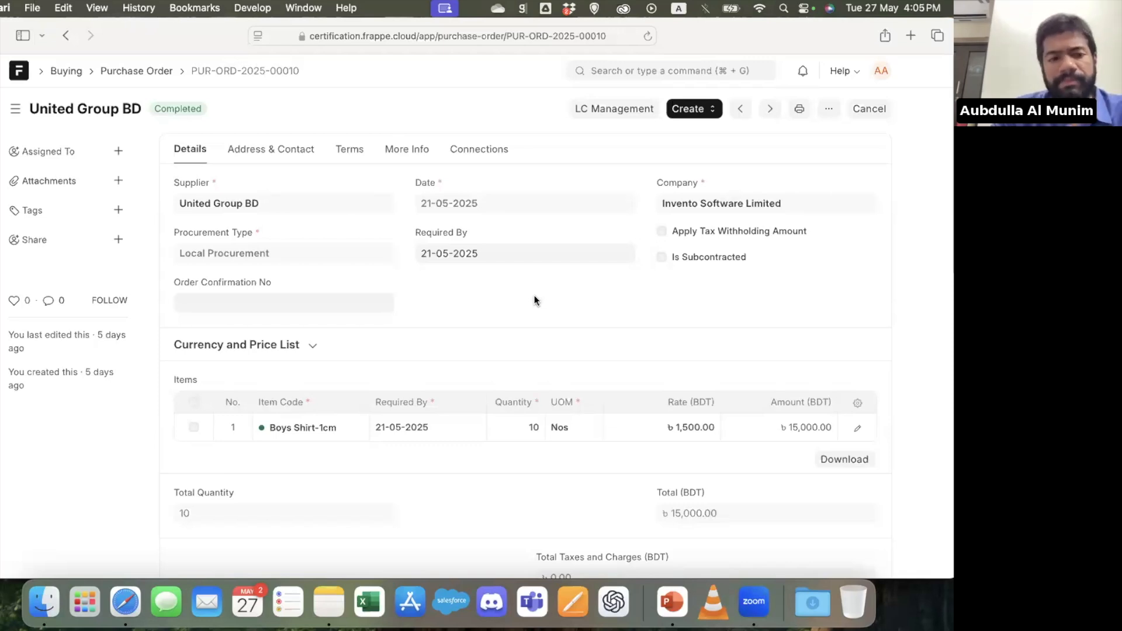
click(689, 112)
click(554, 301)
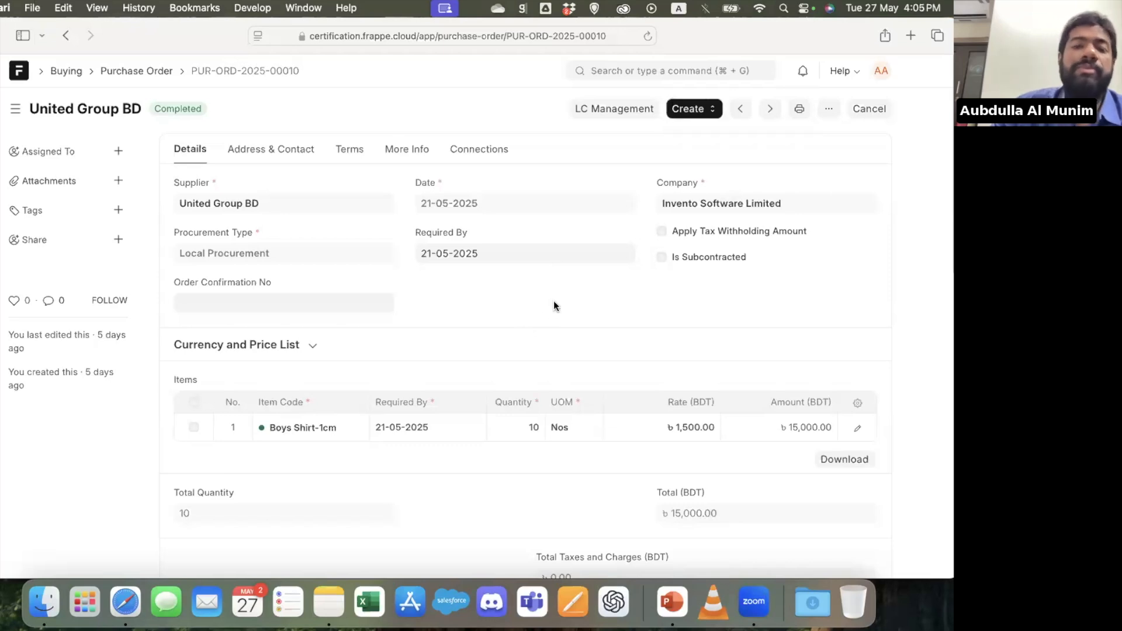
click(475, 151)
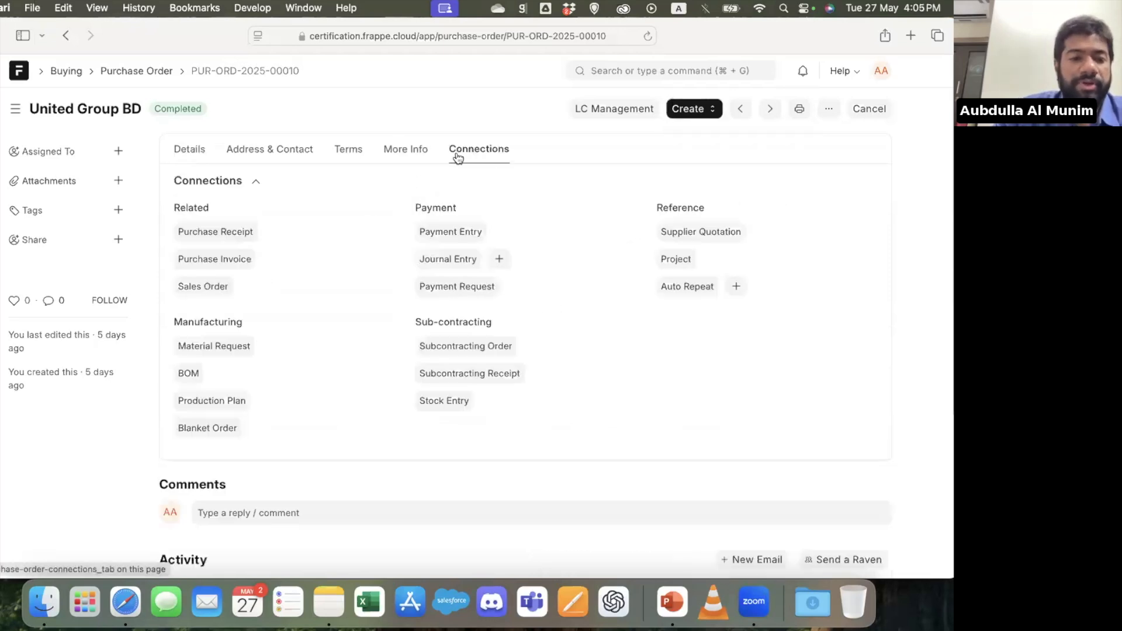
View the purchase receipts connected to the order, inspect the first one, and return to the purchase order
click(246, 233)
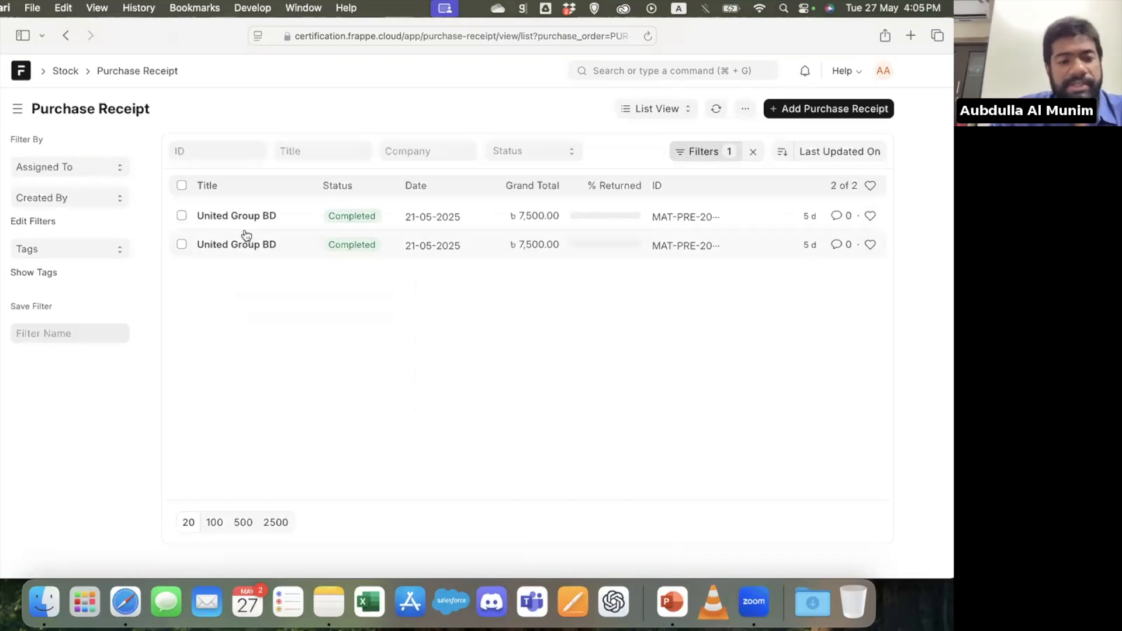
click(258, 216)
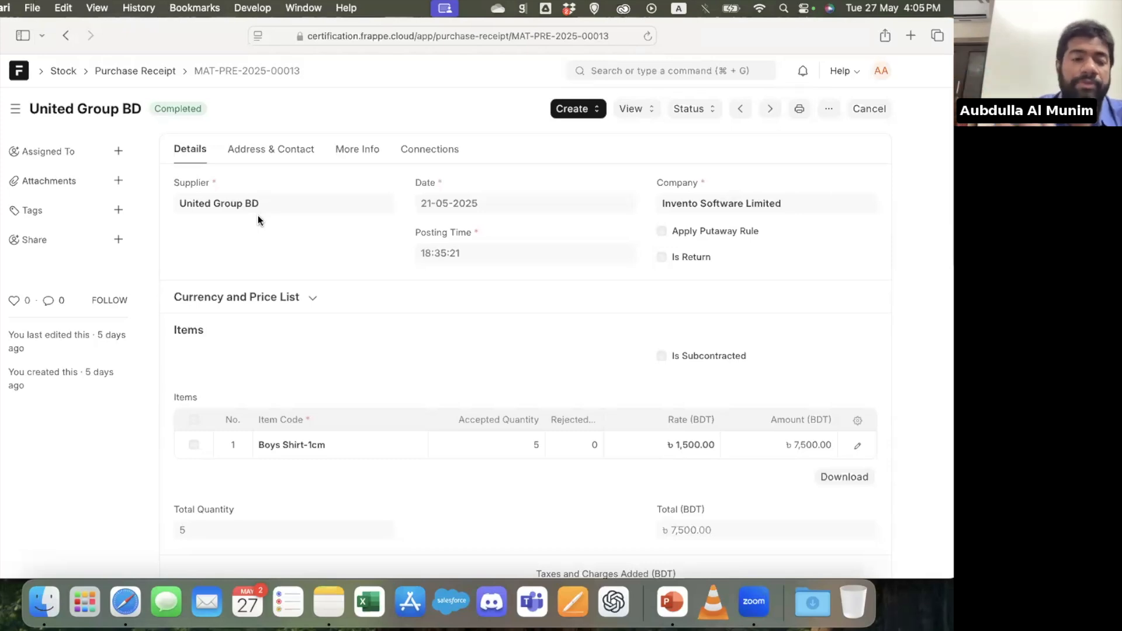
click(65, 36)
click(65, 36)
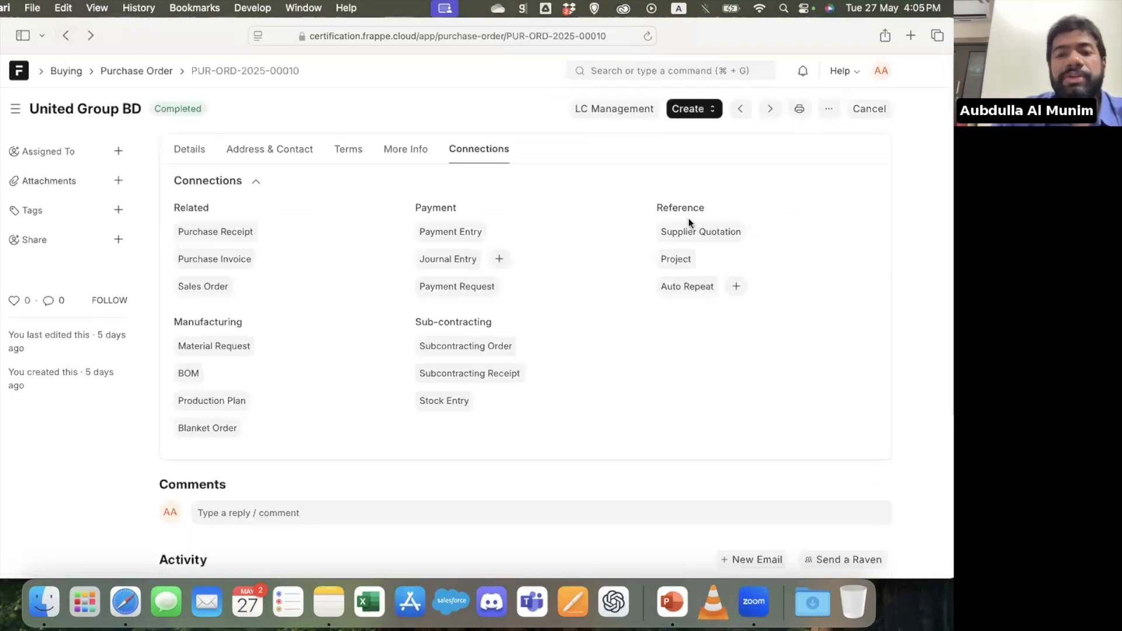
Start a new purchase order and choose its supplier from the suggestions
click(703, 115)
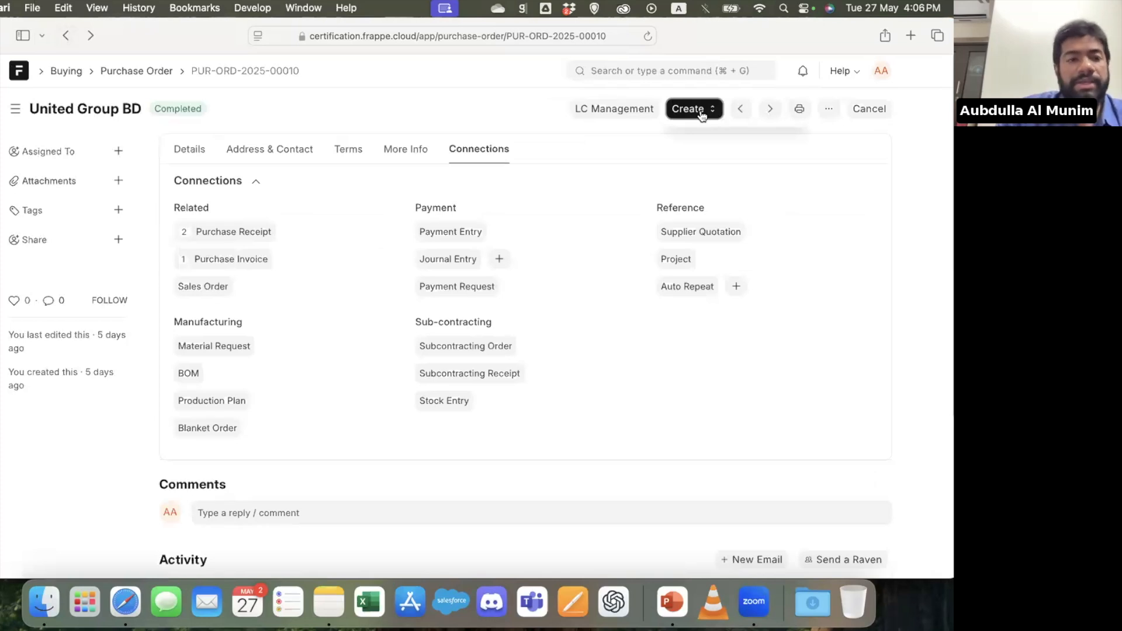
click(834, 114)
click(739, 384)
click(126, 254)
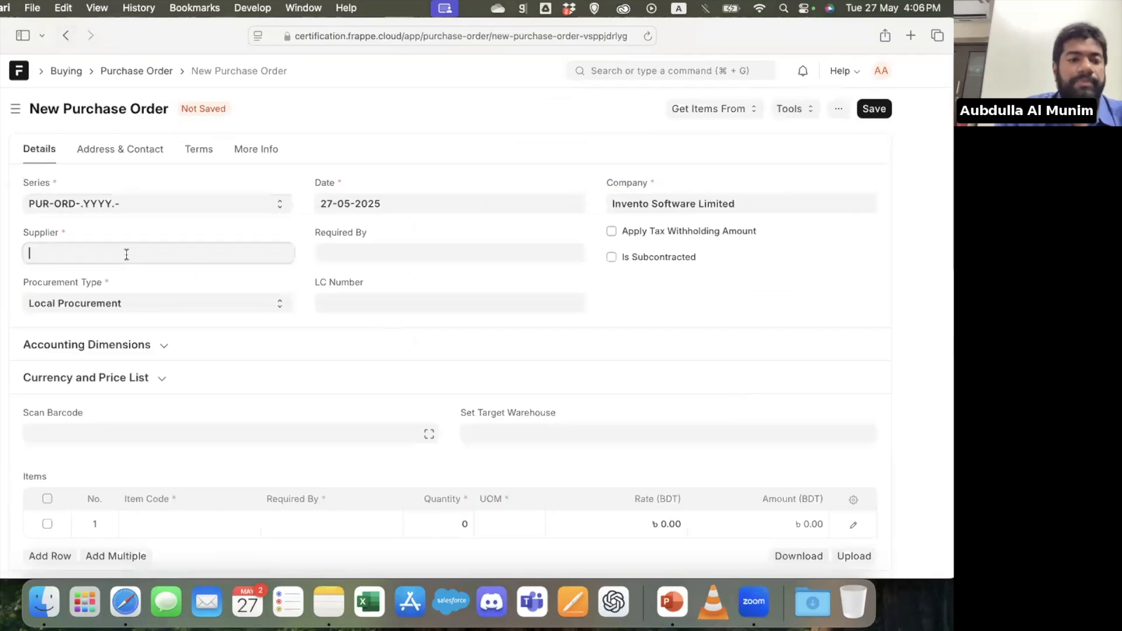
click(111, 280)
Add Chipset as the purchase order's item with the required-by date 27-05-2025
scroll(197, 338, down, 4)
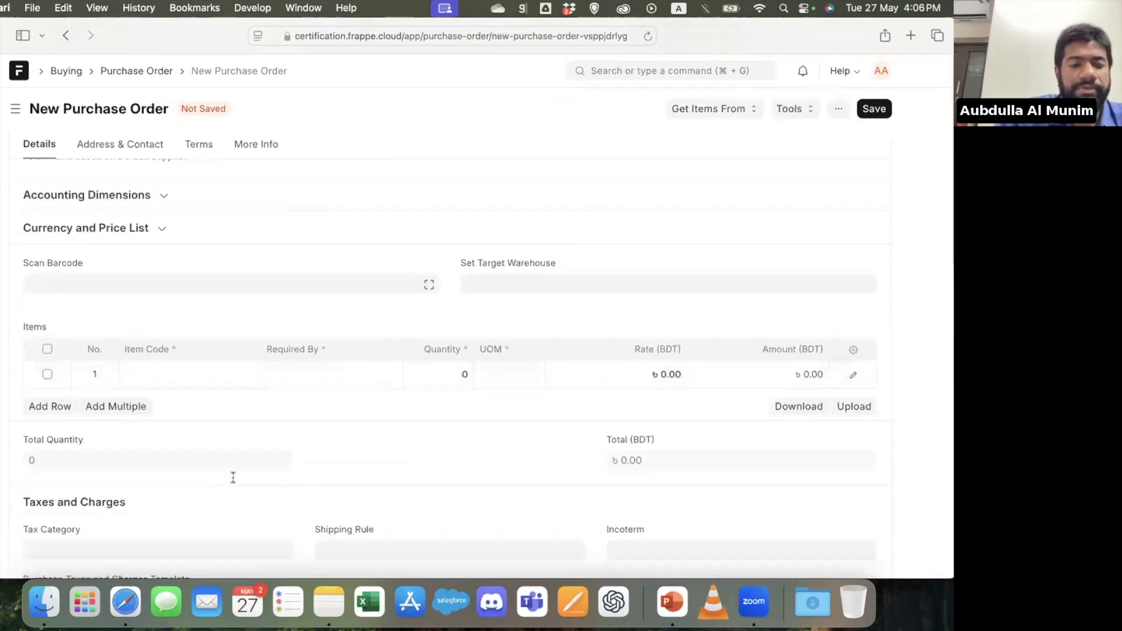
click(198, 336)
click(186, 360)
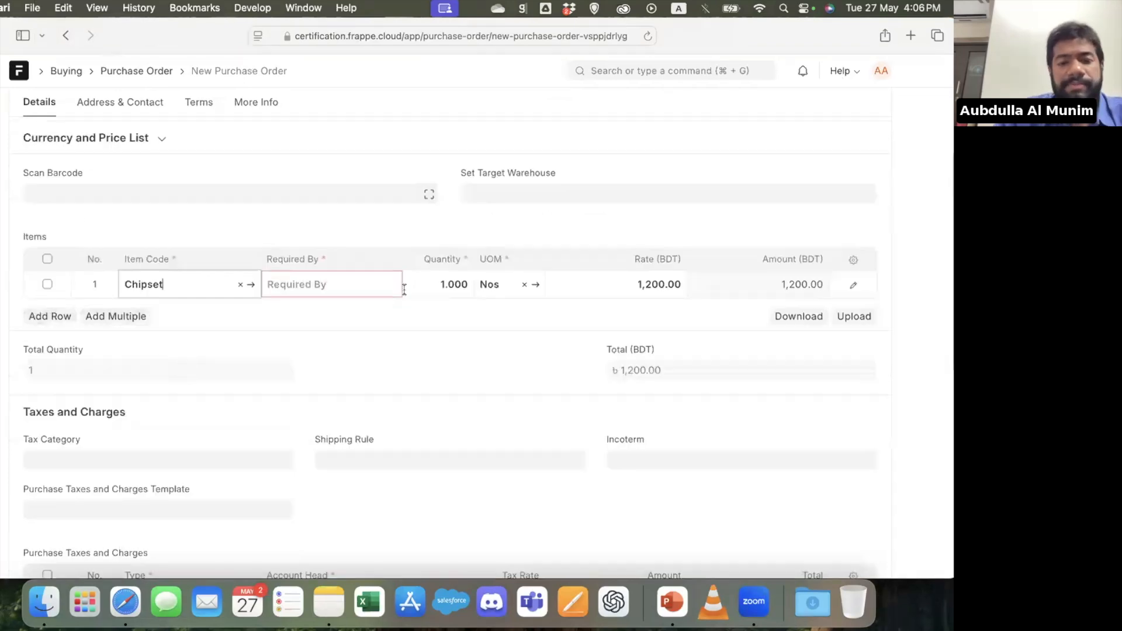
click(310, 286)
click(349, 248)
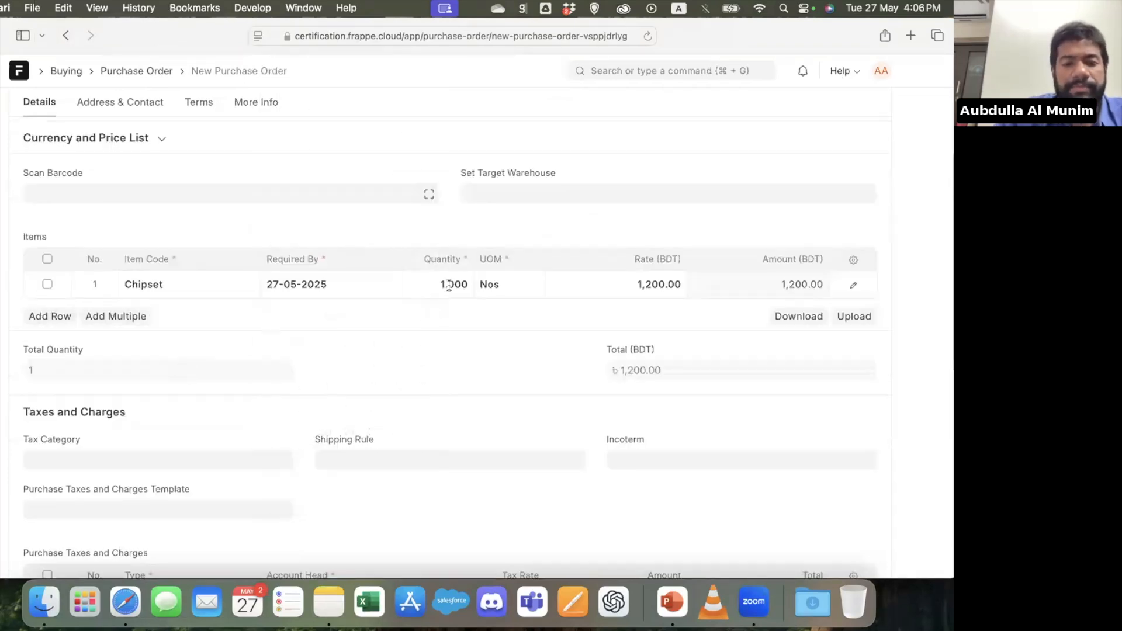
Set the Chipset quantity to 10, try to save the purchase order, and dismiss the message
click(422, 284)
text(10)
key(super+s)
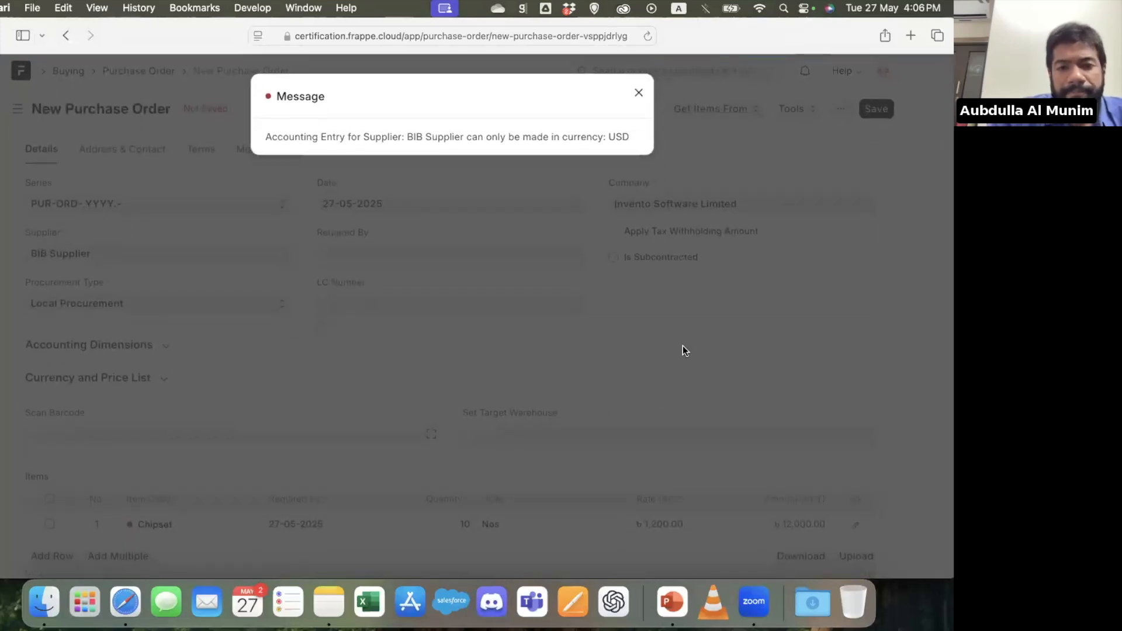
click(685, 351)
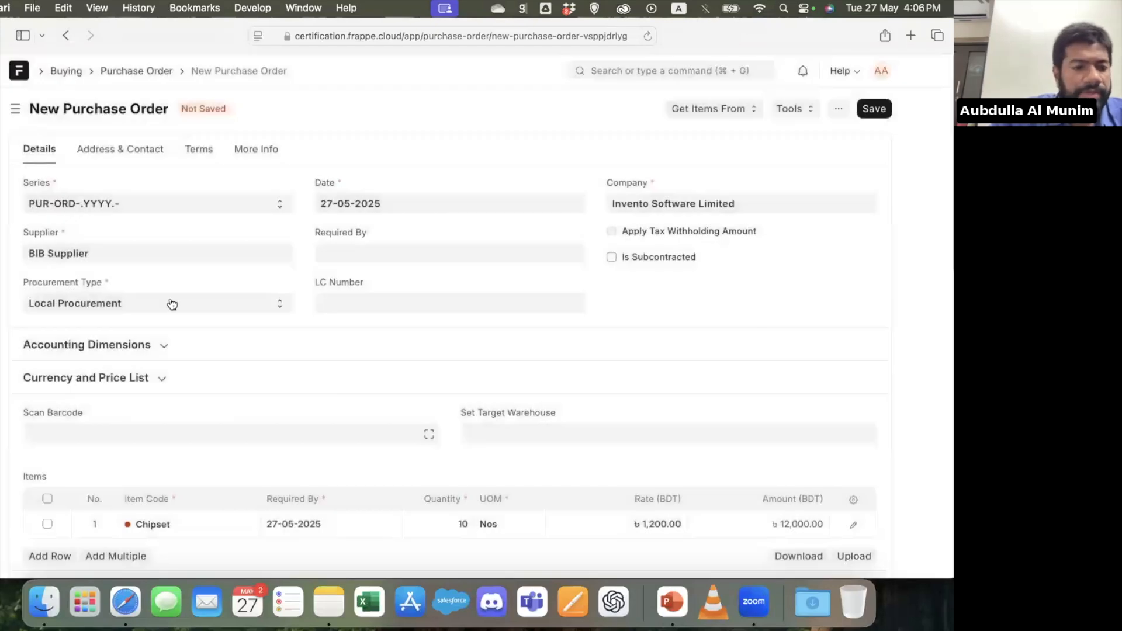
Change the purchase order's supplier to United Group BD, then save and submit the order
triple_click(116, 254)
key(BackSpace)
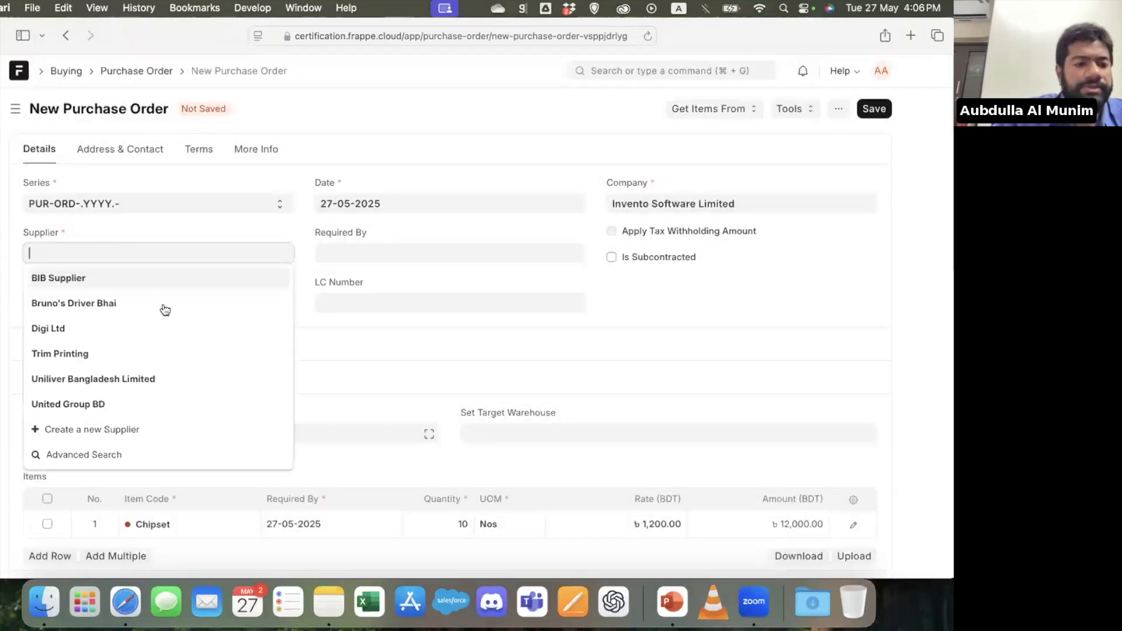
click(147, 399)
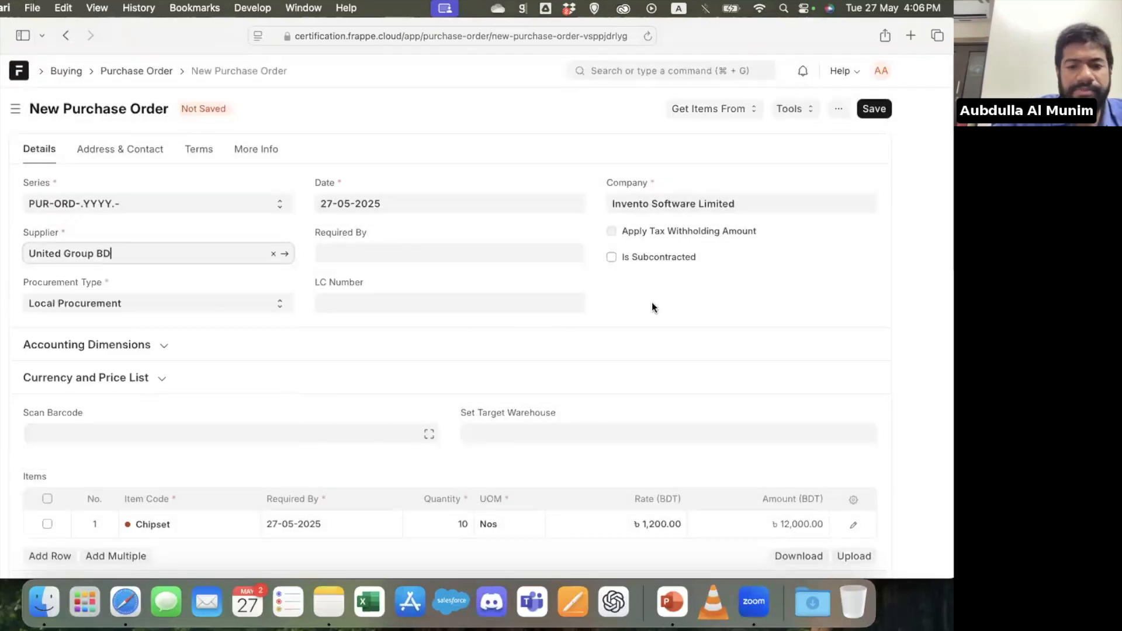
key(super+s)
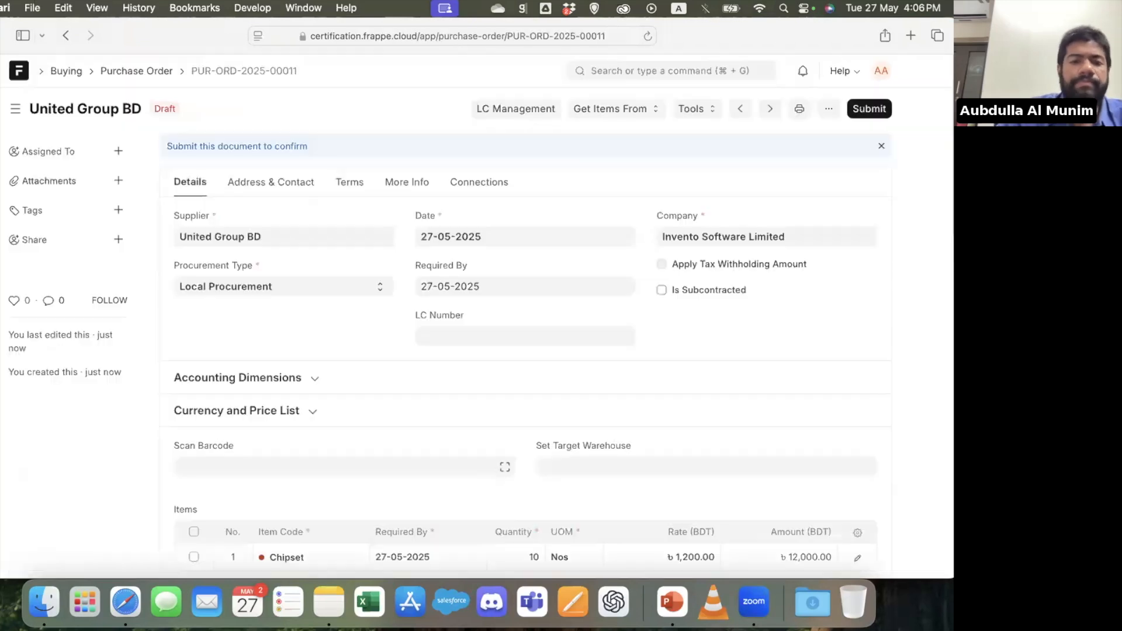
key(super+s)
key(super+s)
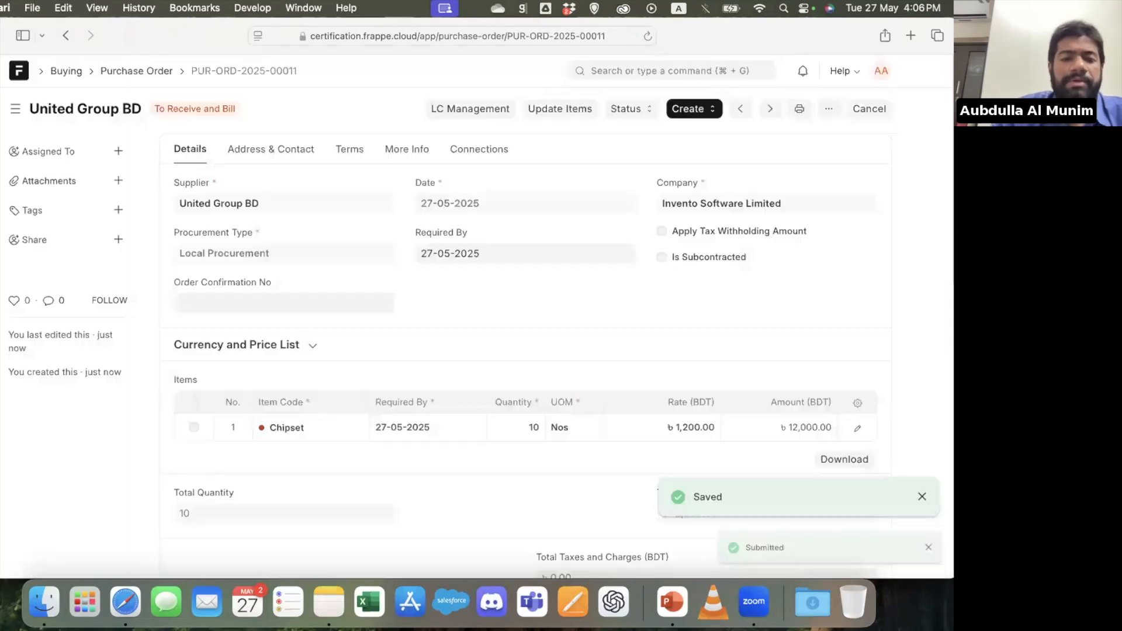
Create a payment from the purchase order with a paid amount of 4,000 BDT and try to save it
click(688, 114)
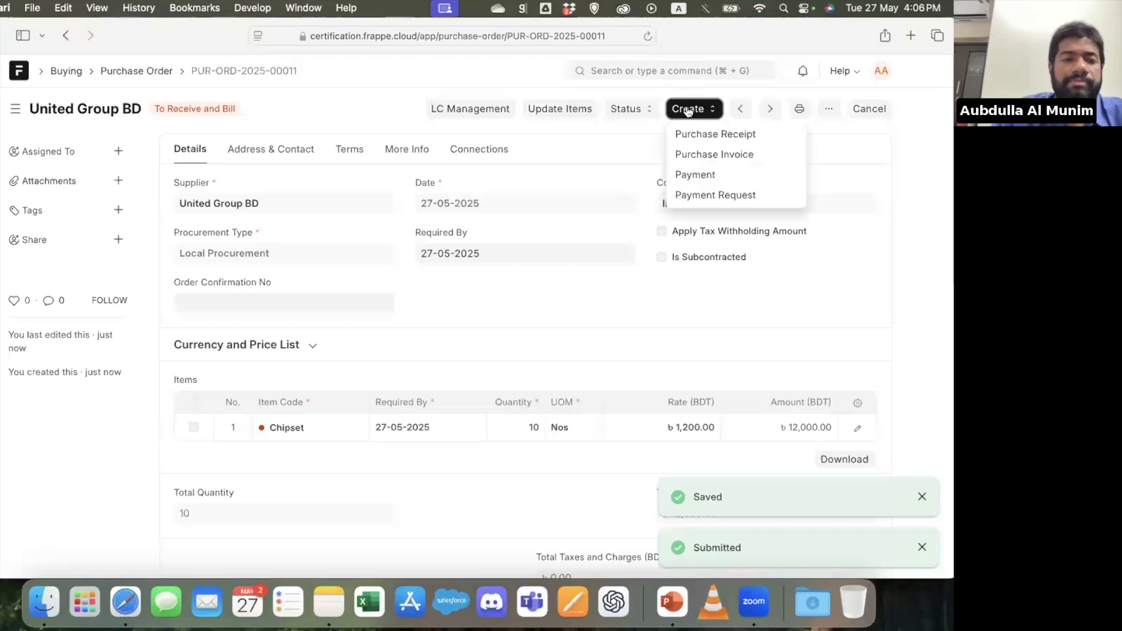
click(714, 176)
scroll(507, 304, down, 7)
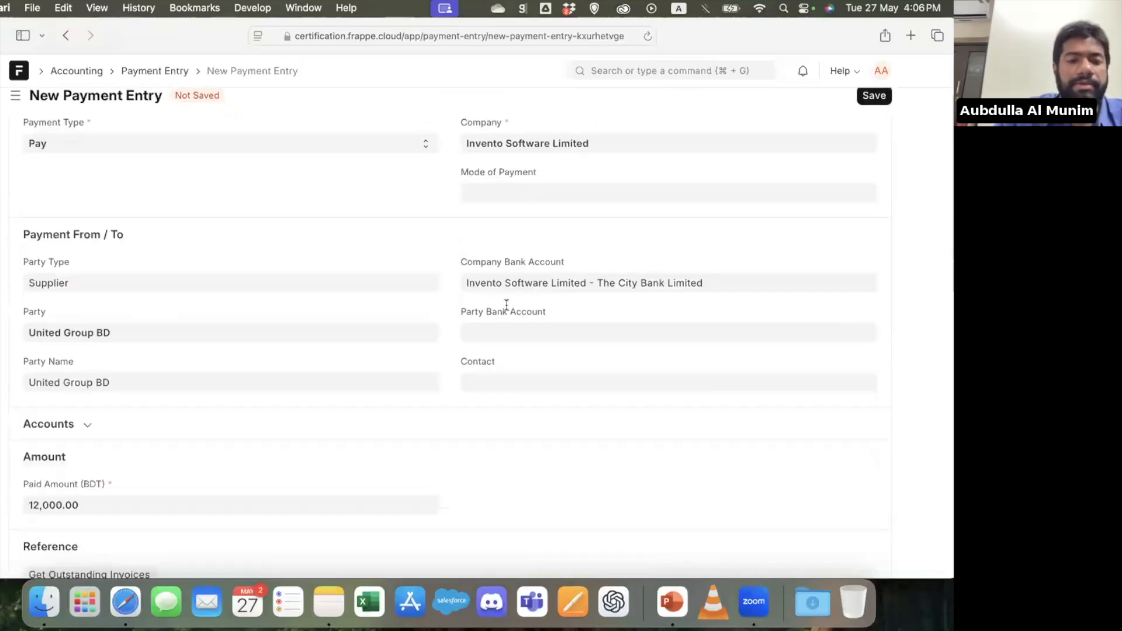
click(95, 223)
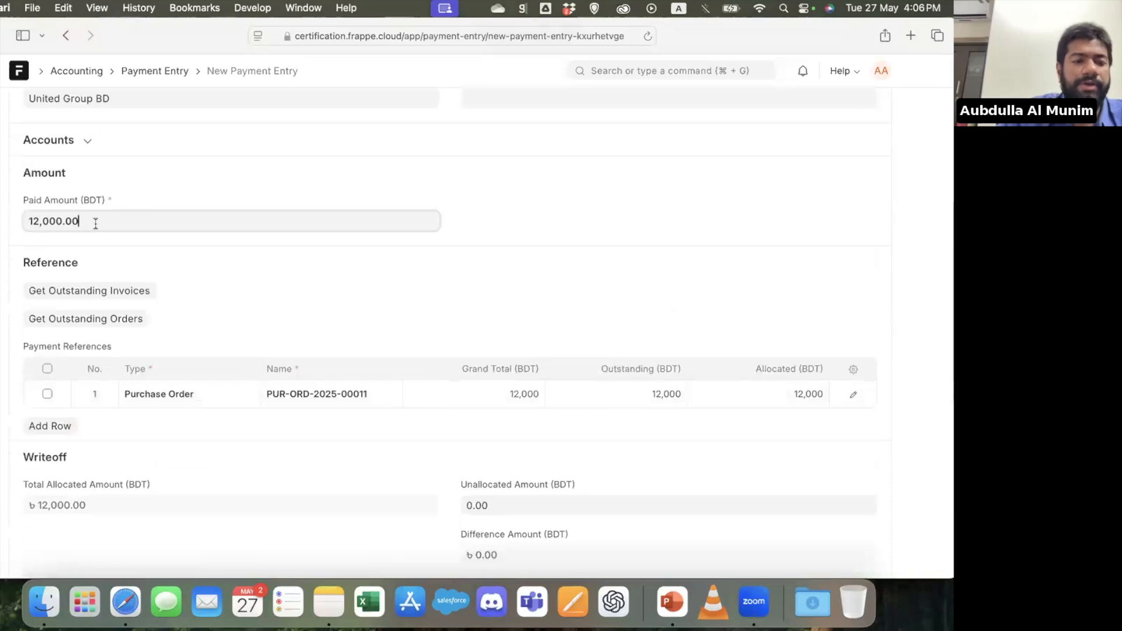
text(40000)
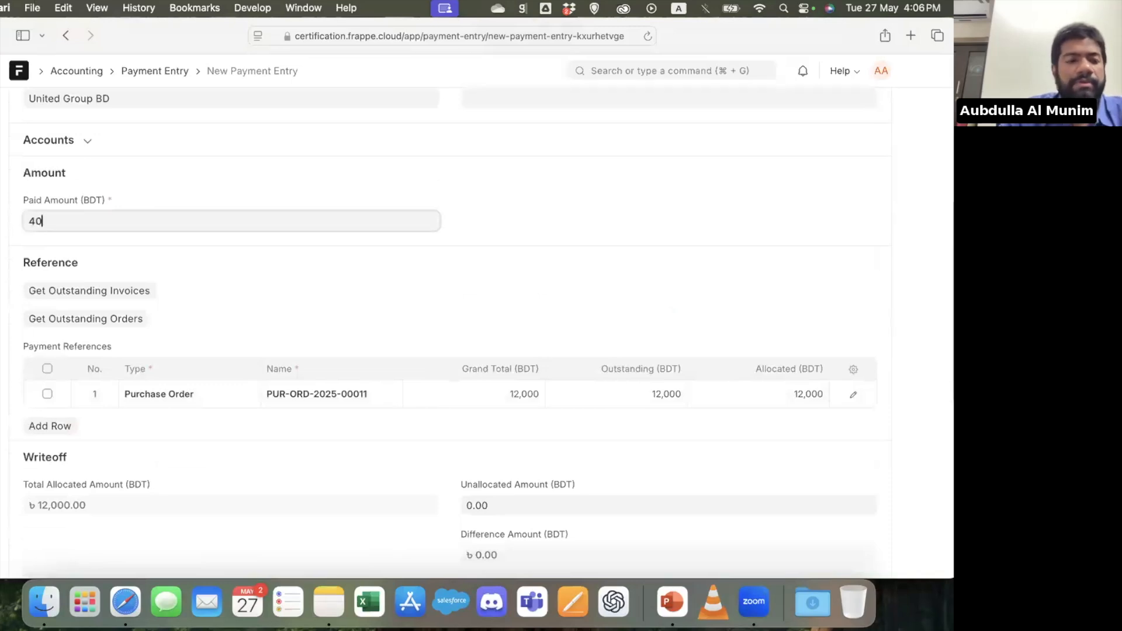
click(15, 269)
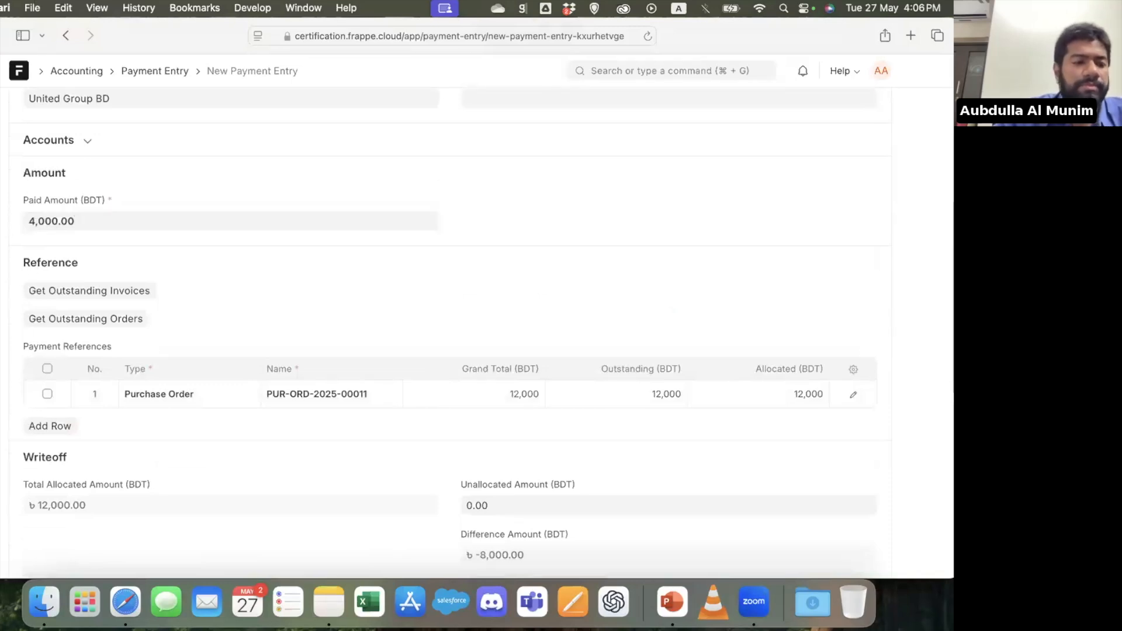
key(super+s)
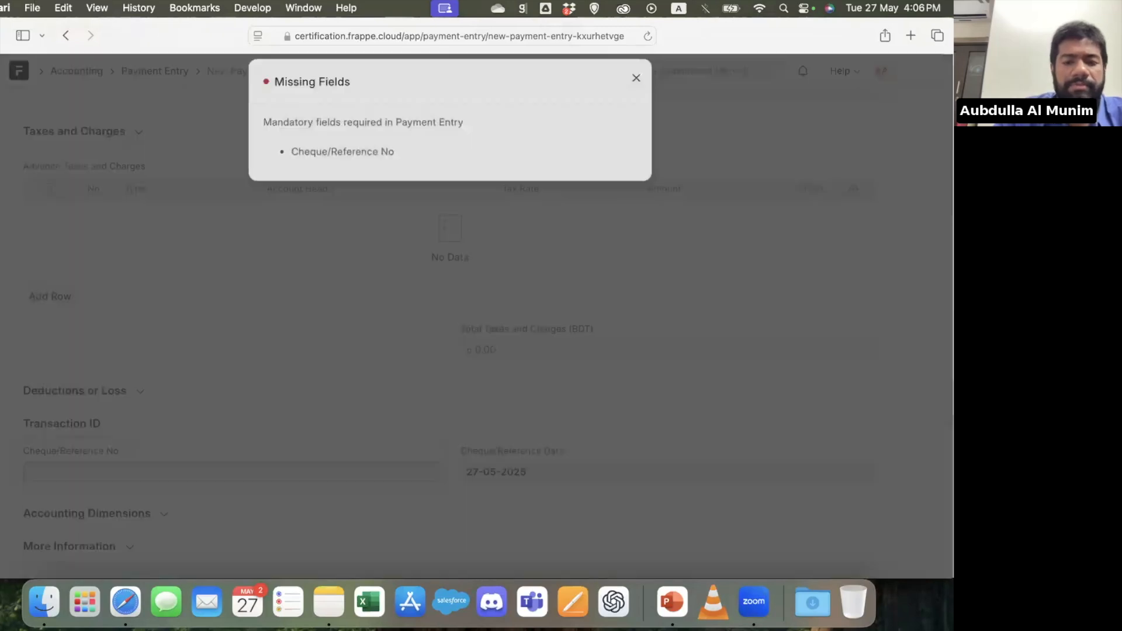
click(256, 380)
Review the payment entry's amount and order reference, and expand its account details
scroll(257, 380, up, 4)
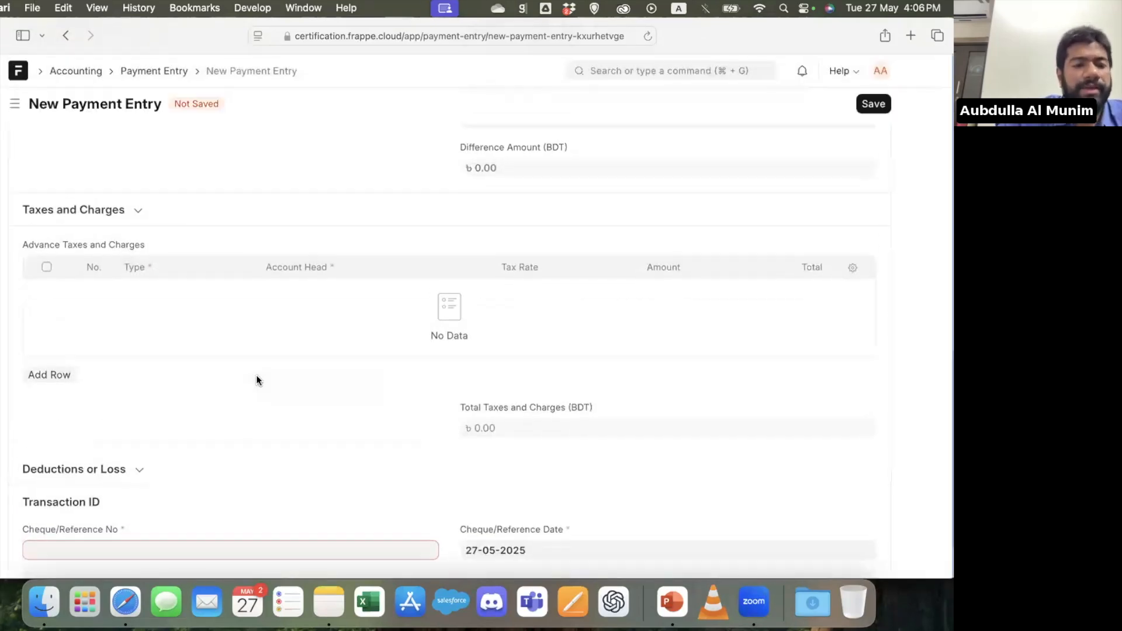
scroll(257, 379, up, 10)
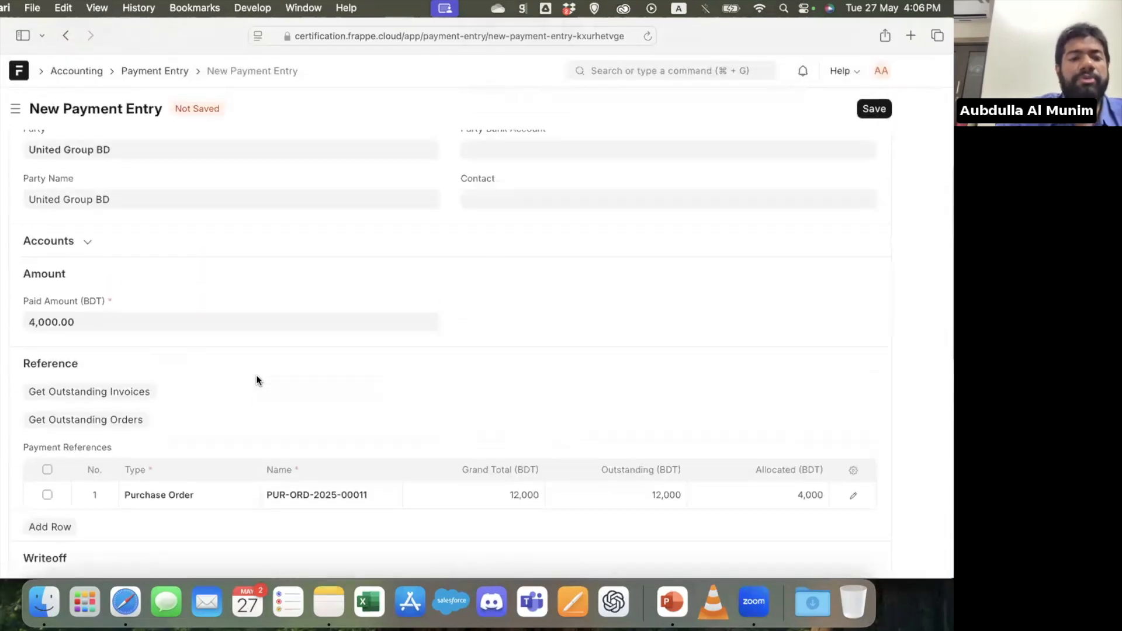
click(153, 312)
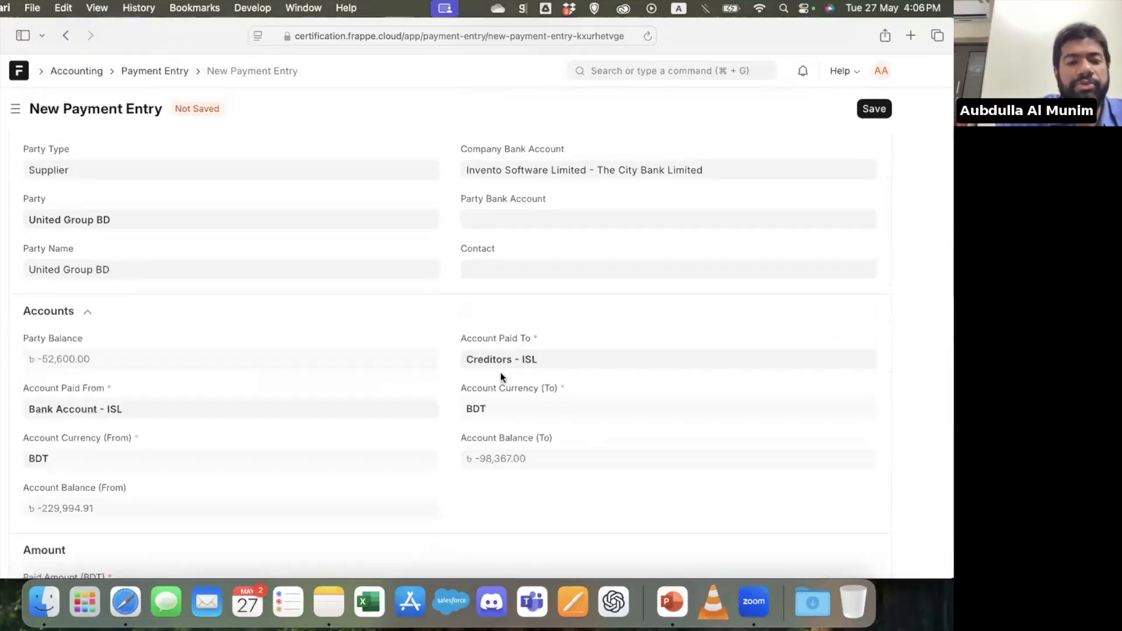
Fill in the payment entry's cheque/reference number, then save and submit the payment
scroll(413, 401, down, 10)
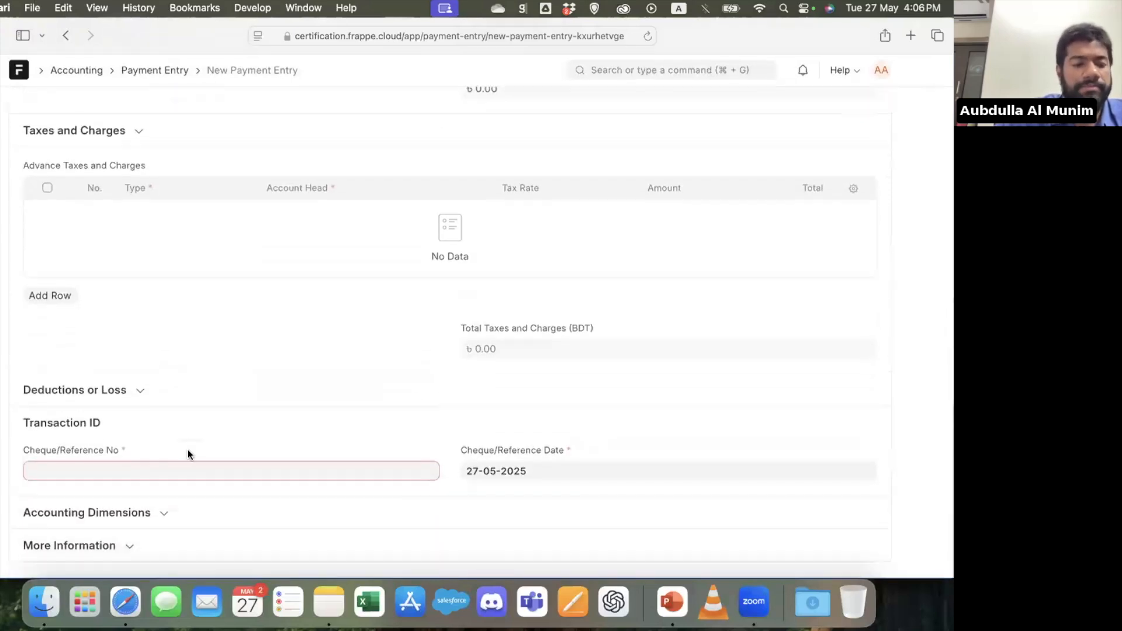
click(143, 470)
text(456789)
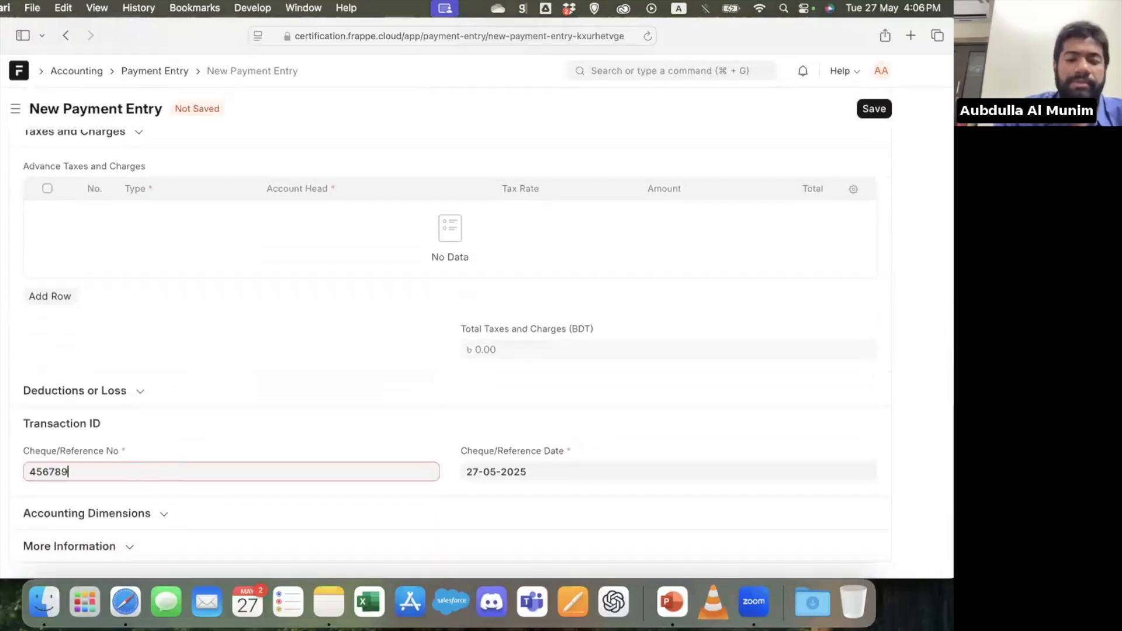
key(super+s)
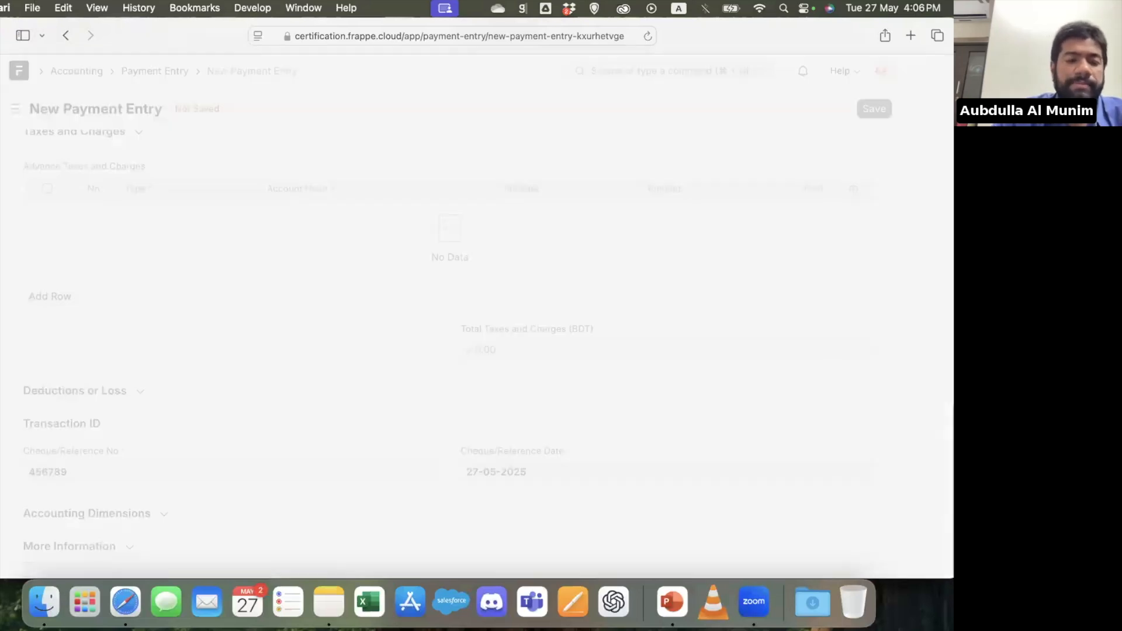
key(super+s)
key(Return)
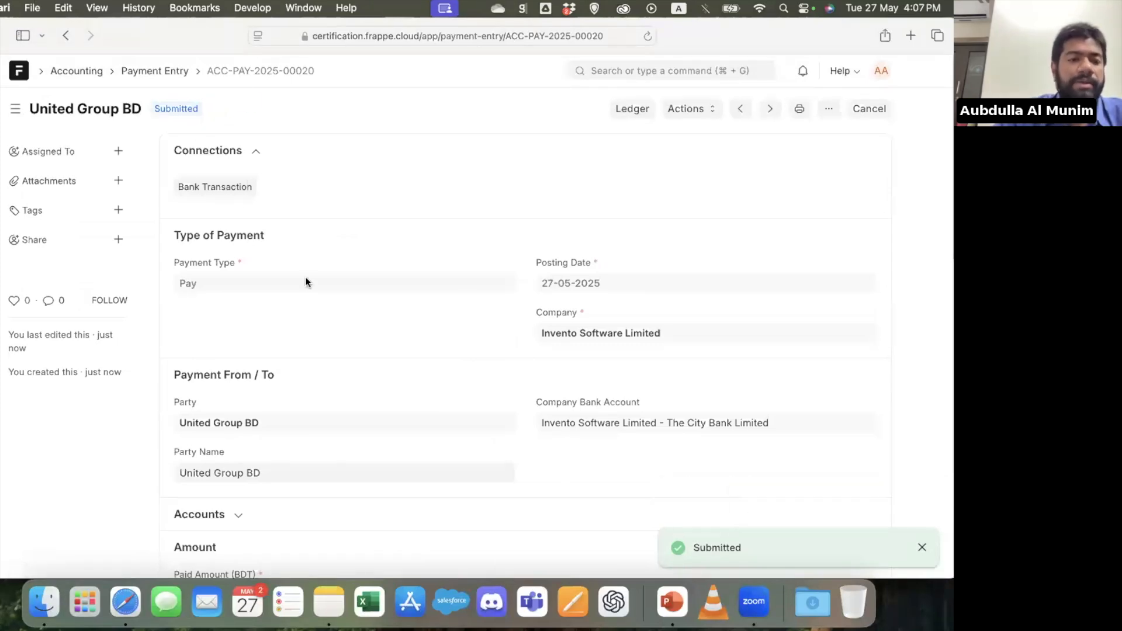
Return to the purchase order, create a purchase invoice from it, and save the invoice as a draft
click(66, 35)
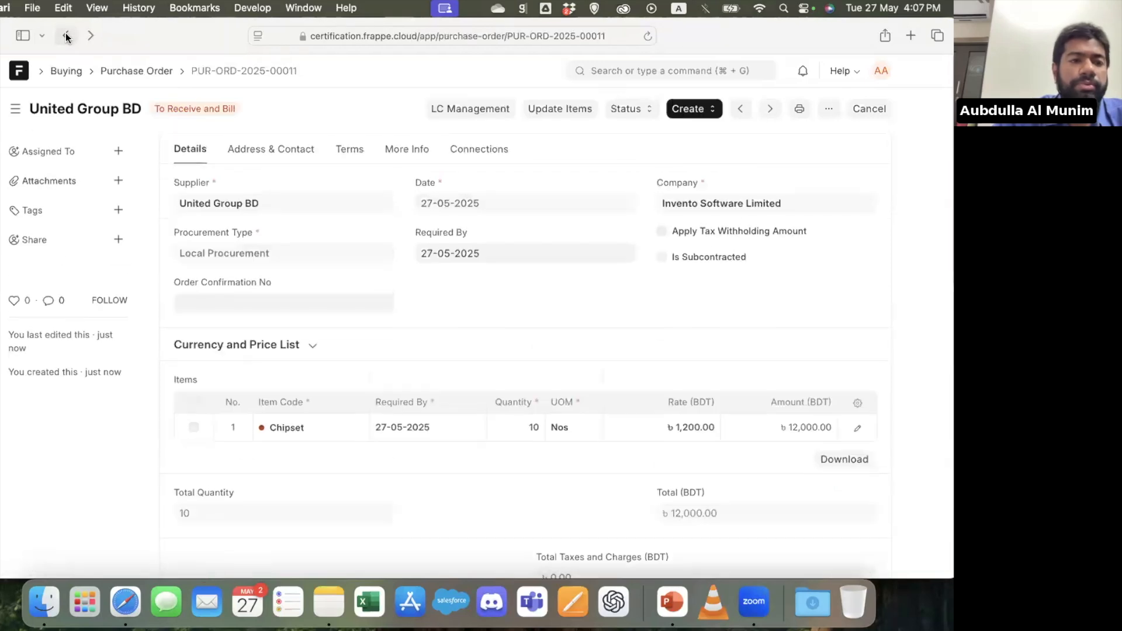
click(685, 107)
click(735, 157)
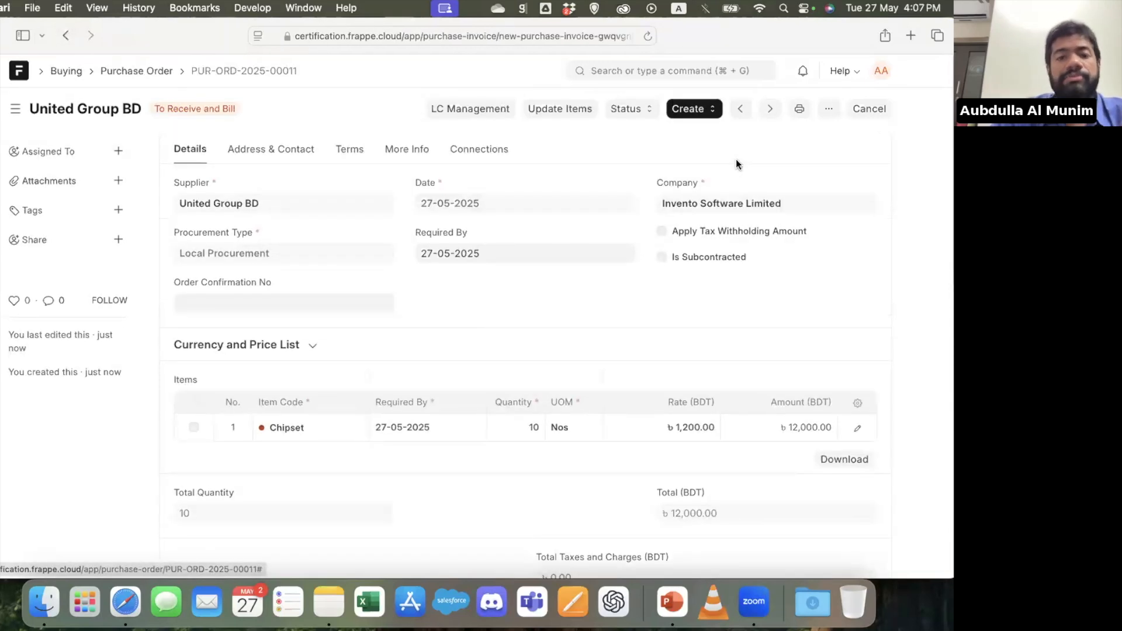
click(872, 110)
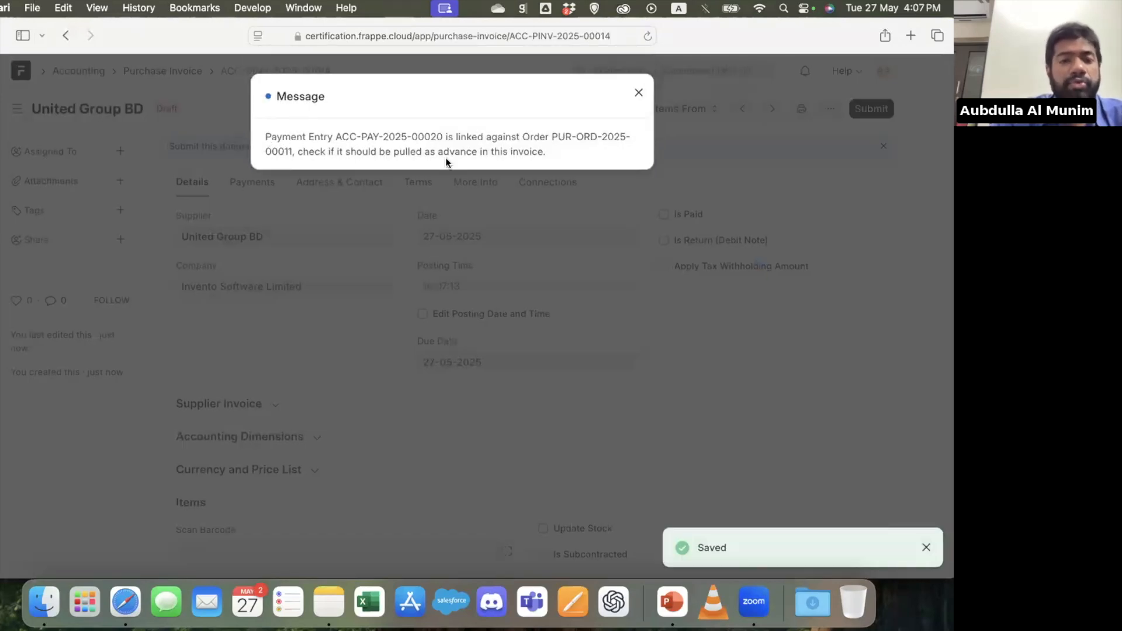
click(315, 372)
Enable Set Advances and Allocate (FIFO) in the invoice's advance payments, then save and submit the invoice
click(252, 181)
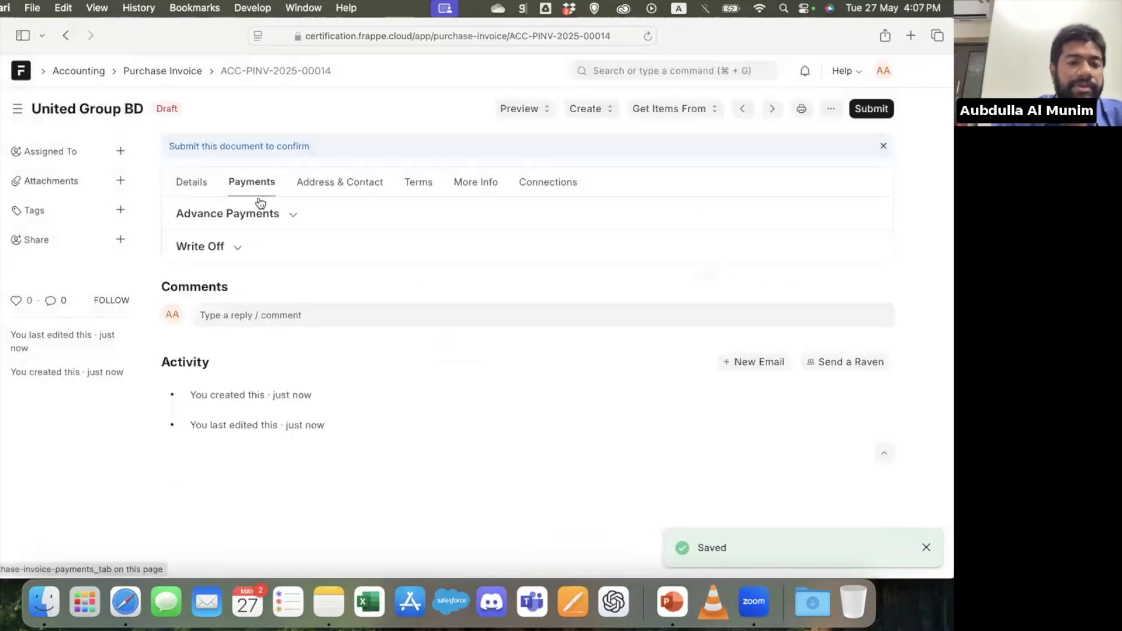
click(318, 212)
click(176, 240)
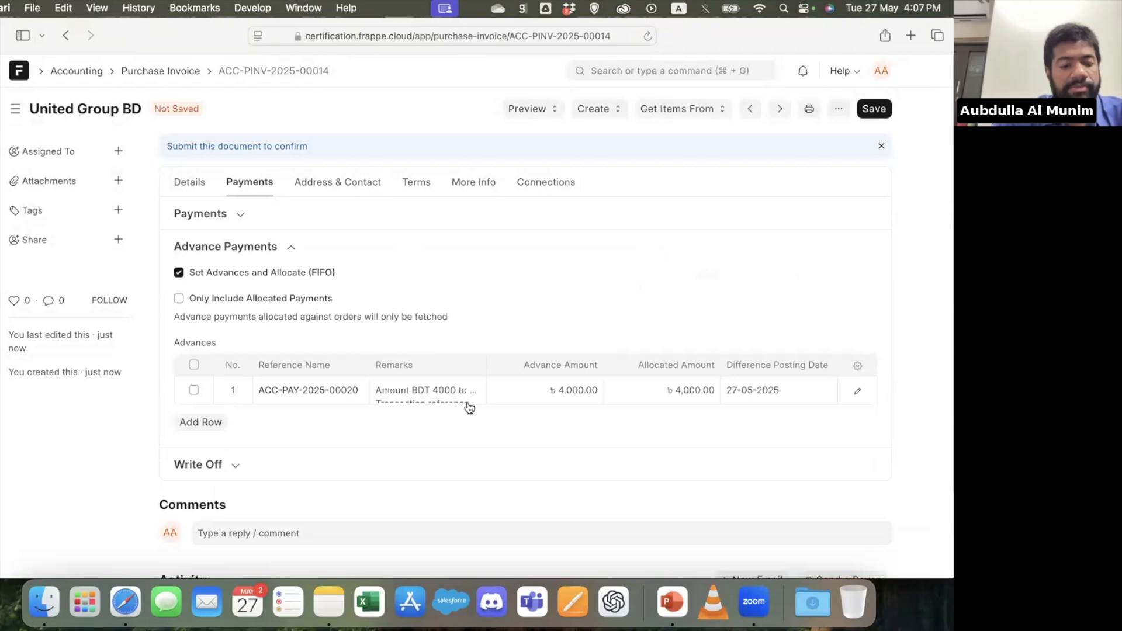
key(super+s)
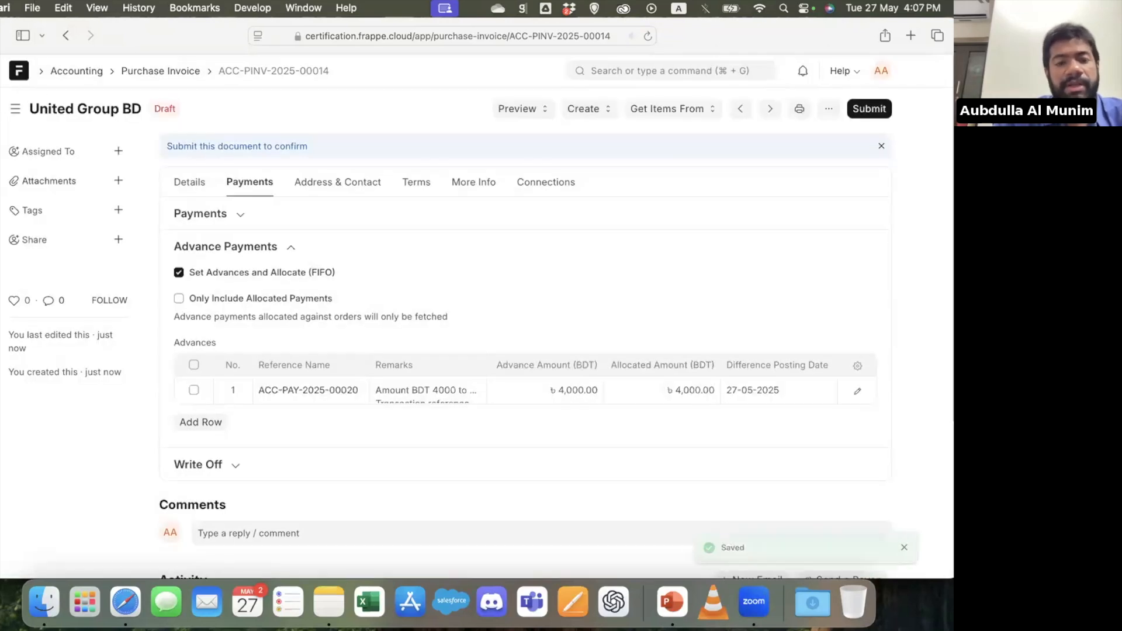
key(super+s)
key(Return)
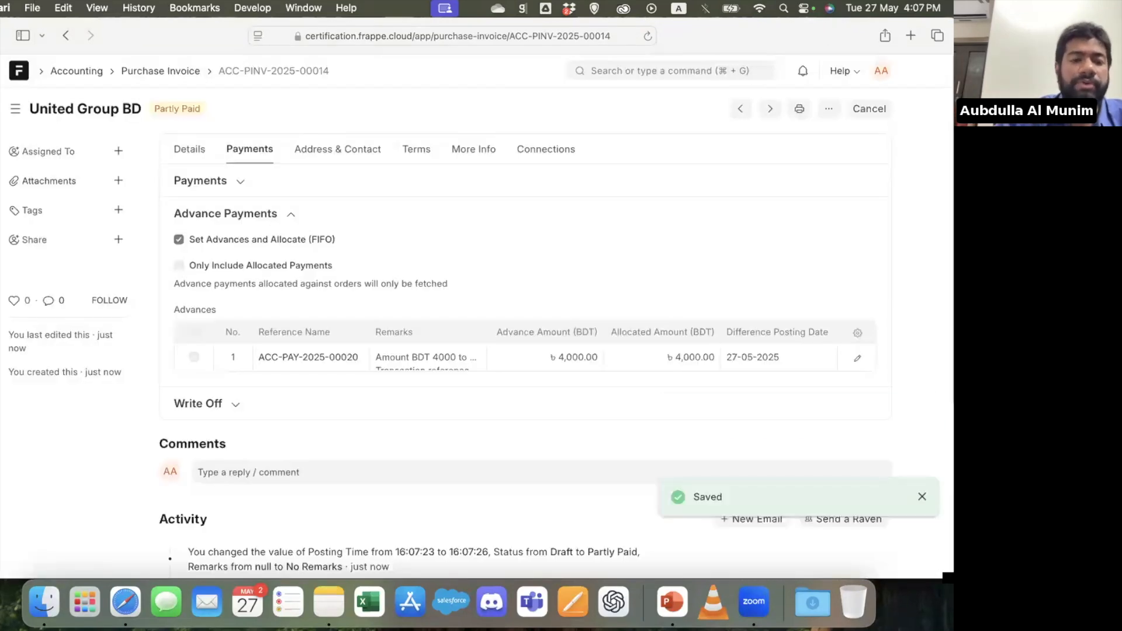
Look through the print preview of the purchase invoice and return to the invoice
click(799, 110)
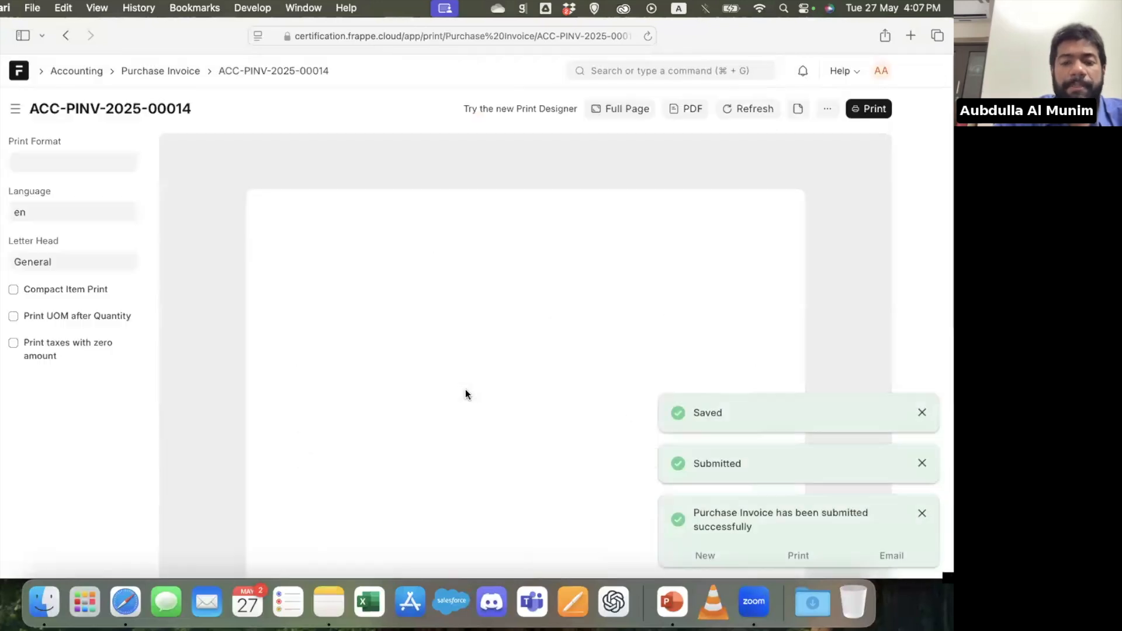
scroll(466, 391, down, 5)
scroll(465, 394, down, 5)
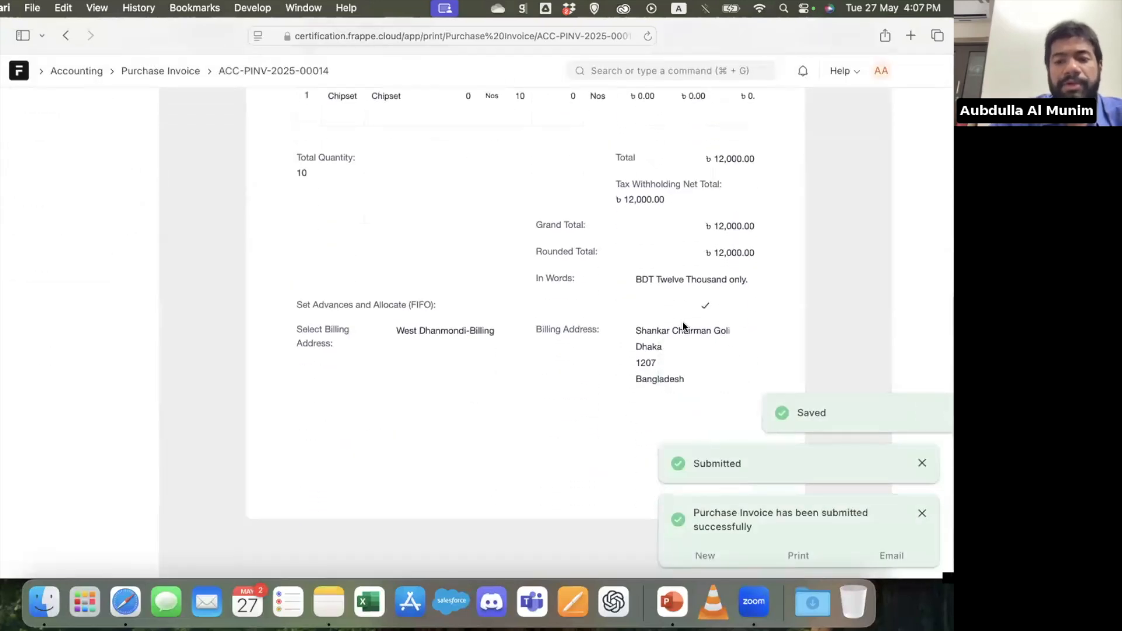
scroll(672, 319, up, 10)
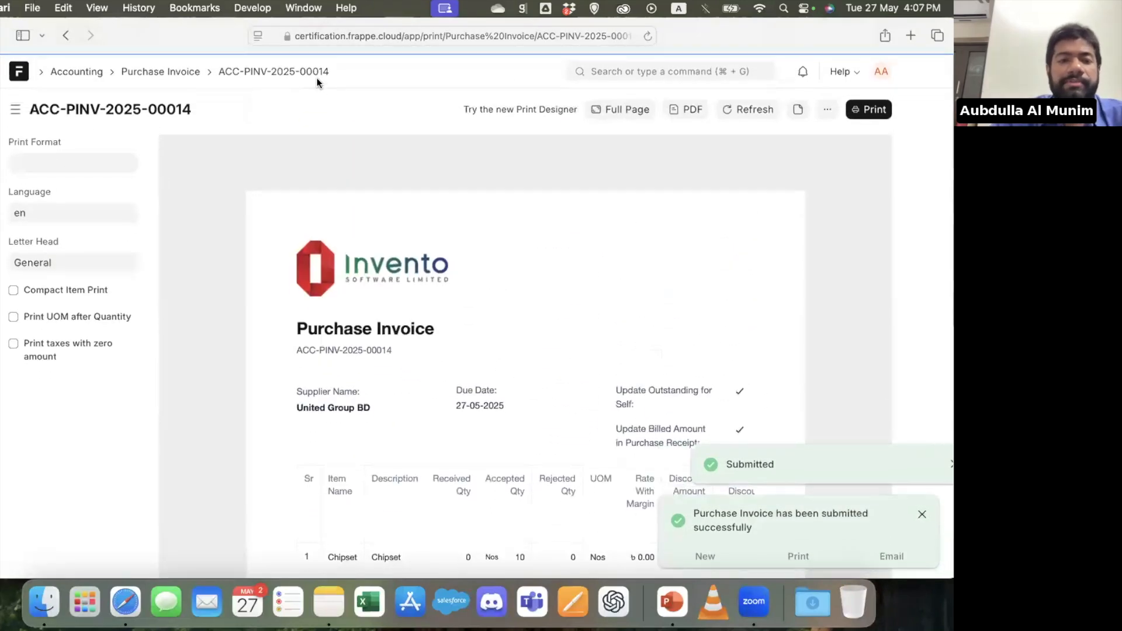
click(307, 70)
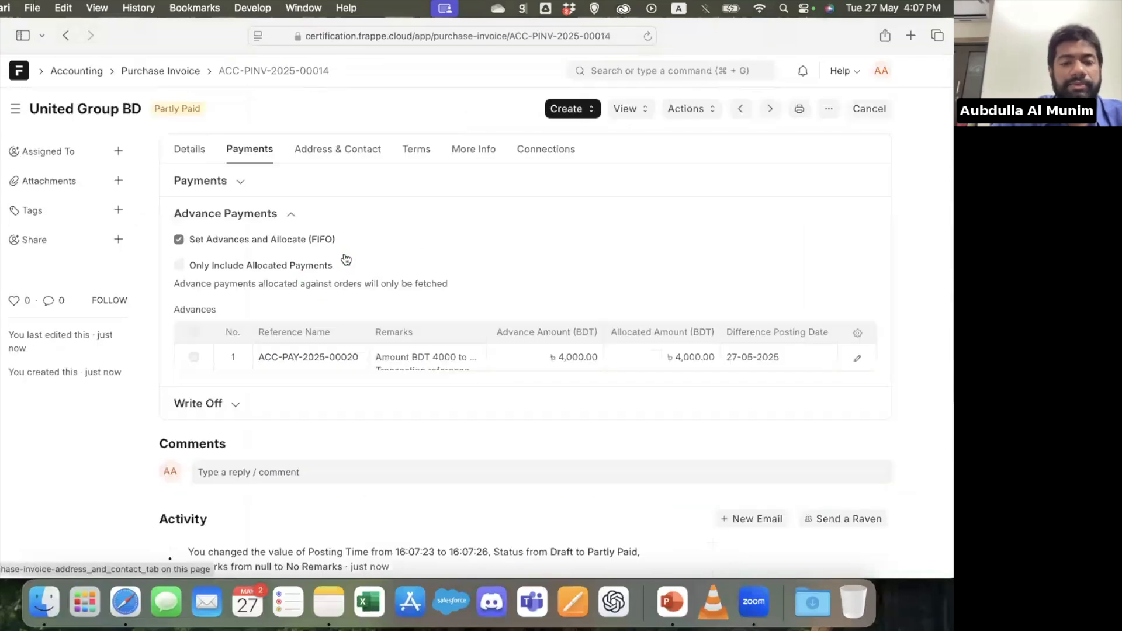
Inspect the invoice's details, checking the grand total, total advance and outstanding amount
click(190, 149)
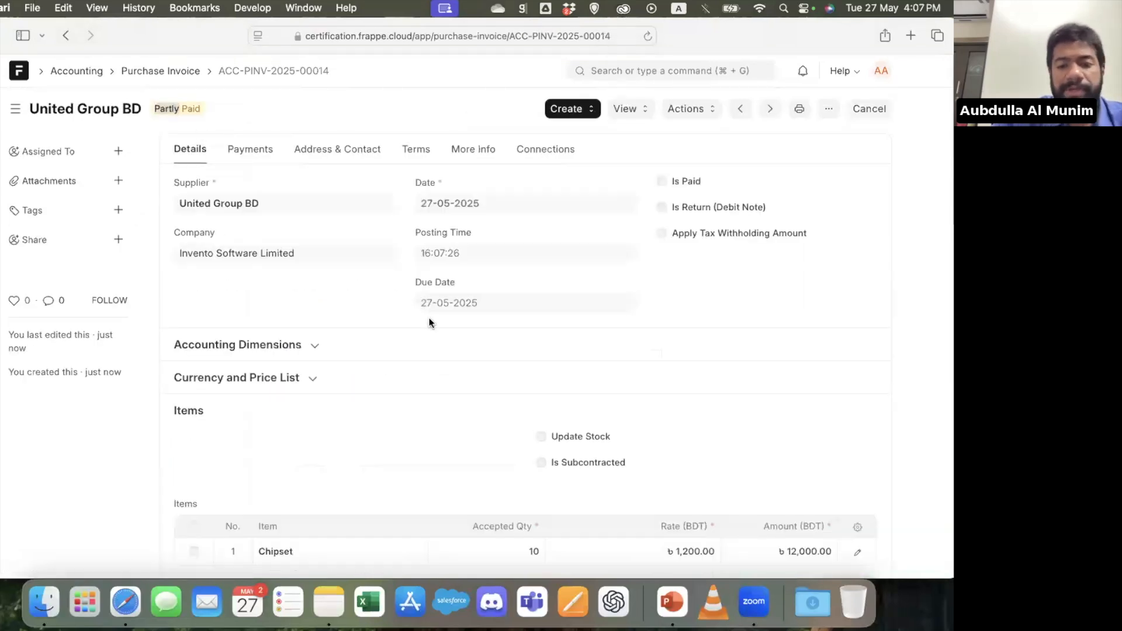
scroll(430, 321, down, 8)
scroll(468, 316, down, 3)
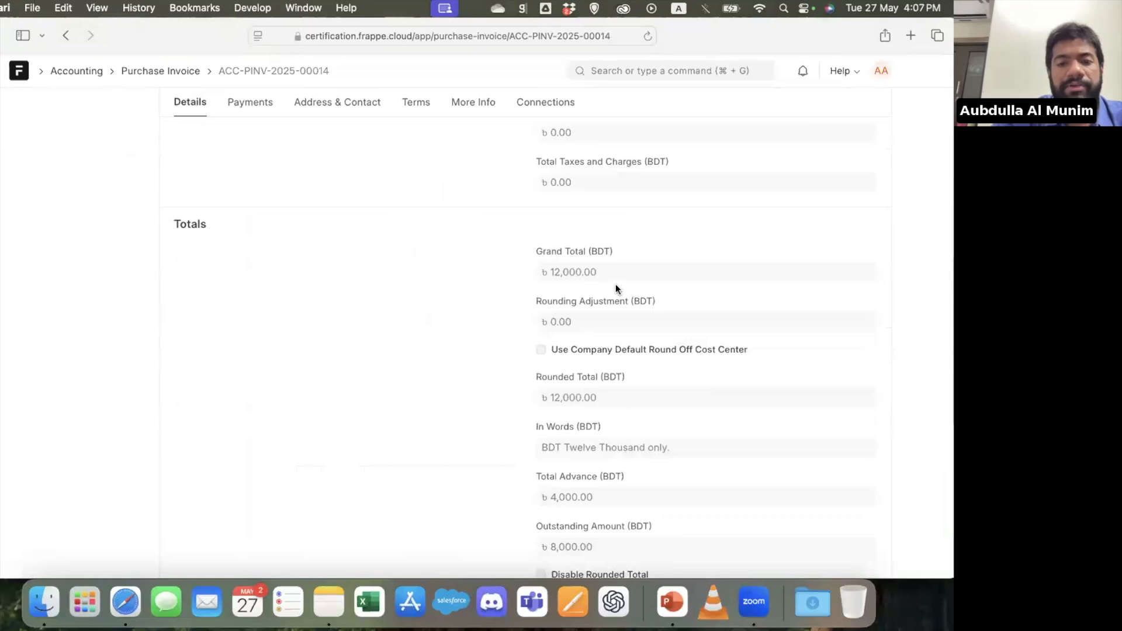
scroll(616, 284, down, 4)
scroll(604, 319, up, 1)
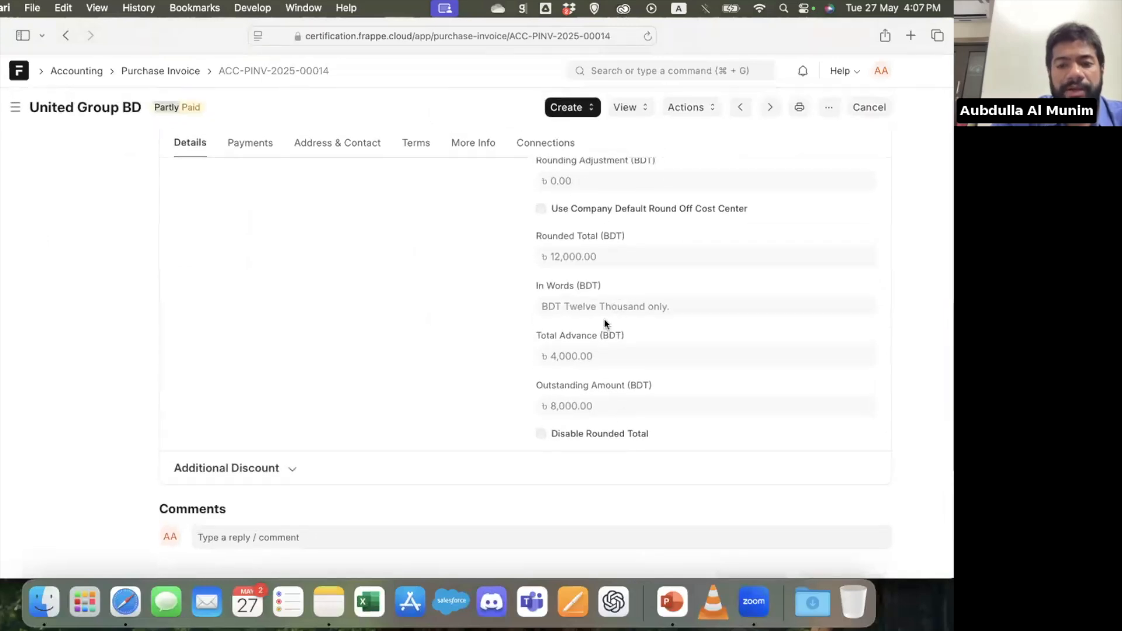
double_click(571, 356)
double_click(565, 404)
Create a payment entry from the purchase invoice and set Account Paid From to Cash - ISL
scroll(564, 398, up, 15)
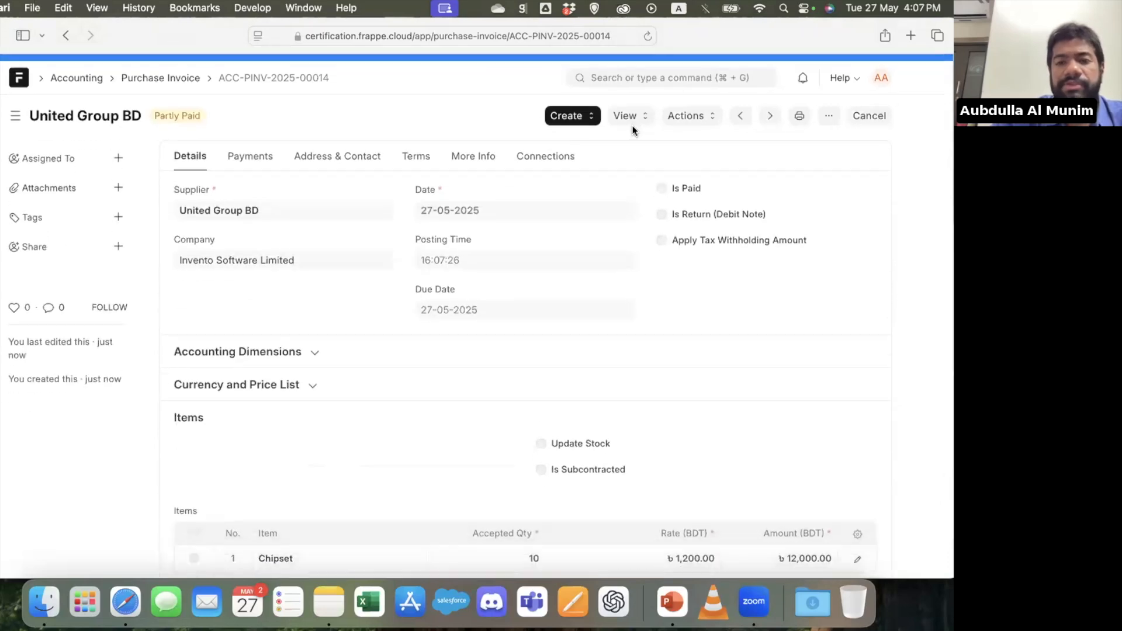
click(581, 111)
click(601, 174)
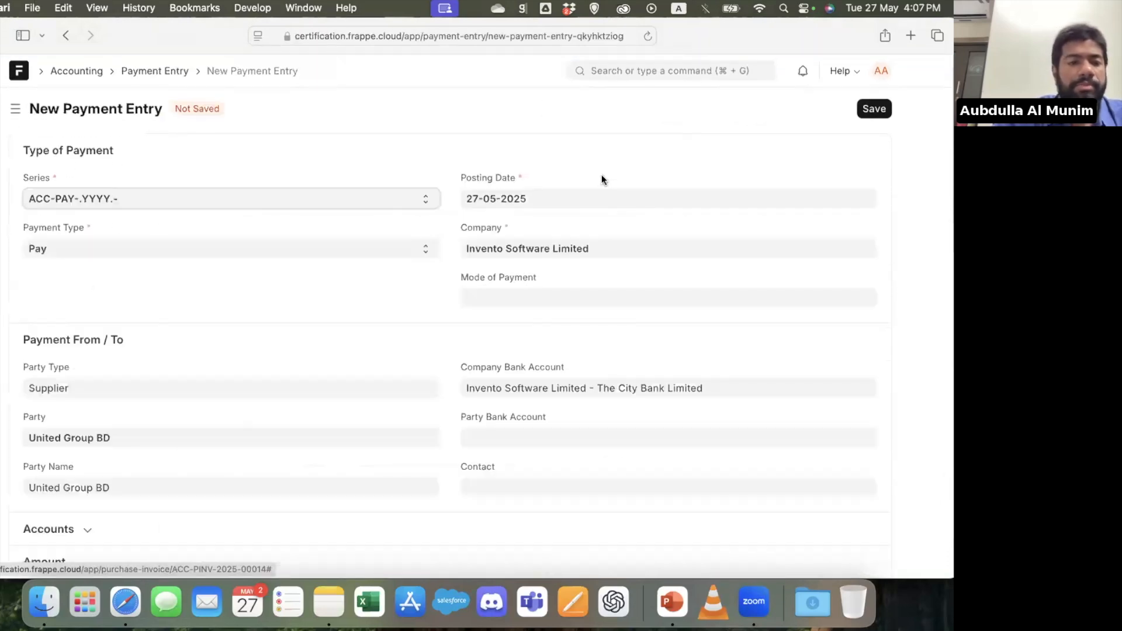
scroll(244, 304, down, 5)
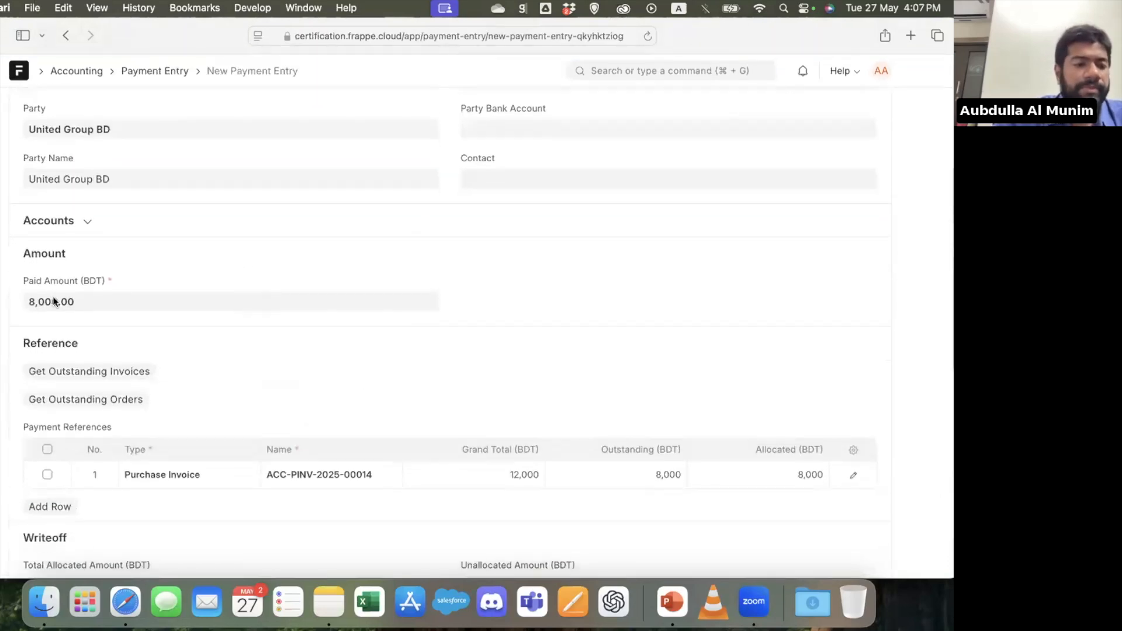
click(114, 223)
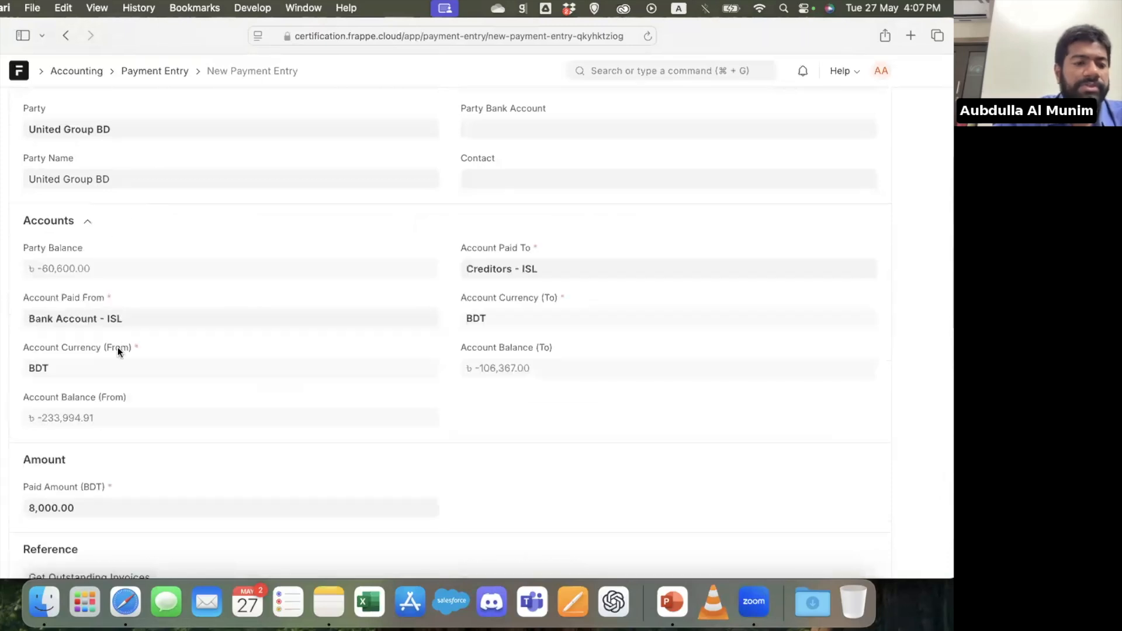
click(157, 318)
key(super+a)
text(cash)
key(Return)
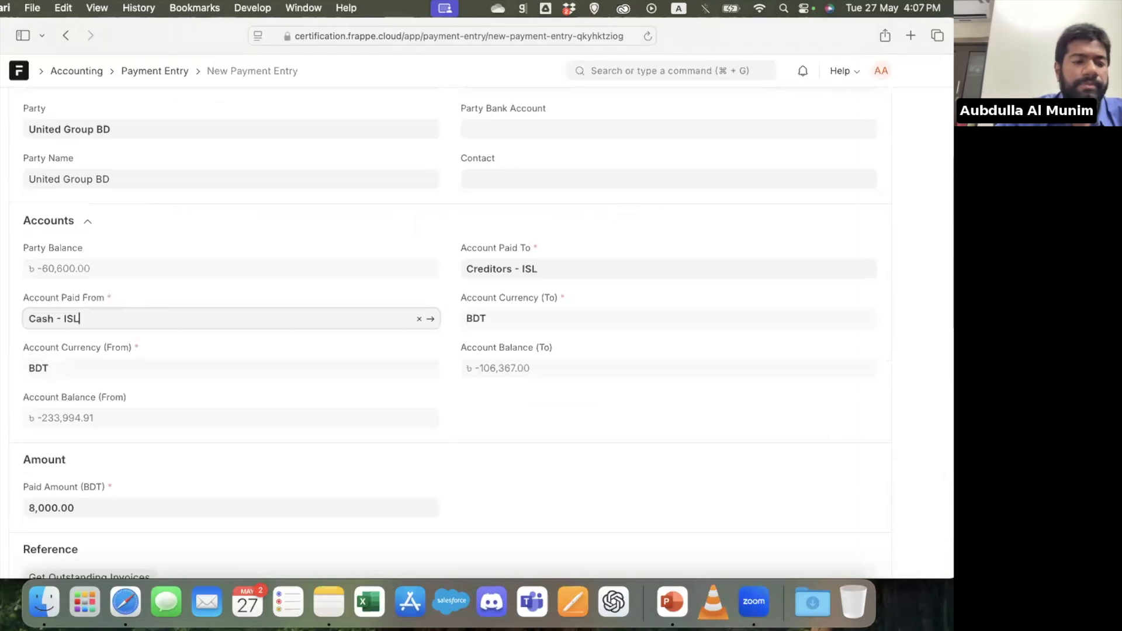
Save and submit the supplier payment entry
key(super+s)
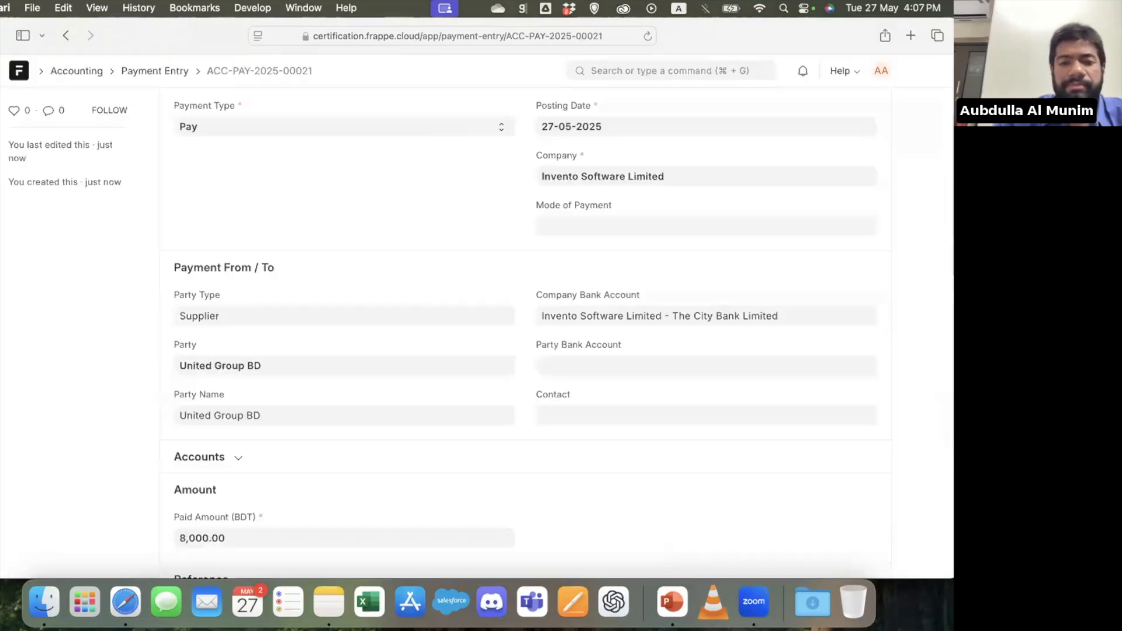
key(super+s)
key(Return)
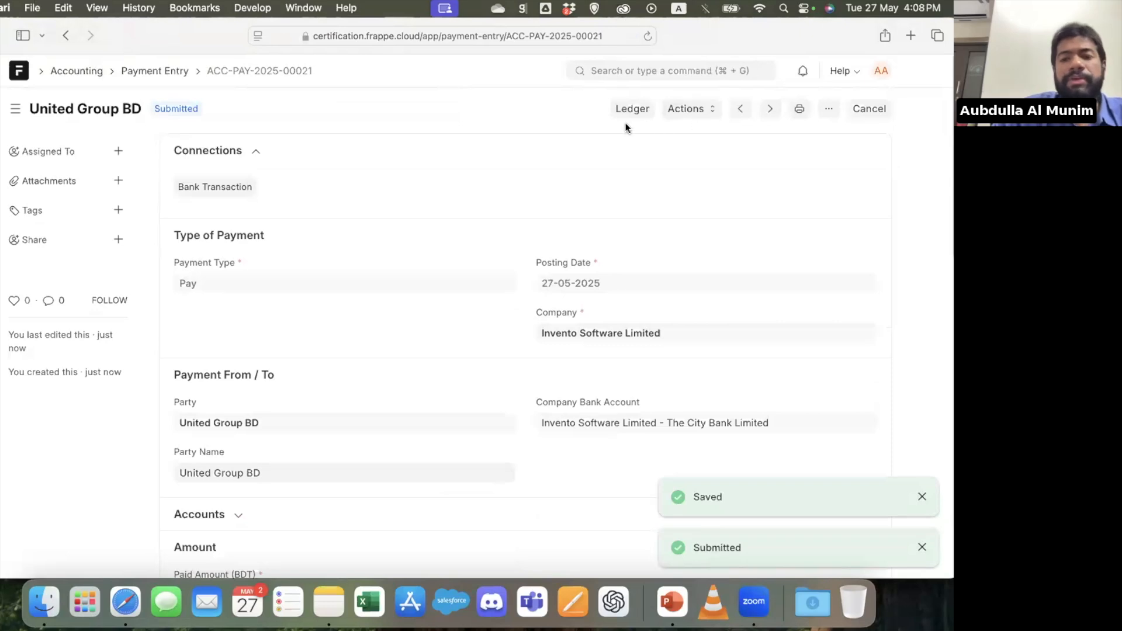
Open the Accounts Payable report, look through its ageing chart and entries, and check the Accounts Payable Summary
click(677, 76)
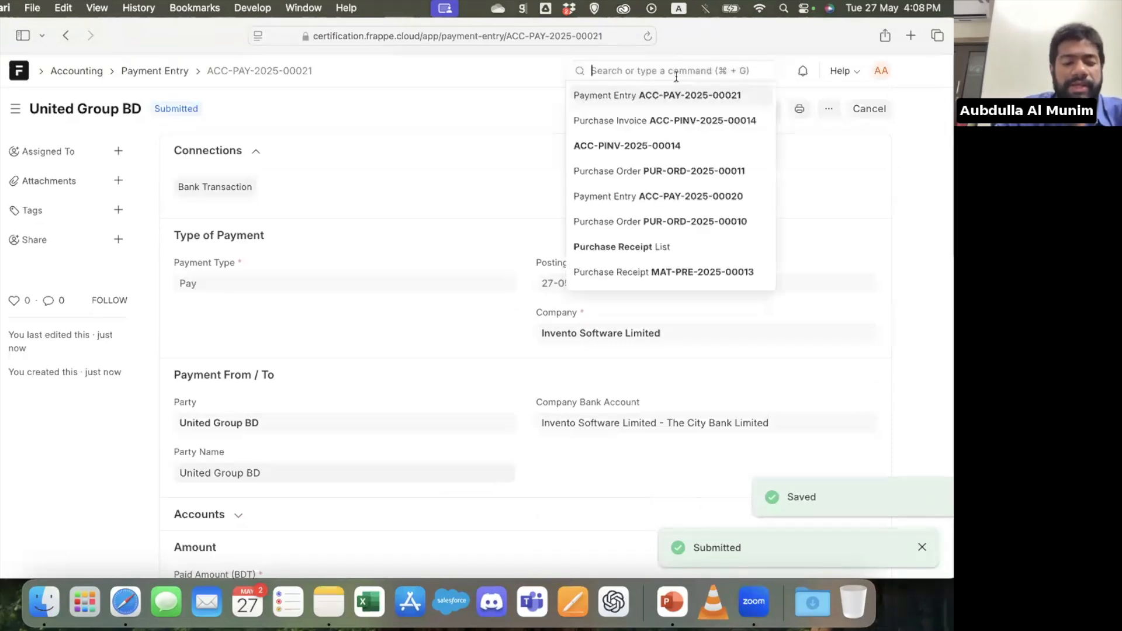
text(accounts payab)
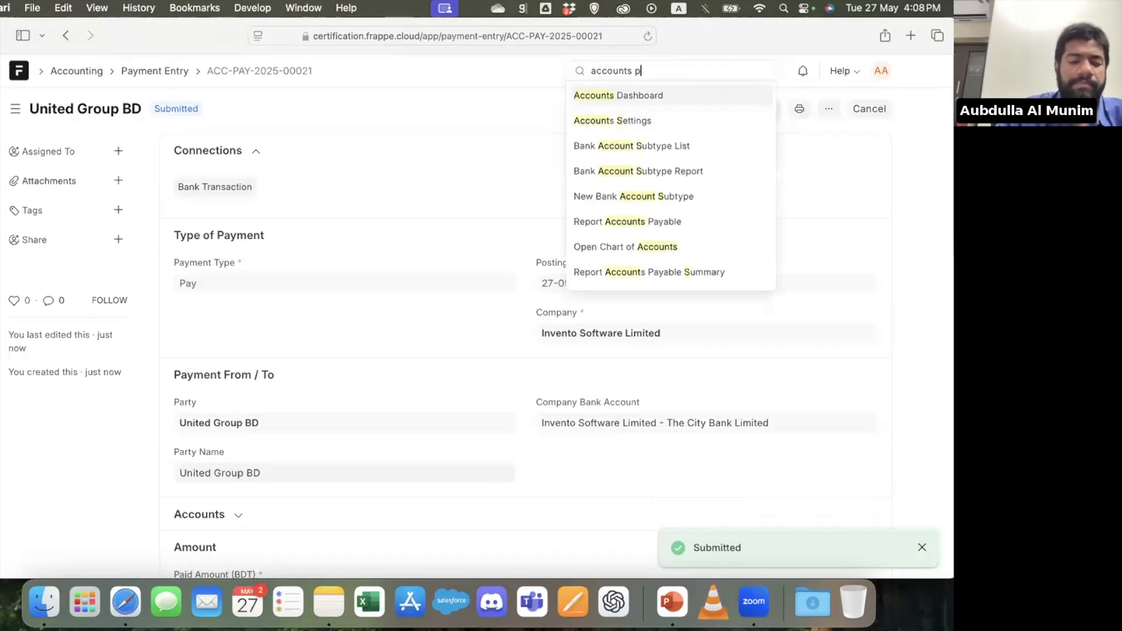
key(Return)
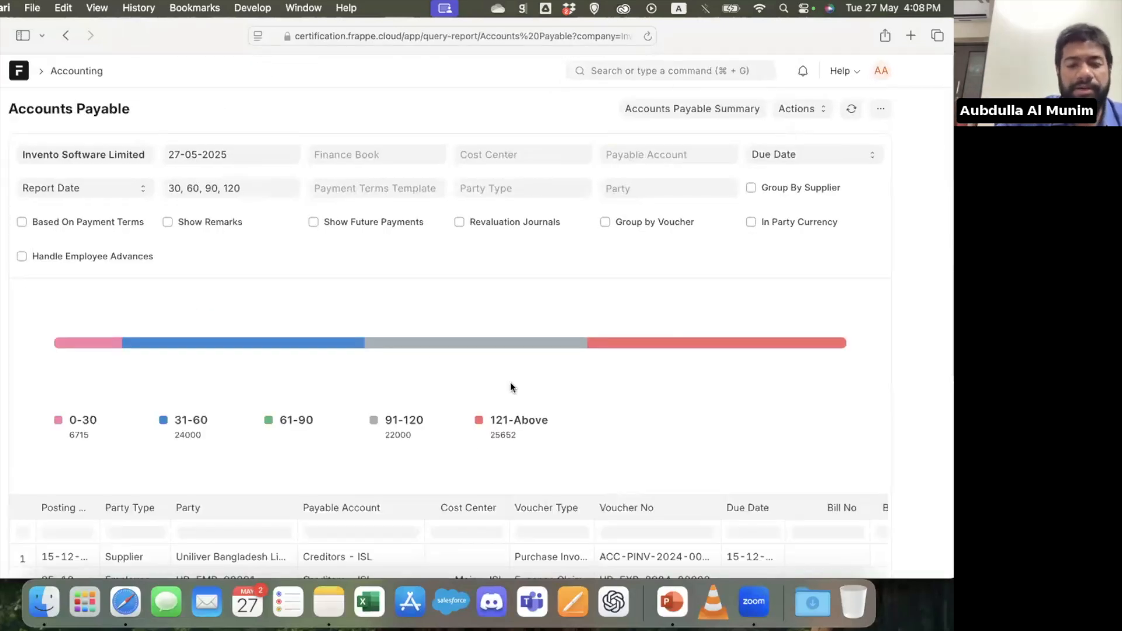
scroll(510, 382, down, 3)
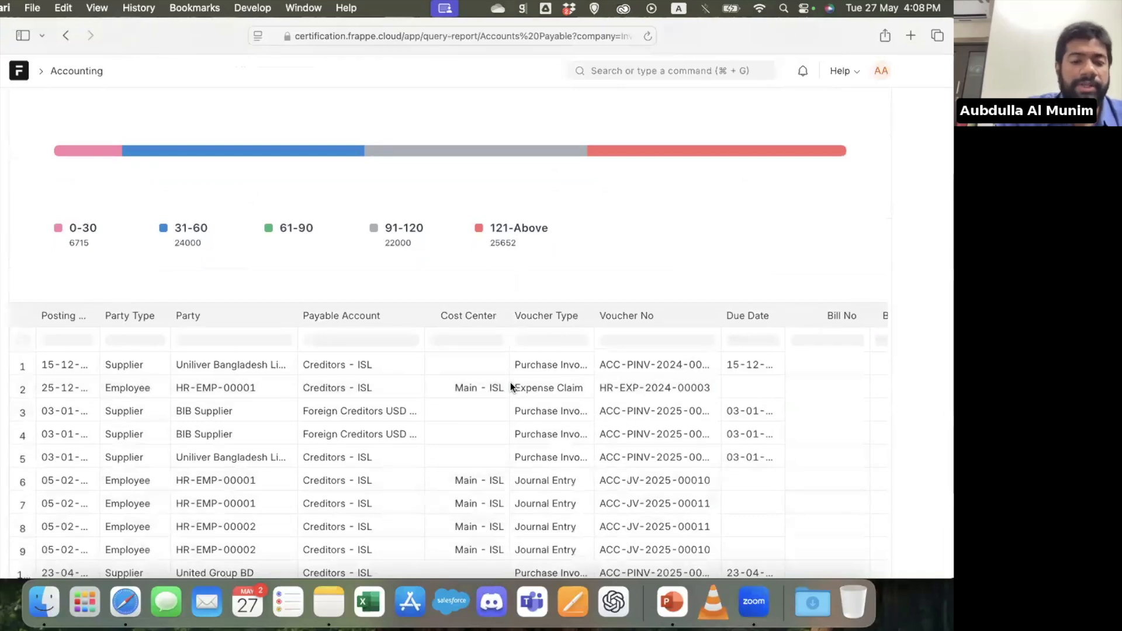
scroll(510, 383, up, 3)
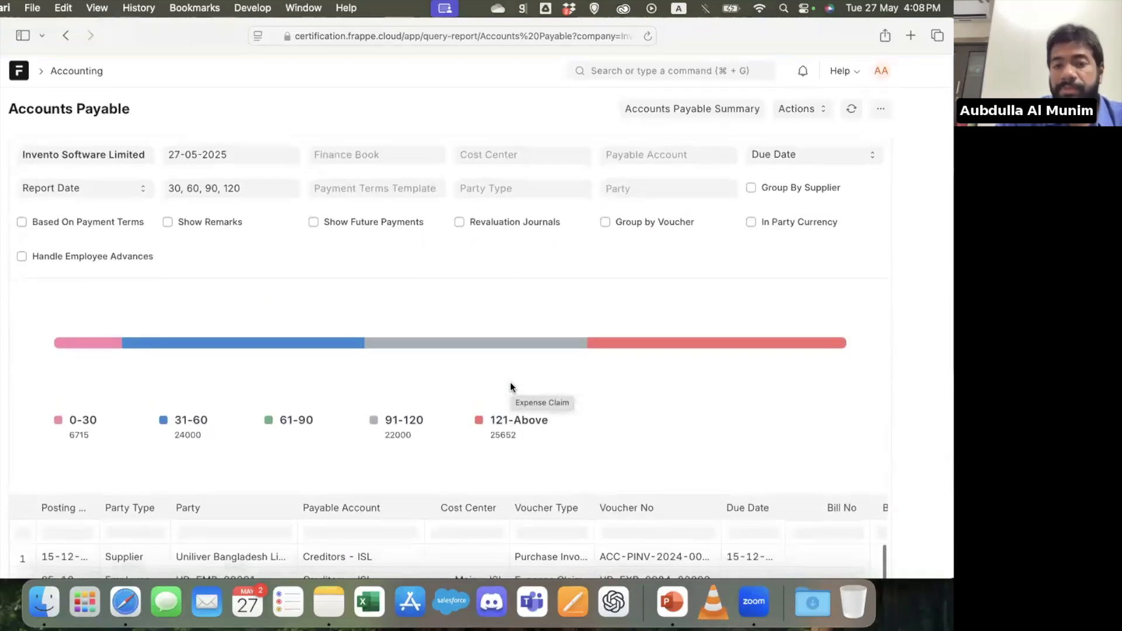
click(727, 111)
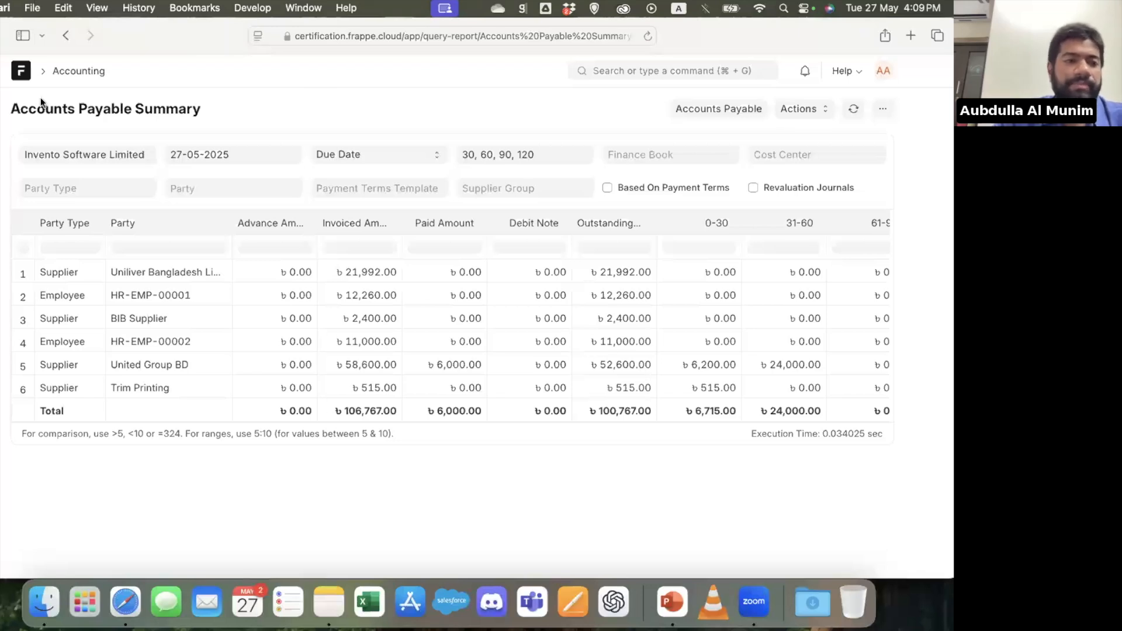
click(65, 36)
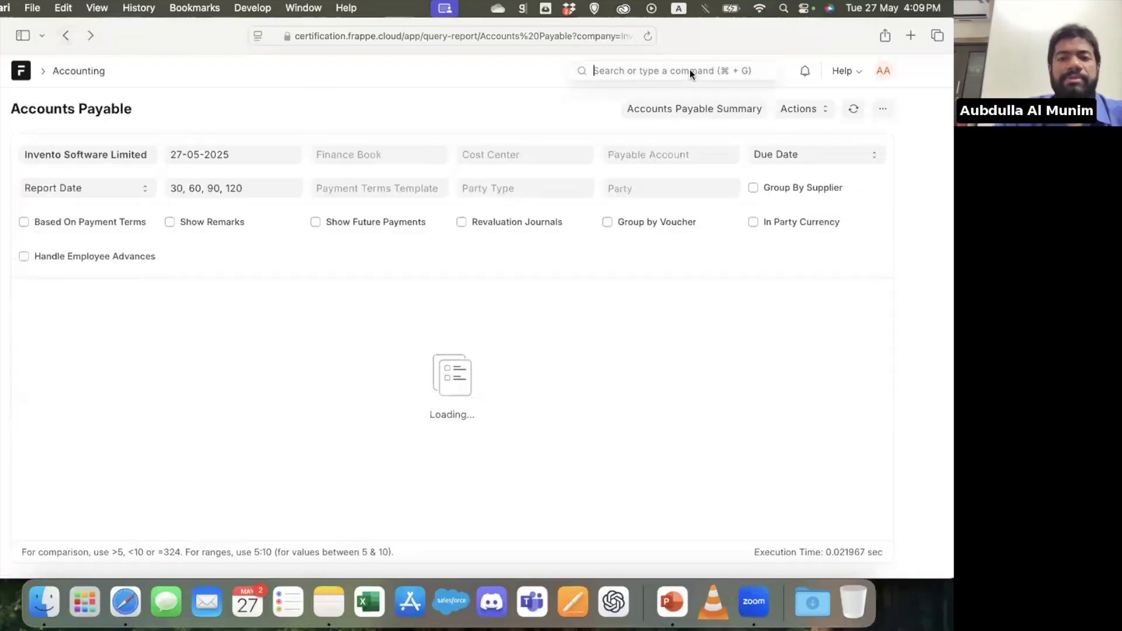
Search for sales order and open the Sales Order list
click(690, 69)
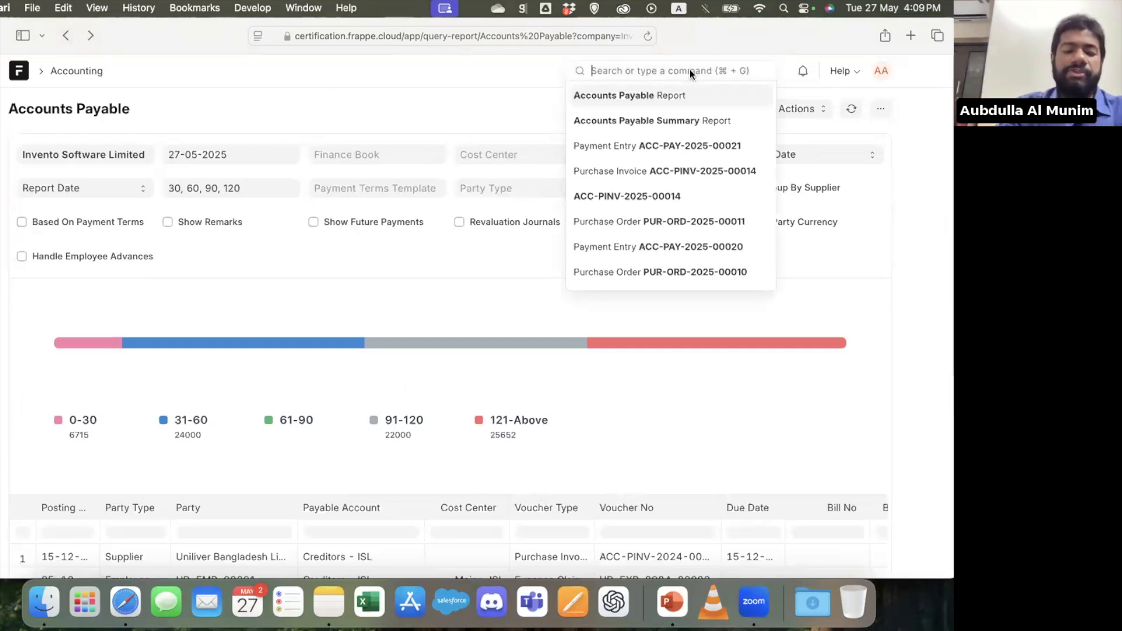
text(quo)
key(BackSpace)
key(BackSpace)
key(BackSpace)
text(sales order)
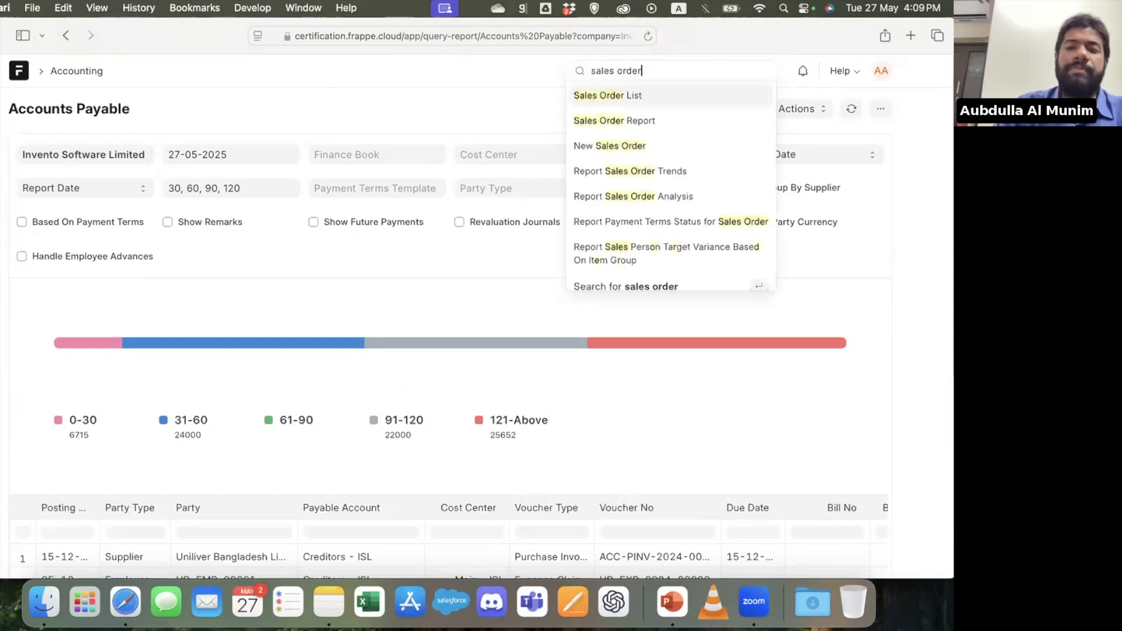
key(Return)
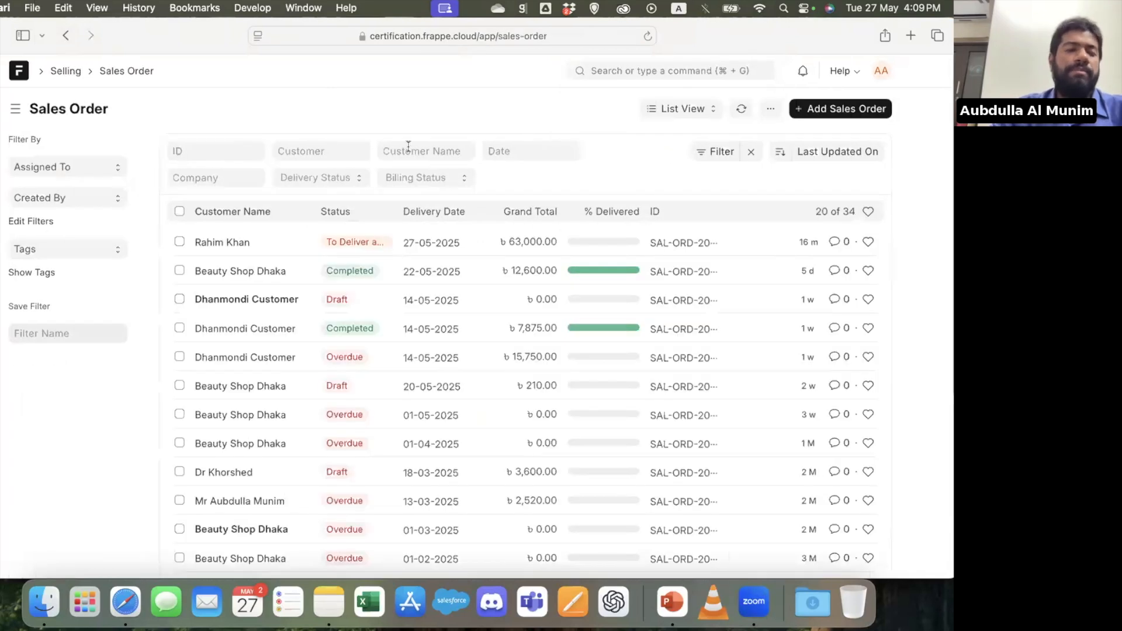
Go to the Buying workspace, open its dashboard, and examine the purchase figures and Purchase Order Trends chart
click(66, 35)
click(31, 74)
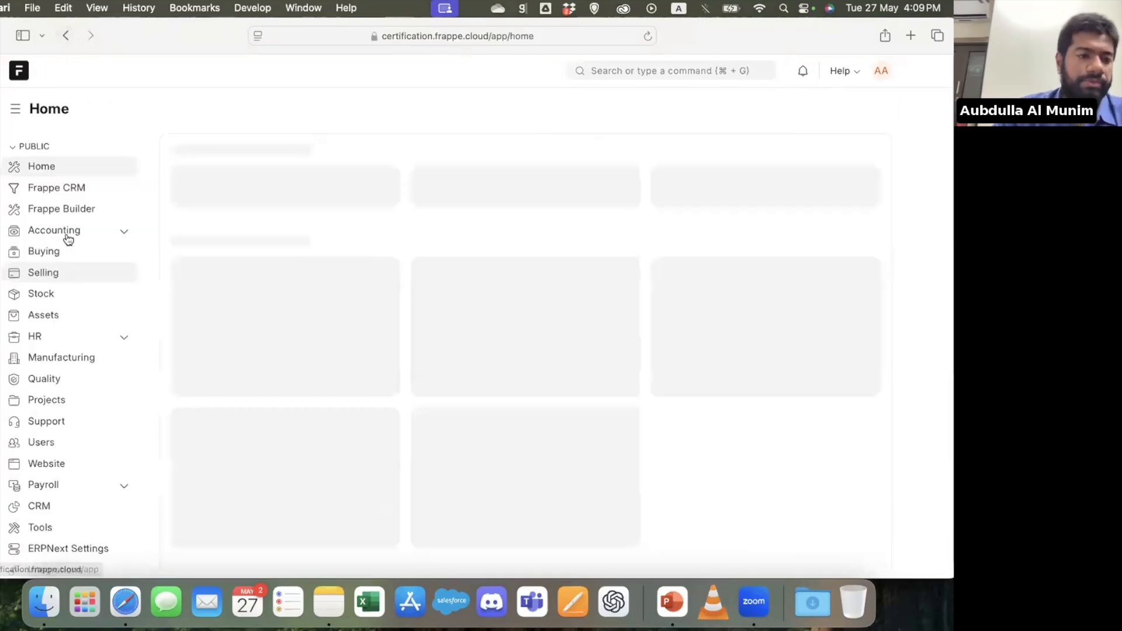
click(56, 253)
scroll(471, 383, down, 5)
scroll(471, 383, down, 1)
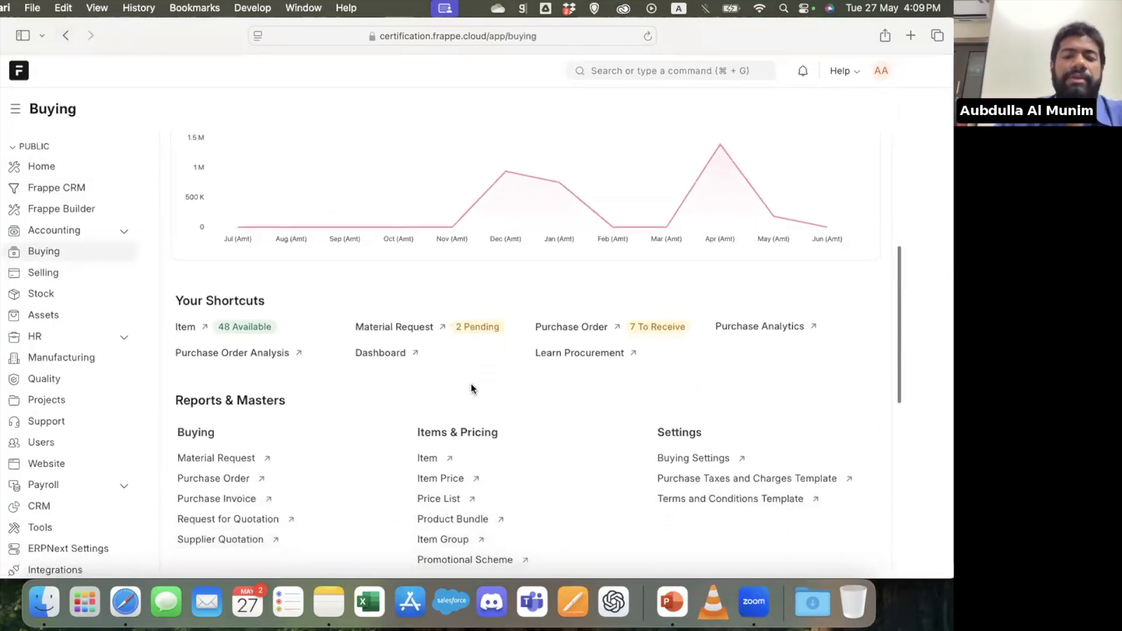
click(390, 354)
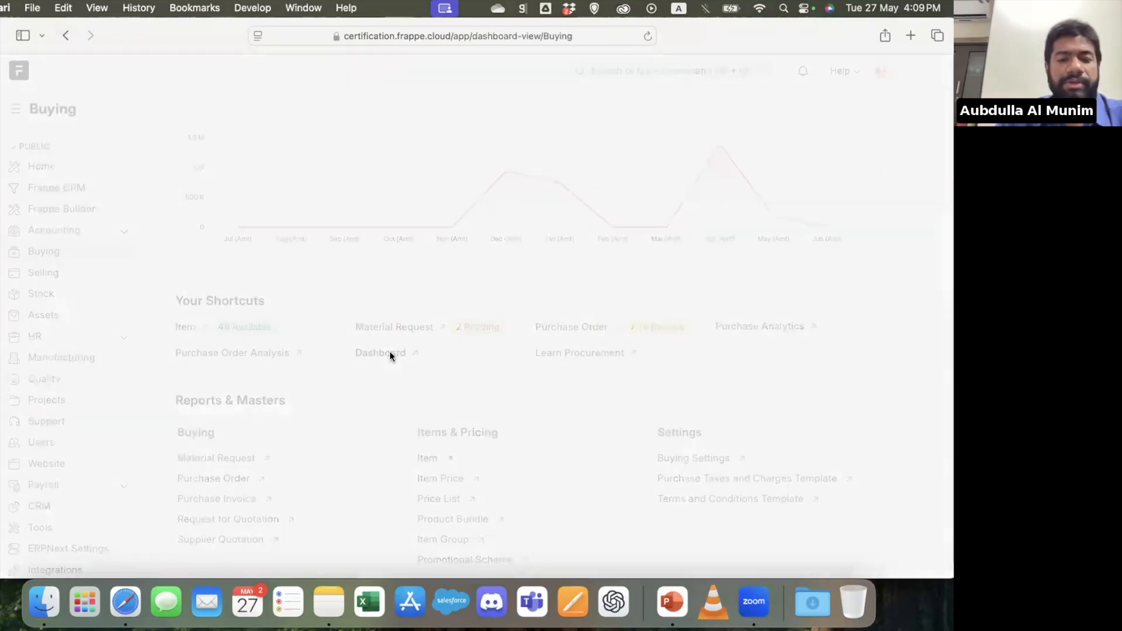
scroll(389, 351, down, 10)
scroll(390, 352, up, 10)
mouse_move(390, 354)
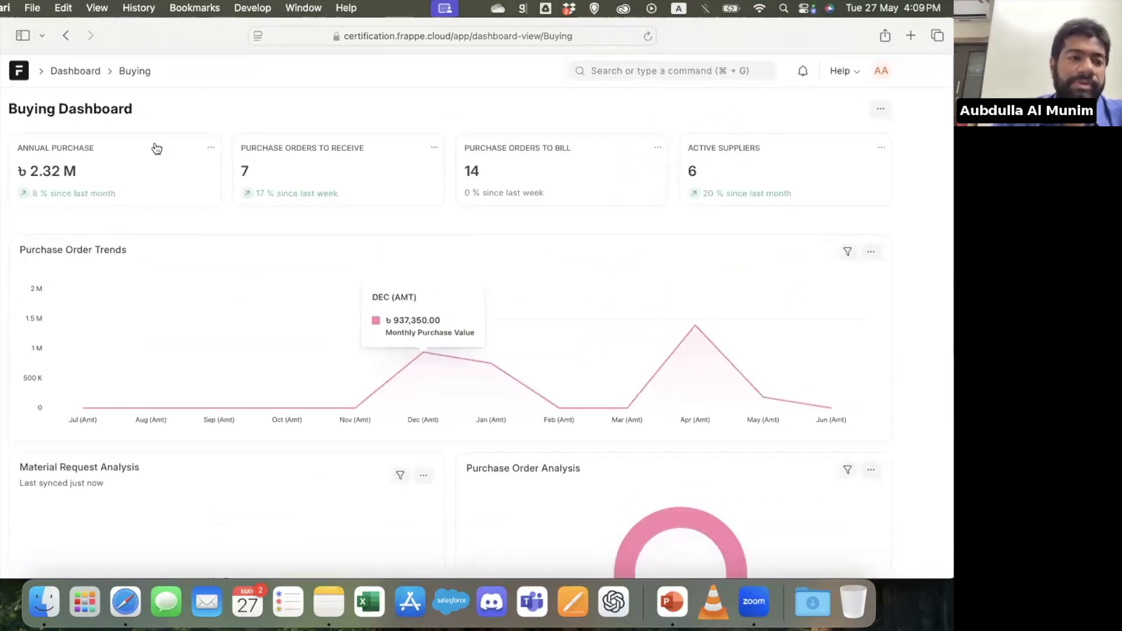
From the Selling workspace, list the sales orders to deliver and open the To Deliver and Bill order dated 27-05-2025
click(68, 39)
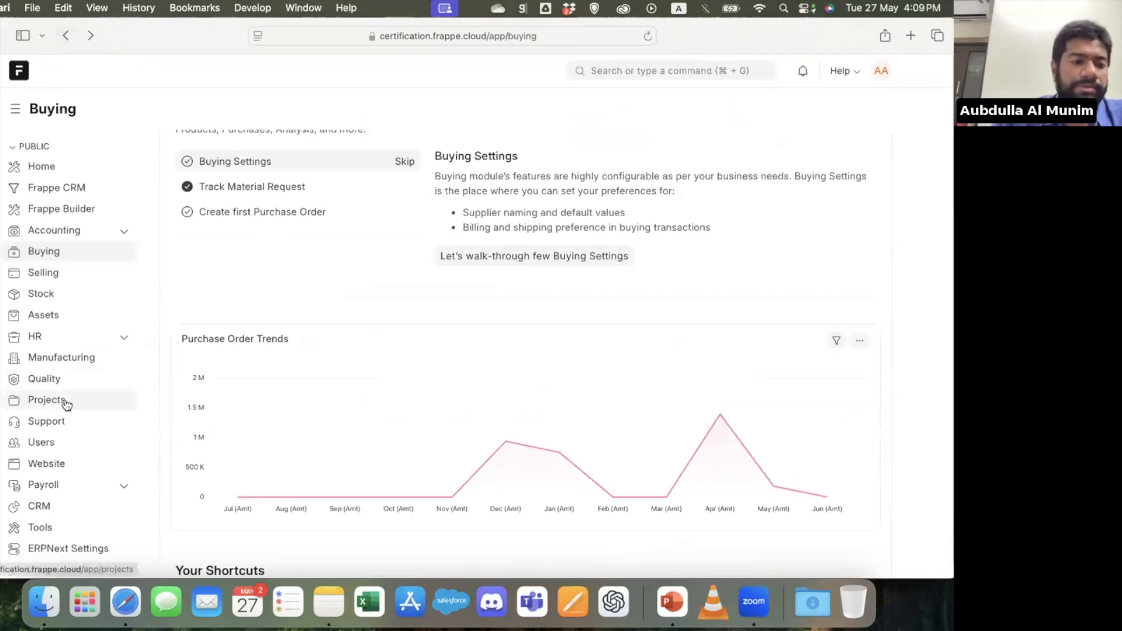
click(62, 278)
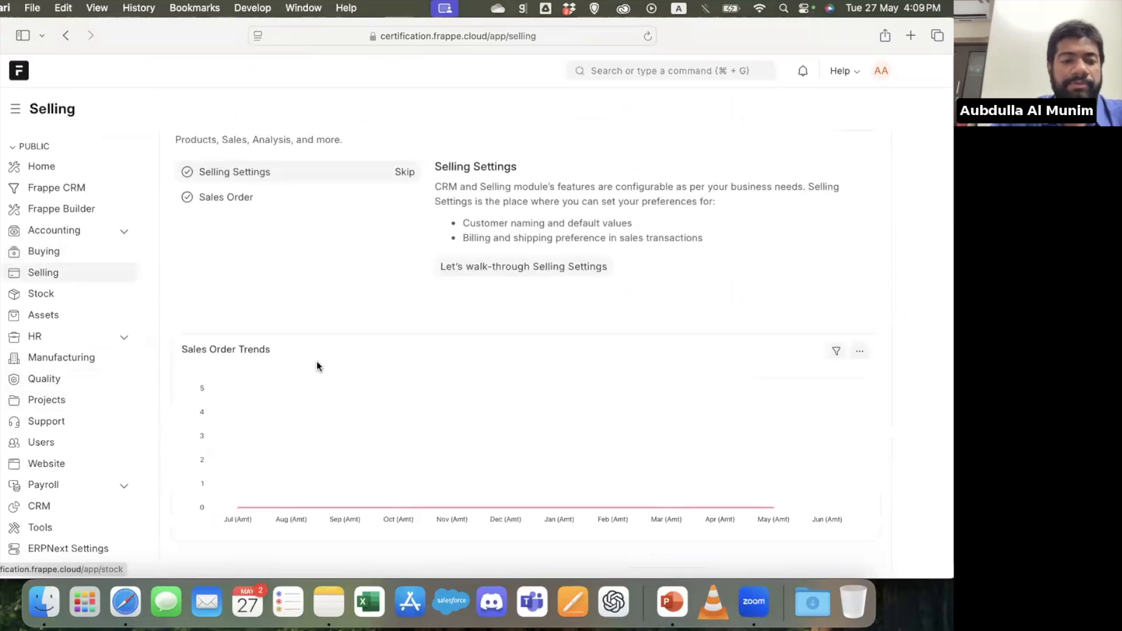
scroll(317, 366, down, 5)
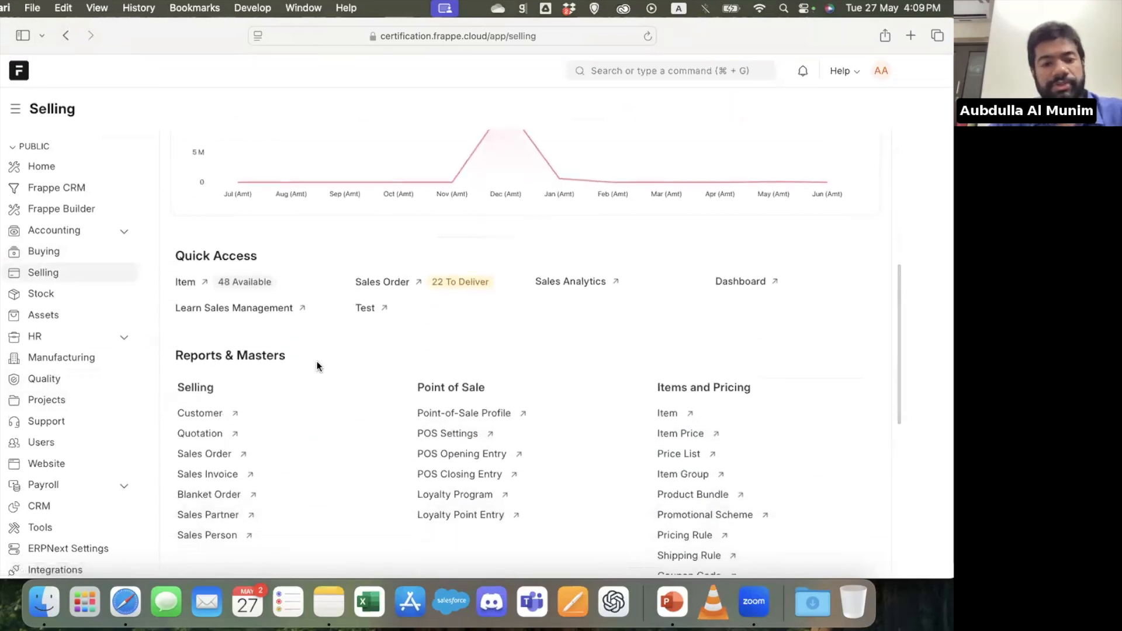
click(382, 281)
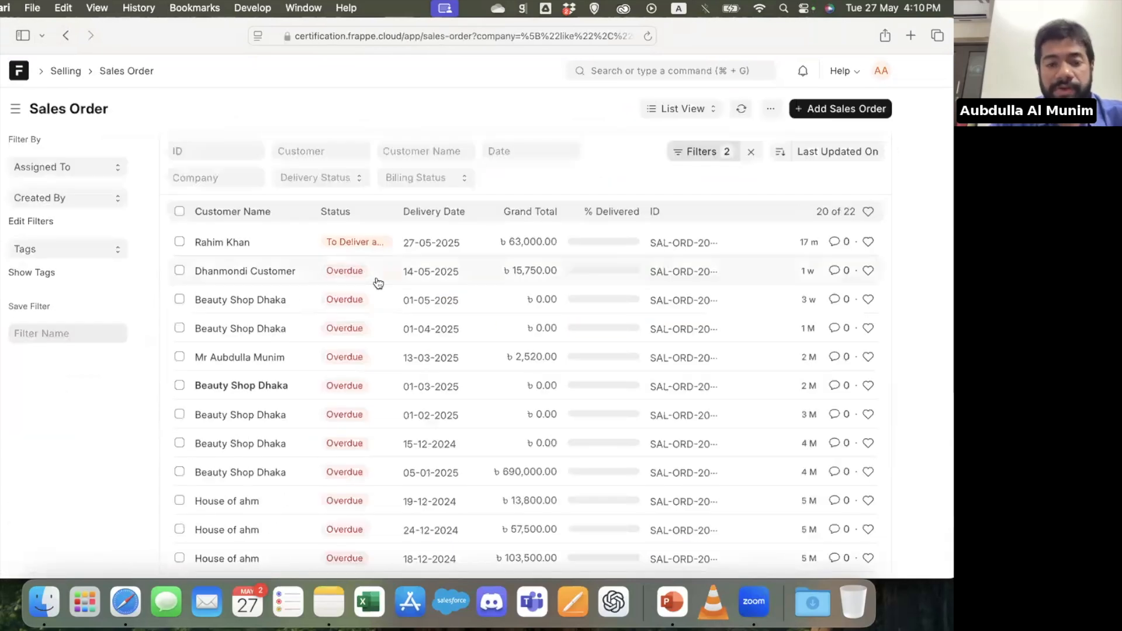
click(228, 242)
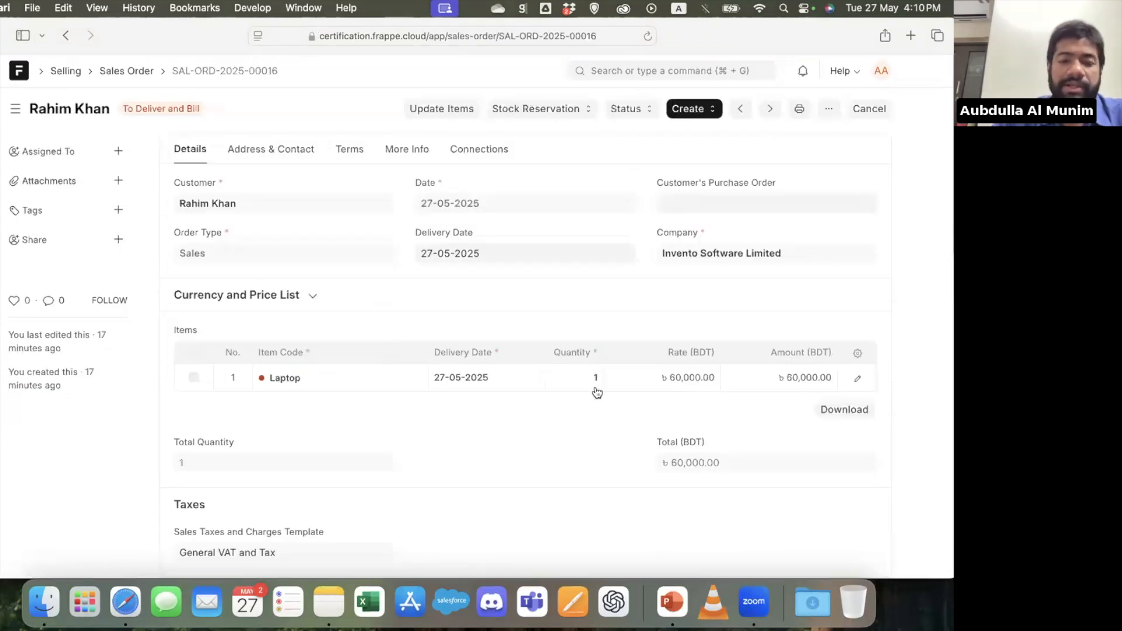
Create a delivery note from the laptop sales order, review its items, and save it as a draft
click(693, 110)
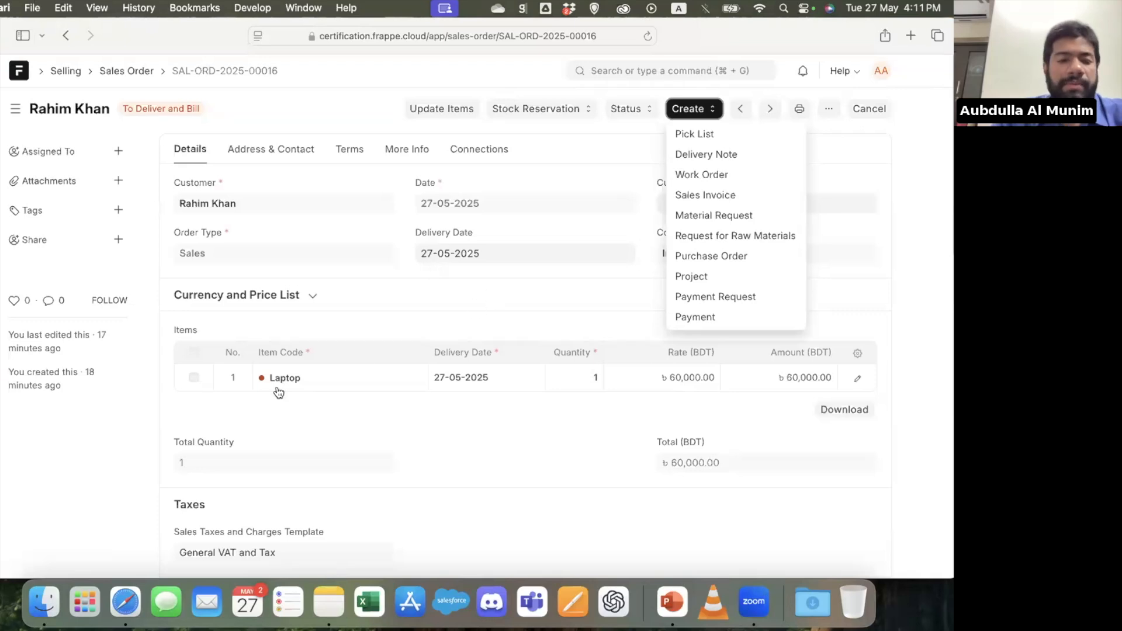
click(431, 444)
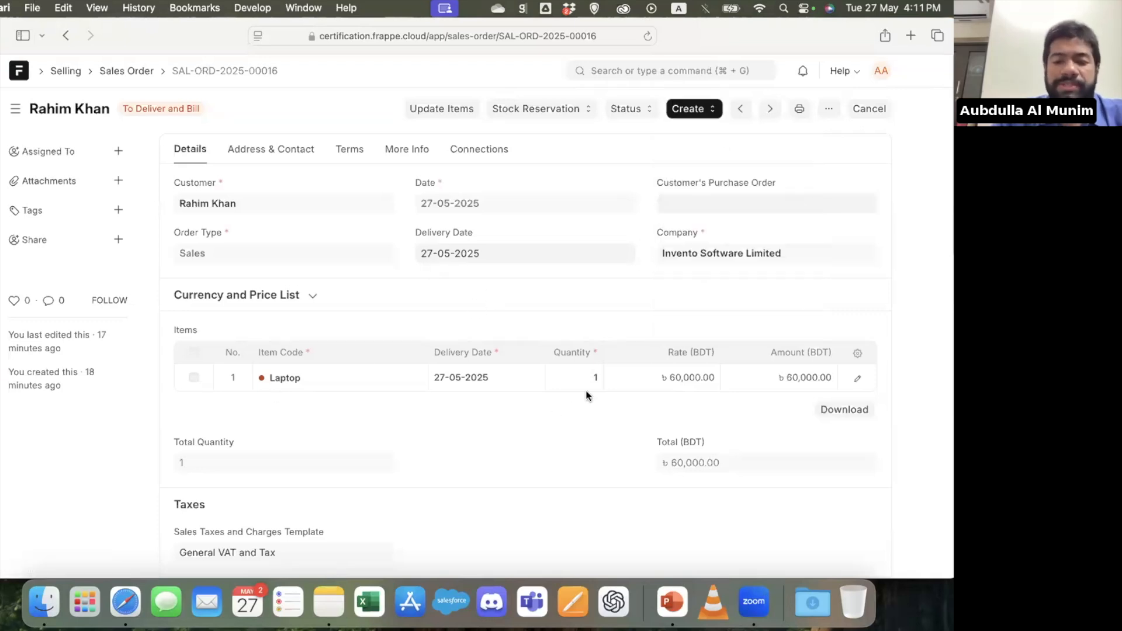
click(708, 110)
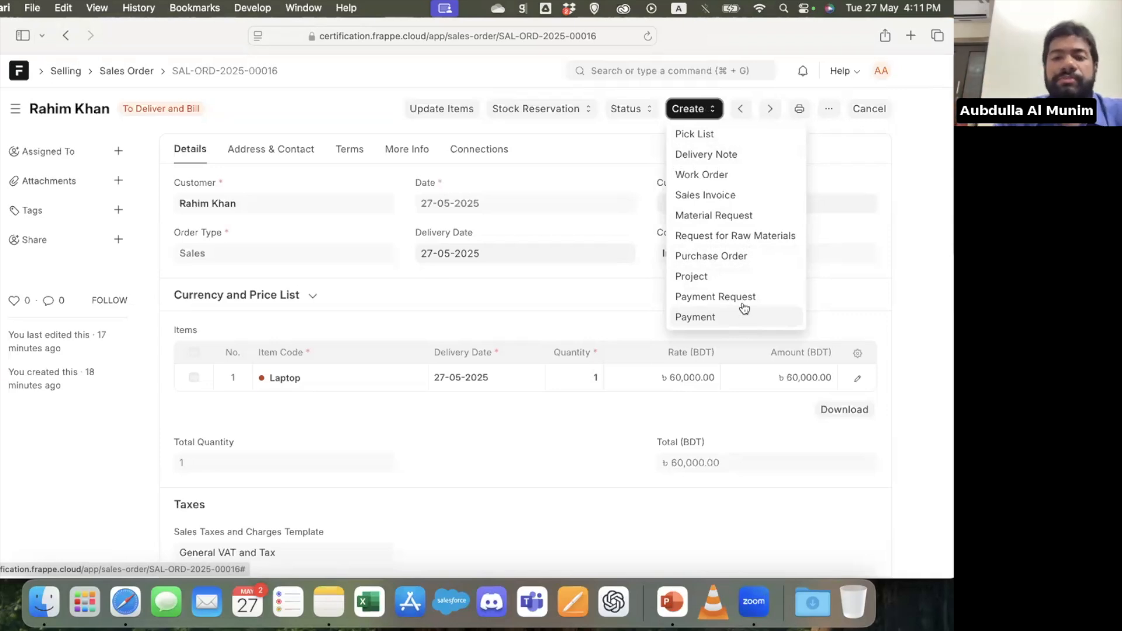
click(762, 167)
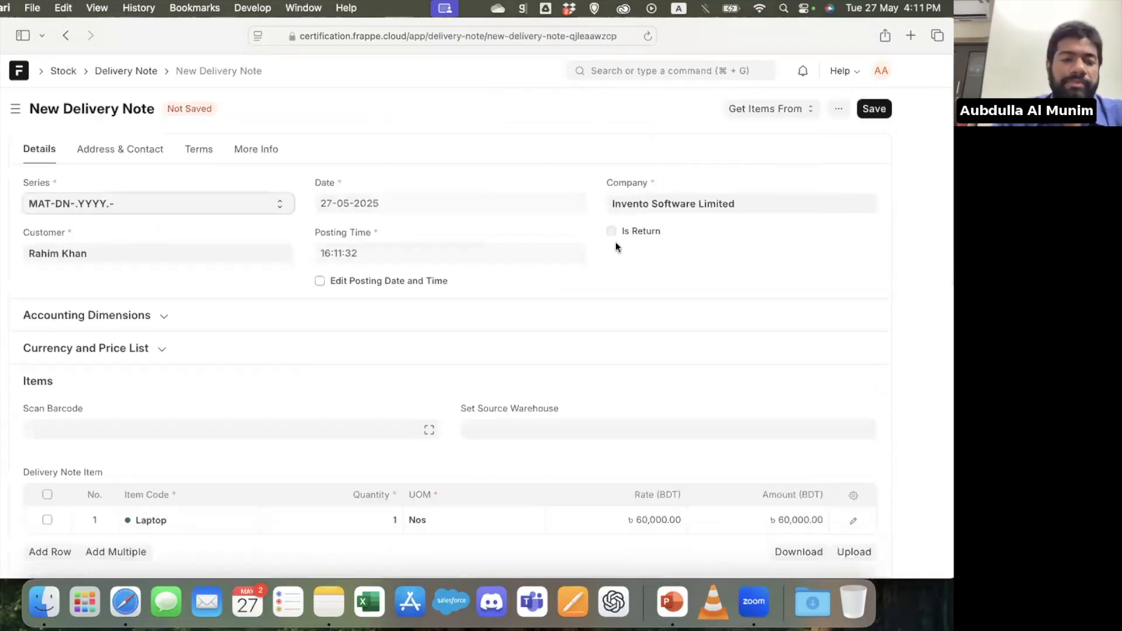
scroll(559, 279, down, 3)
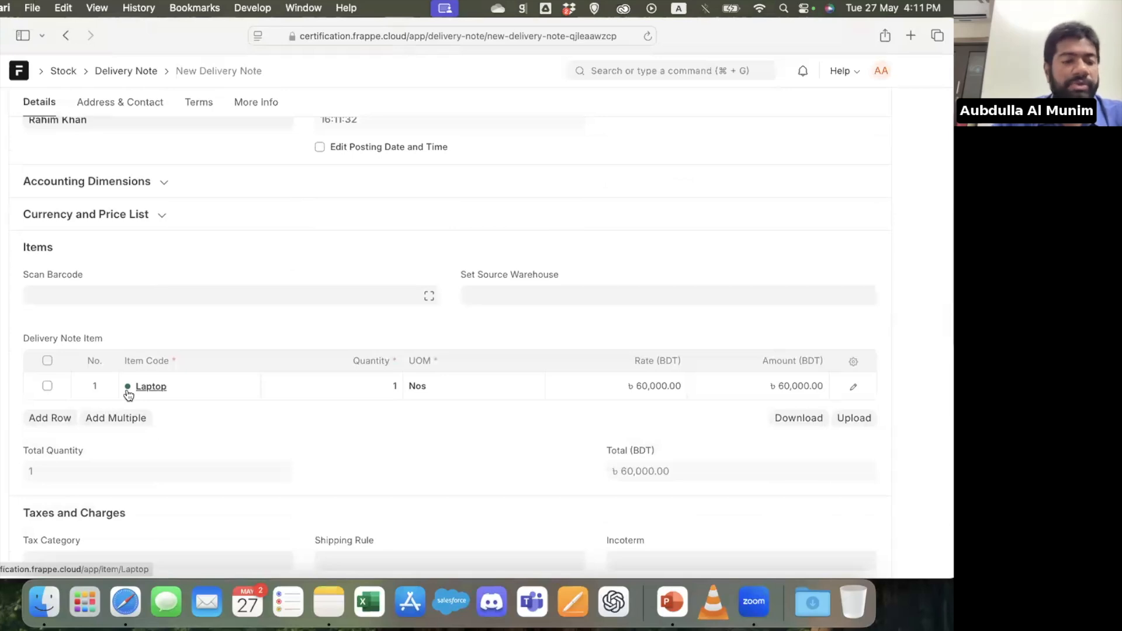
scroll(453, 465, up, 3)
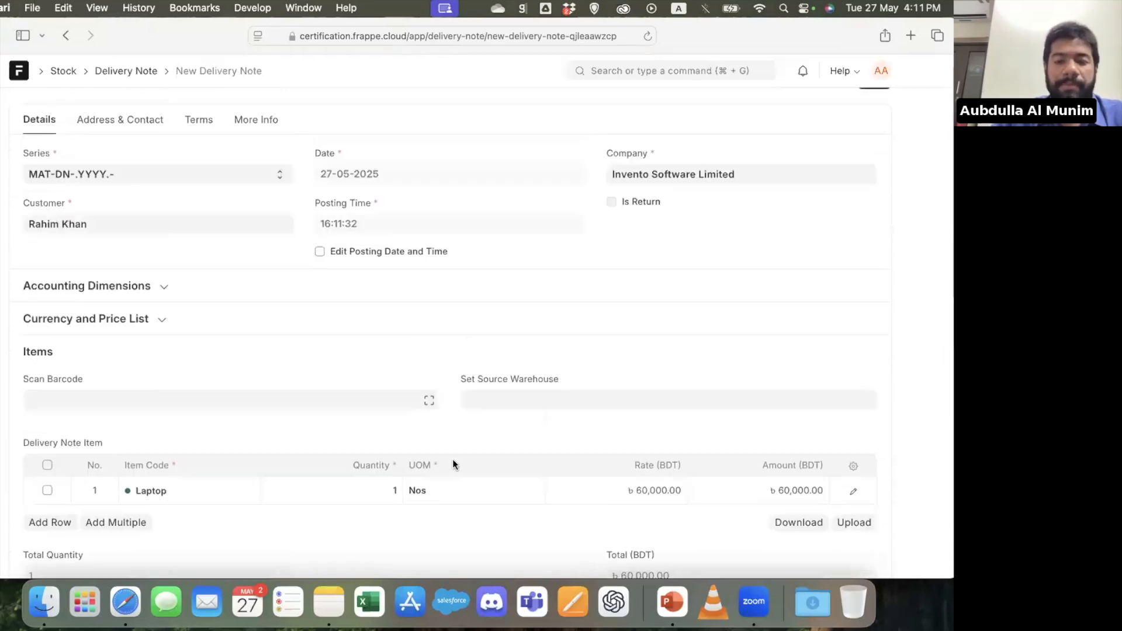
click(871, 109)
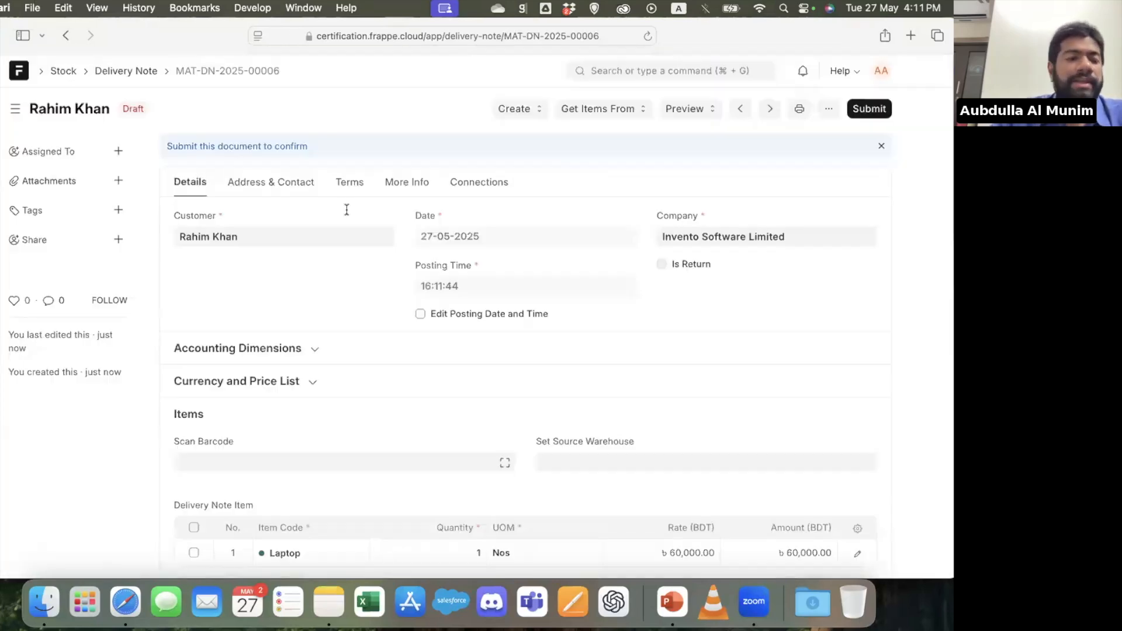
Check the delivery note's address and contact details and submit the note
click(271, 185)
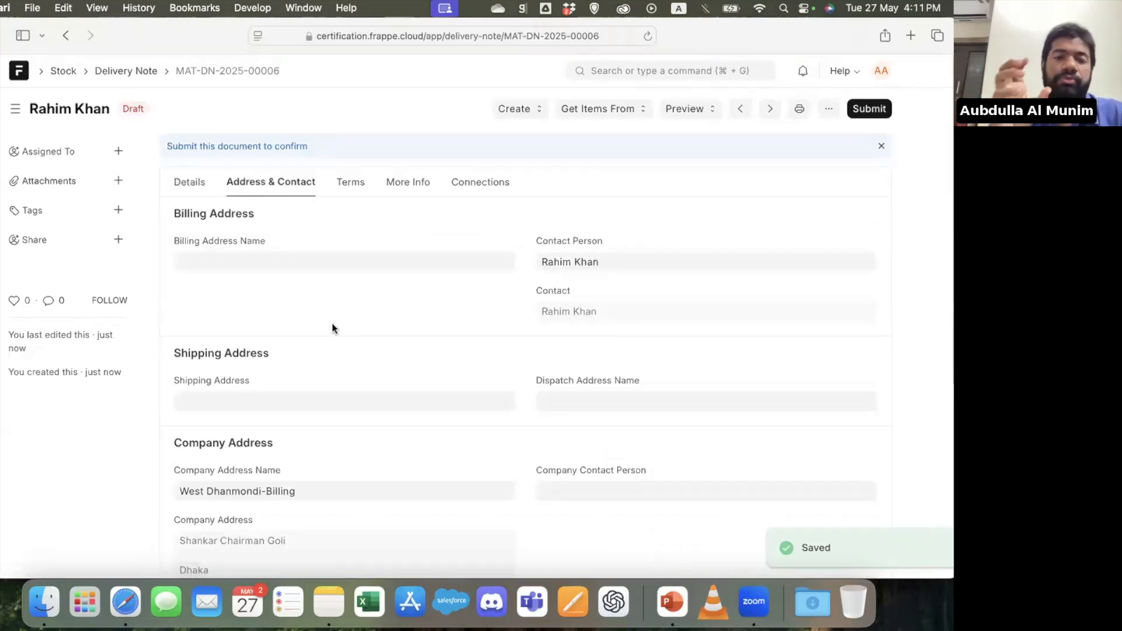
click(878, 110)
key(Return)
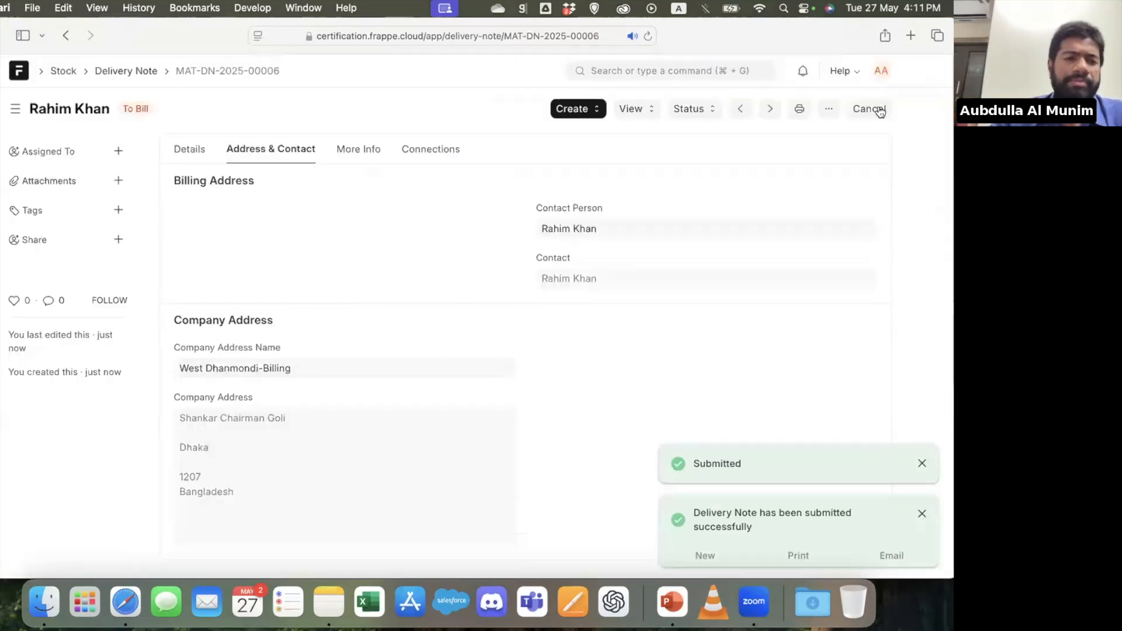
click(579, 111)
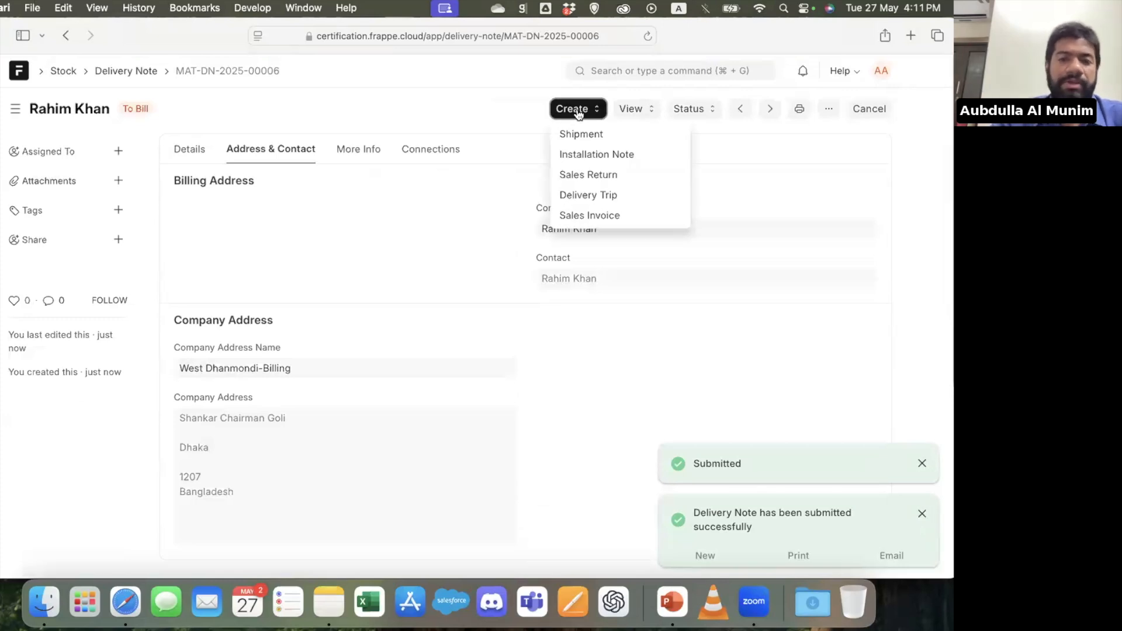
click(630, 196)
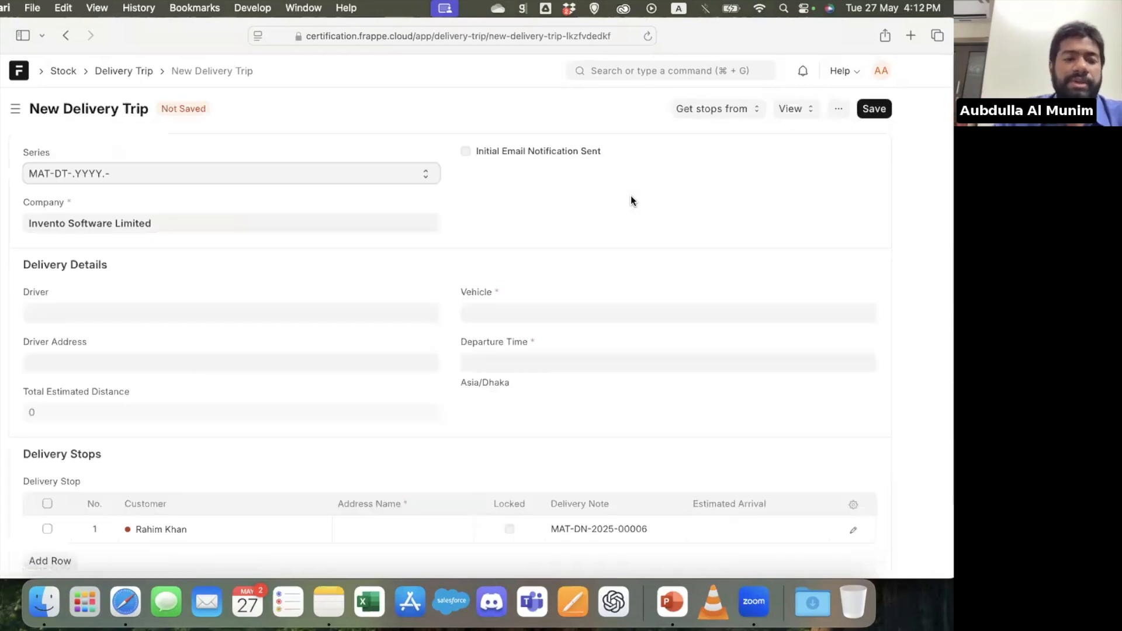
click(530, 311)
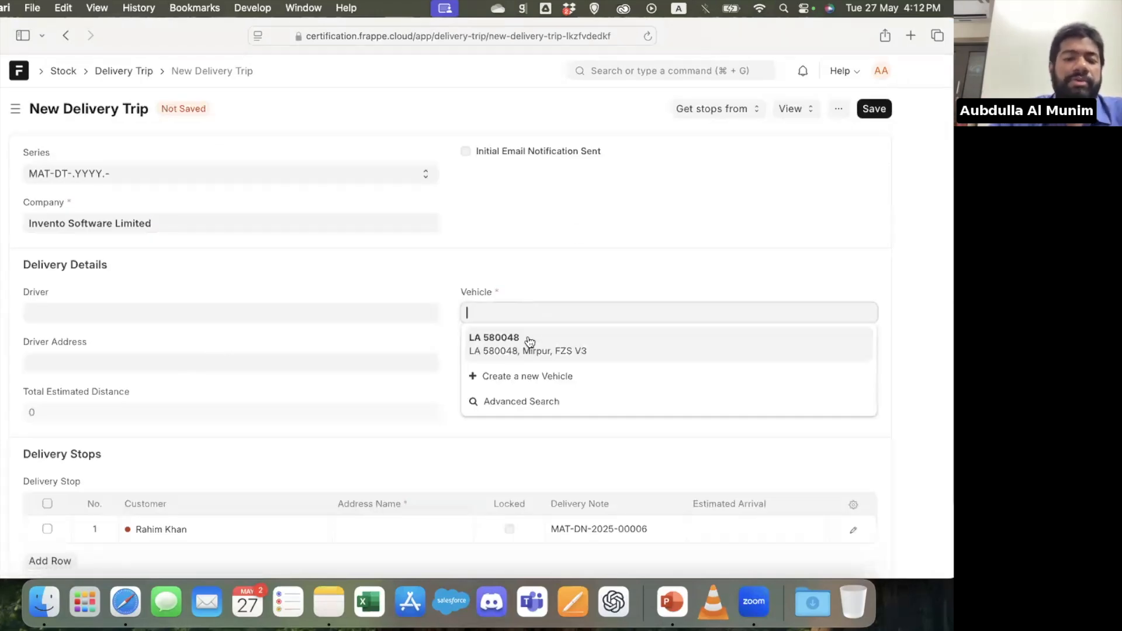
click(527, 342)
click(520, 362)
click(546, 327)
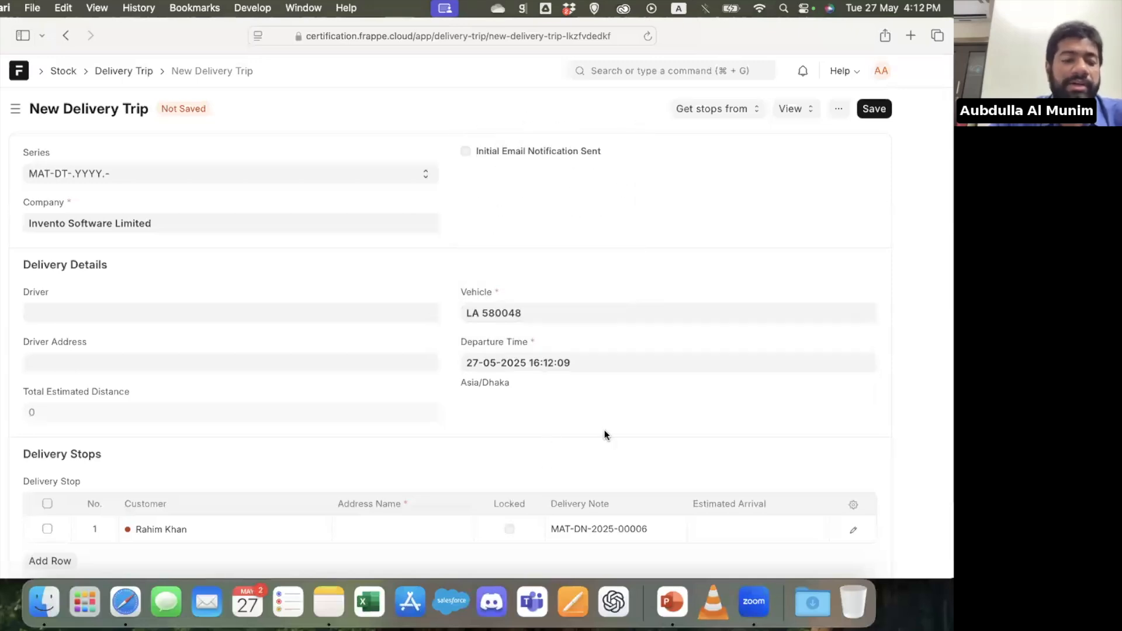
scroll(604, 435, down, 3)
scroll(698, 284, up, 4)
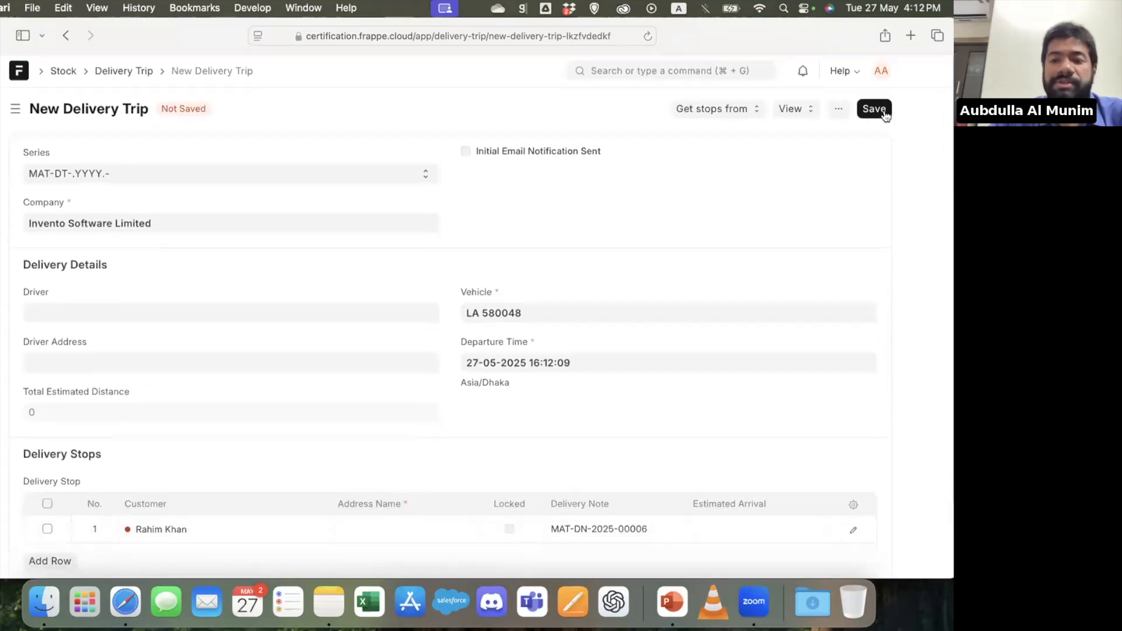
Try to save the delivery trip, start a new address for its delivery stop, and enter the street address in Address Line 1
click(885, 110)
click(388, 374)
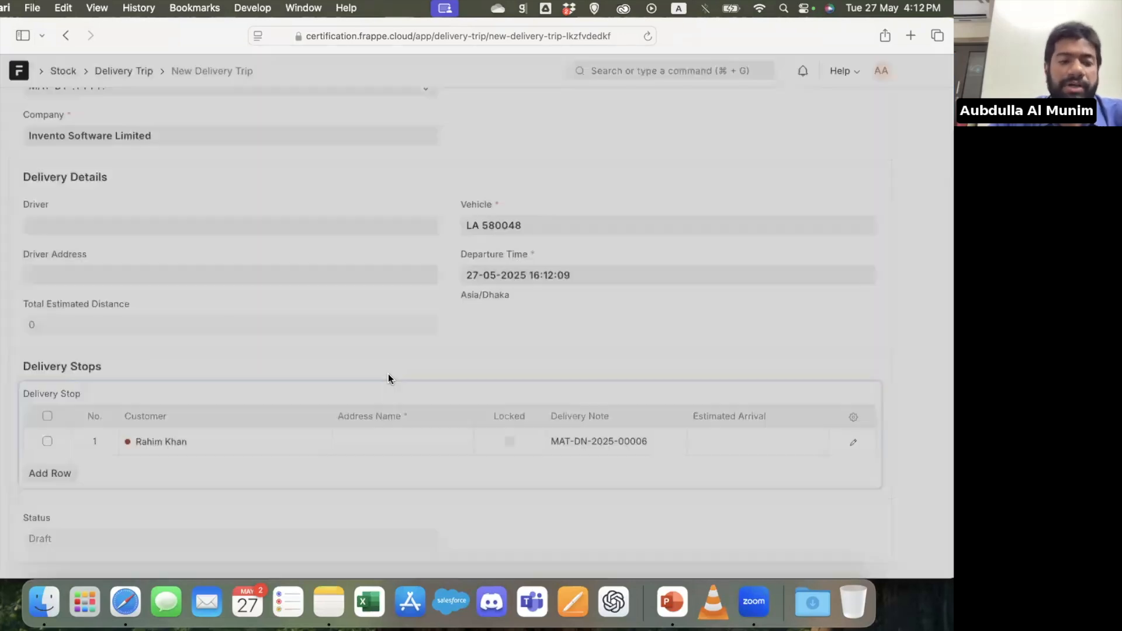
click(376, 451)
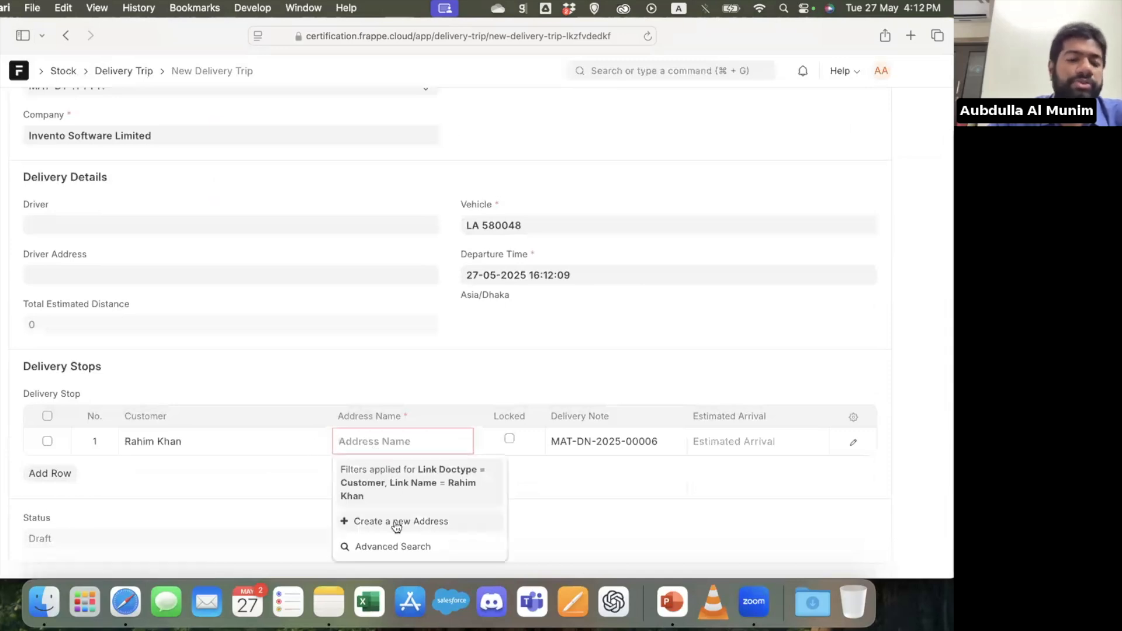
click(390, 519)
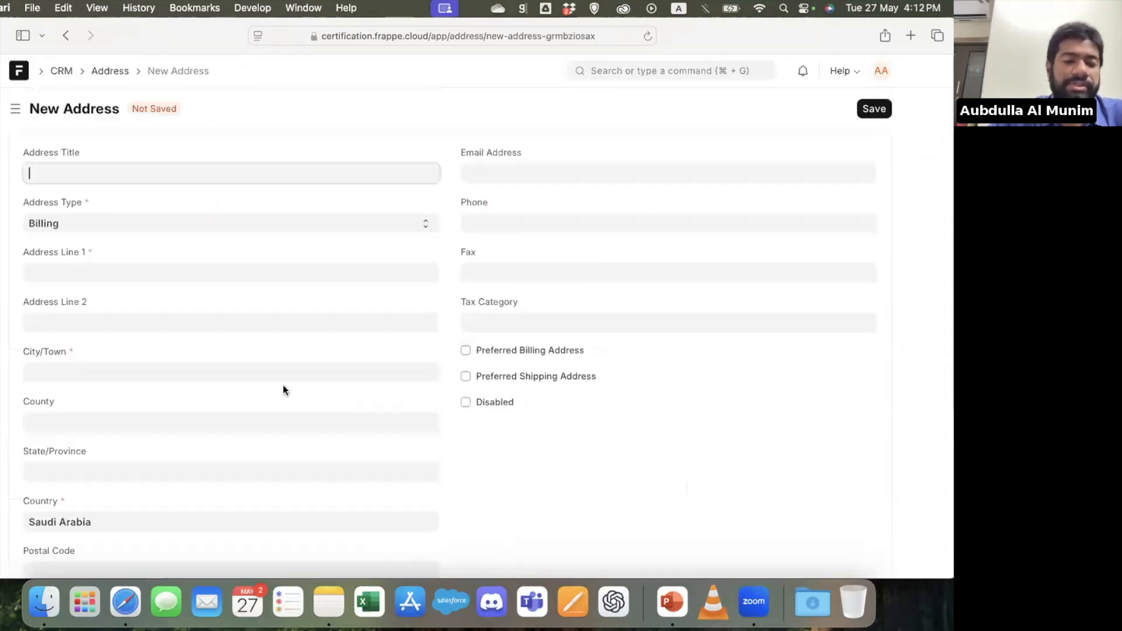
click(76, 277)
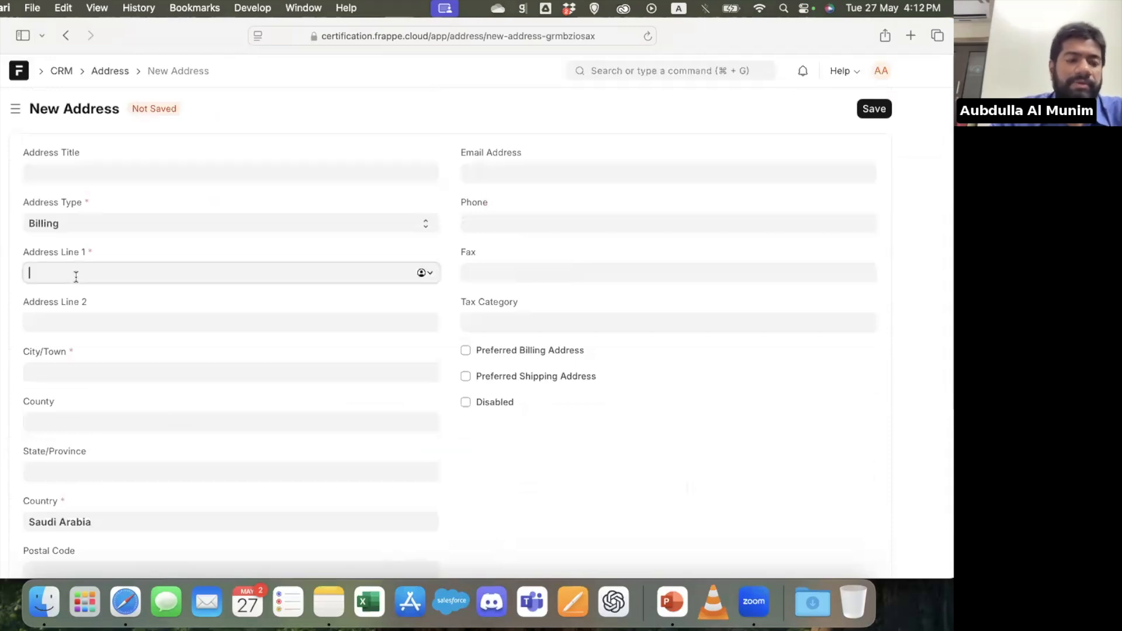
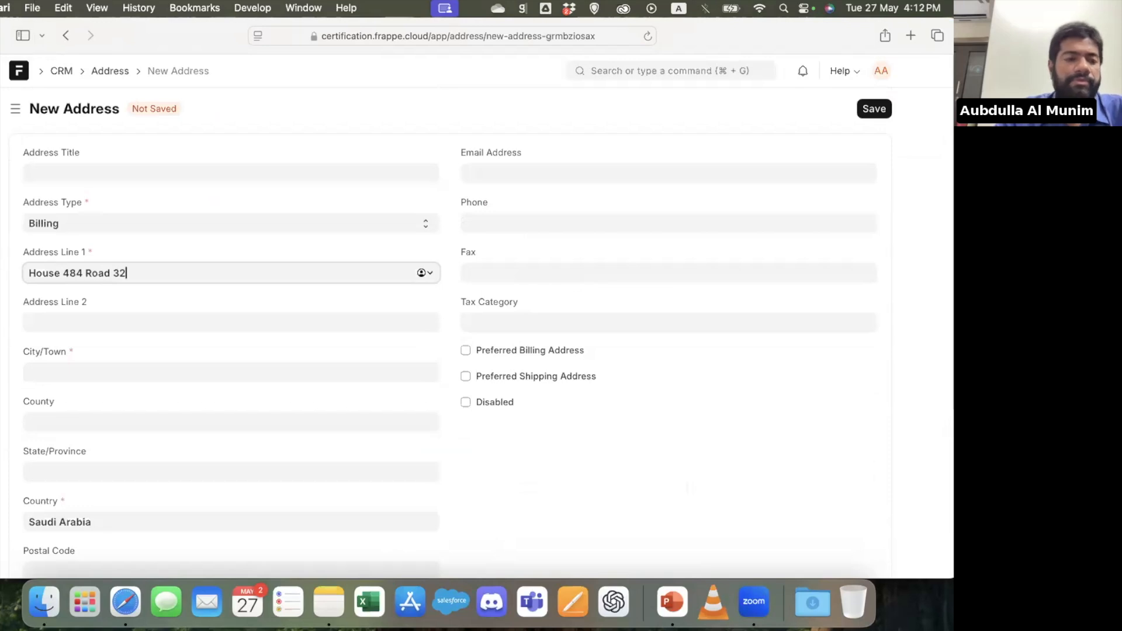
Fill in the new address's city and set its country to Bangladesh
click(116, 379)
text(Mohakhali)
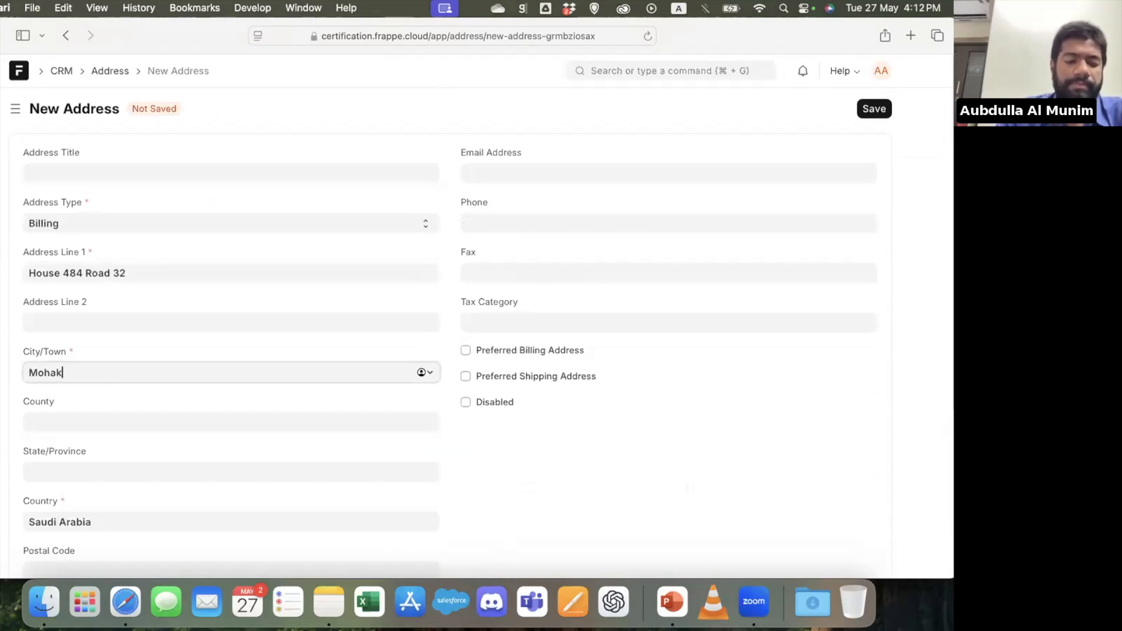
scroll(130, 390, down, 5)
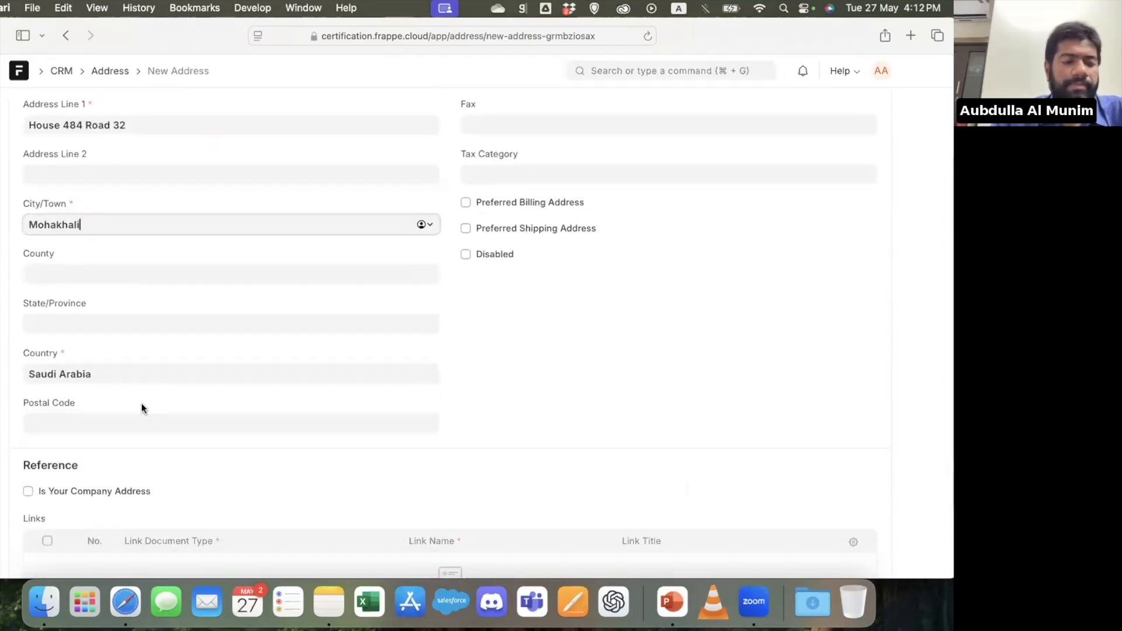
key(Tab)
key(Tab)
double_click(100, 373)
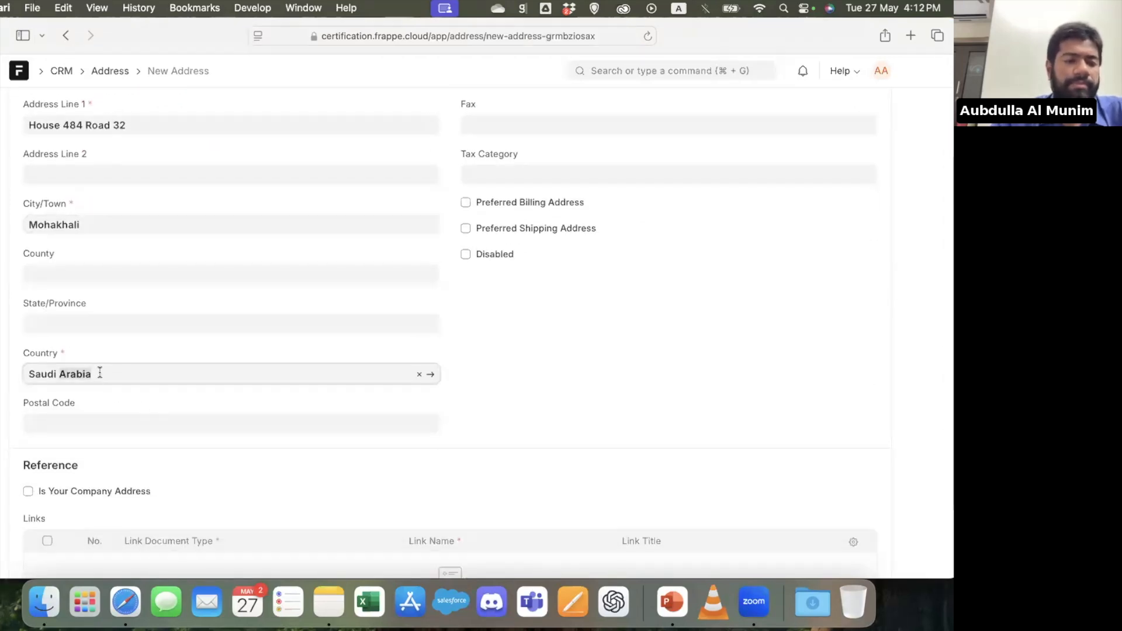
key(super+a)
text(bang)
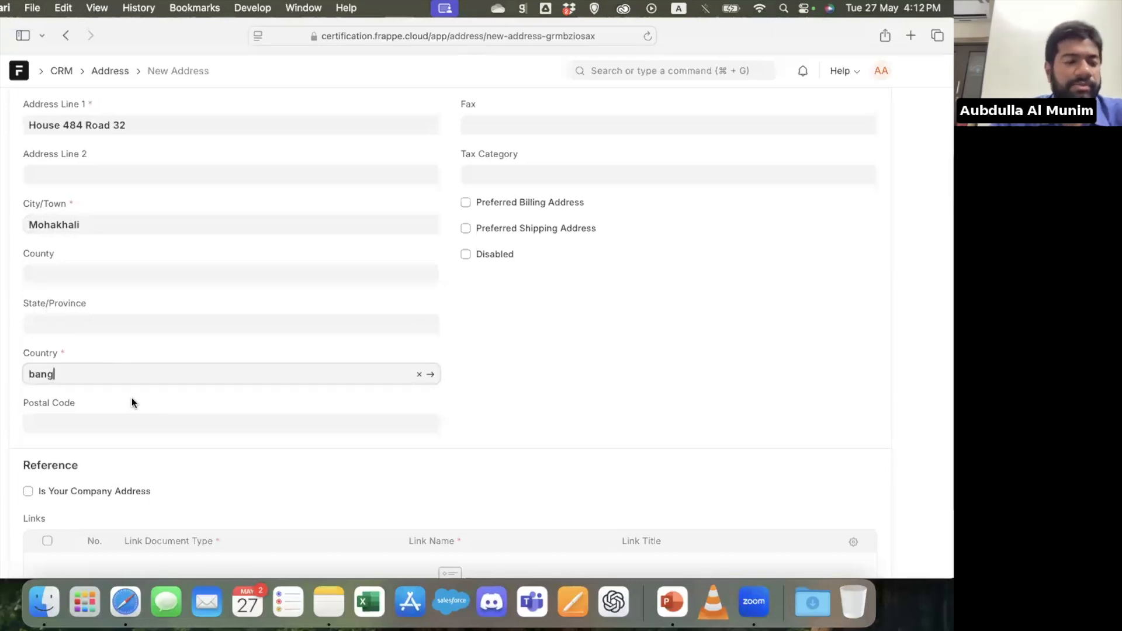
click(115, 402)
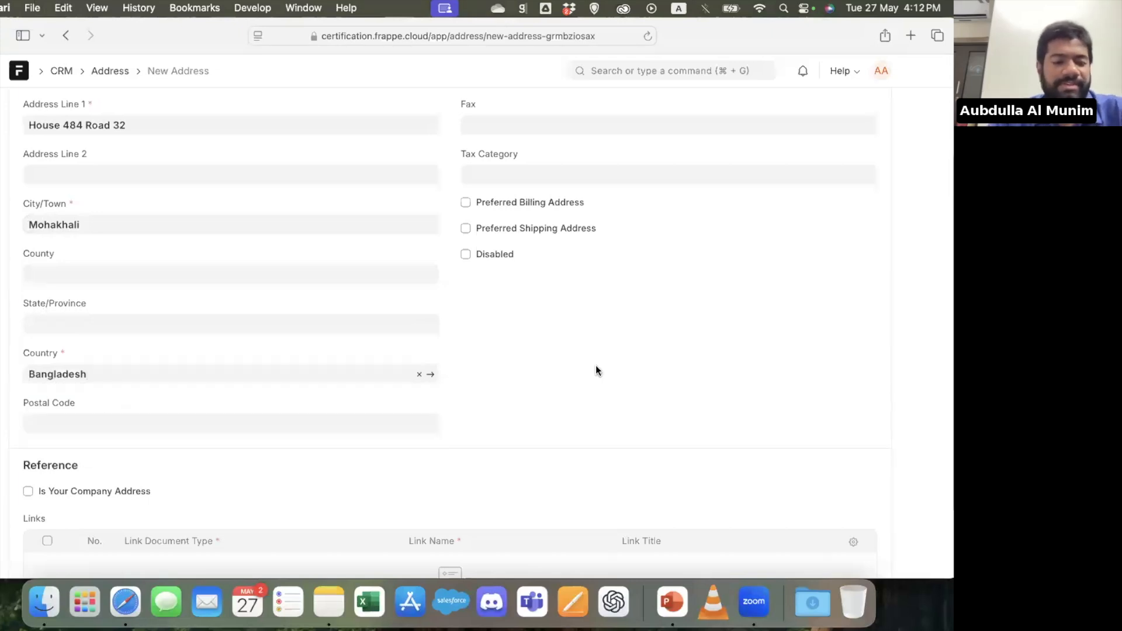
Set the address title to Shipping and save the new address for the delivery stop
key(super+s)
scroll(450, 328, up, 3)
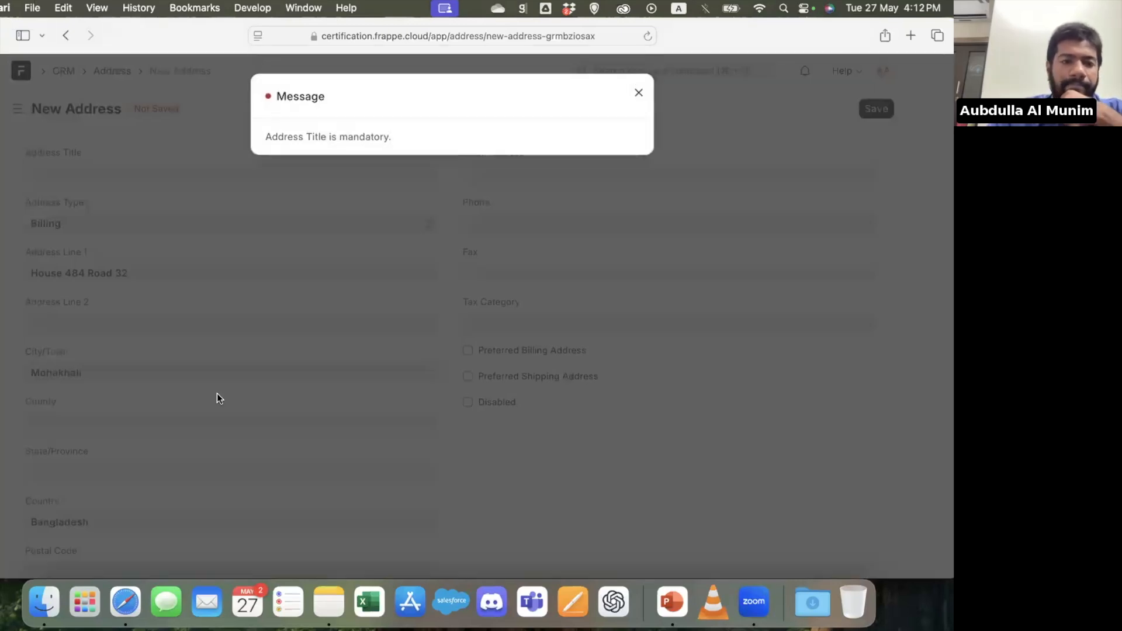
click(216, 394)
click(71, 174)
text(Shipping)
key(super+s)
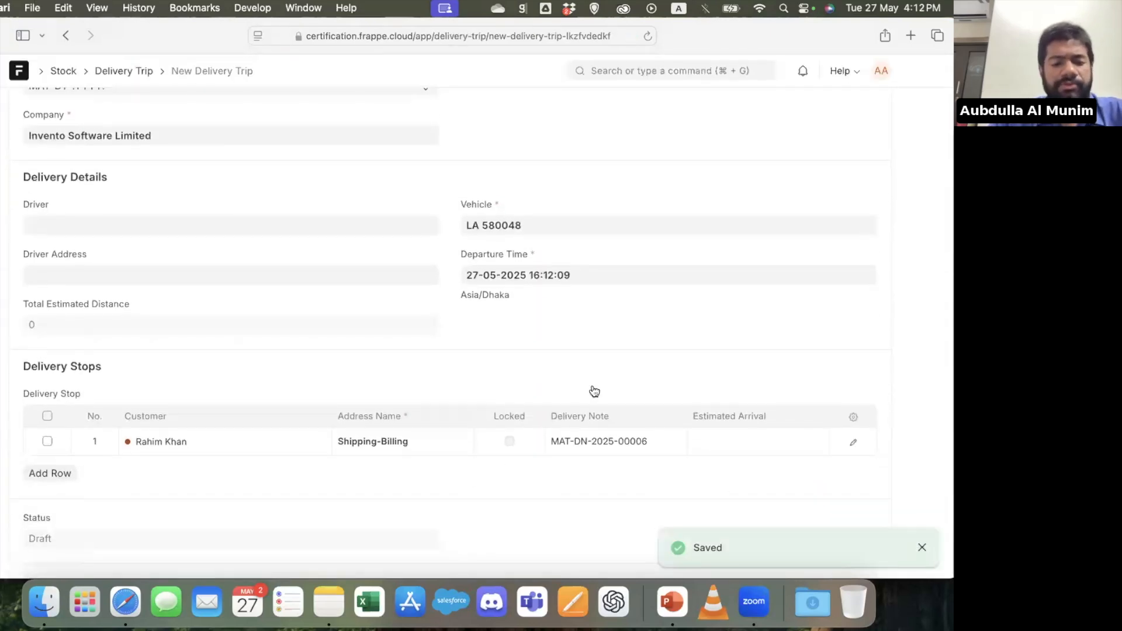
Save the delivery trip with the new stop address and try to submit it
key(super+s)
key(super+s)
key(Return)
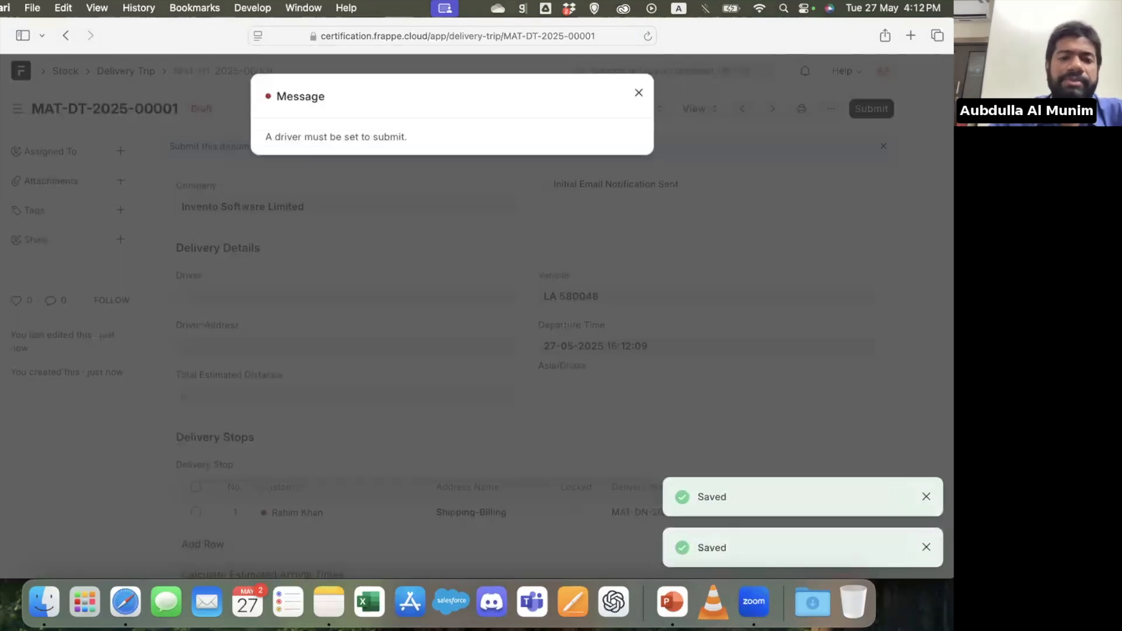
Assign the existing driver to the delivery trip, then save and submit the trip
click(429, 262)
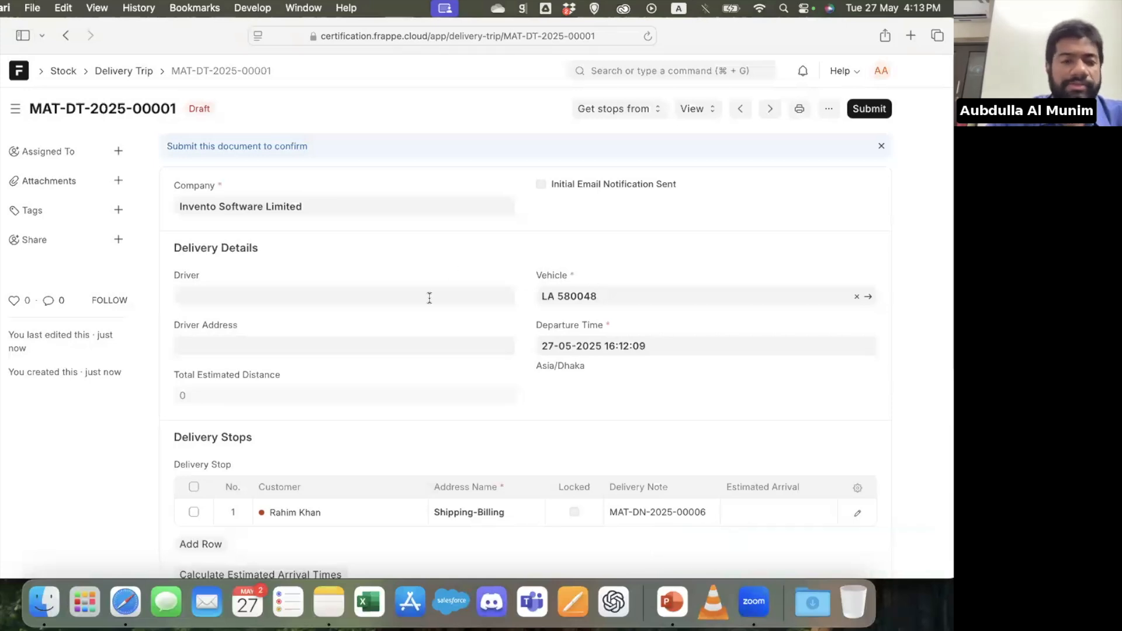
click(258, 298)
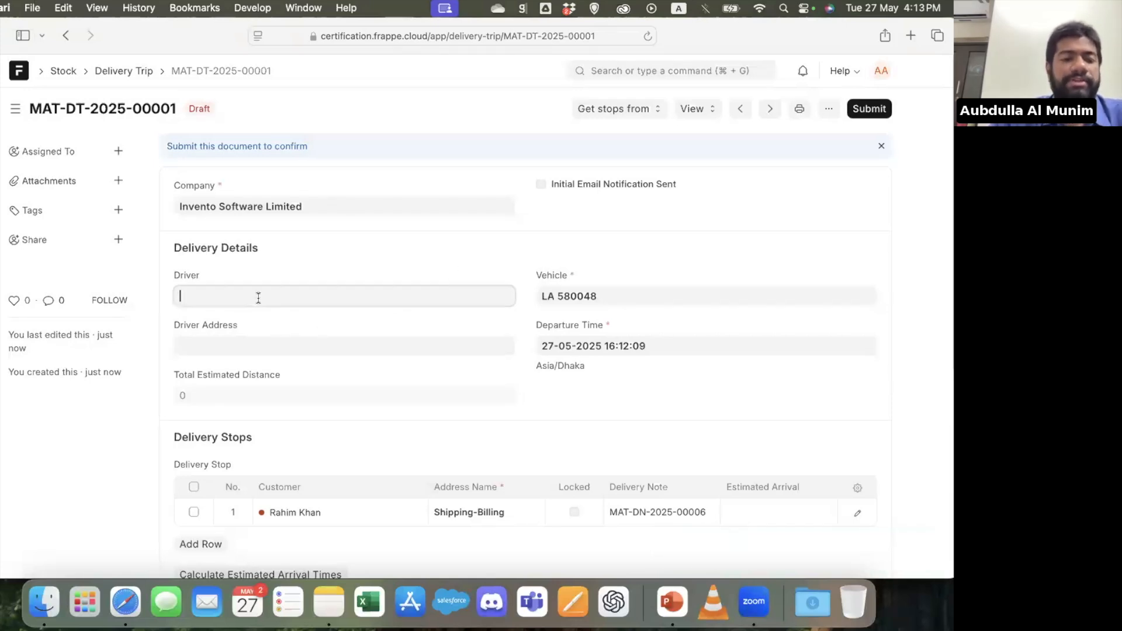
click(270, 325)
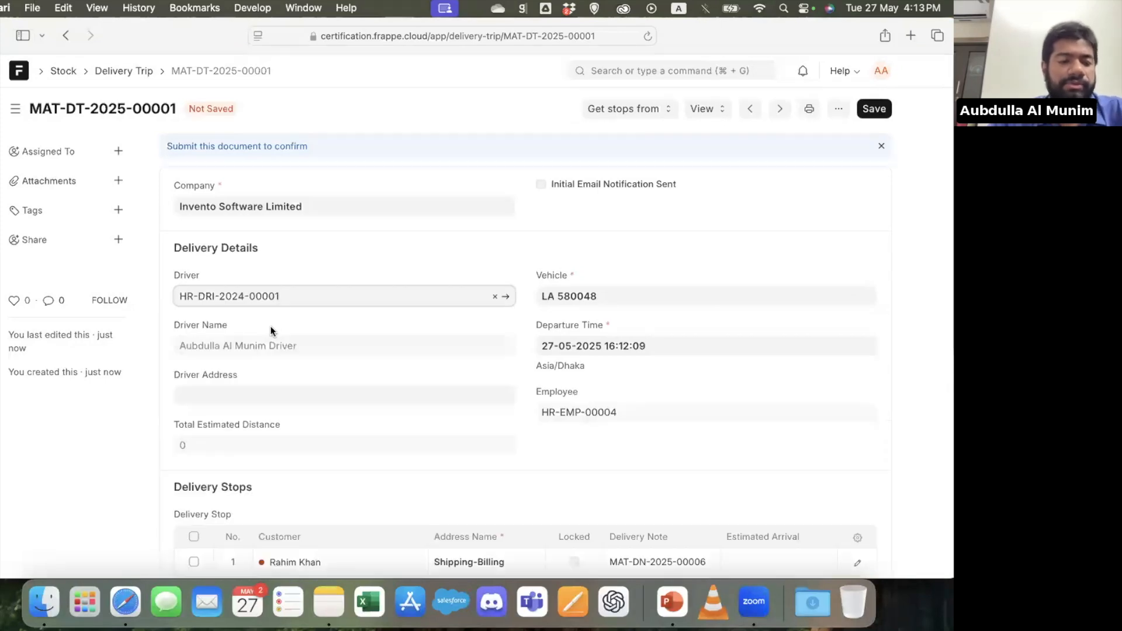
key(super+s)
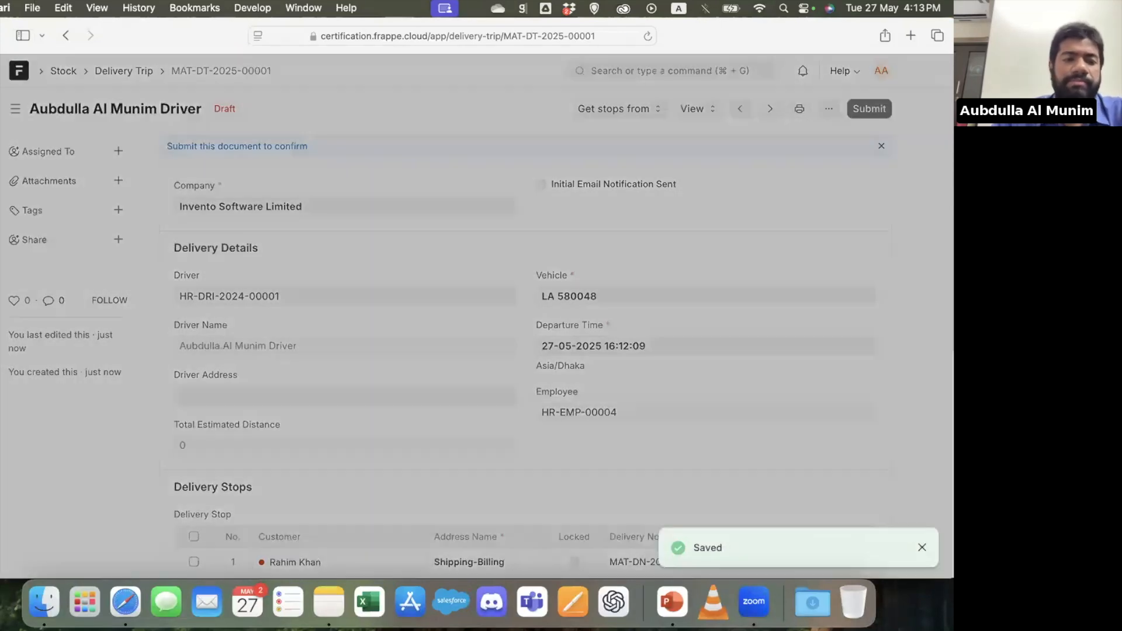
key(Return)
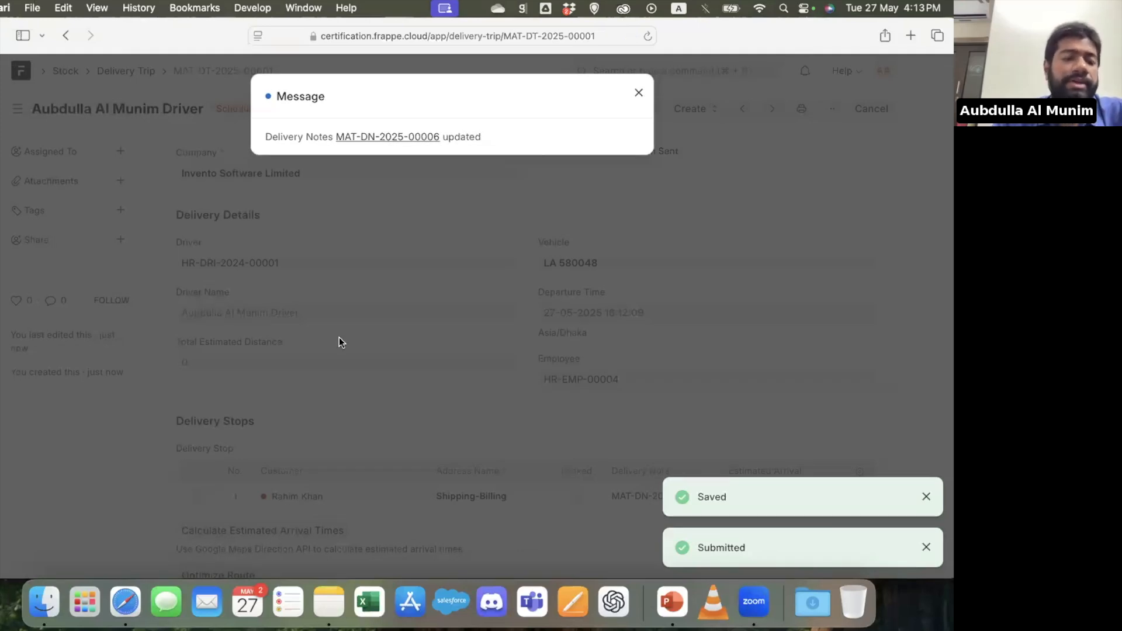
Open the delivery note linked to the trip, check its details, and create a sales invoice from it
click(422, 137)
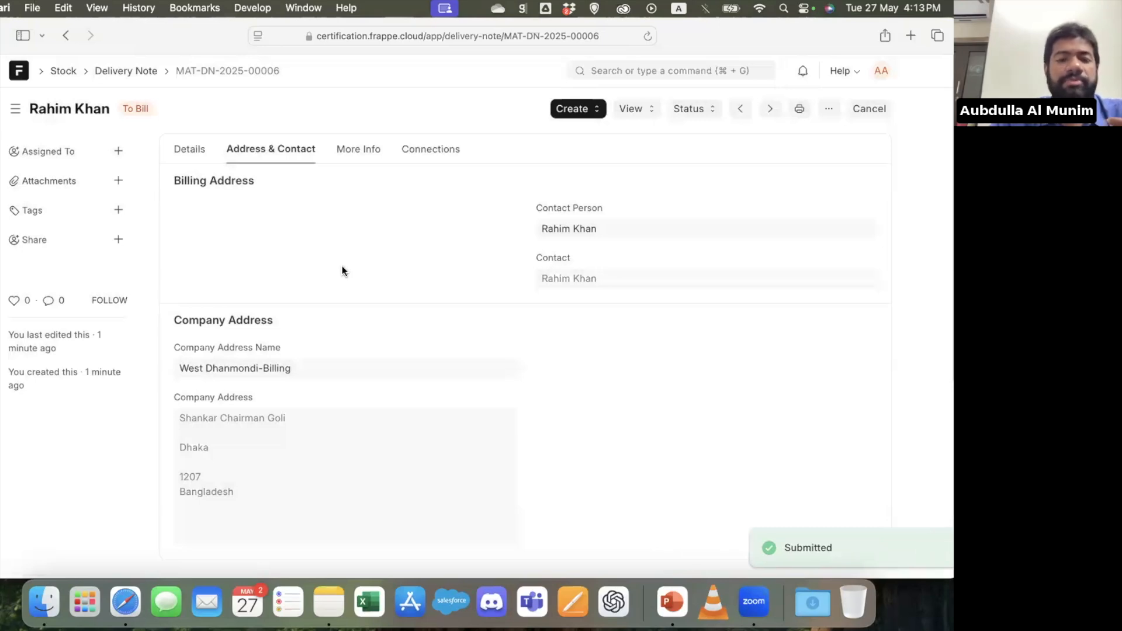
click(197, 153)
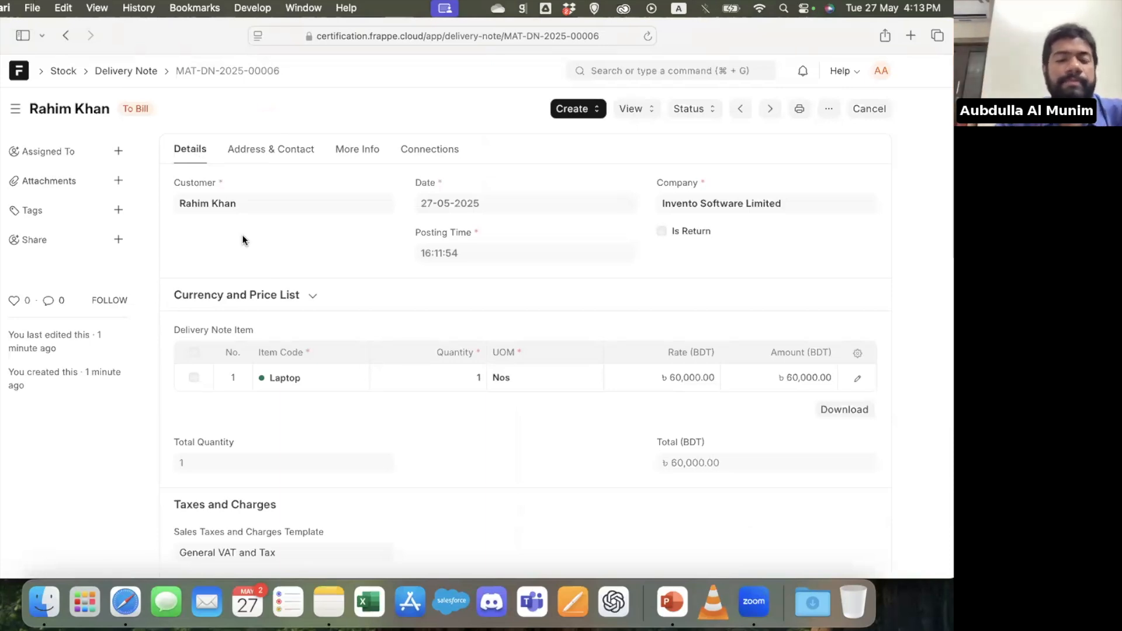
click(573, 108)
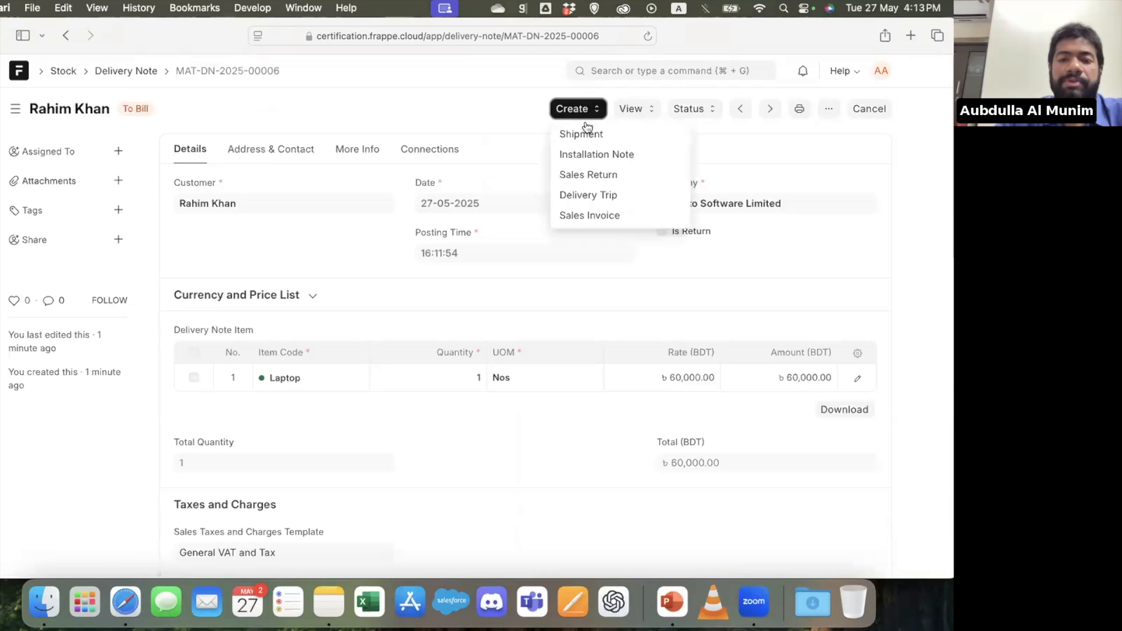
click(628, 212)
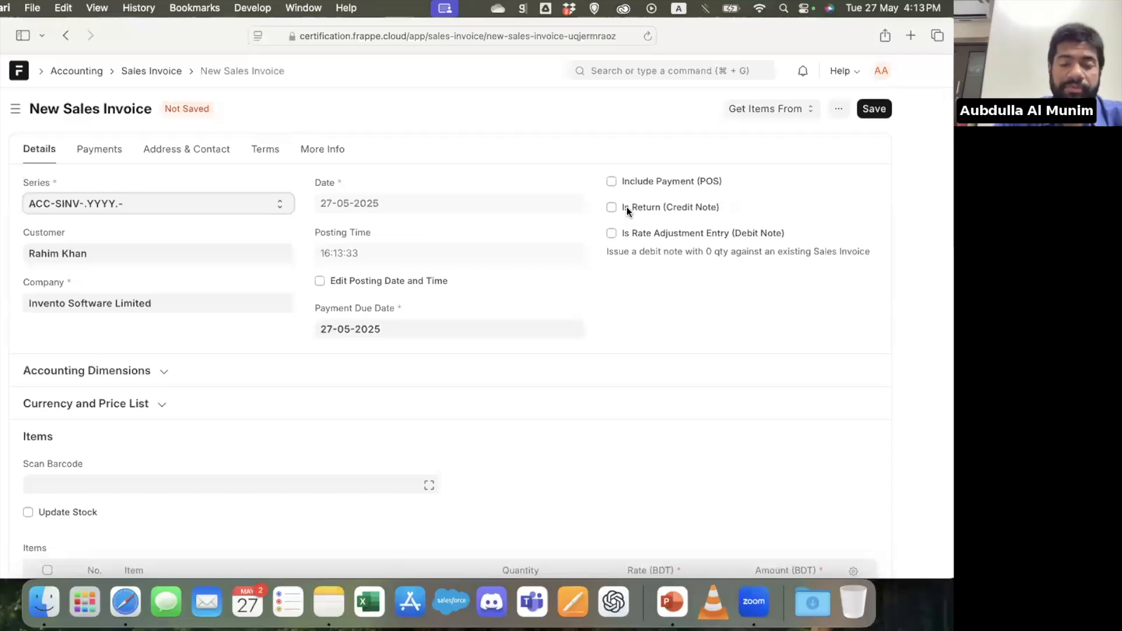
Save and submit the sales invoice for the laptop and review its items
click(887, 110)
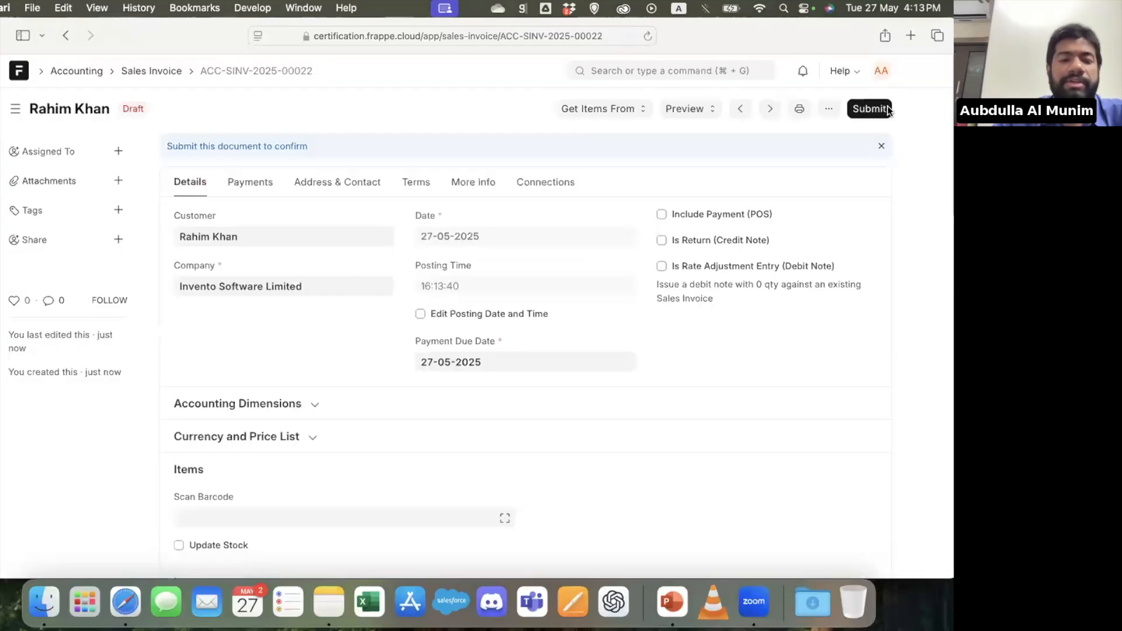
click(888, 110)
key(Return)
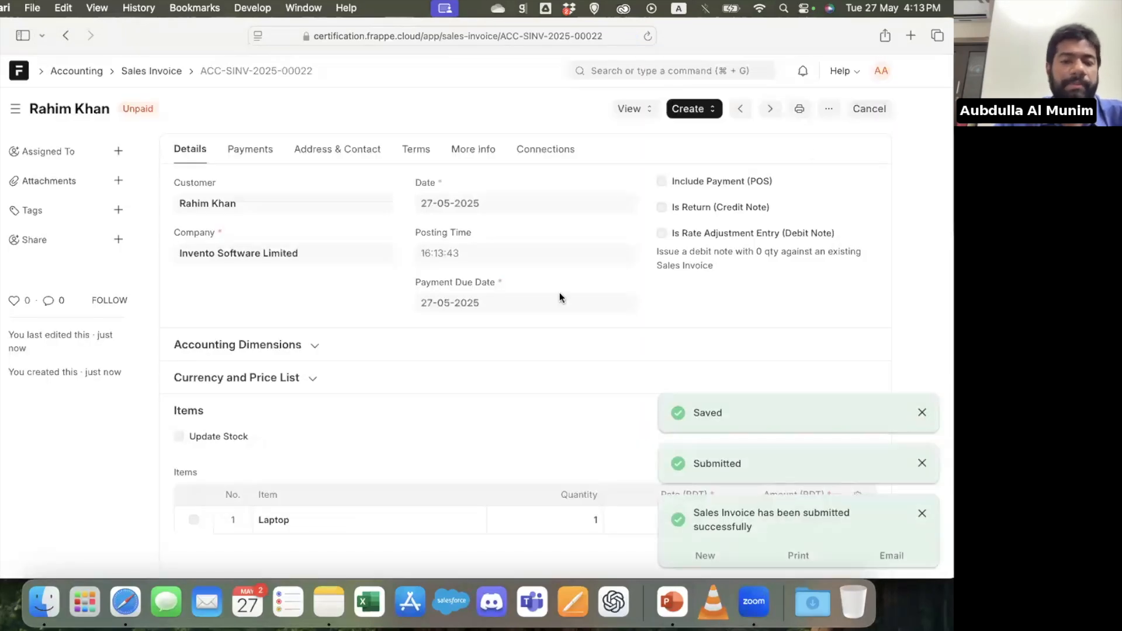
scroll(560, 297, down, 3)
scroll(560, 298, up, 3)
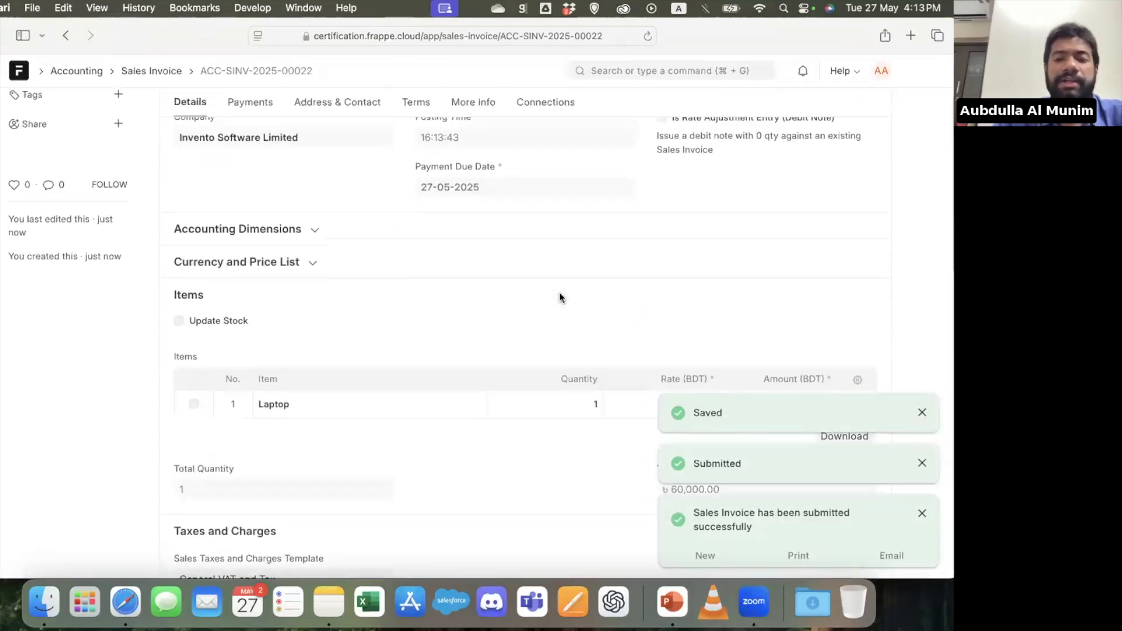
Create a payment entry from the sales invoice and set its Cheque/Reference No to 45678
click(714, 107)
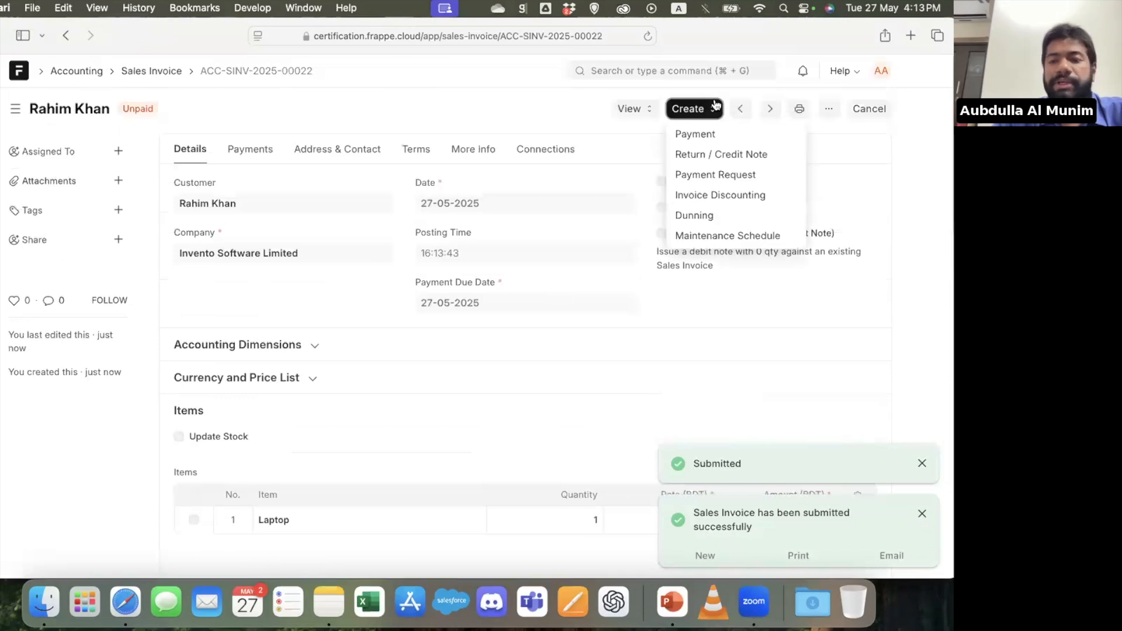
click(725, 129)
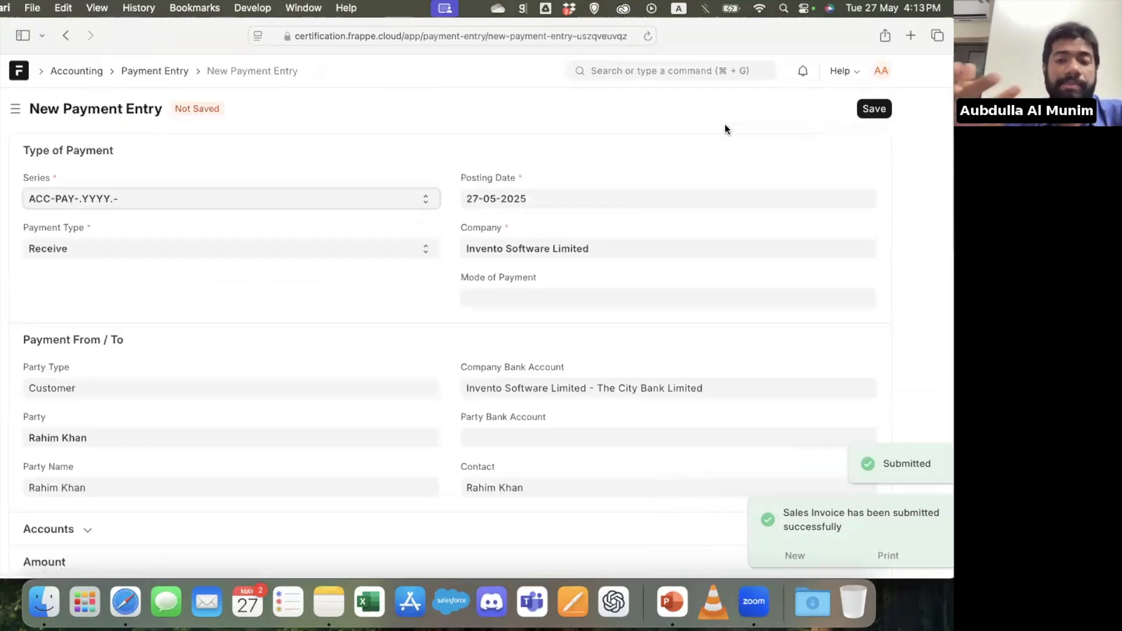
key(super+s)
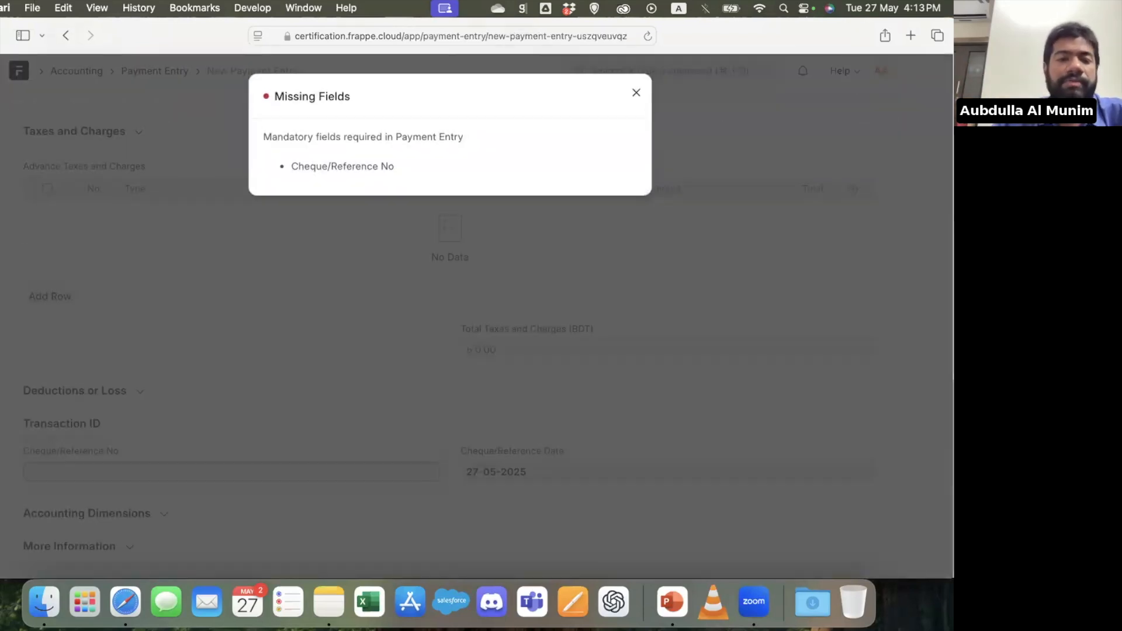
click(251, 471)
text(45678)
click(56, 405)
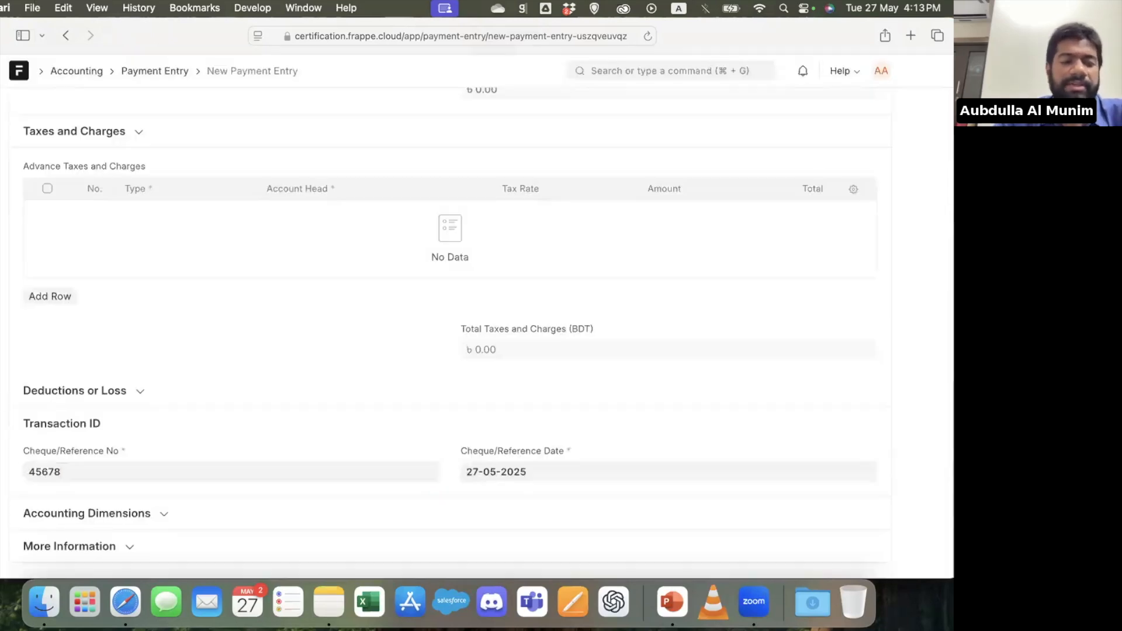
Save and submit the payment entry received from the customer
key(super+s)
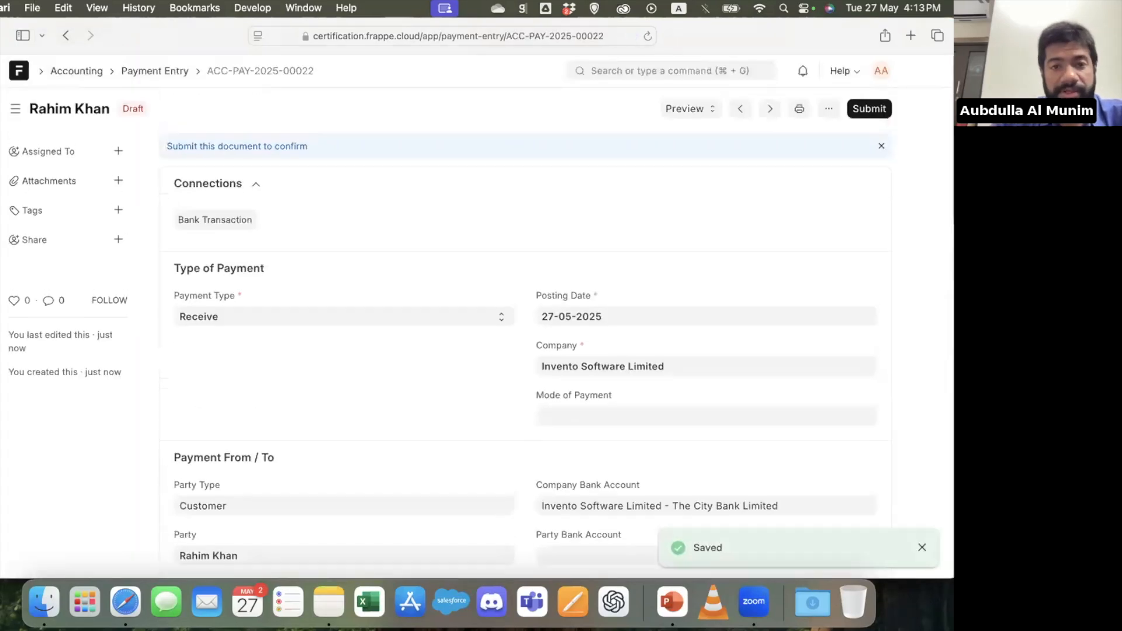
key(super+s)
key(Return)
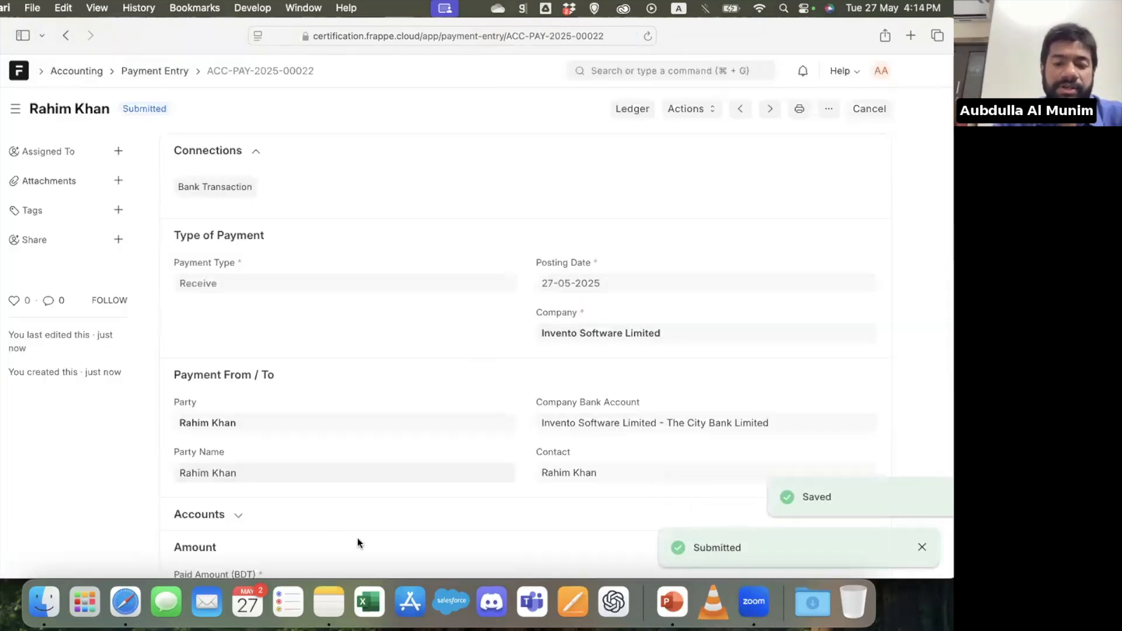
Switch to PowerPoint, present the Inventory & Project slide and its project and accounting feature lists, and end the slide show
click(665, 600)
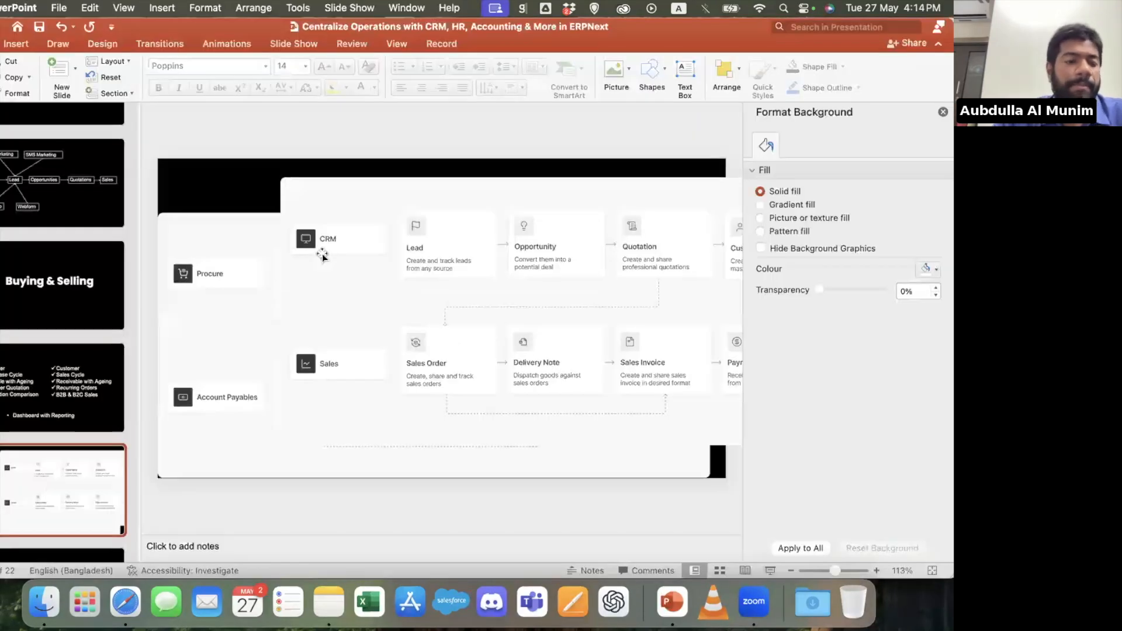
click(74, 420)
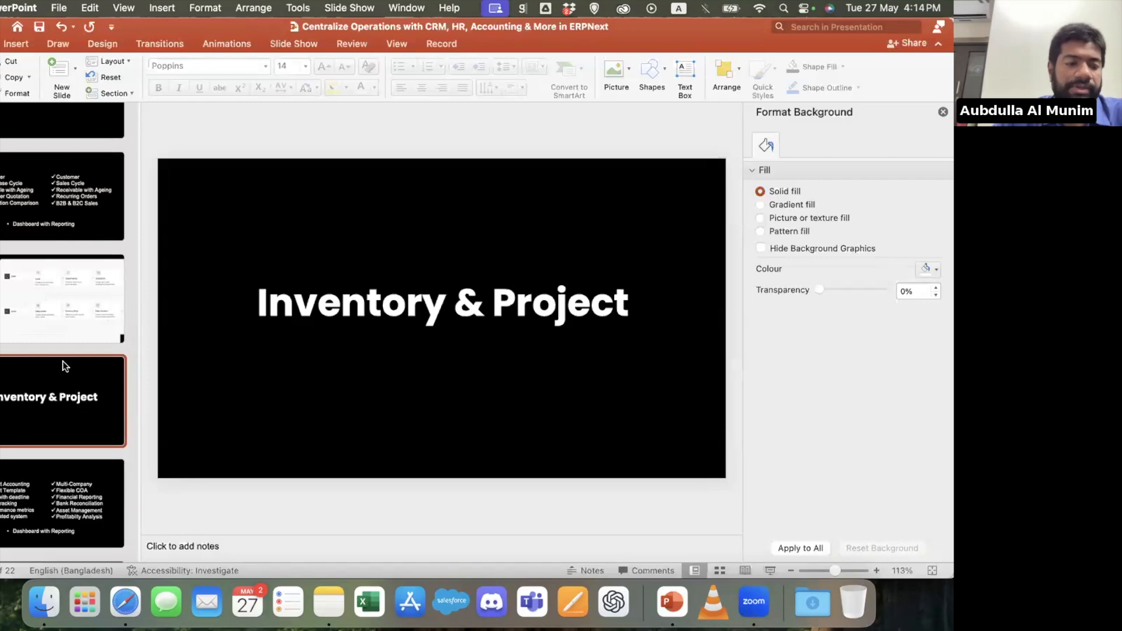
scroll(62, 360, down, 3)
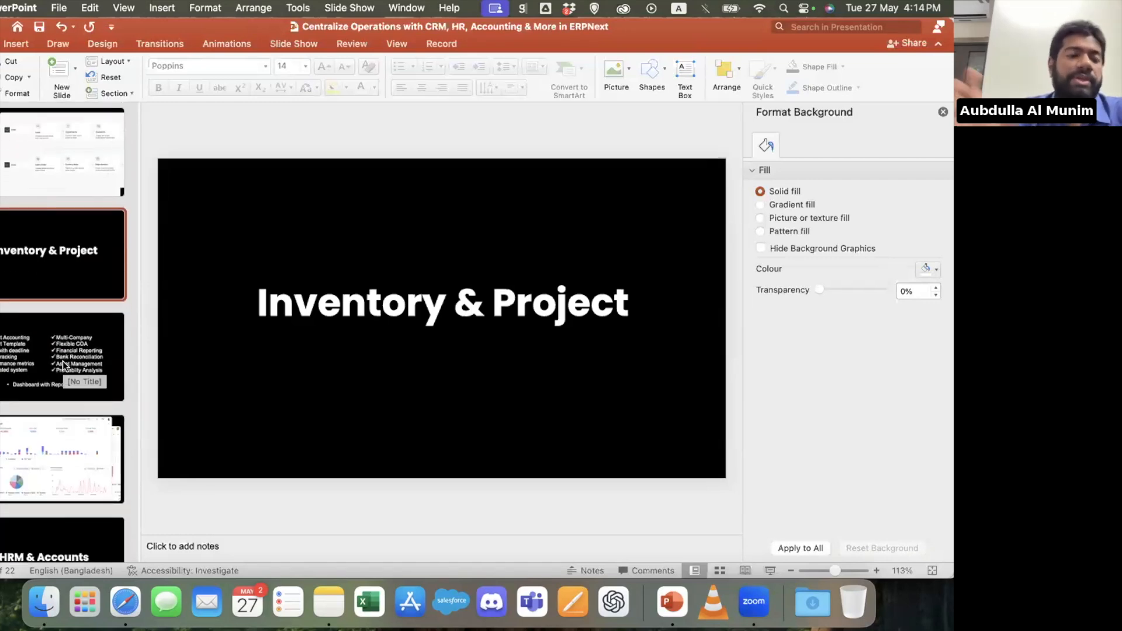
click(770, 568)
key(Right)
key(Right)
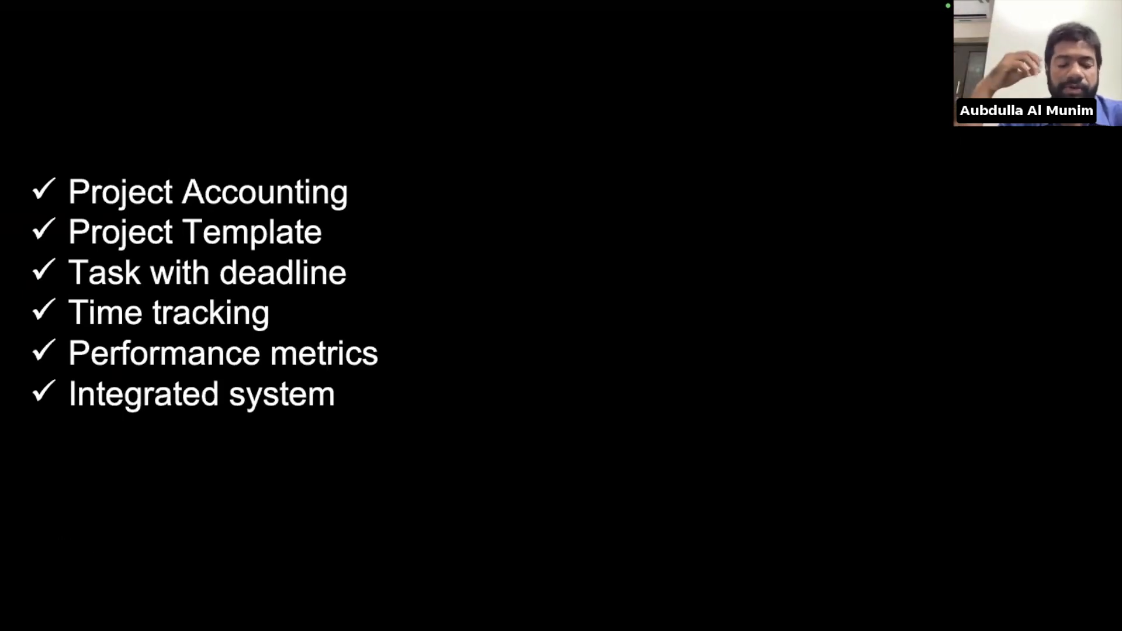
key(Right)
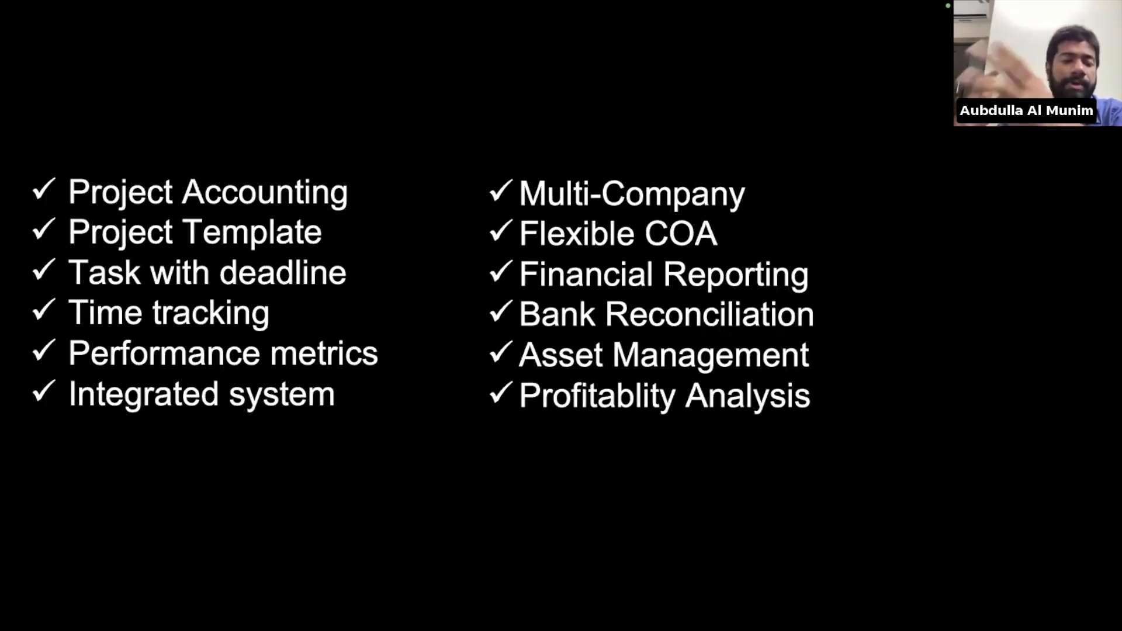
key(Escape)
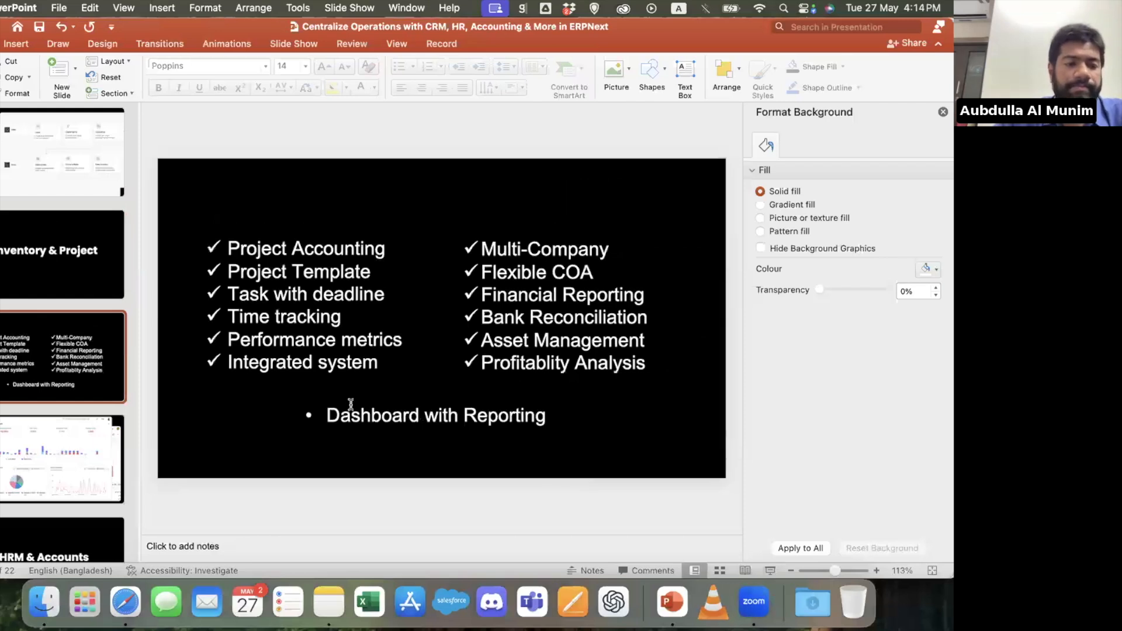
Return to ERPNext in Safari, find the Project list and open the Web Development for PIS project
click(125, 602)
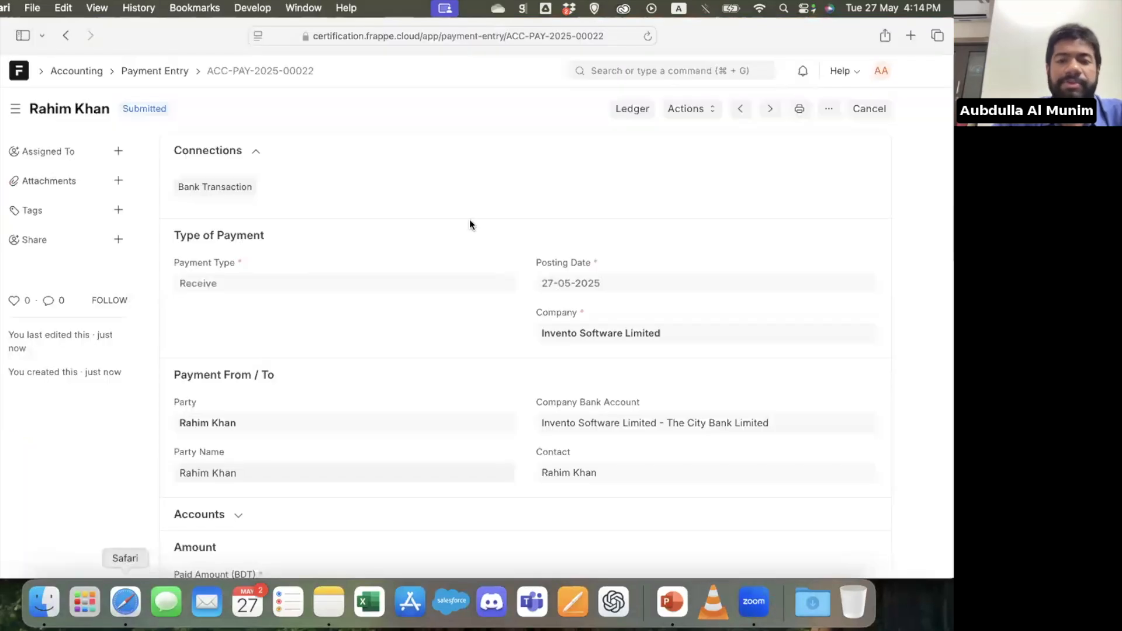
click(707, 69)
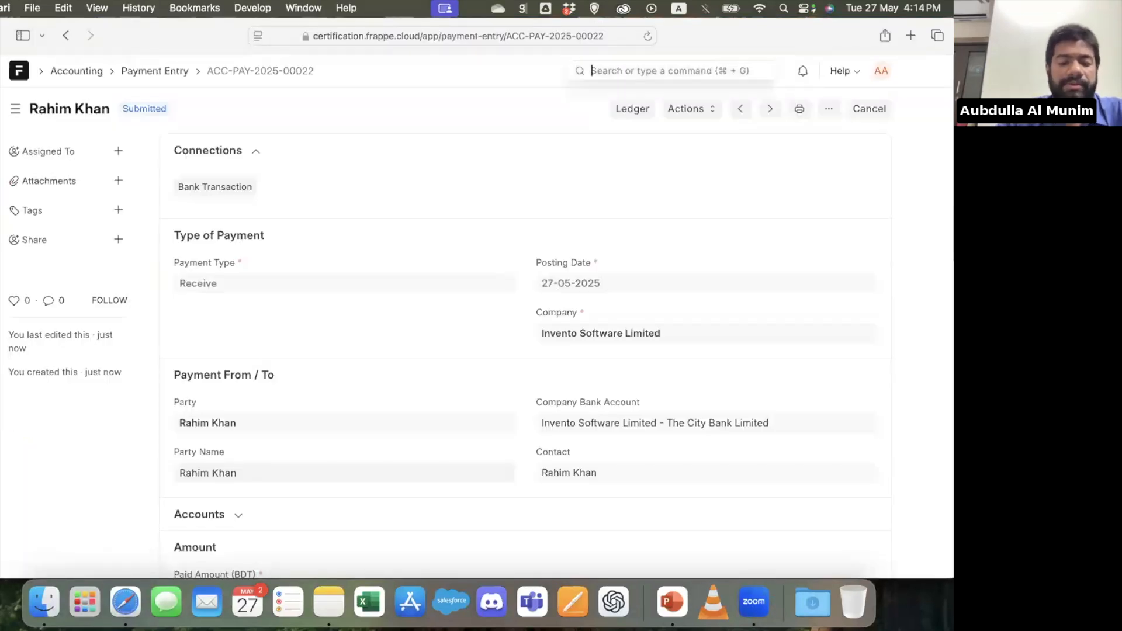
text(project)
key(Return)
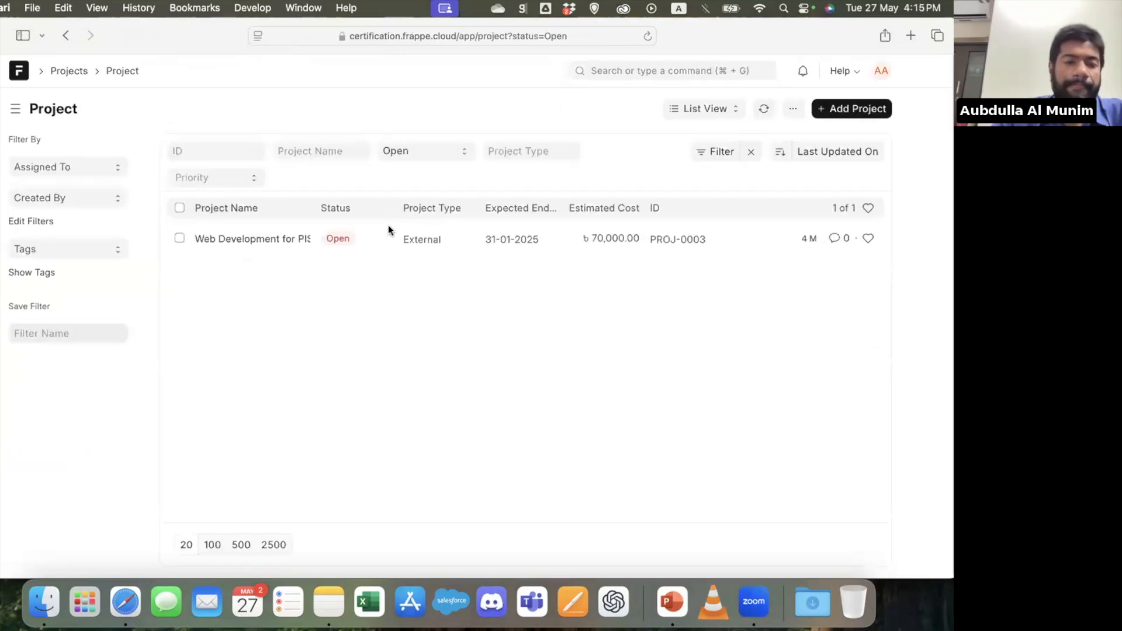
click(255, 239)
Examine the project's connections, dates, status, completion method, customer details and assigned users
scroll(308, 299, down, 3)
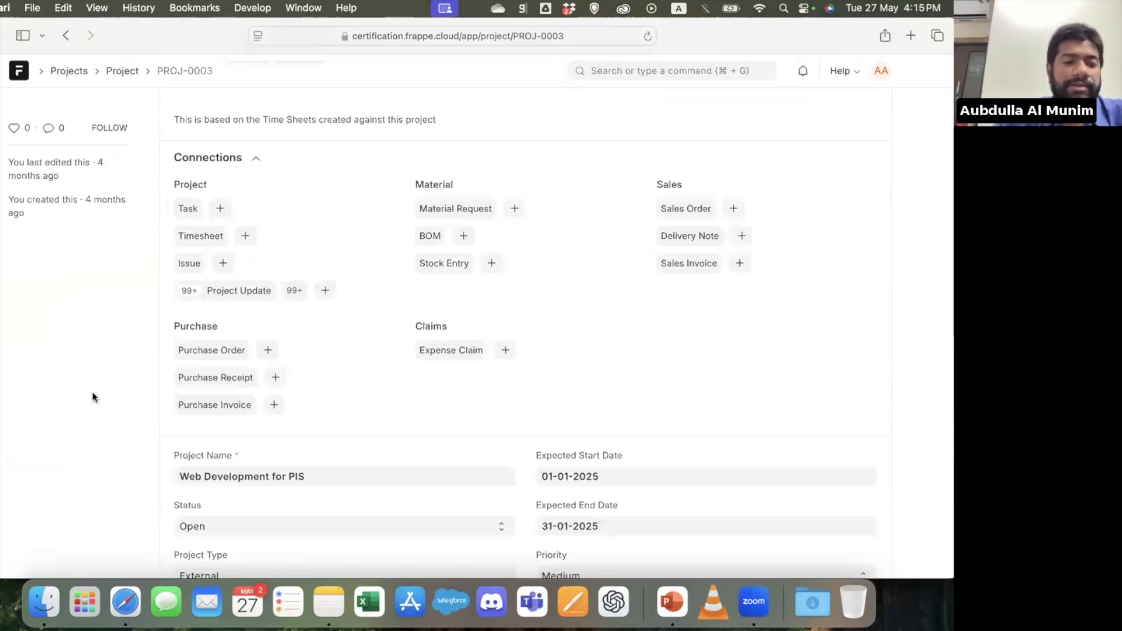
scroll(94, 397, down, 5)
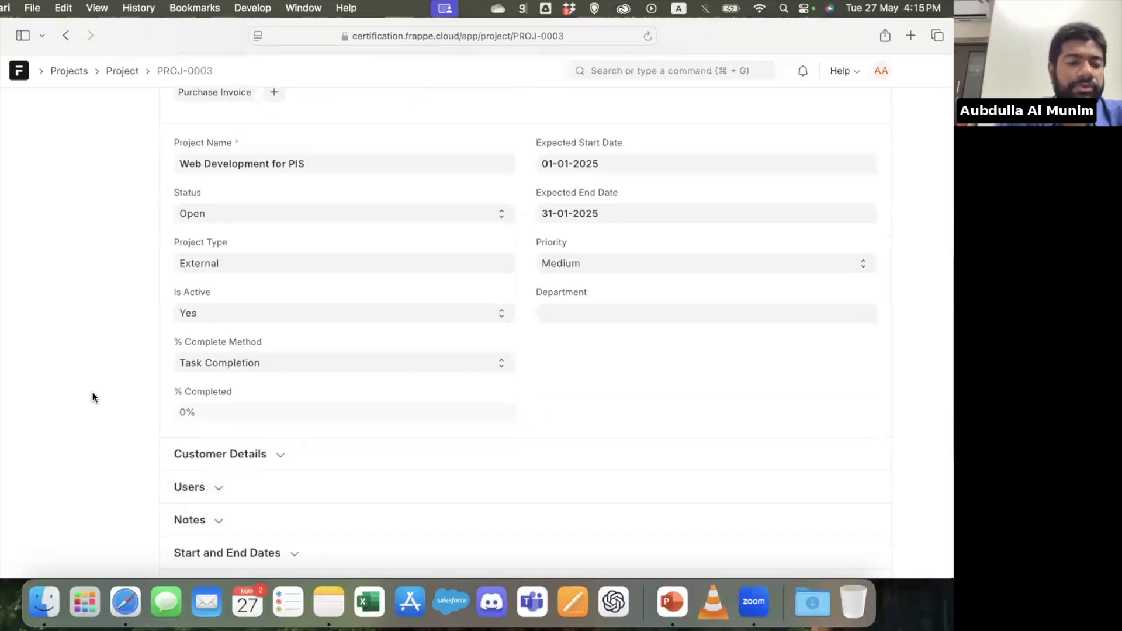
scroll(269, 355, down, 2)
click(241, 372)
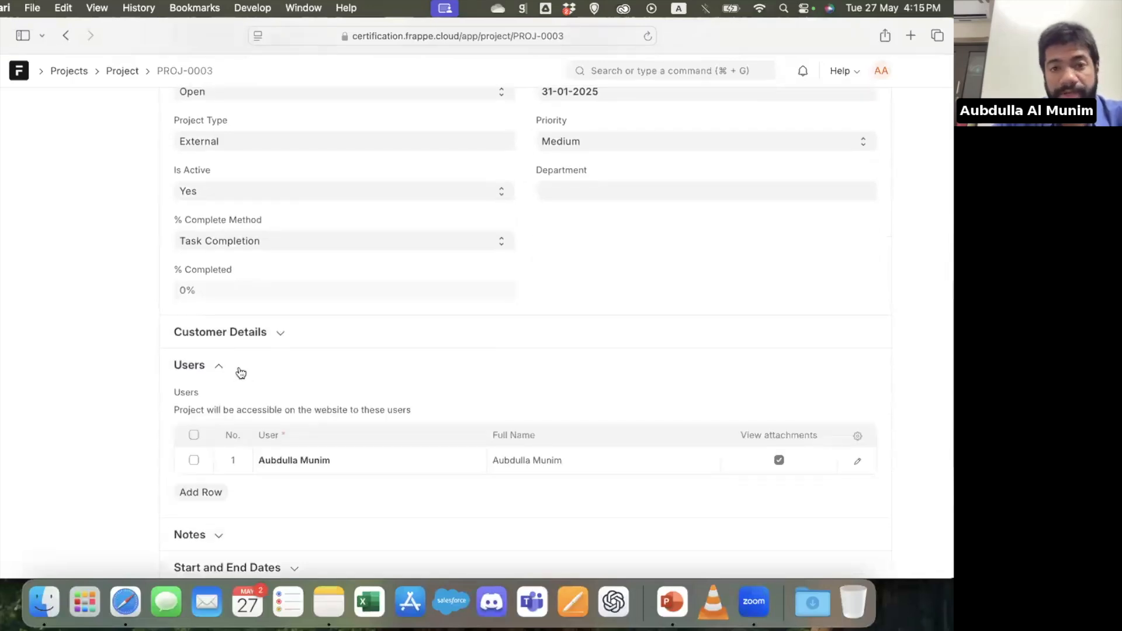
click(292, 343)
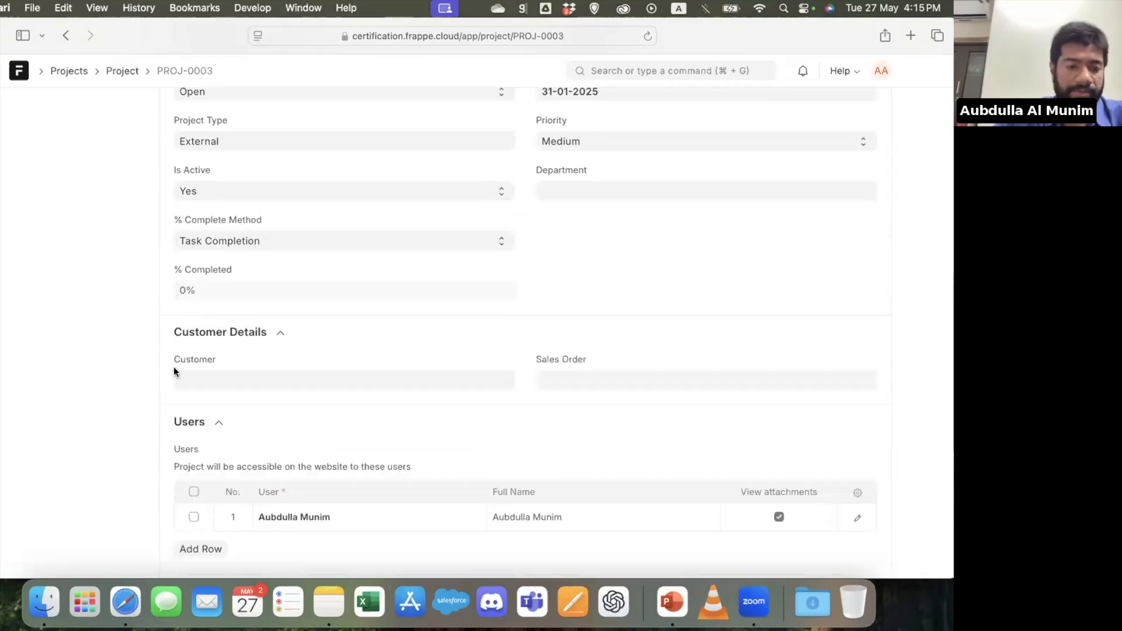
scroll(88, 402, down, 2)
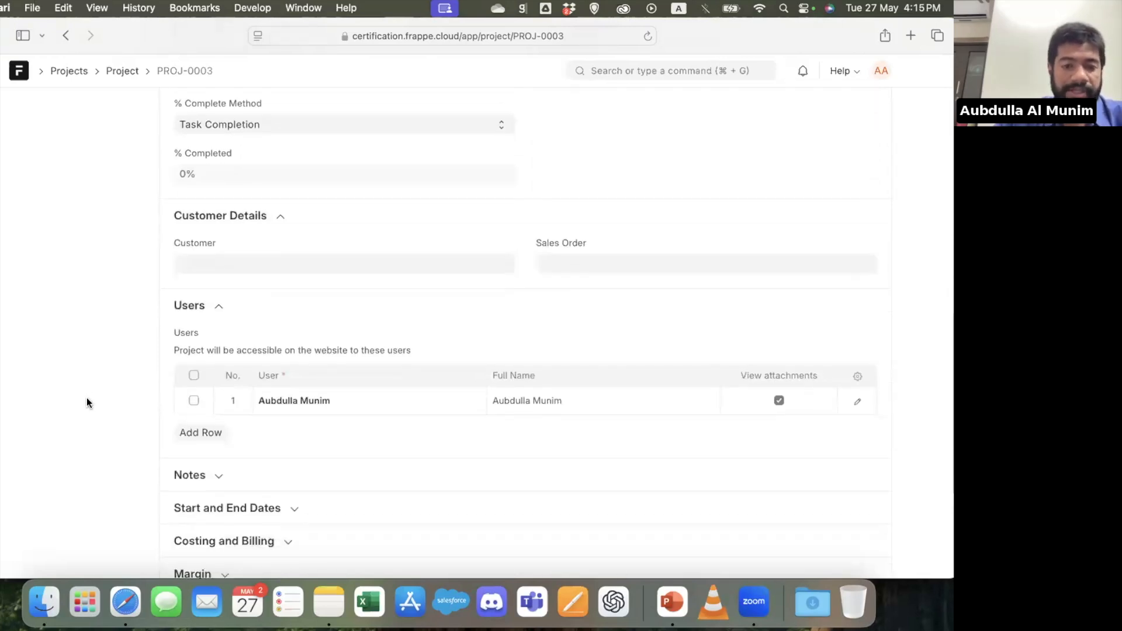
scroll(88, 403, down, 4)
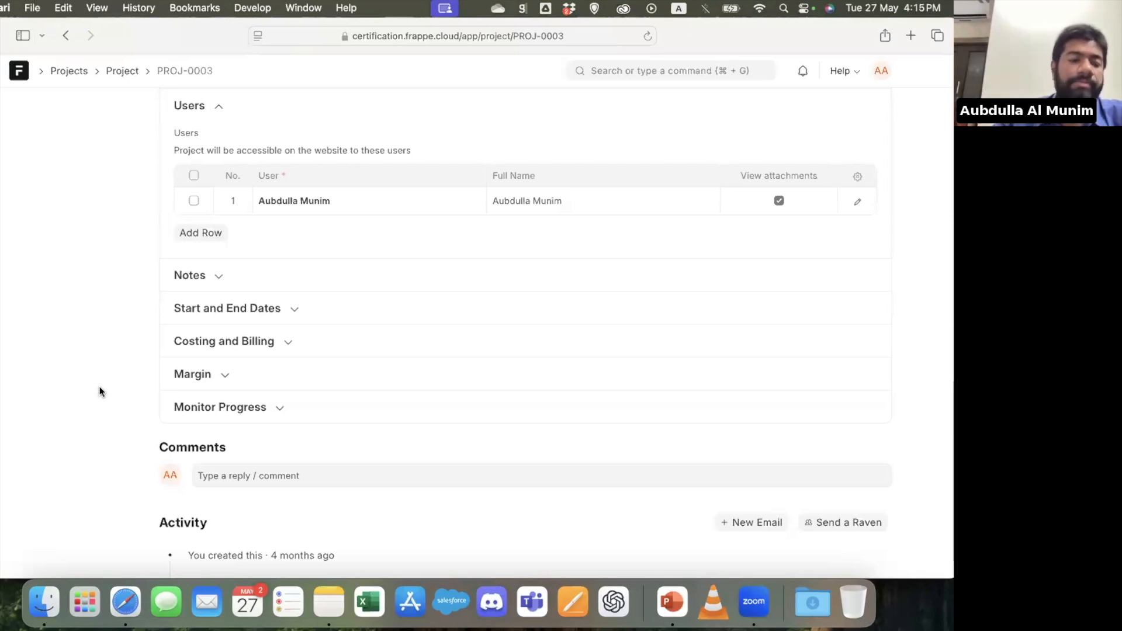
scroll(100, 389, up, 15)
scroll(99, 387, up, 5)
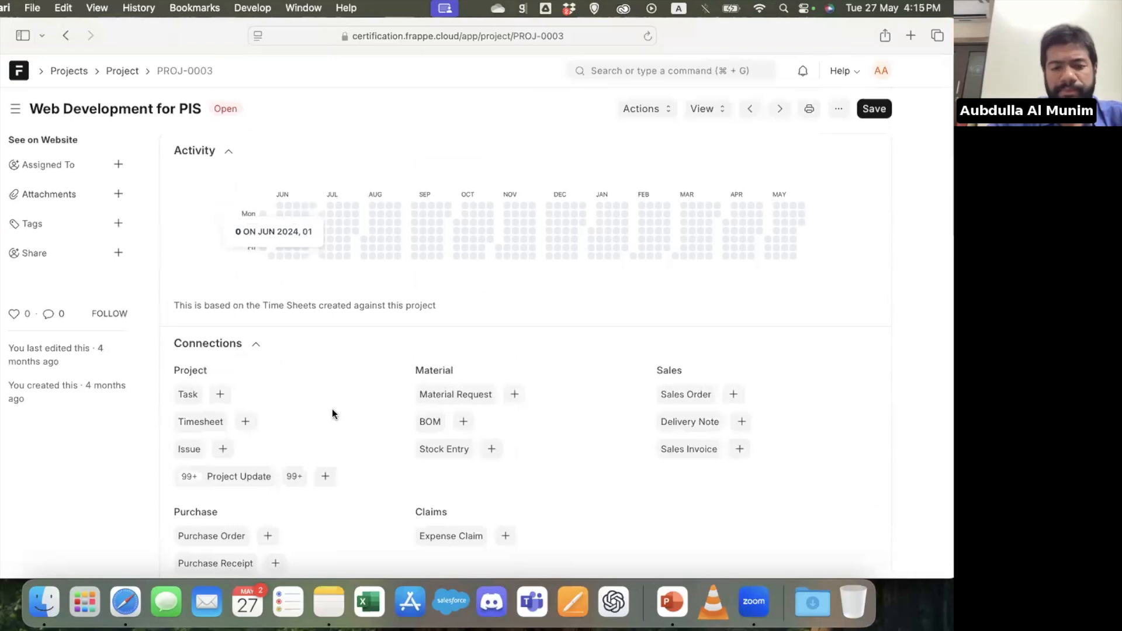
scroll(332, 409, down, 5)
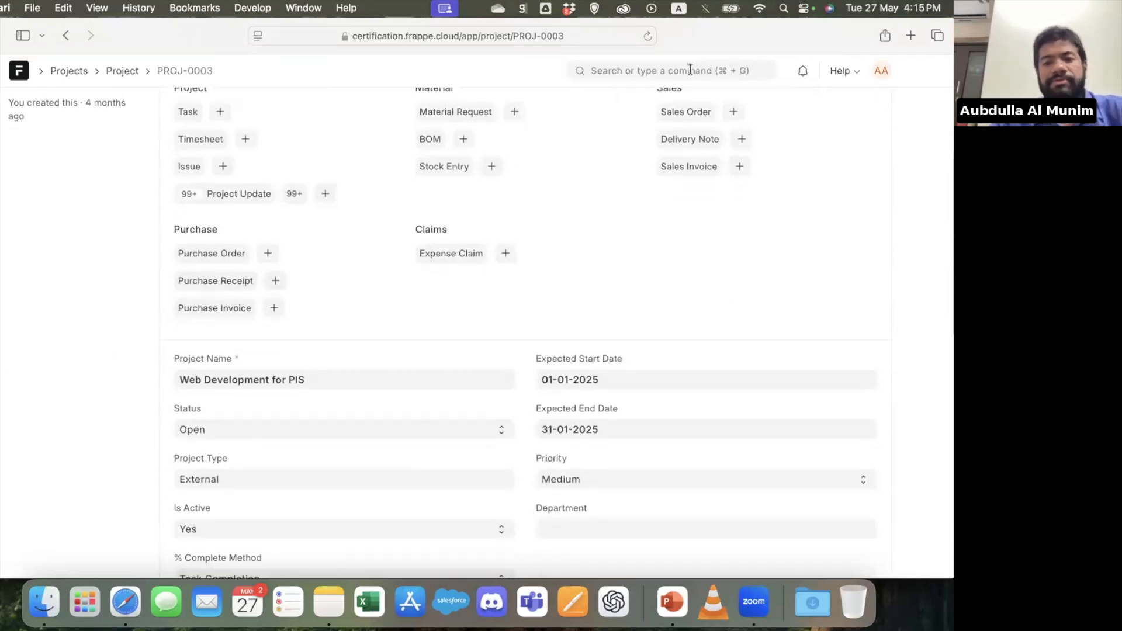
Start a new project record and show the templates offered in its From Template field
click(691, 69)
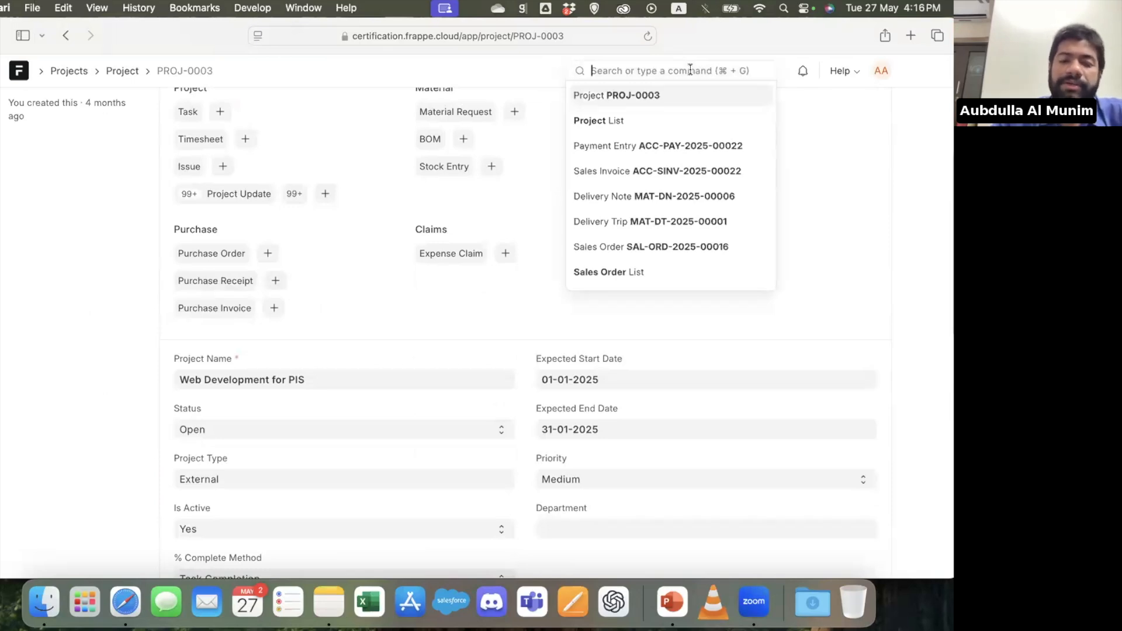
click(507, 353)
scroll(743, 185, up, 3)
click(839, 109)
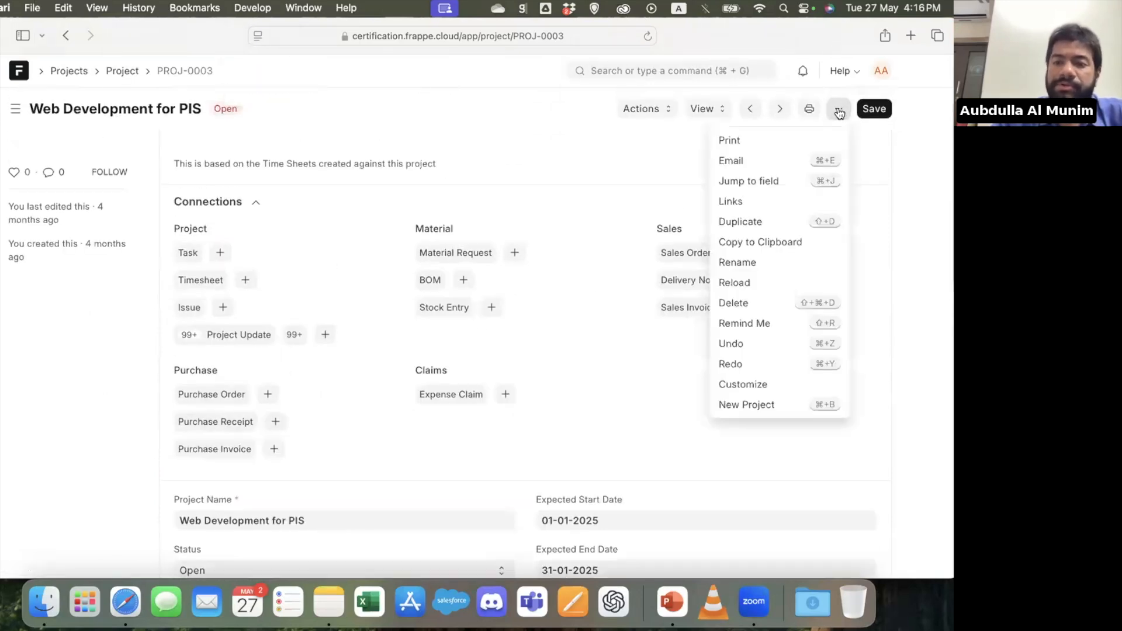
click(748, 404)
click(303, 362)
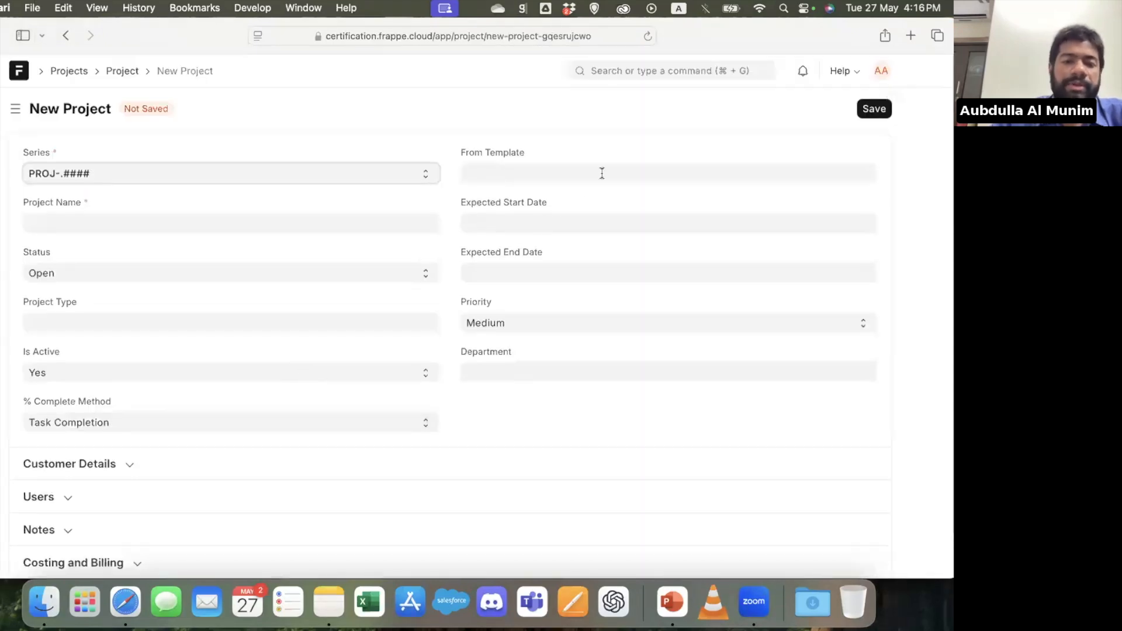
click(602, 173)
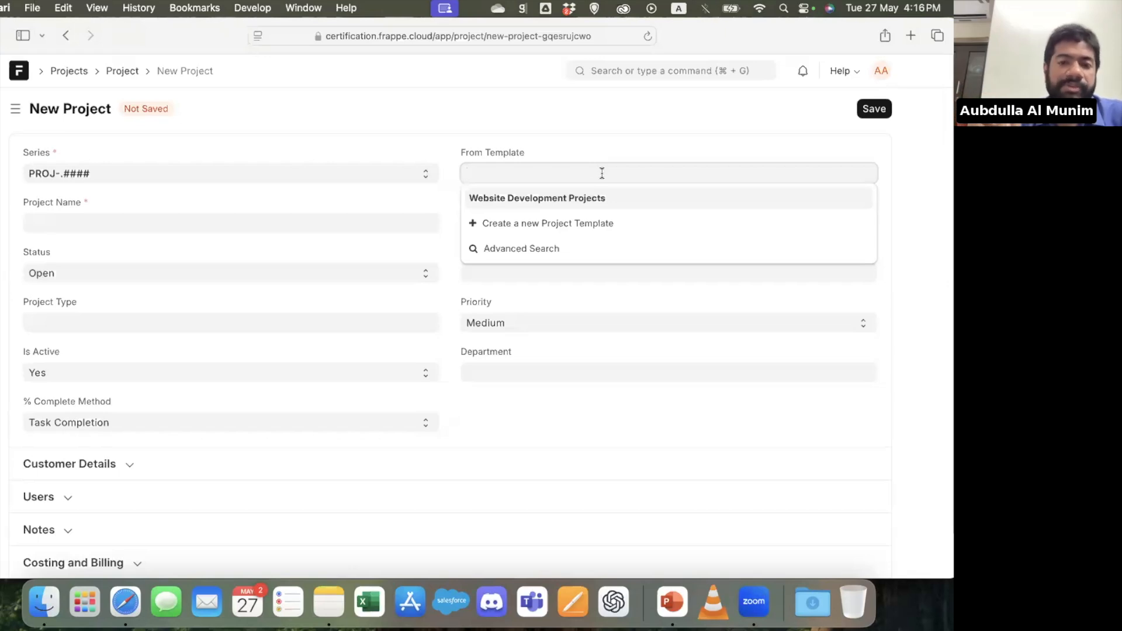
Open the Chart of Accounts and expand Application of Funds, Current Assets and Accounts Receivable down to the Debtors account
click(690, 69)
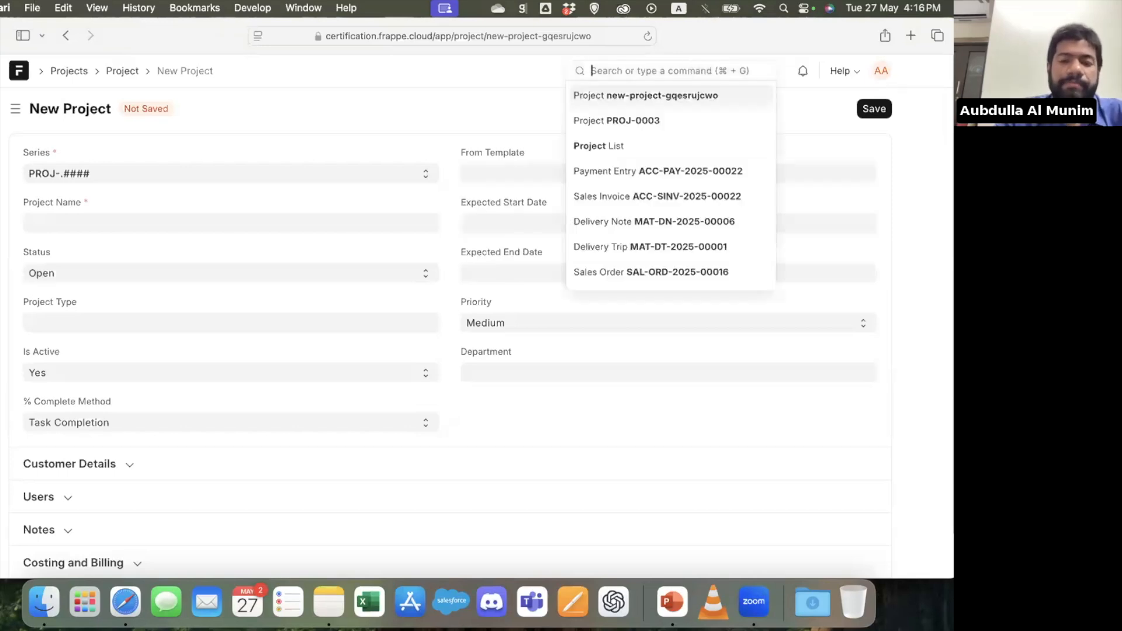
text(coa)
key(Return)
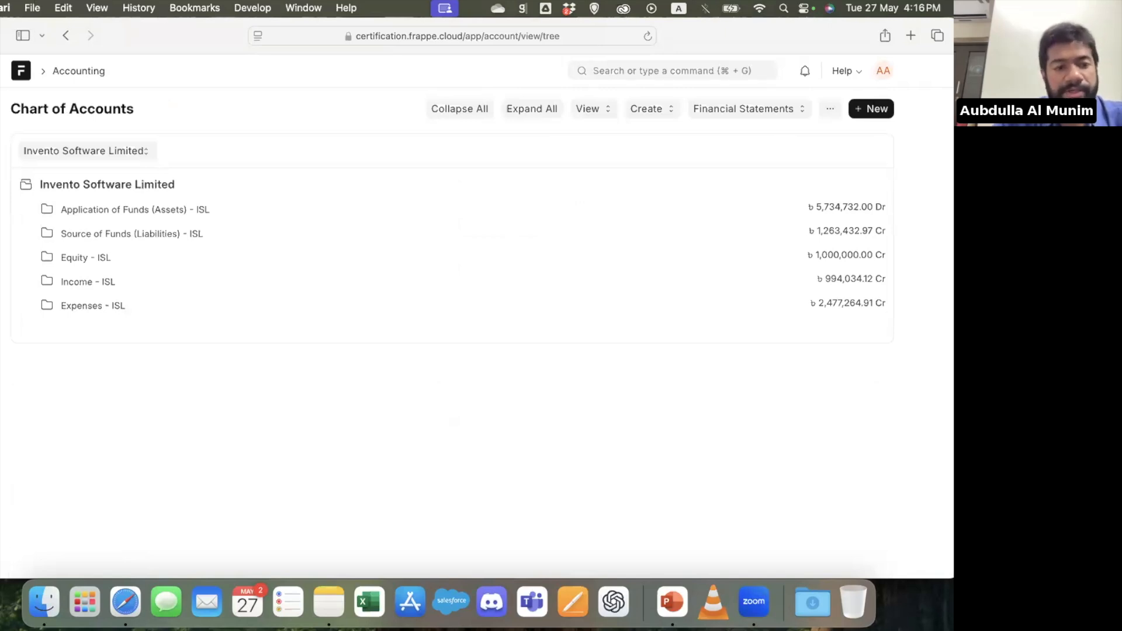
click(185, 209)
click(138, 235)
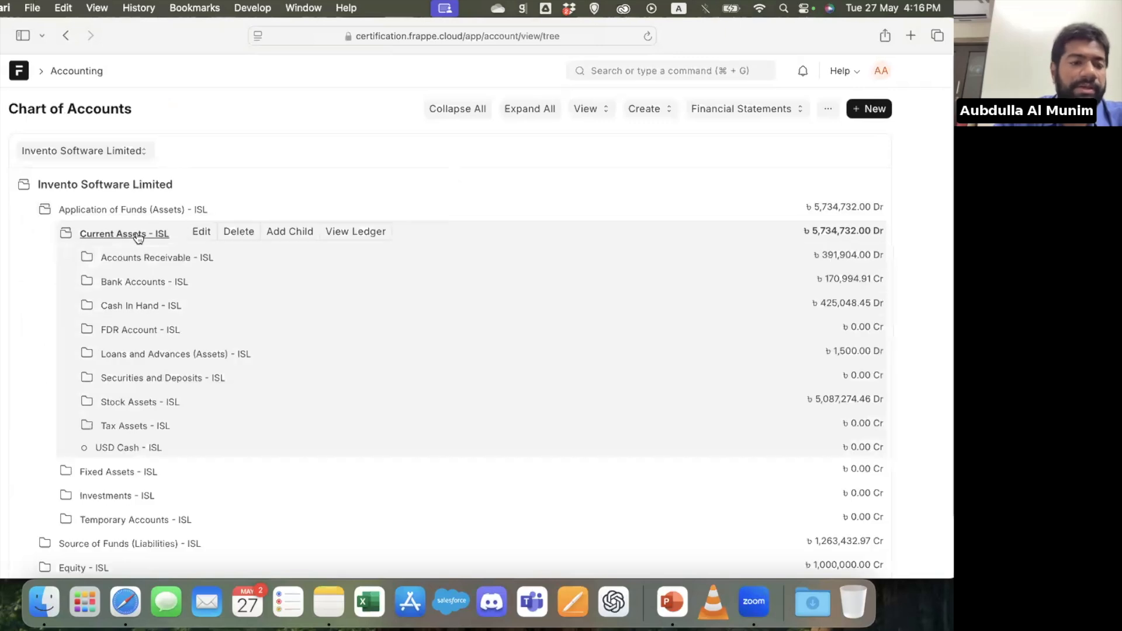
click(164, 258)
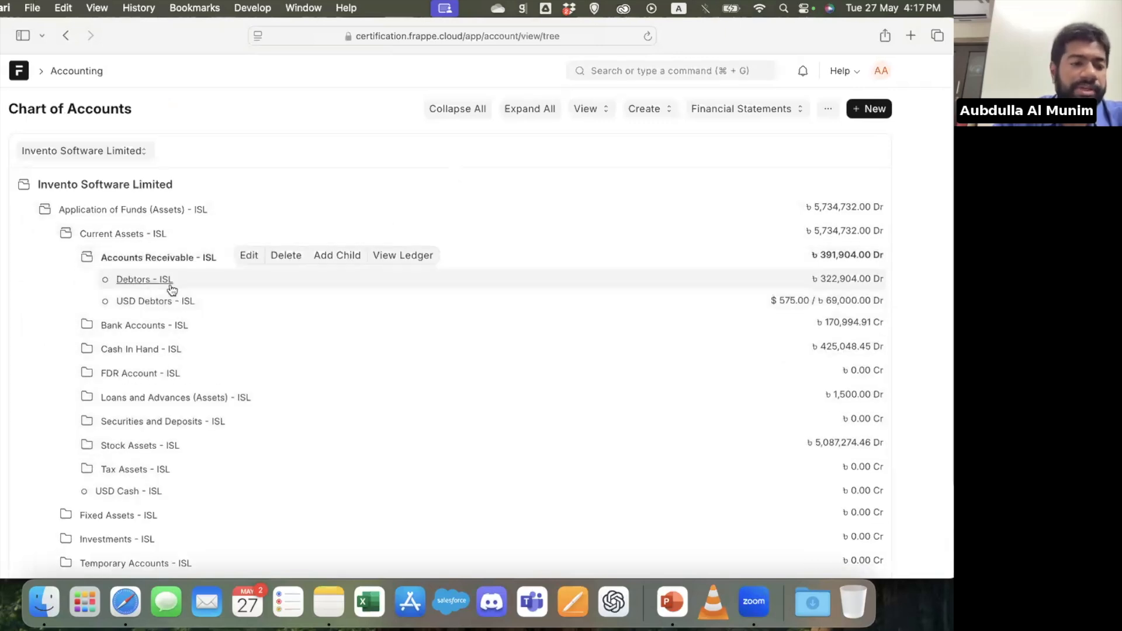
click(169, 282)
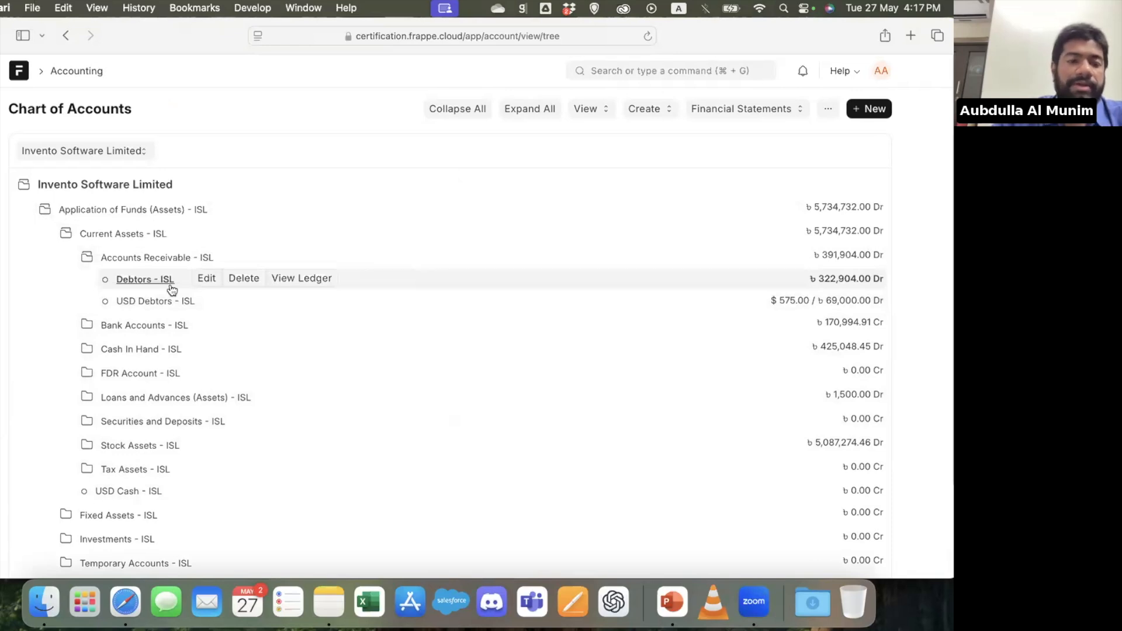
Go to the Accounting workspace and open its Financial Reports page
click(651, 71)
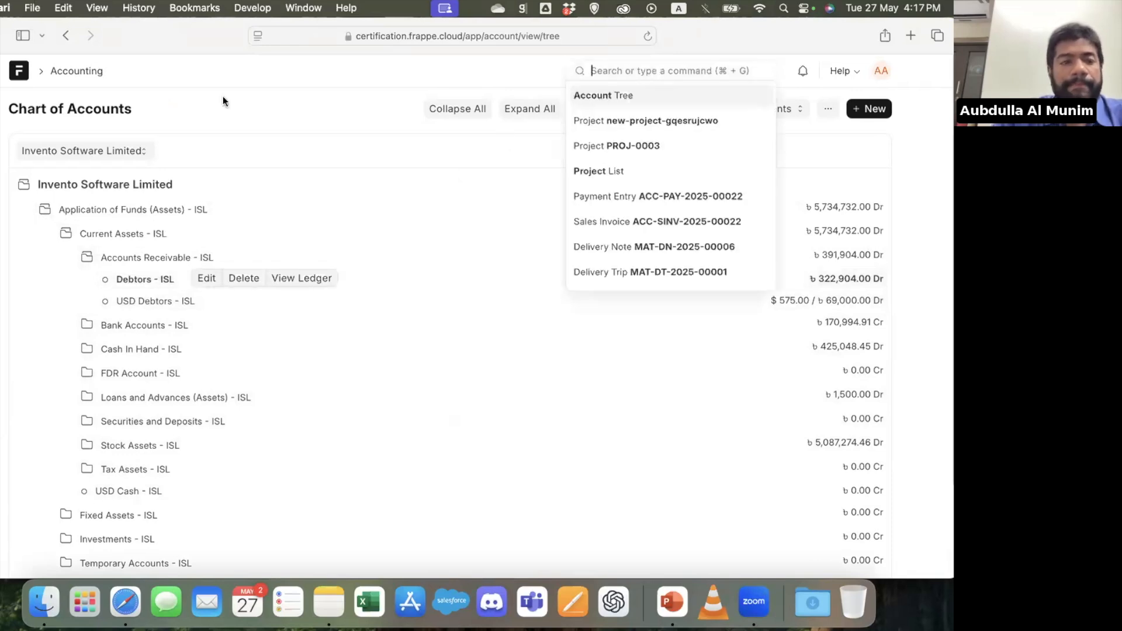
click(66, 75)
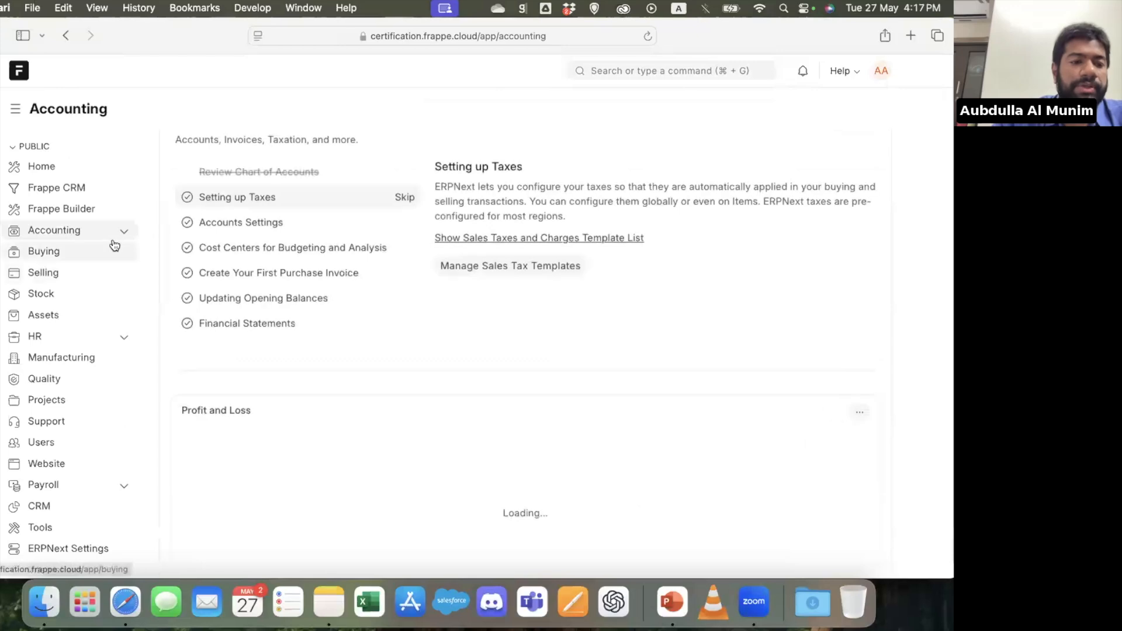
click(115, 242)
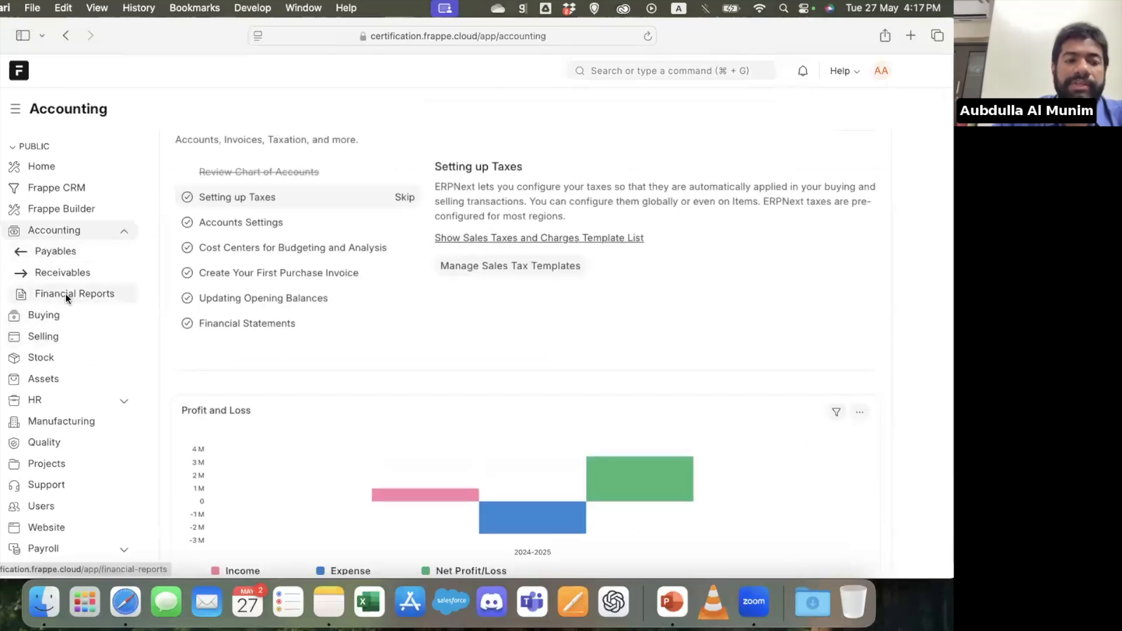
click(65, 293)
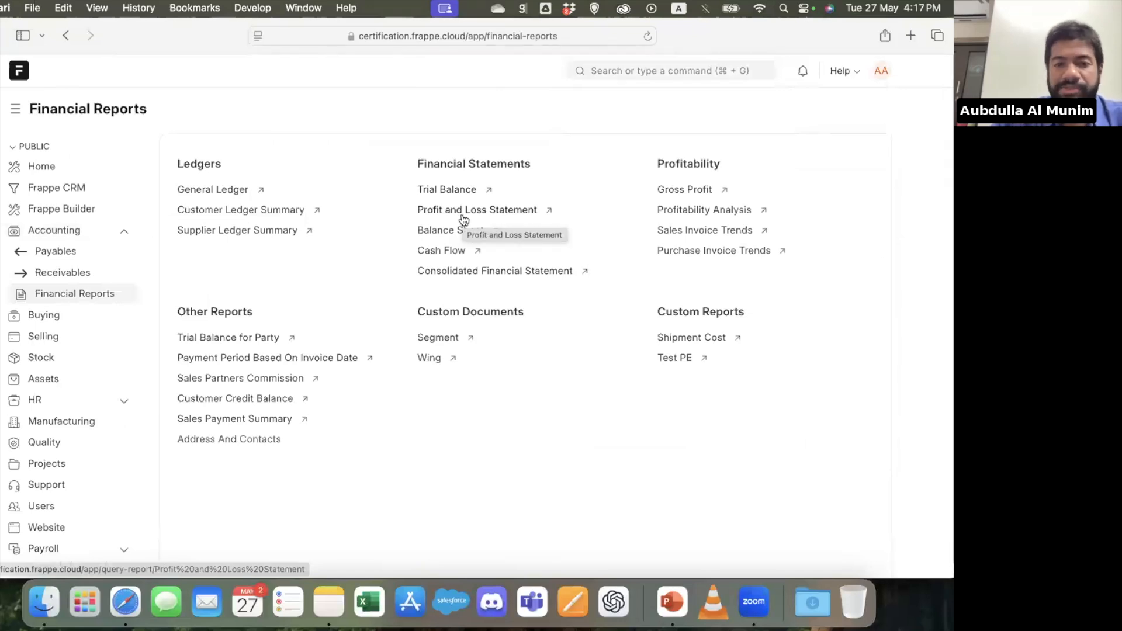
Open the Trial Balance, Profit and Loss Statement and Balance Sheet reports in separate browser tabs
right_click(443, 192)
click(458, 203)
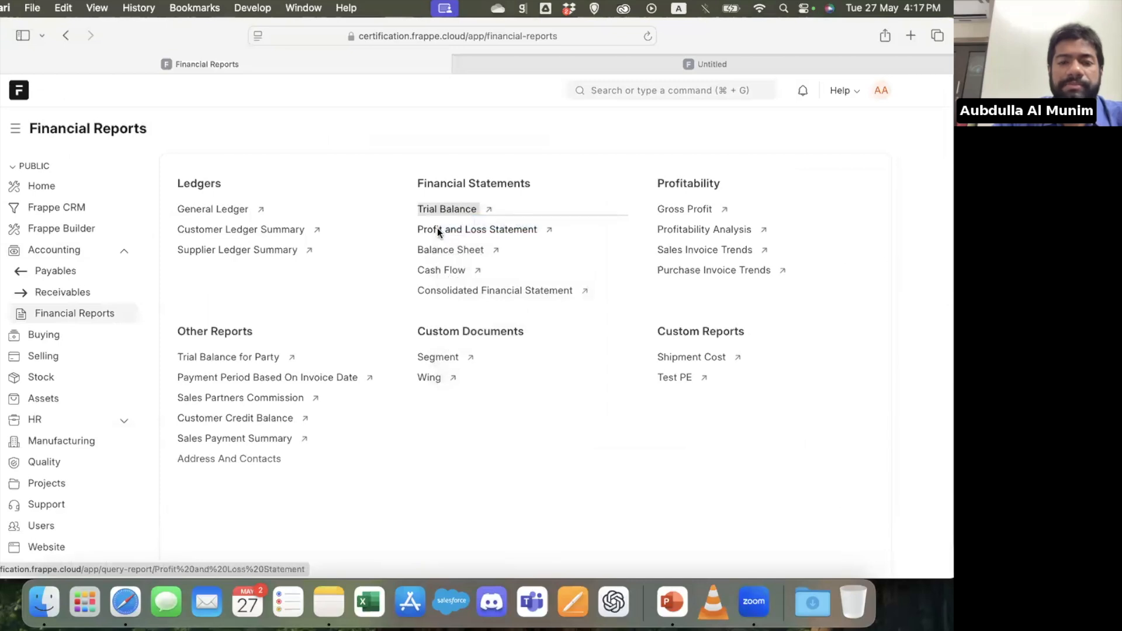
right_click(437, 232)
click(455, 235)
right_click(442, 249)
click(457, 259)
Look through the Trial Balance, Profit and Loss Statement and Balance Sheet reports, and close their tabs to return to Financial Reports
key(ctrl+Tab)
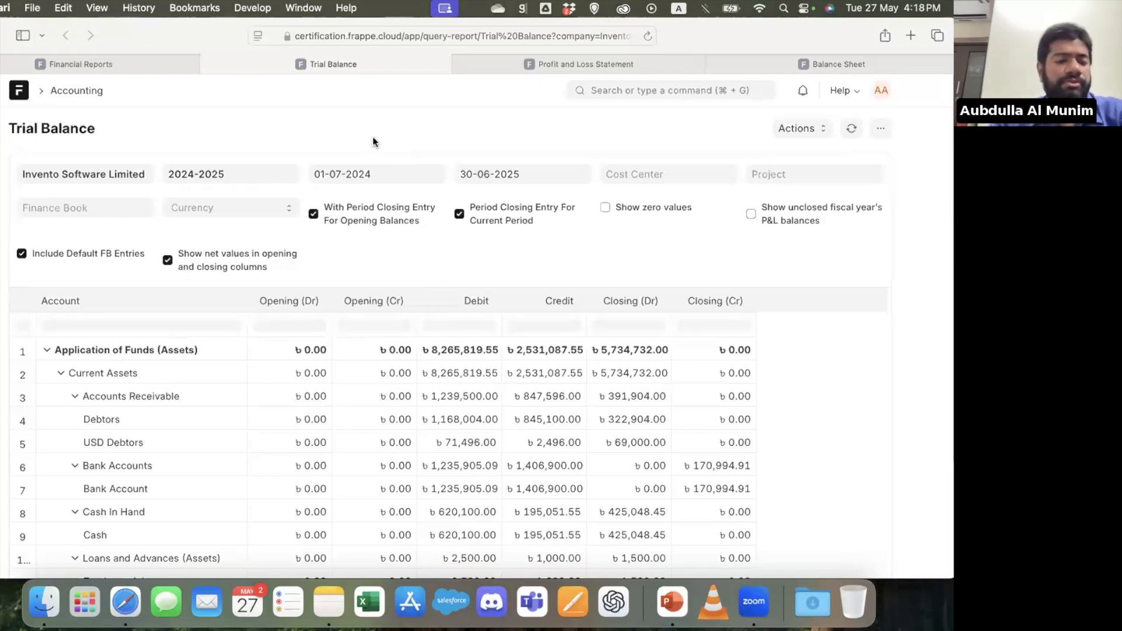
key(ctrl+Tab)
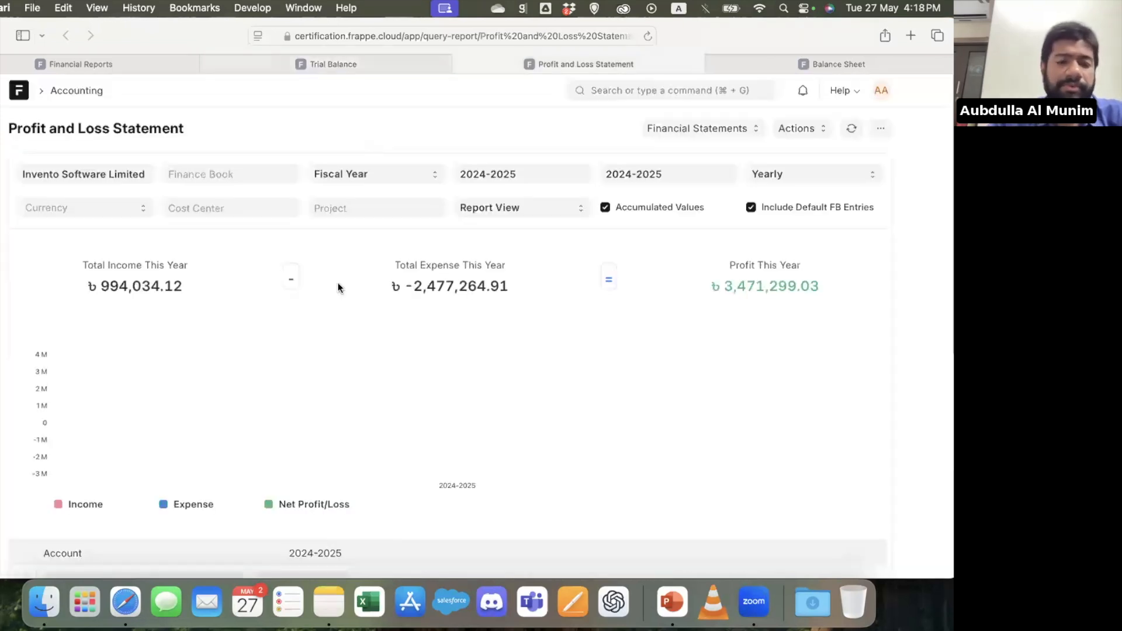
scroll(312, 377, down, 10)
key(ctrl+Tab)
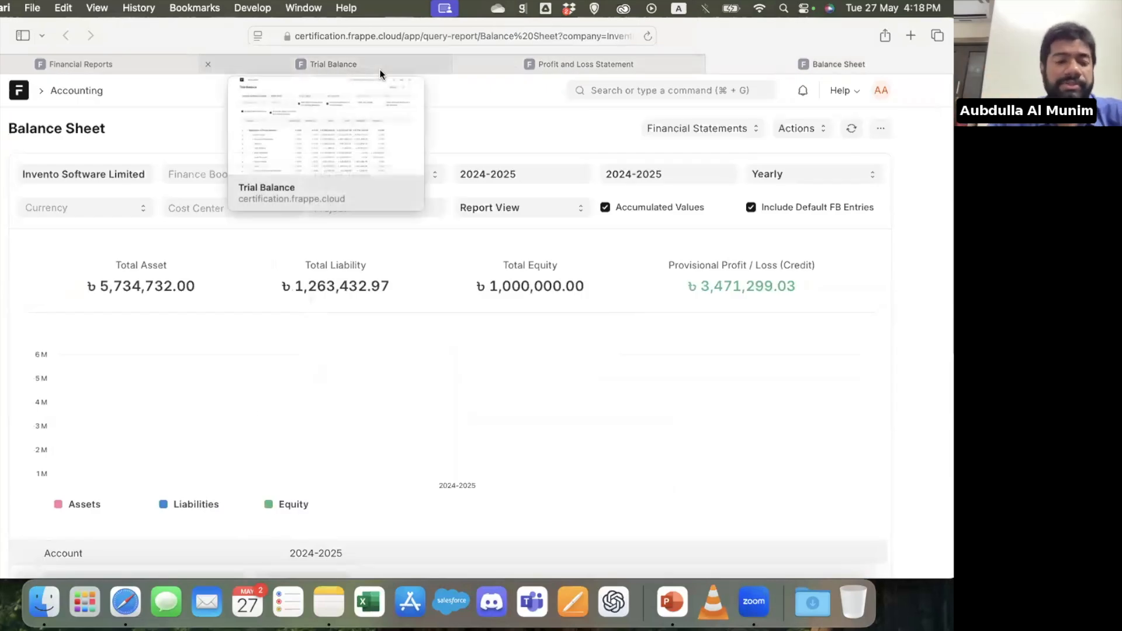
scroll(349, 411, down, 10)
scroll(351, 416, up, 5)
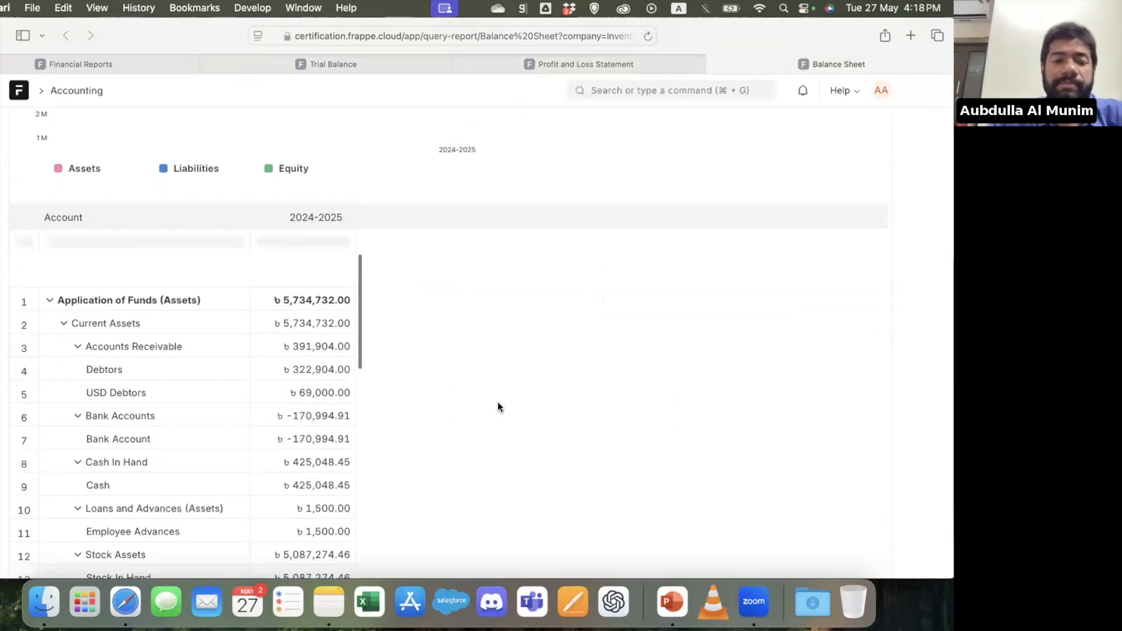
key(super+w)
key(super+w)
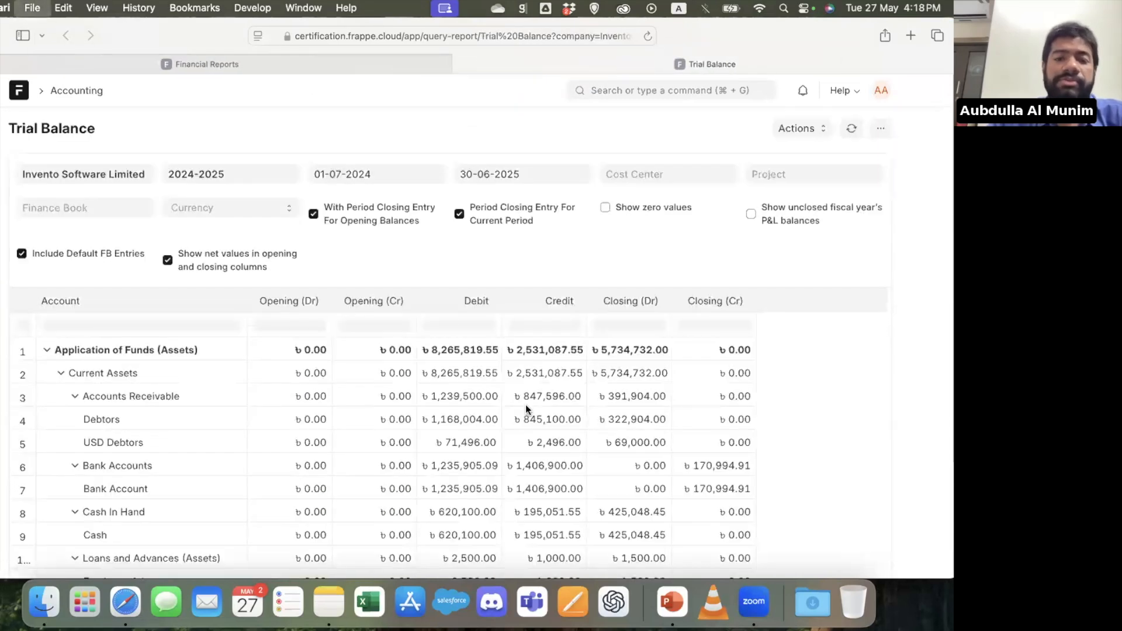
key(super+w)
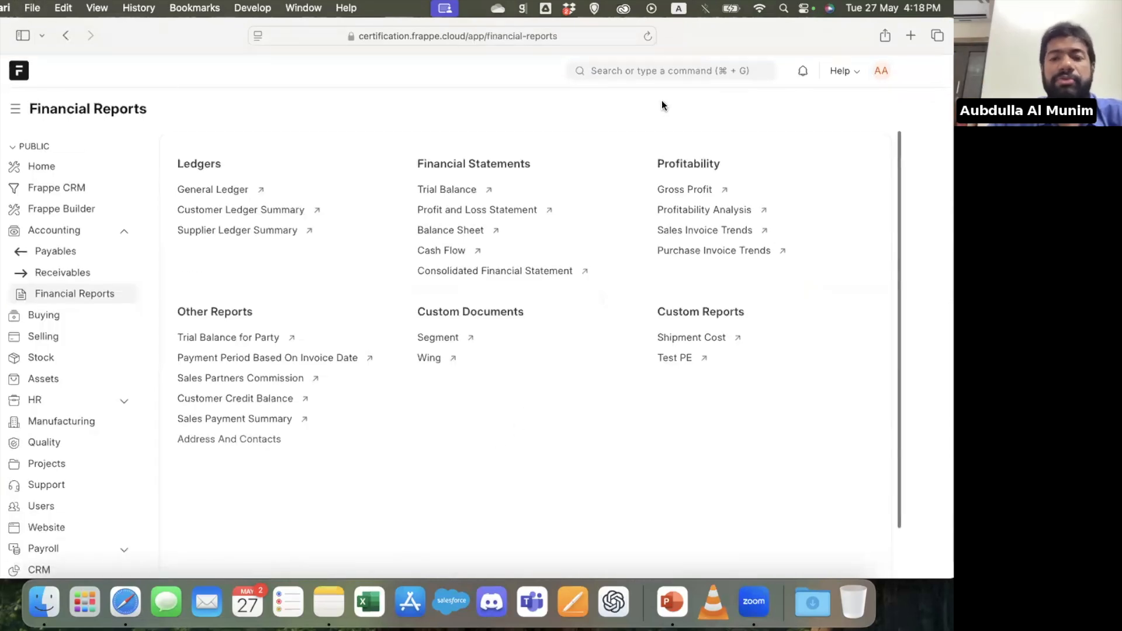
Open the Journal Entry list and review the accounting entries of the 5213 - Salary - ACL journal entry
click(695, 71)
text(journa)
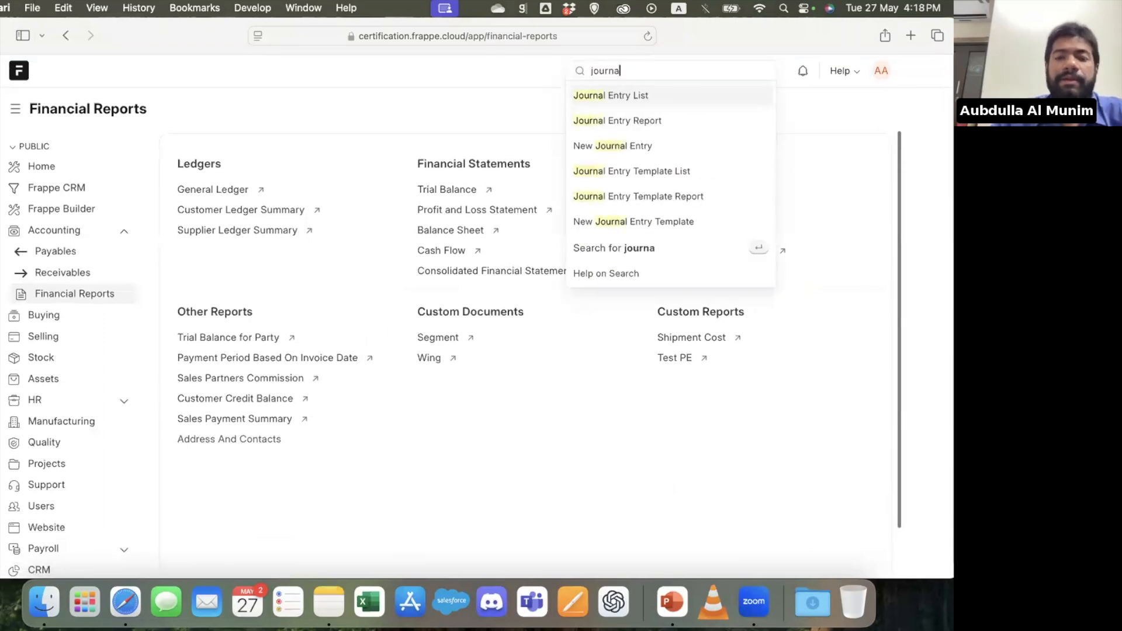
key(Return)
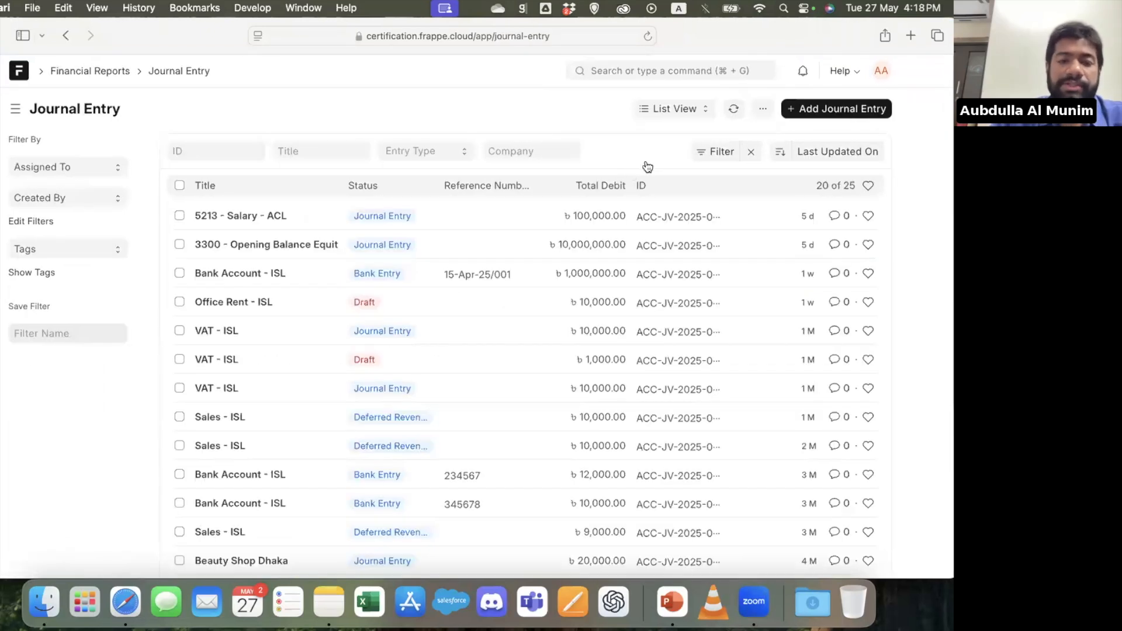
click(254, 215)
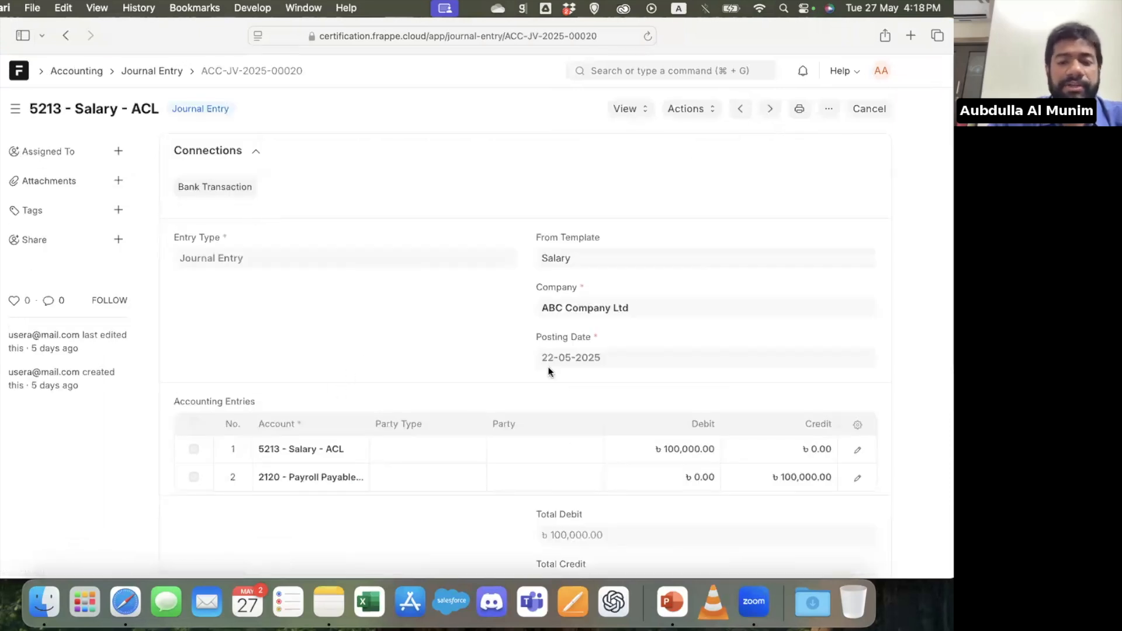
scroll(548, 371, down, 3)
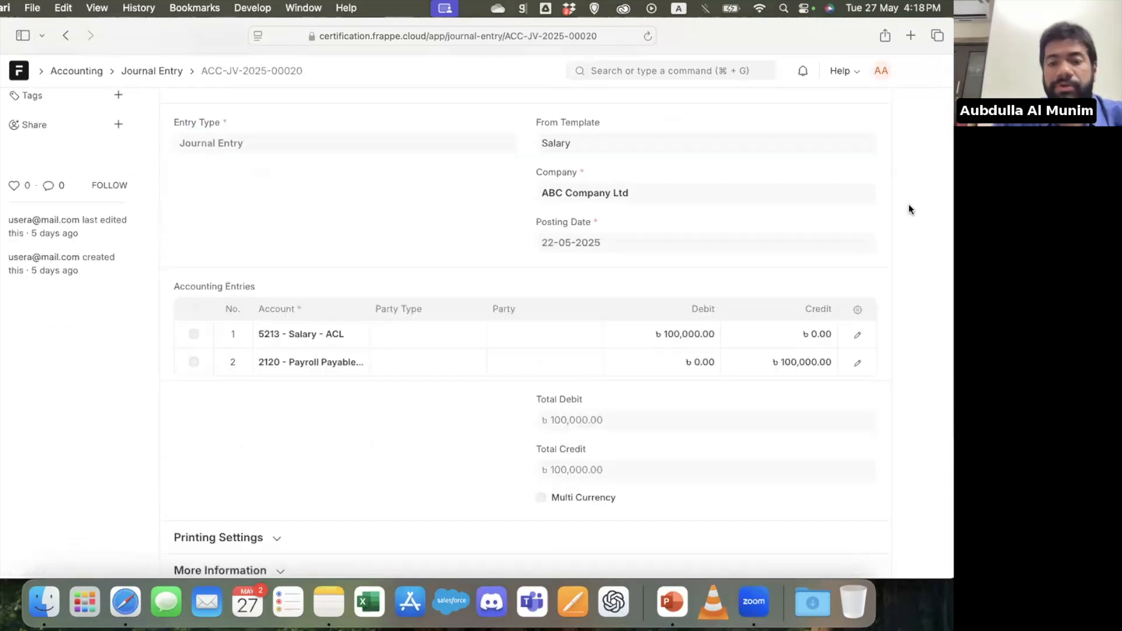
scroll(875, 185, up, 3)
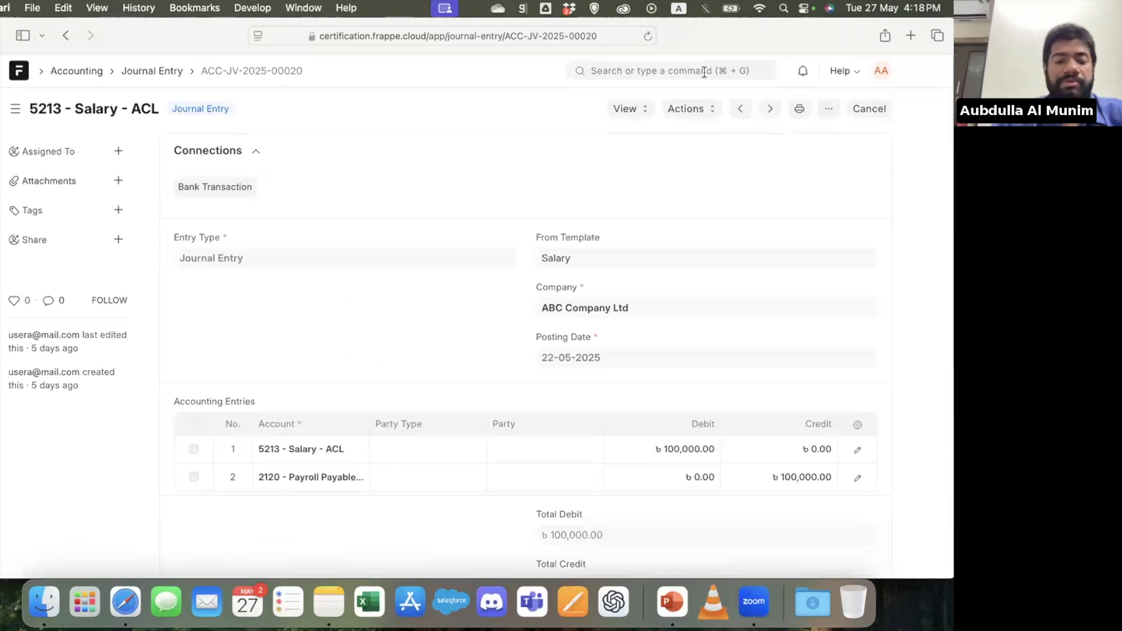
Find and open the General Ledger report
click(704, 71)
text(general)
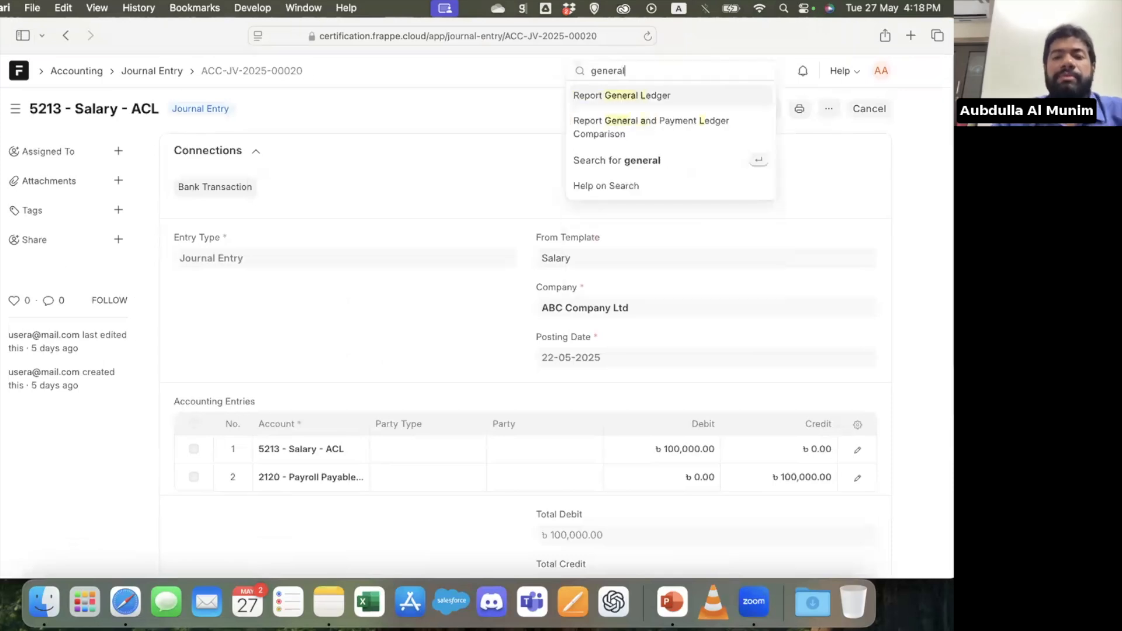
key(Return)
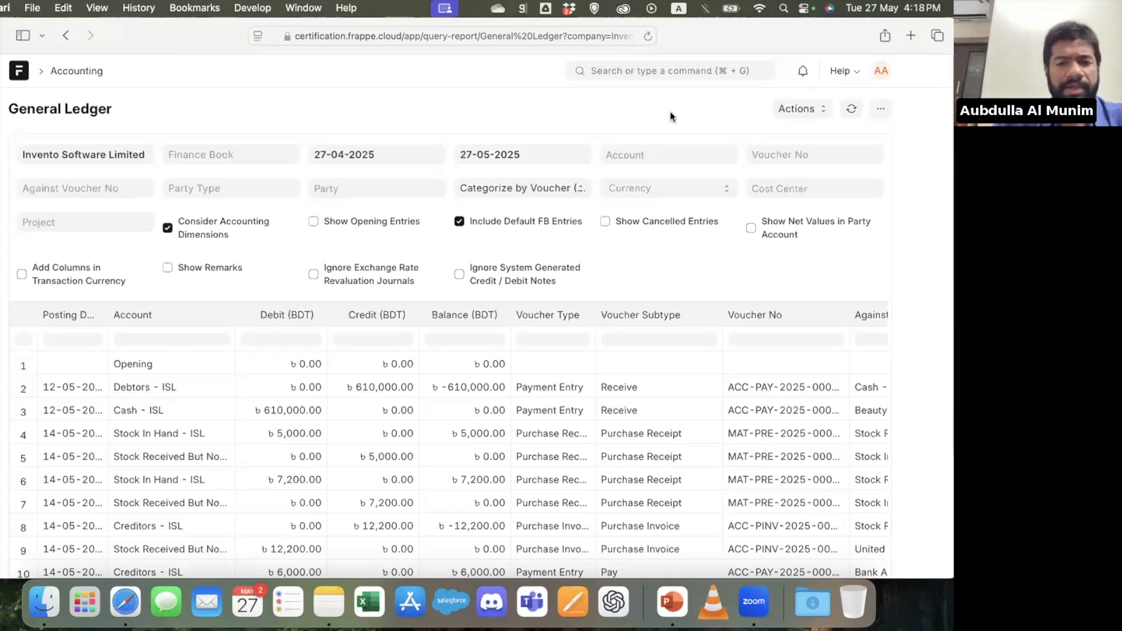
Set the General Ledger's From Date to 27-05-2025 and look through the filtered entries
click(881, 110)
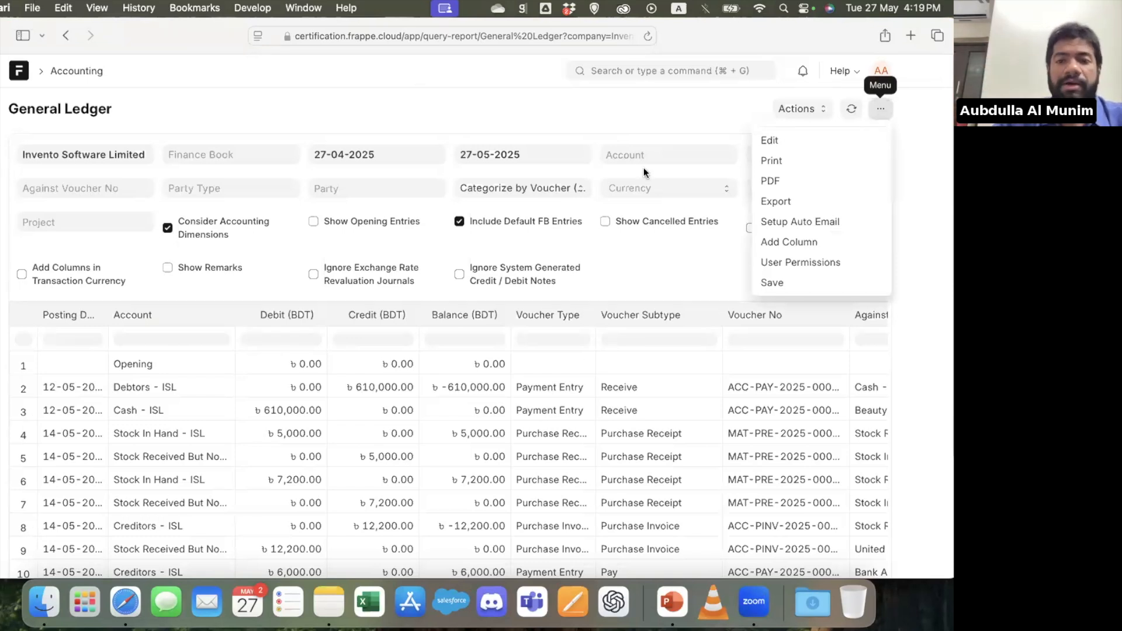
click(381, 153)
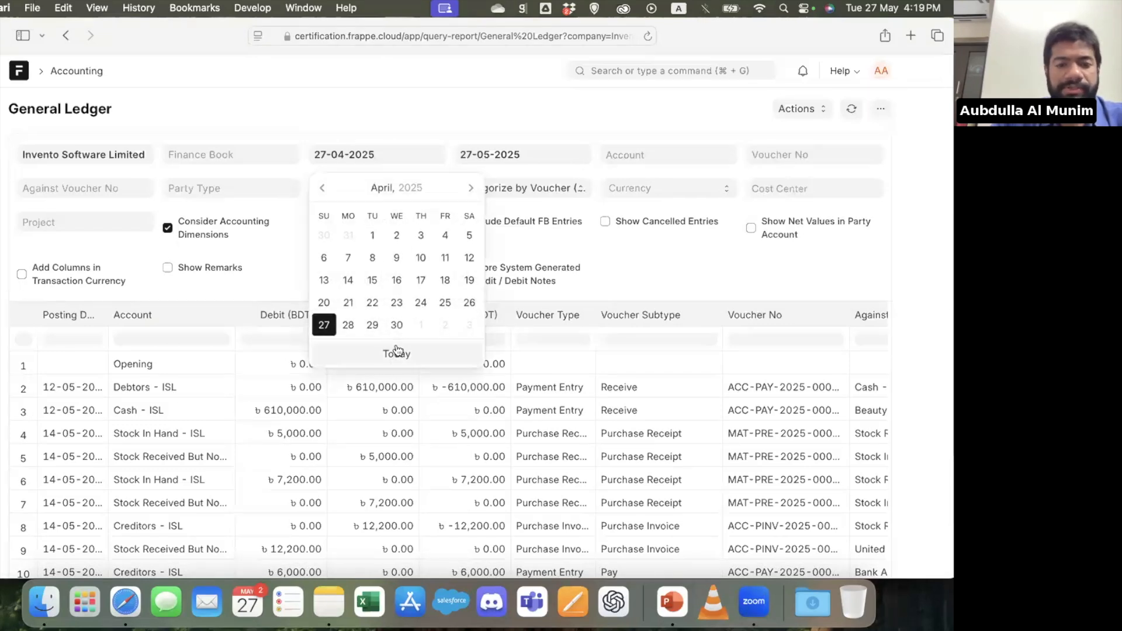
click(367, 365)
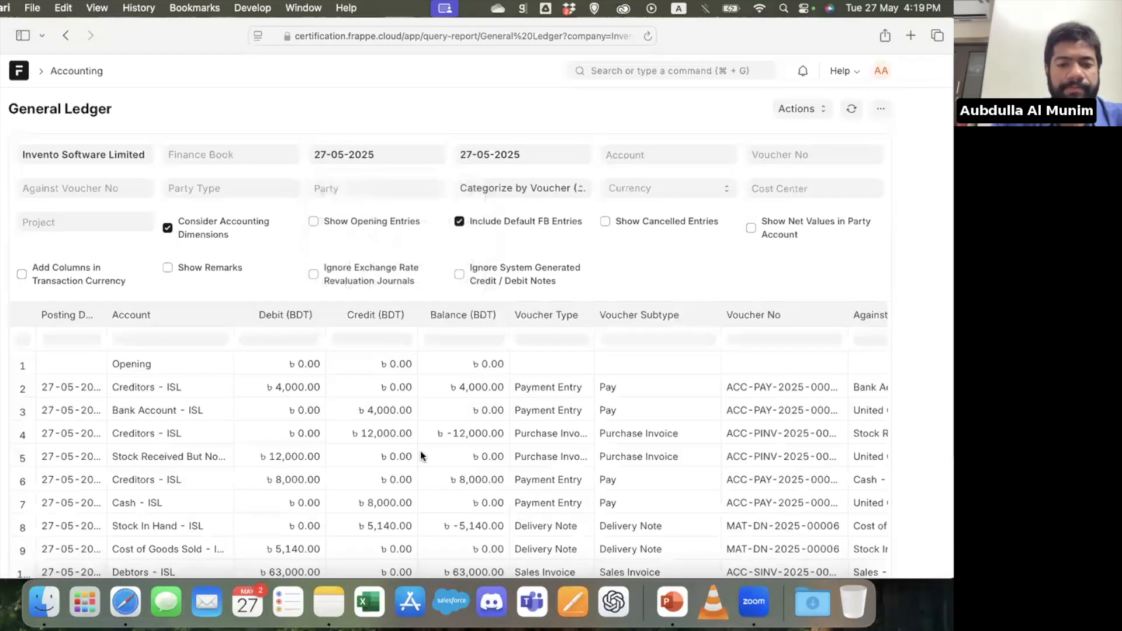
scroll(419, 450, down, 1)
scroll(308, 107, down, 5)
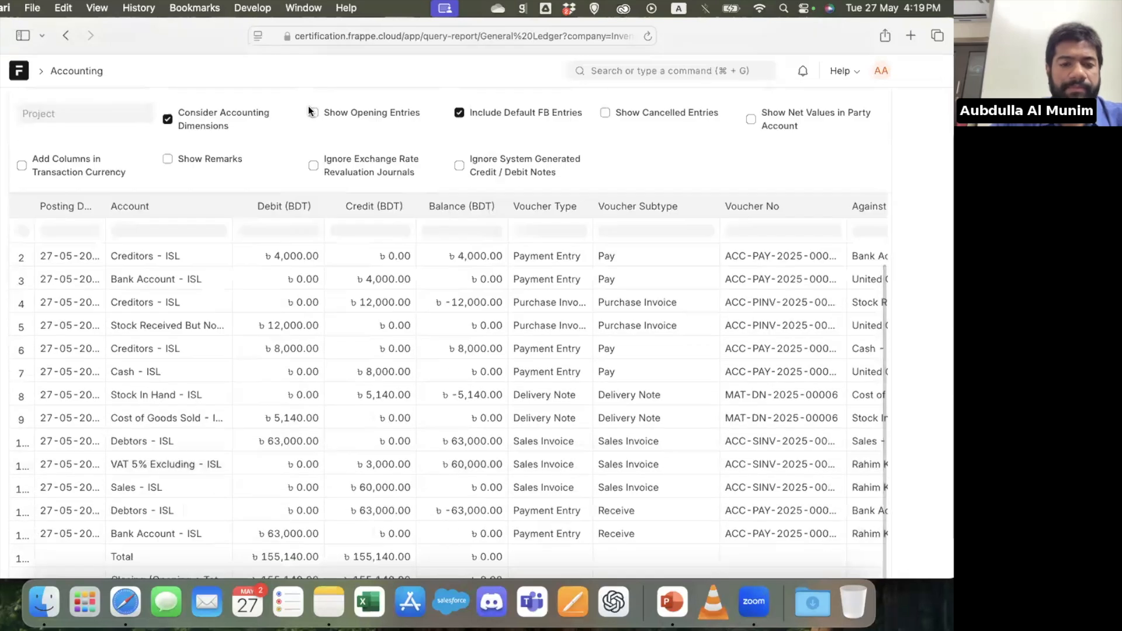
scroll(339, 377, up, 1)
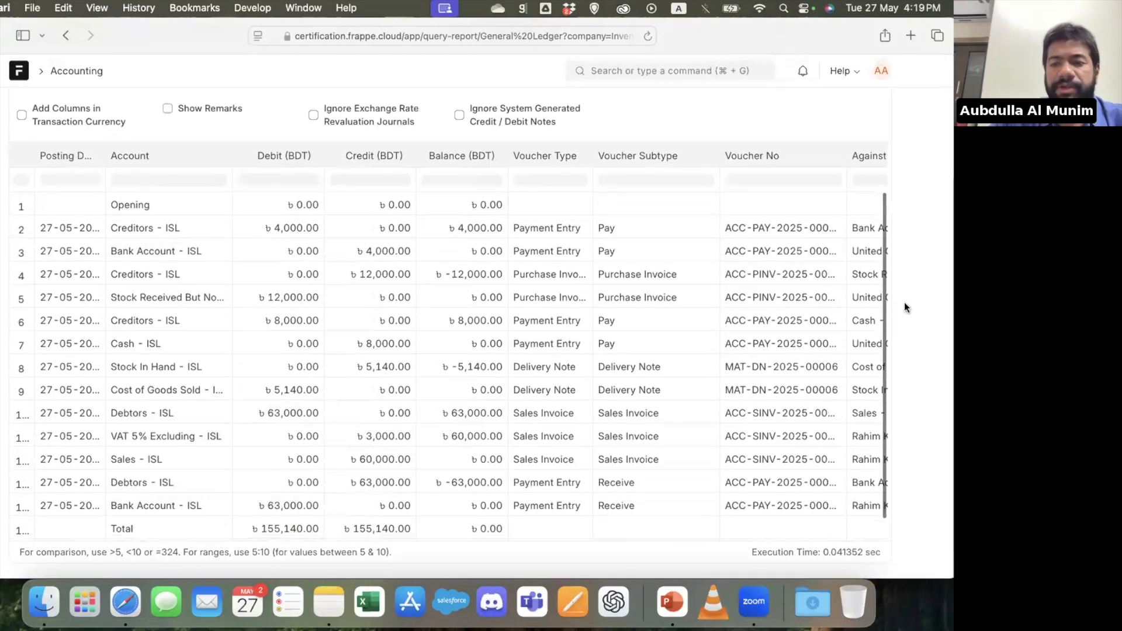
scroll(900, 307, up, 5)
Generate a landscape print view of the General Ledger without a letterhead, look through it and close it
click(880, 111)
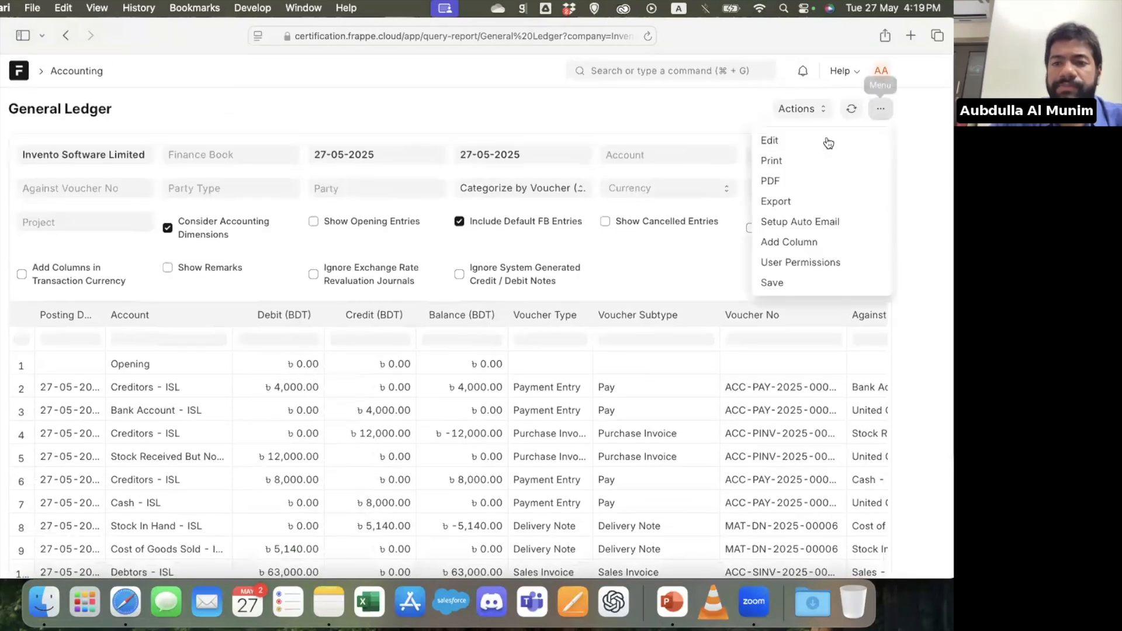
click(802, 173)
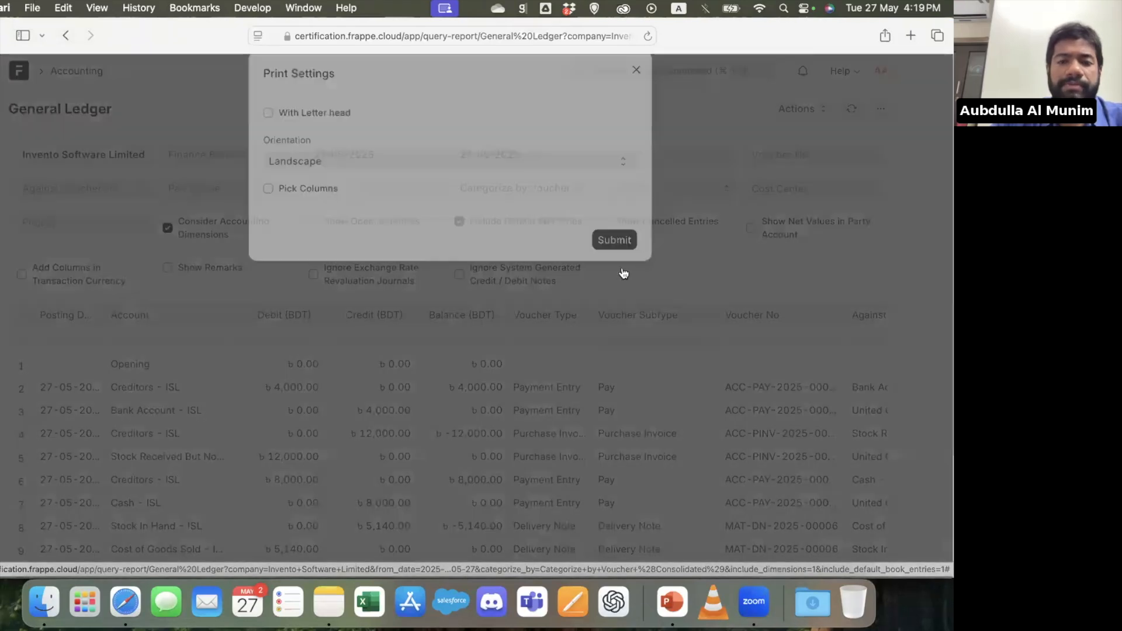
click(621, 265)
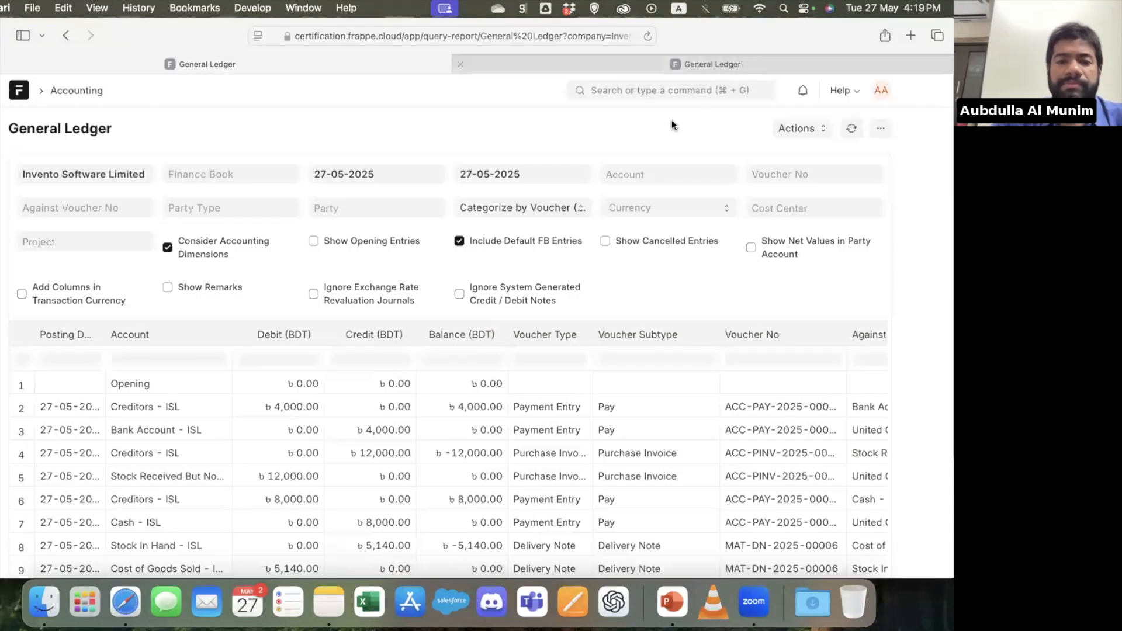
scroll(462, 394, down, 10)
scroll(461, 394, up, 10)
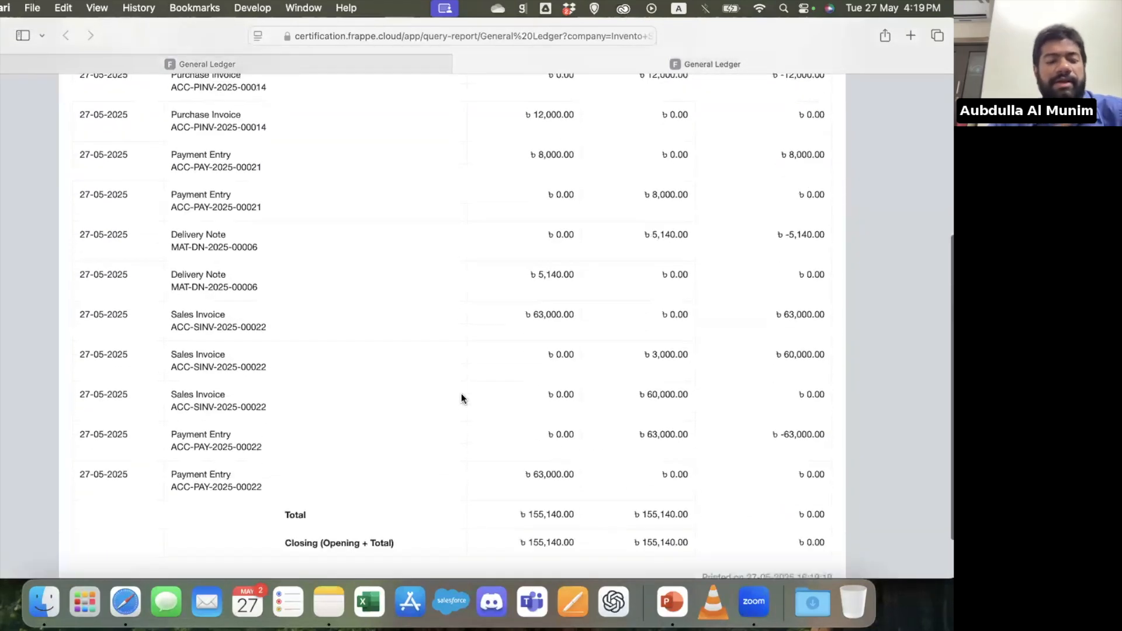
key(super+w)
Generate a General Ledger print view with picked columns: Account, Balance (BDT), Against Account and Against Voucher
click(881, 109)
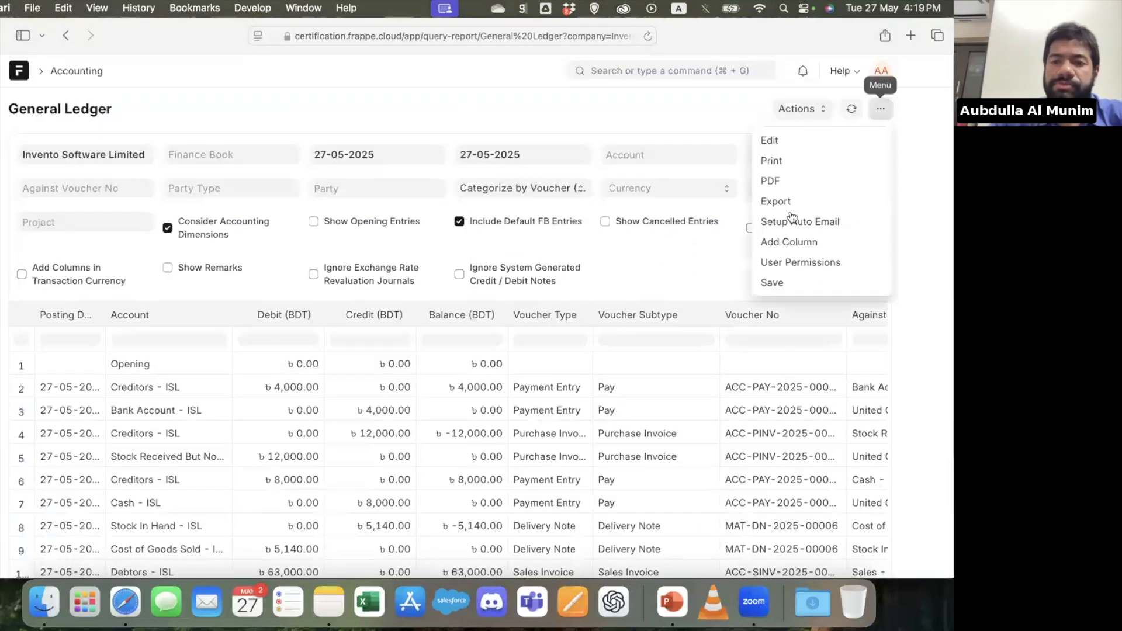
click(833, 162)
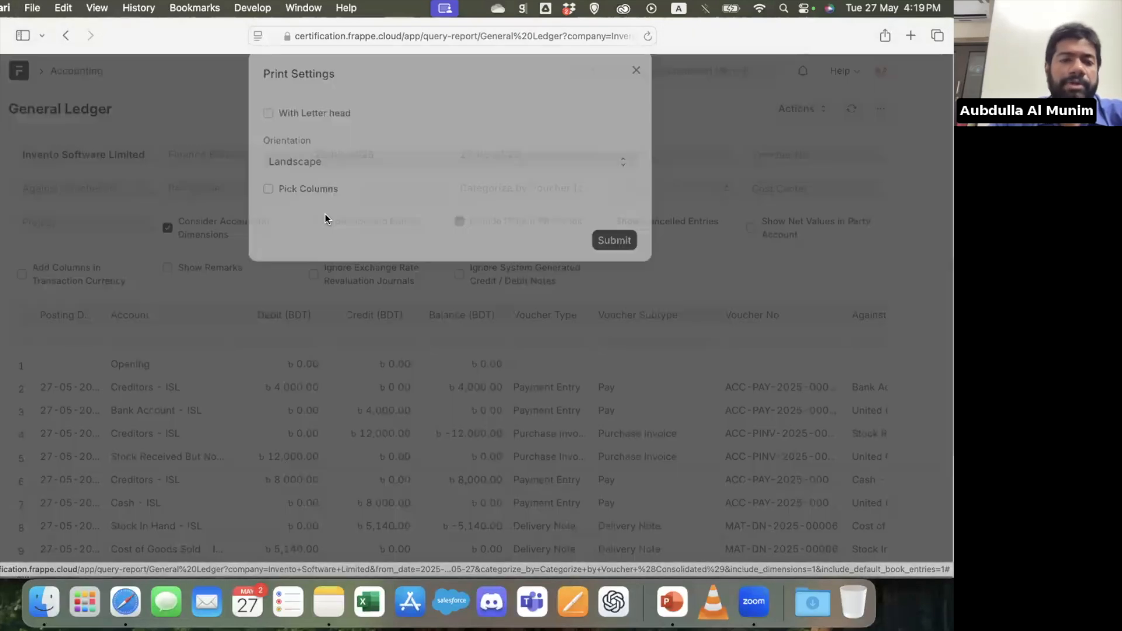
click(326, 213)
click(270, 291)
click(270, 312)
click(270, 335)
click(270, 380)
click(608, 494)
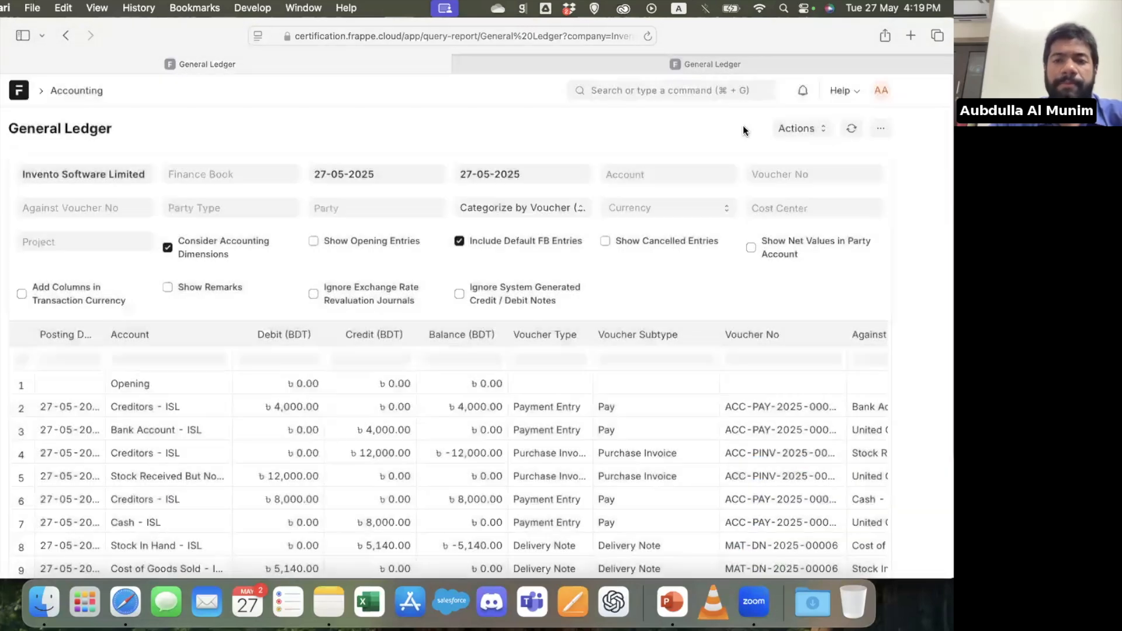
Review the General Ledger print view with the picked columns and close its tab
click(721, 71)
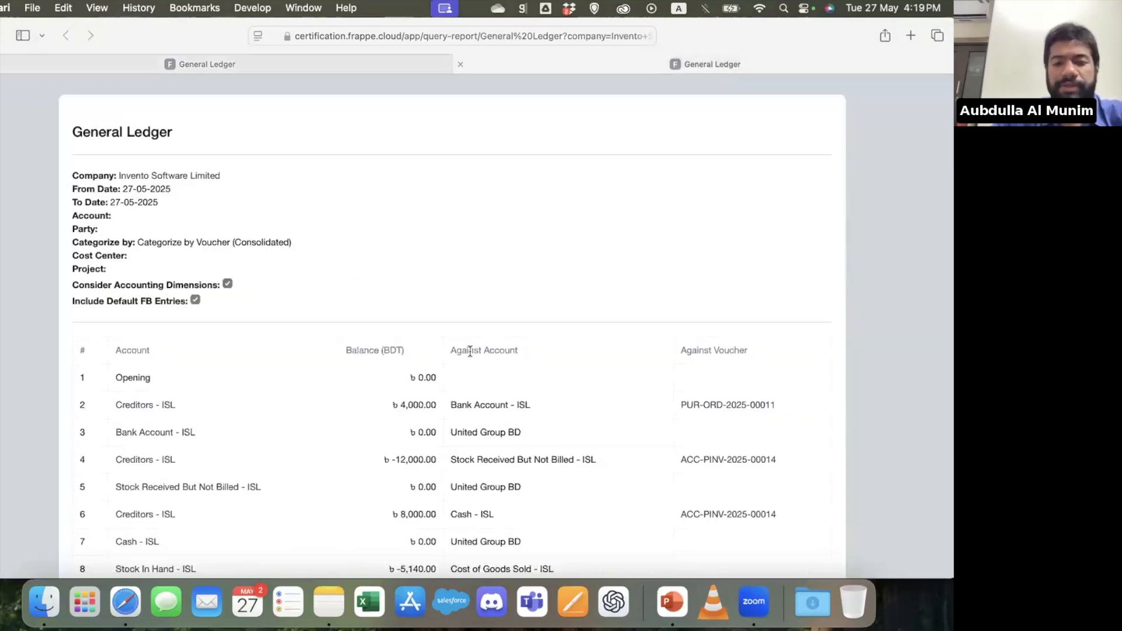
scroll(470, 351, down, 10)
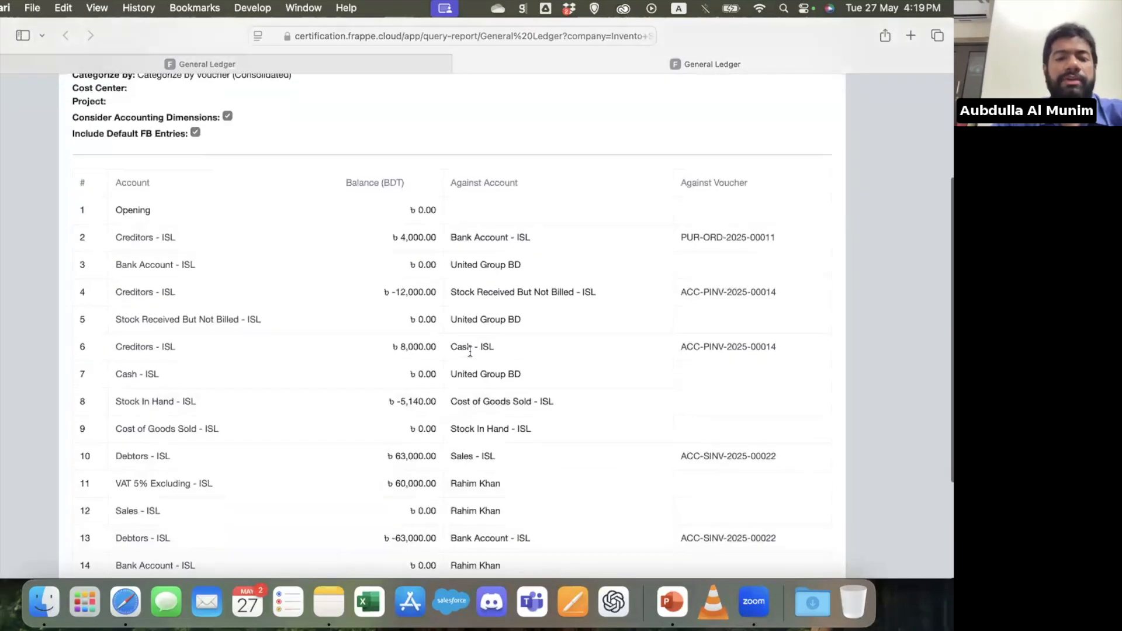
key(super+w)
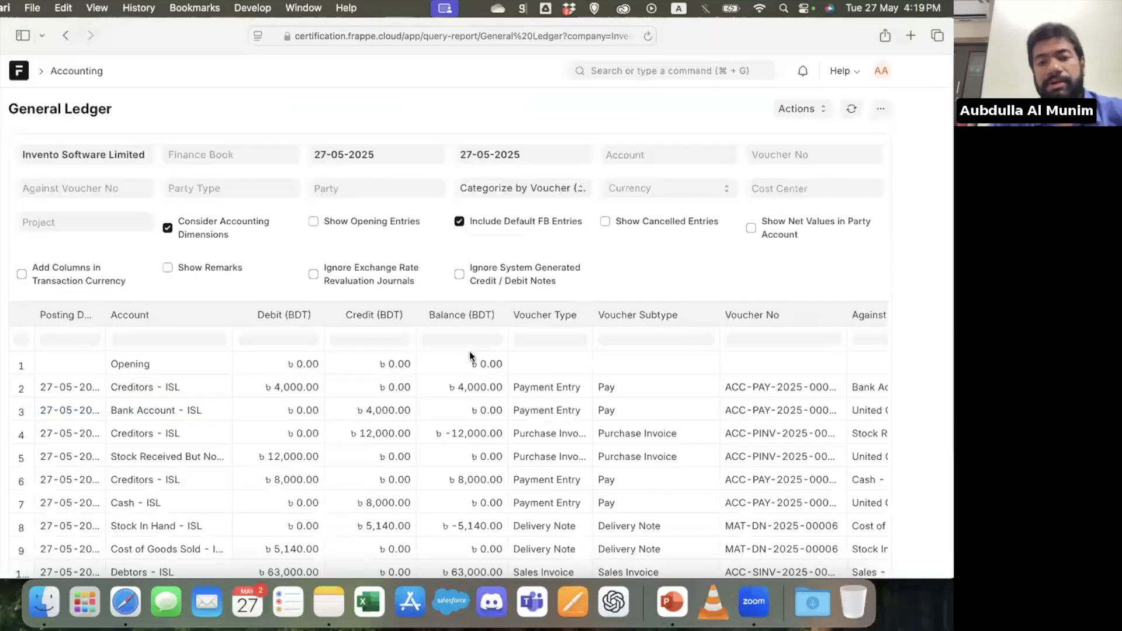
Show the General Ledger's export options with Excel as the file format, and dismiss them without downloading
click(881, 109)
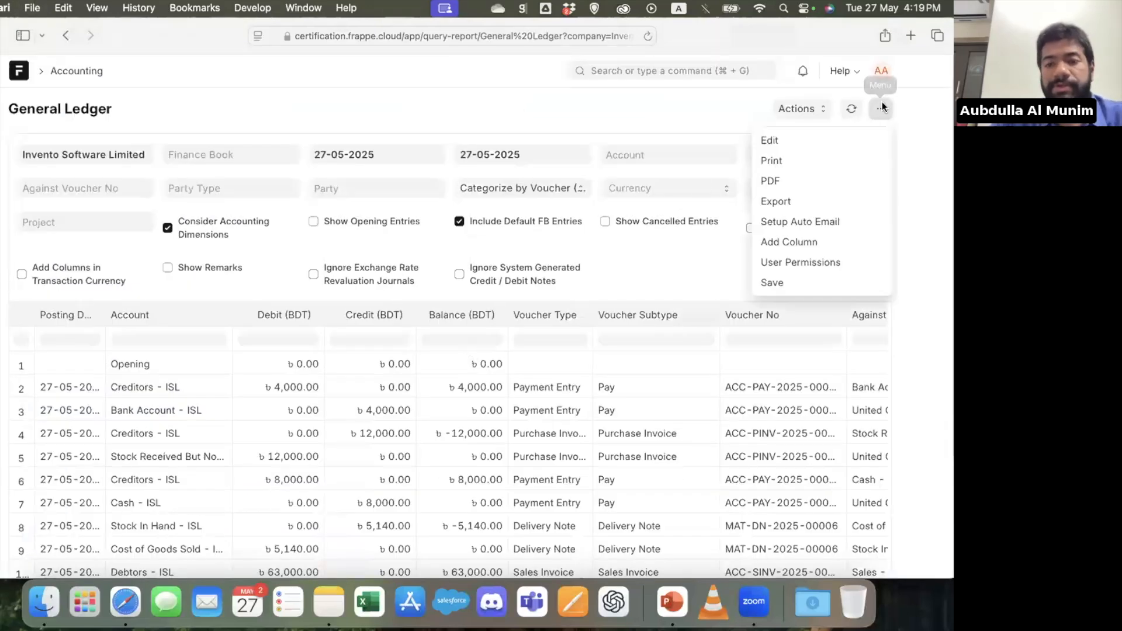
click(829, 203)
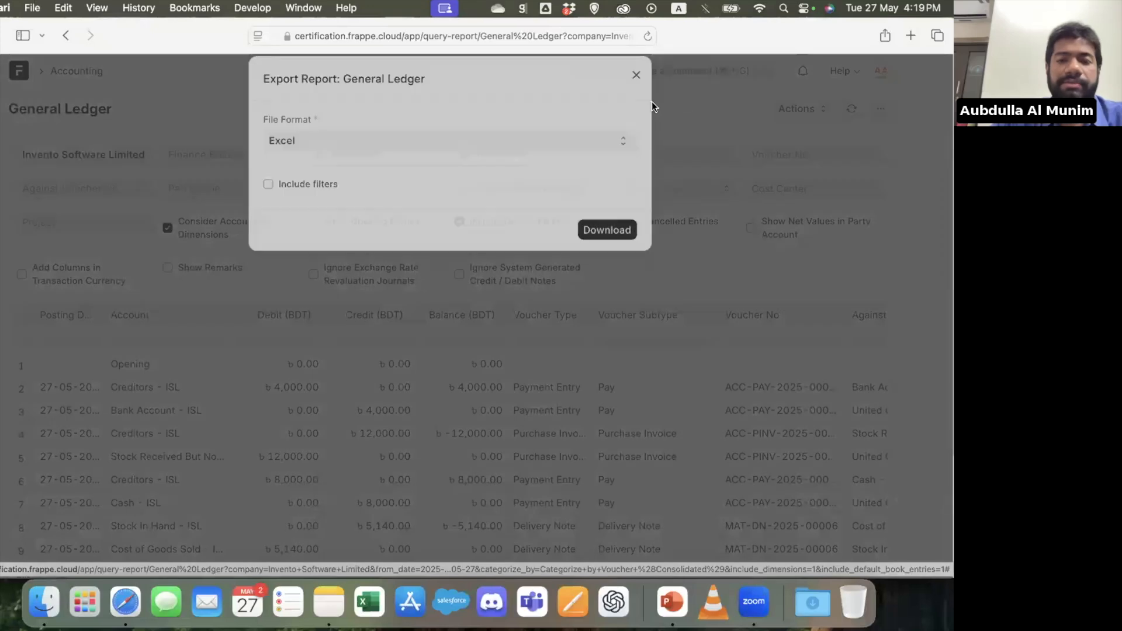
click(639, 92)
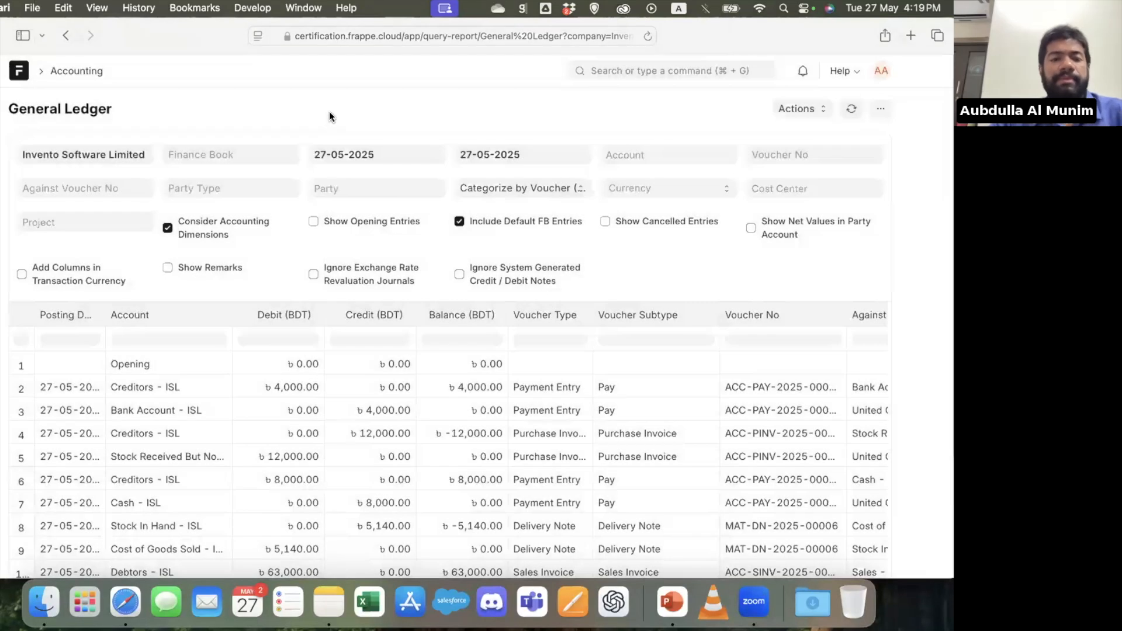
Return to the Accounting workspace and browse the list of available modules
click(80, 82)
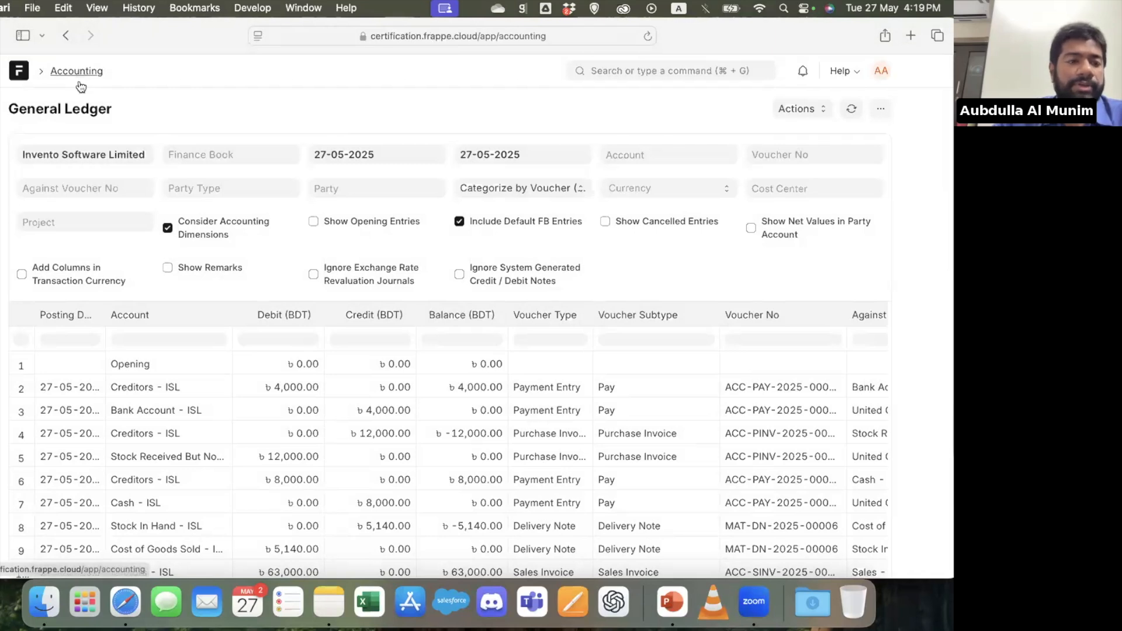
scroll(85, 293, down, 1)
scroll(86, 293, down, 3)
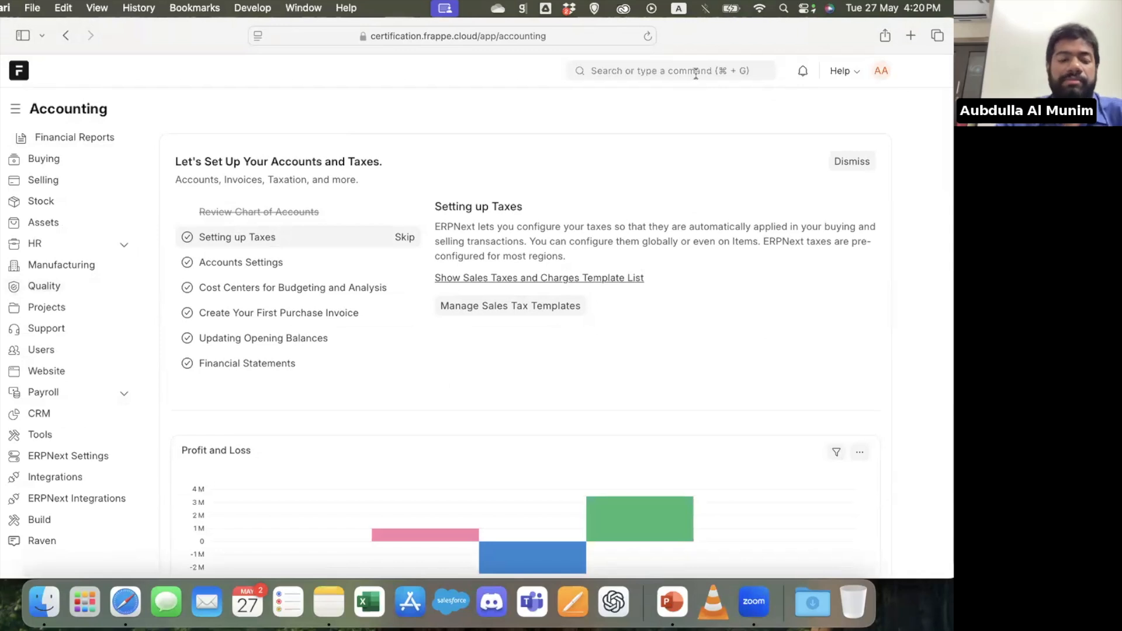
Search for the asset records and open the Asset list
click(670, 70)
text(asset)
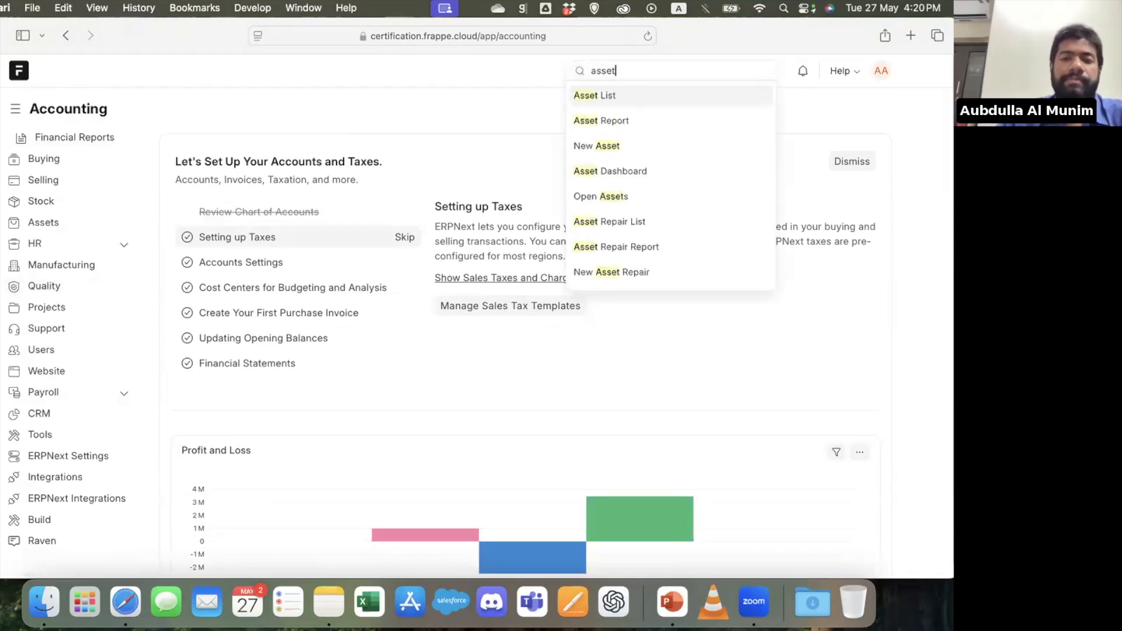
key(Return)
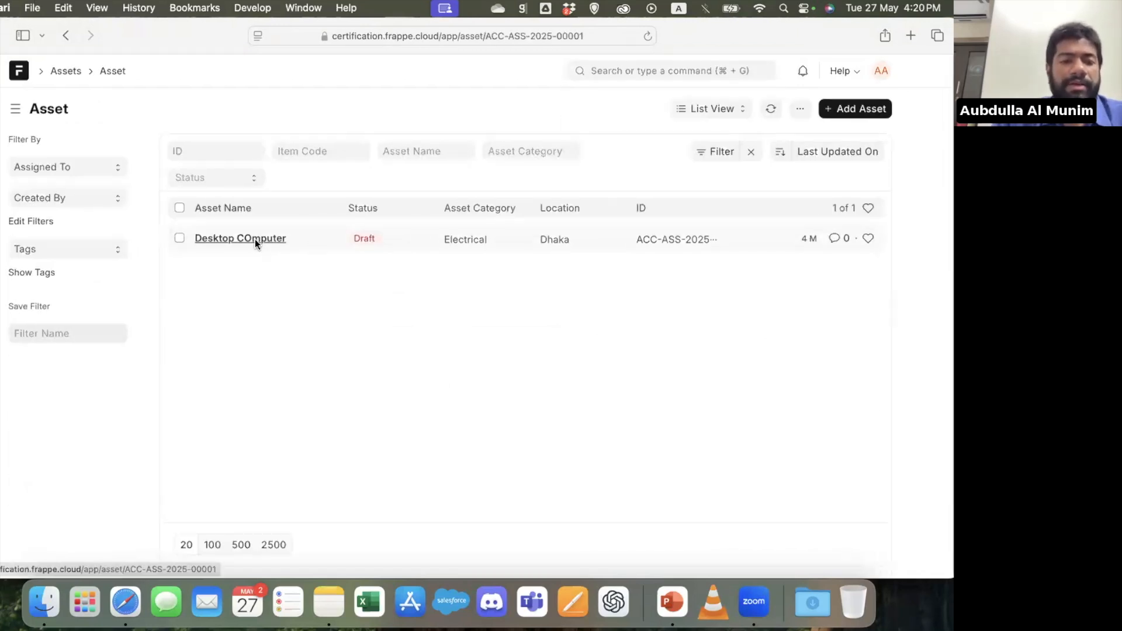
Open the Desktop COmputer asset and review its purchase details, depreciation settings and finance books
click(255, 239)
scroll(322, 348, down, 4)
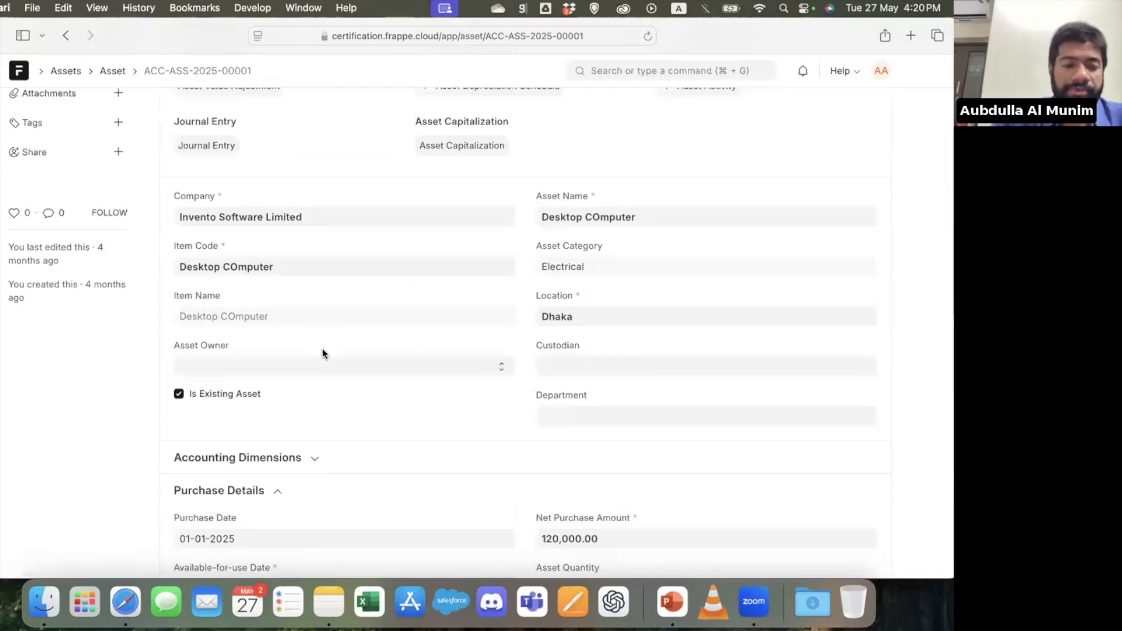
scroll(321, 348, down, 3)
scroll(321, 349, down, 4)
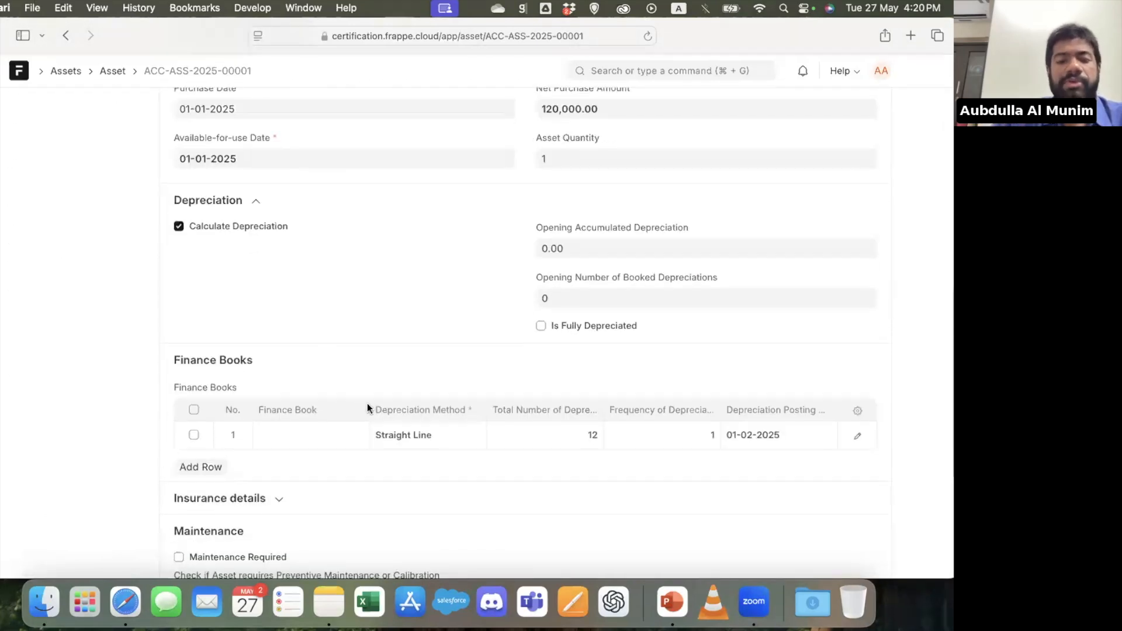
scroll(414, 434, up, 10)
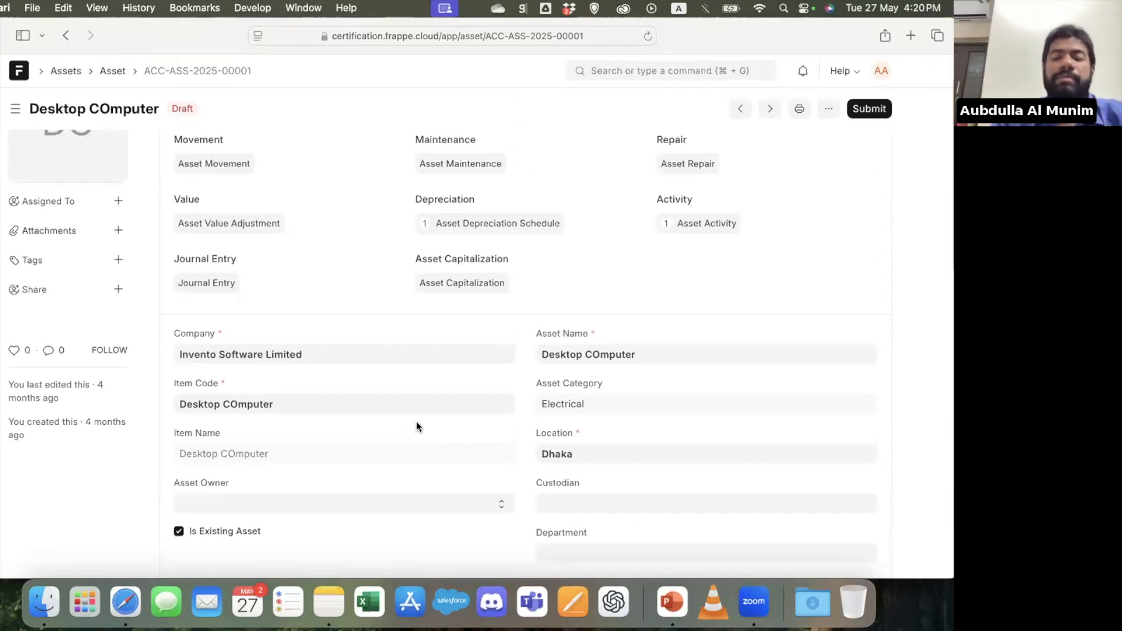
Search for the ledger reports and open the Stock Ledger report
click(698, 68)
text(stock)
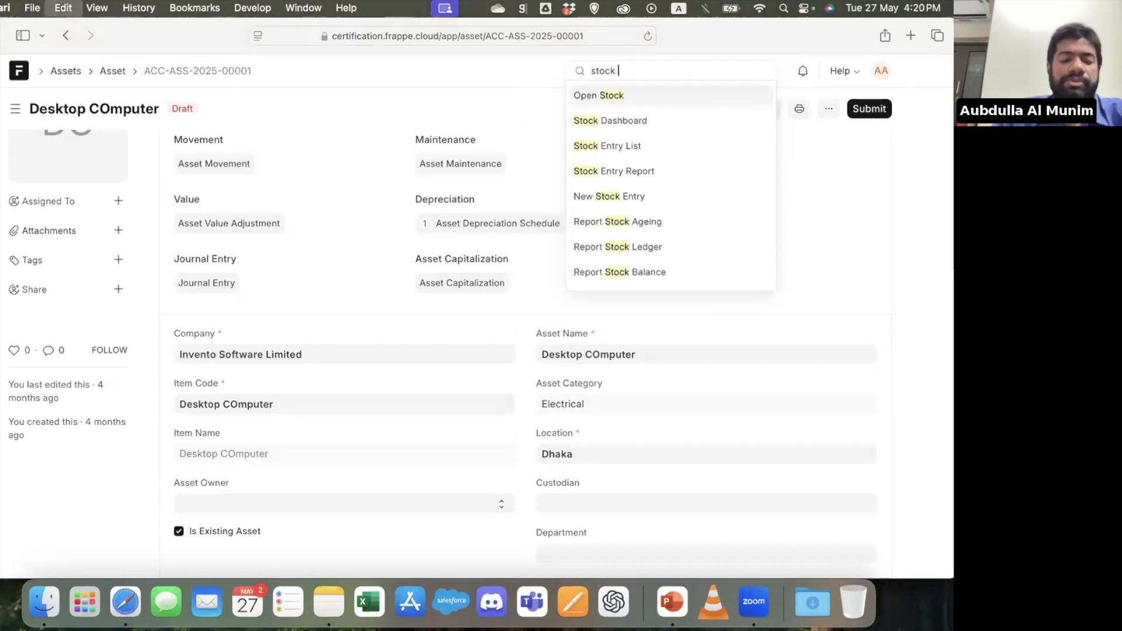
key(BackSpace)
key(BackSpace)
key(BackSpace)
key(BackSpace)
key(BackSpace)
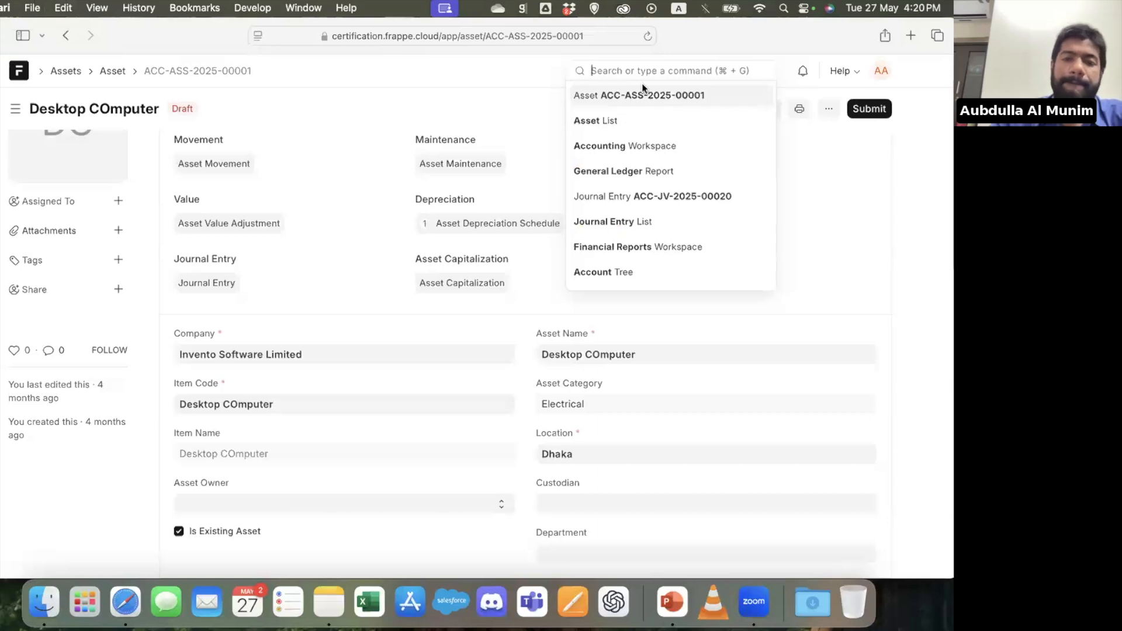
text(ledger)
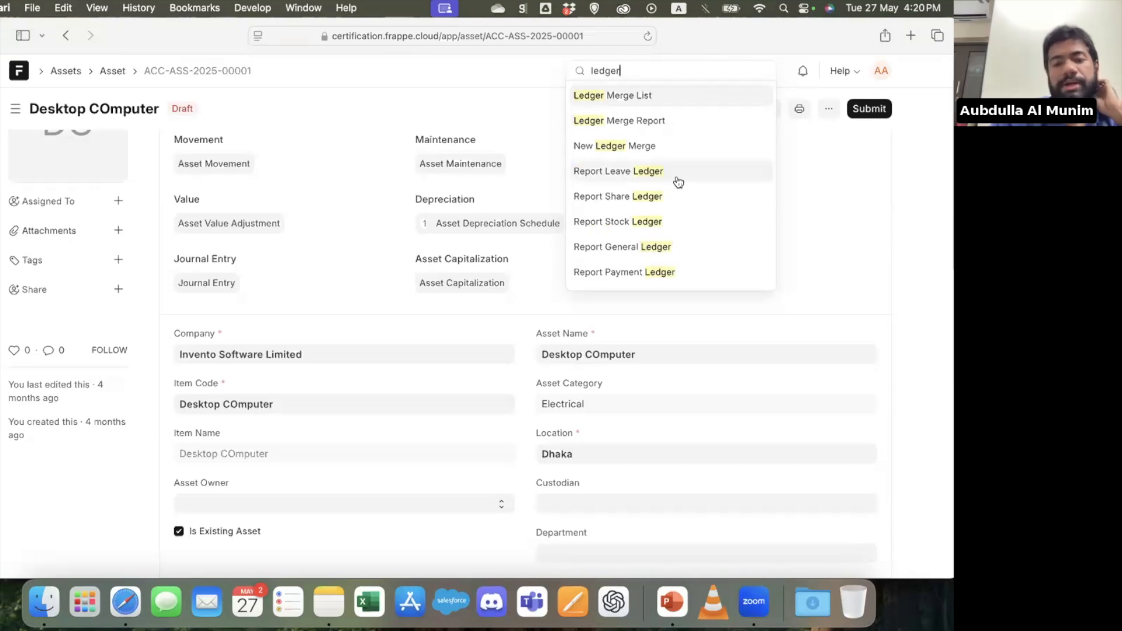
click(654, 221)
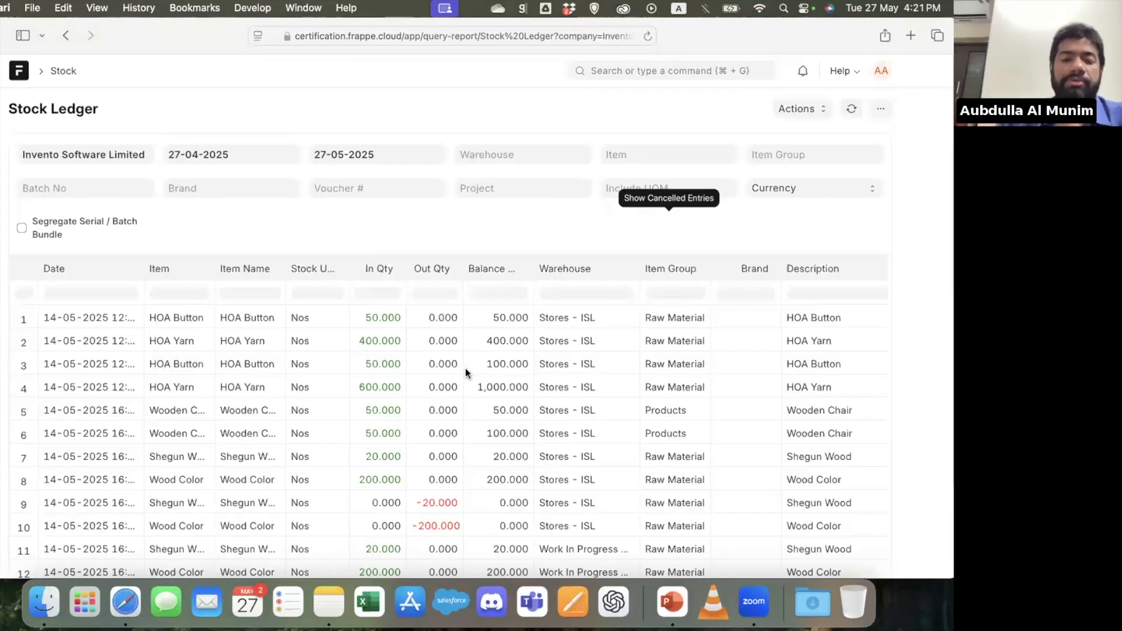
Review the Stock Ledger entries, including the quantity, valuation rate and voucher columns
scroll(466, 370, down, 6)
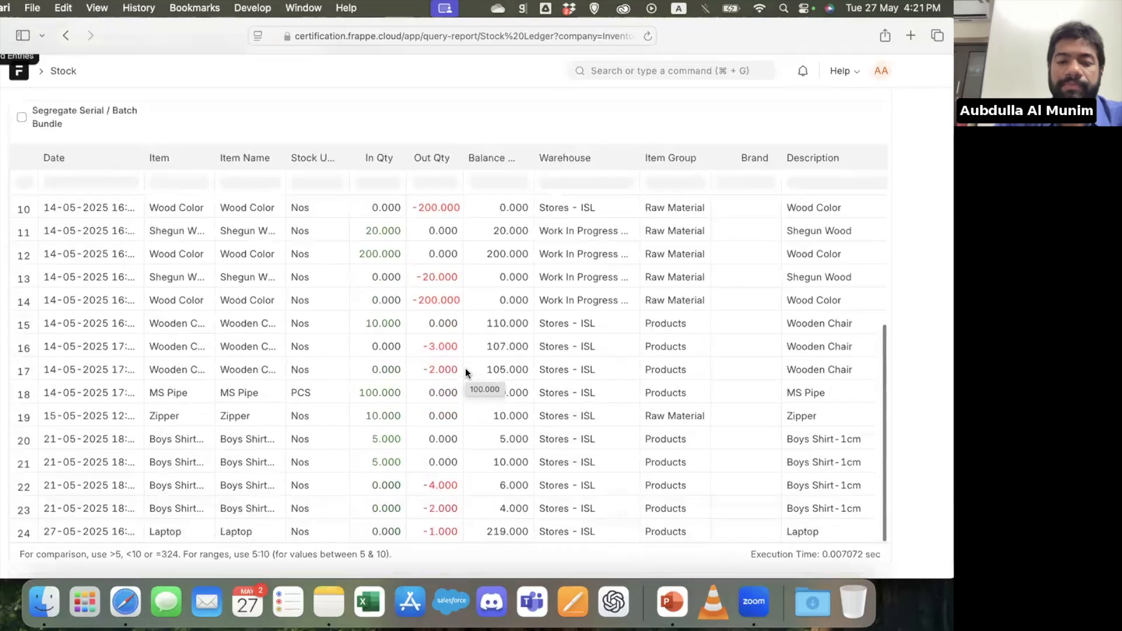
scroll(465, 369, right, 10)
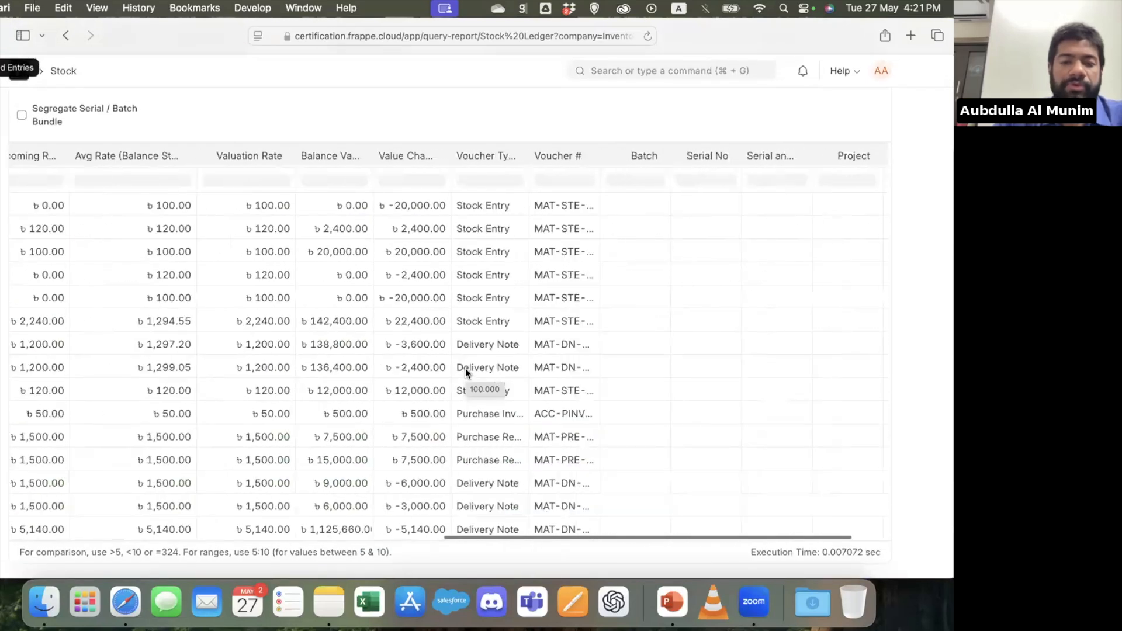
scroll(465, 368, left, 10)
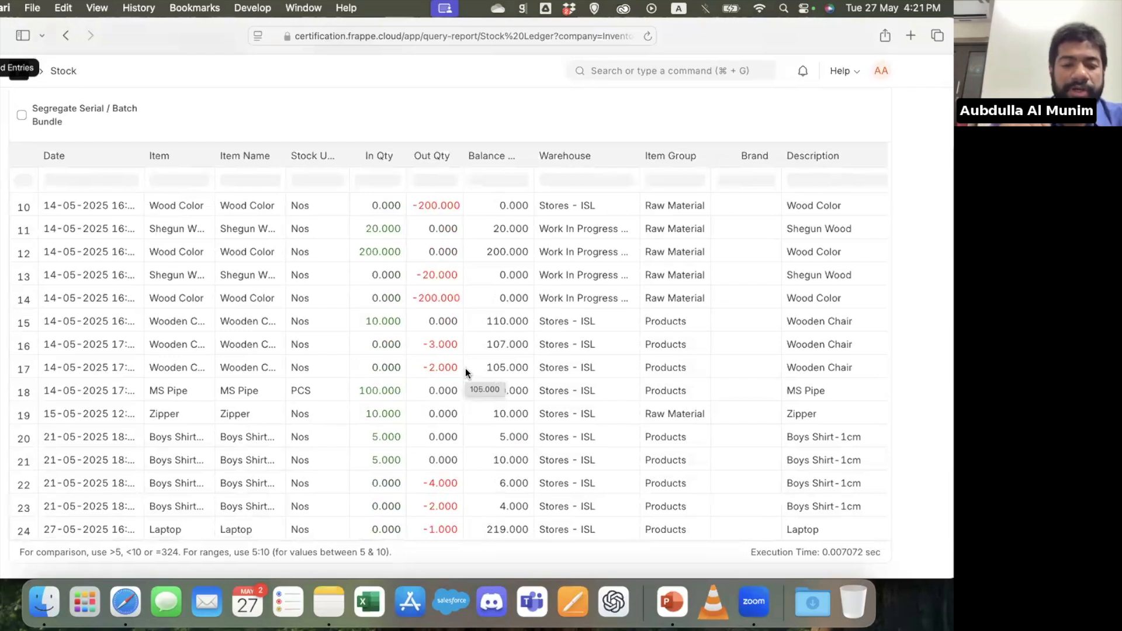
scroll(465, 369, up, 10)
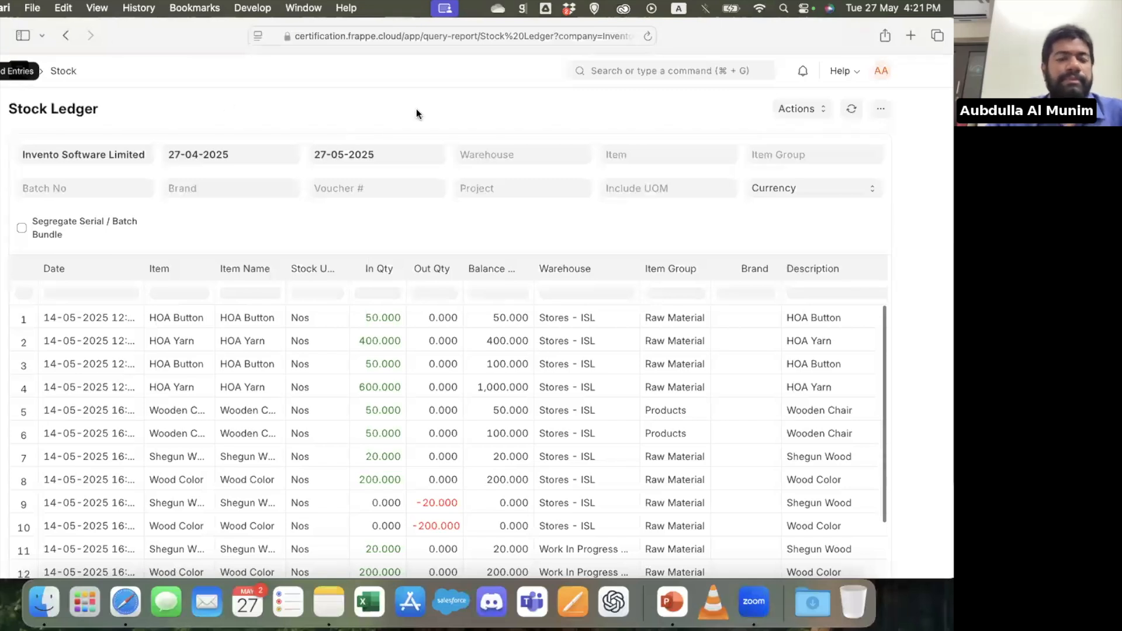
Open the Item list and start a new item in the full form
click(688, 73)
text(item)
key(Return)
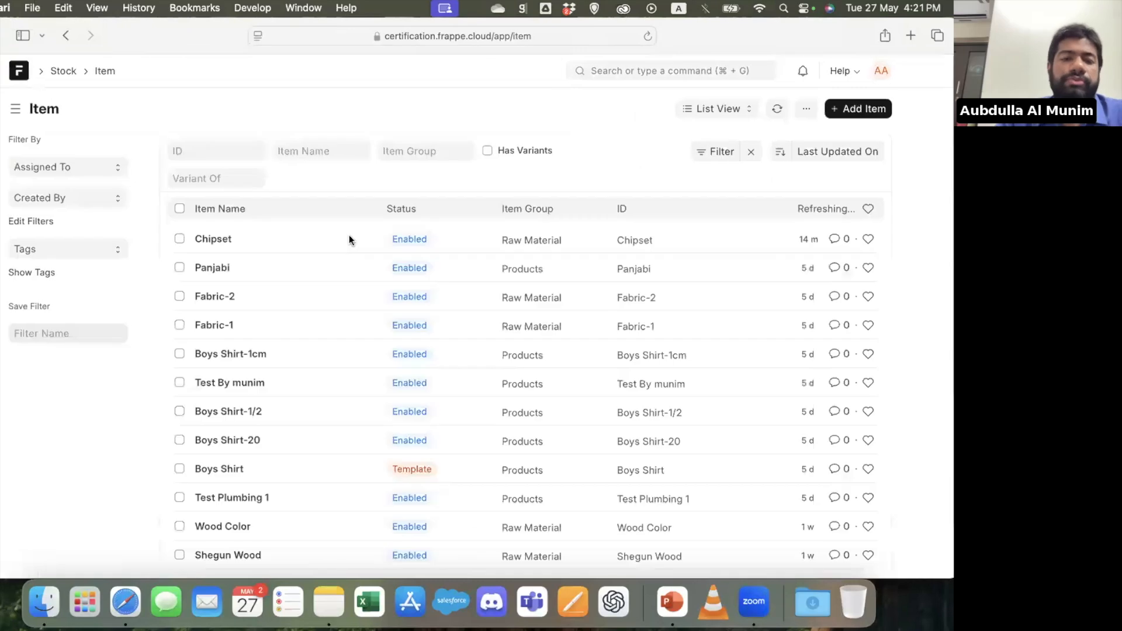
click(871, 108)
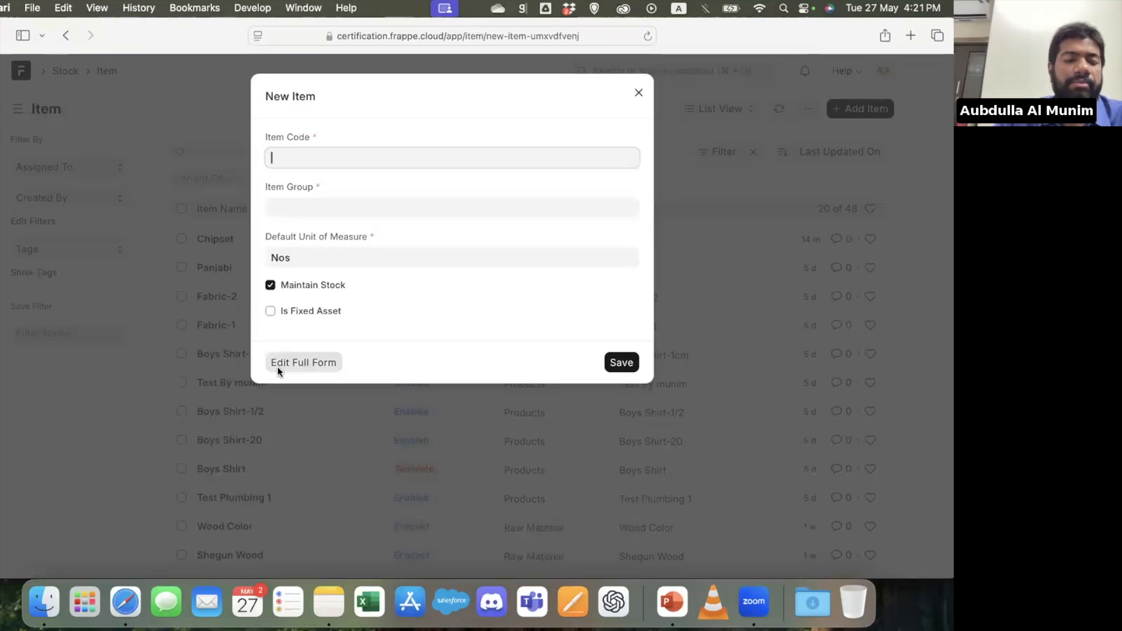
click(278, 367)
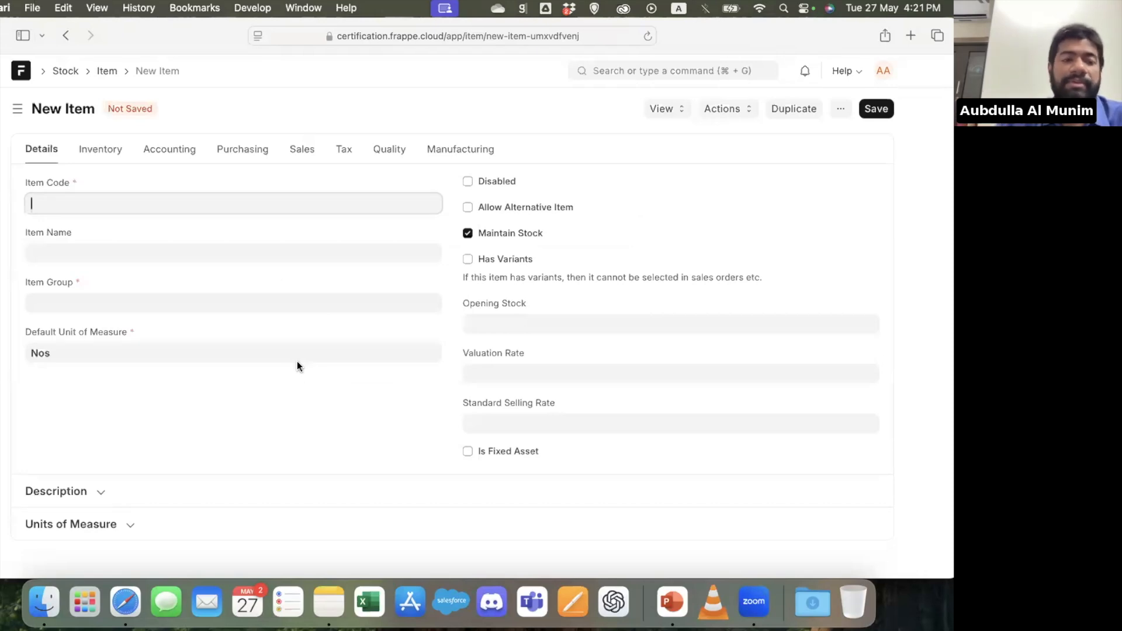
Review the new item's inventory settings, including the default material request types, barcodes and auto re-order table
click(120, 153)
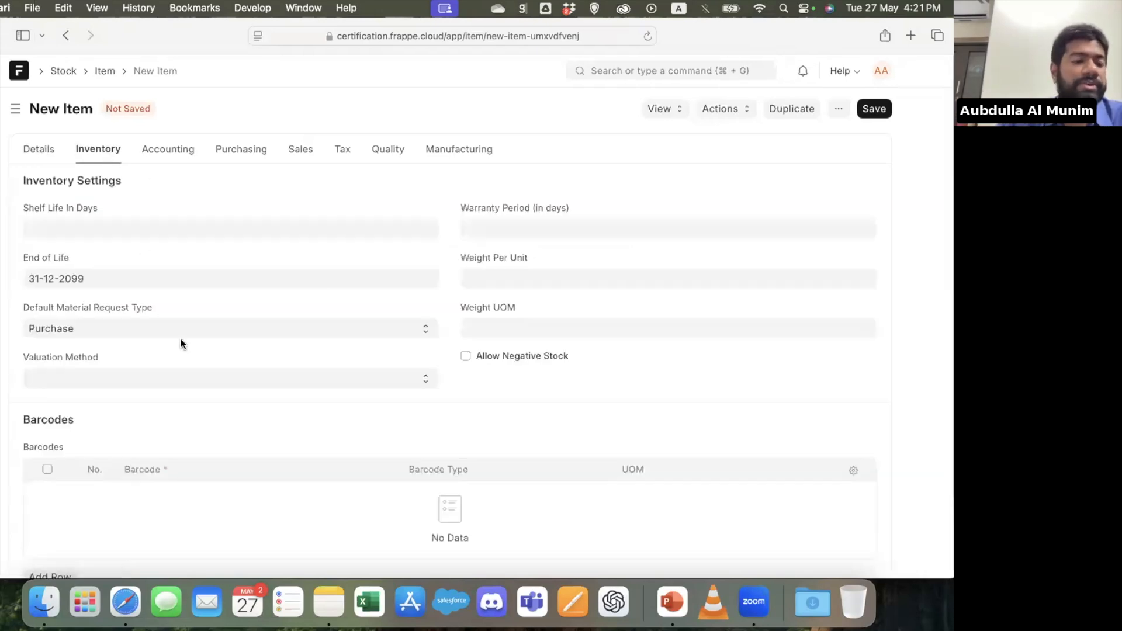
click(146, 329)
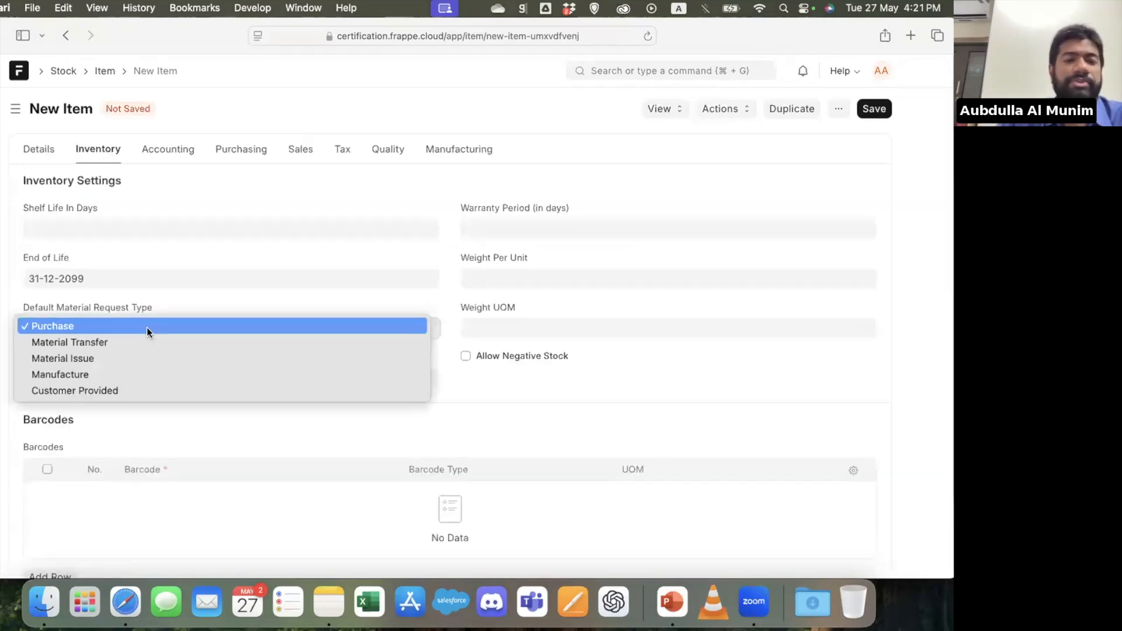
click(247, 256)
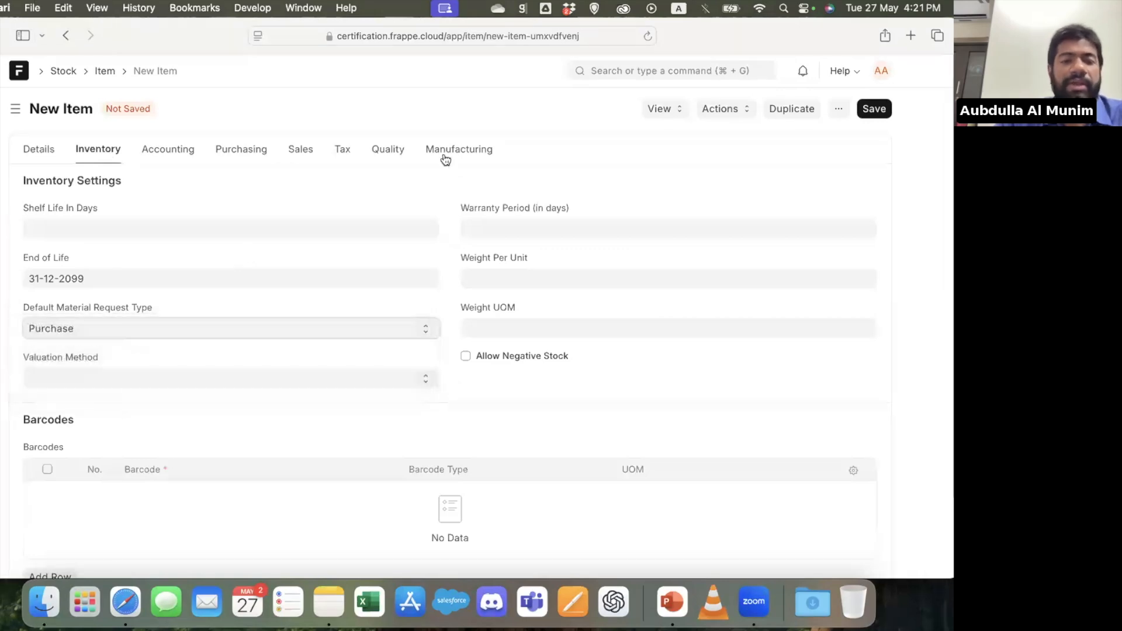
scroll(324, 308, down, 3)
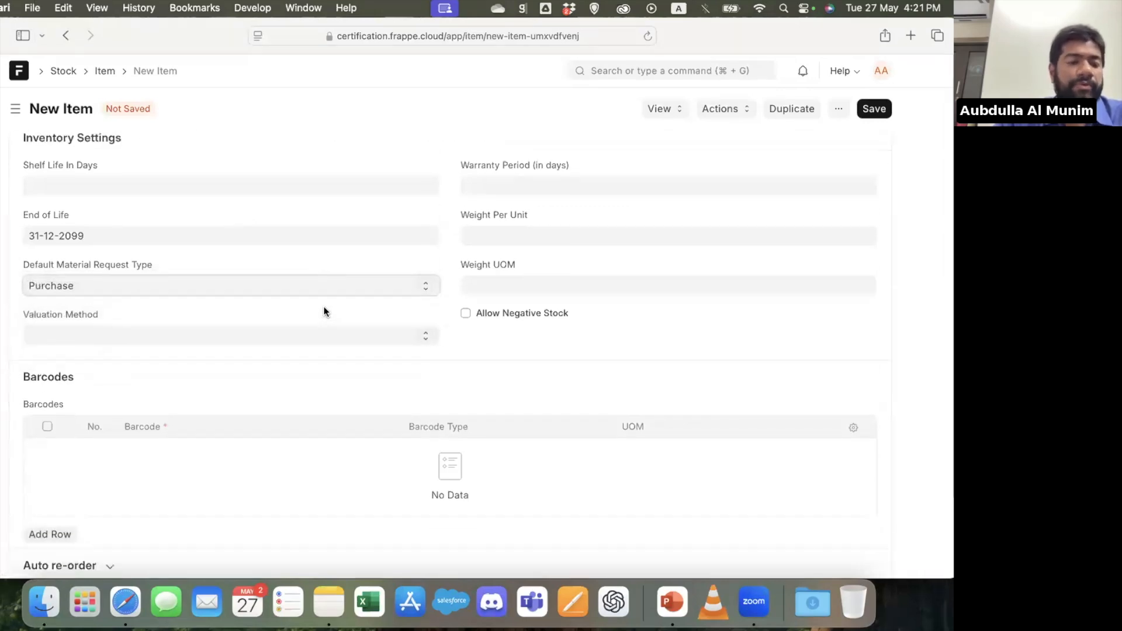
scroll(324, 308, up, 3)
scroll(172, 492, down, 4)
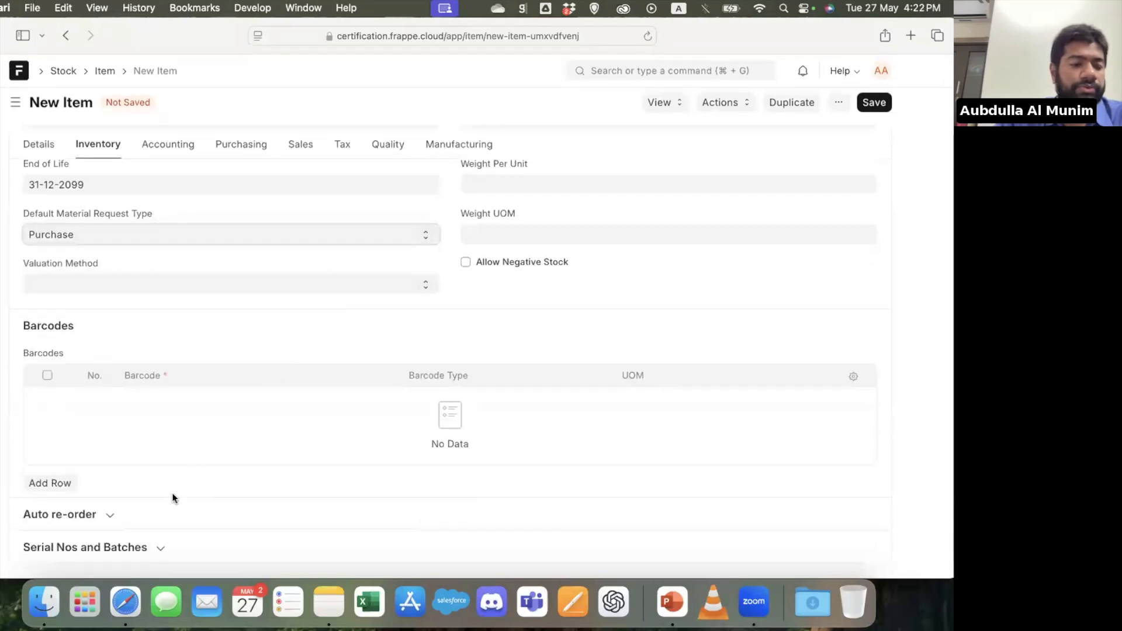
click(128, 529)
scroll(130, 529, down, 6)
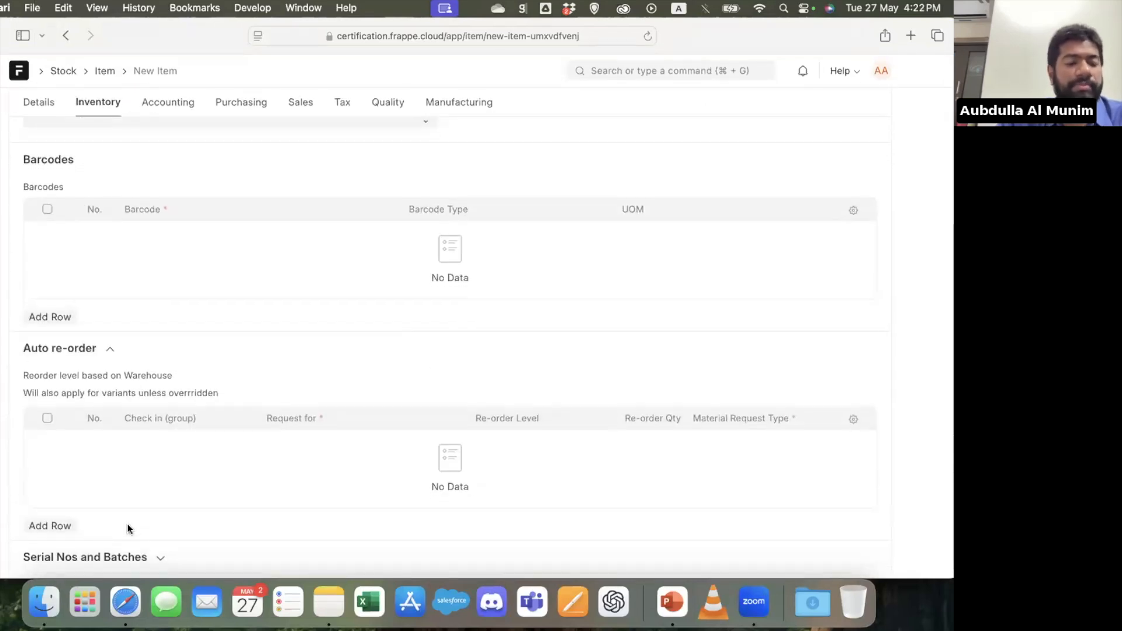
scroll(127, 523, up, 6)
Review the new item's deferred accounting, purchasing, sales, tax and quality inspection settings
click(164, 151)
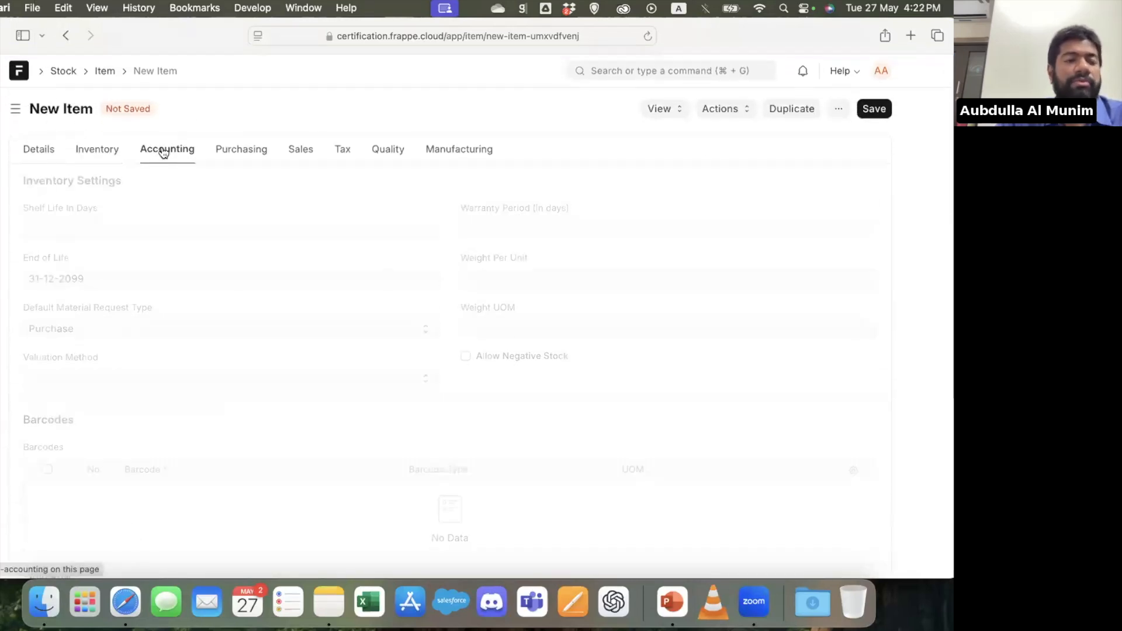
click(178, 184)
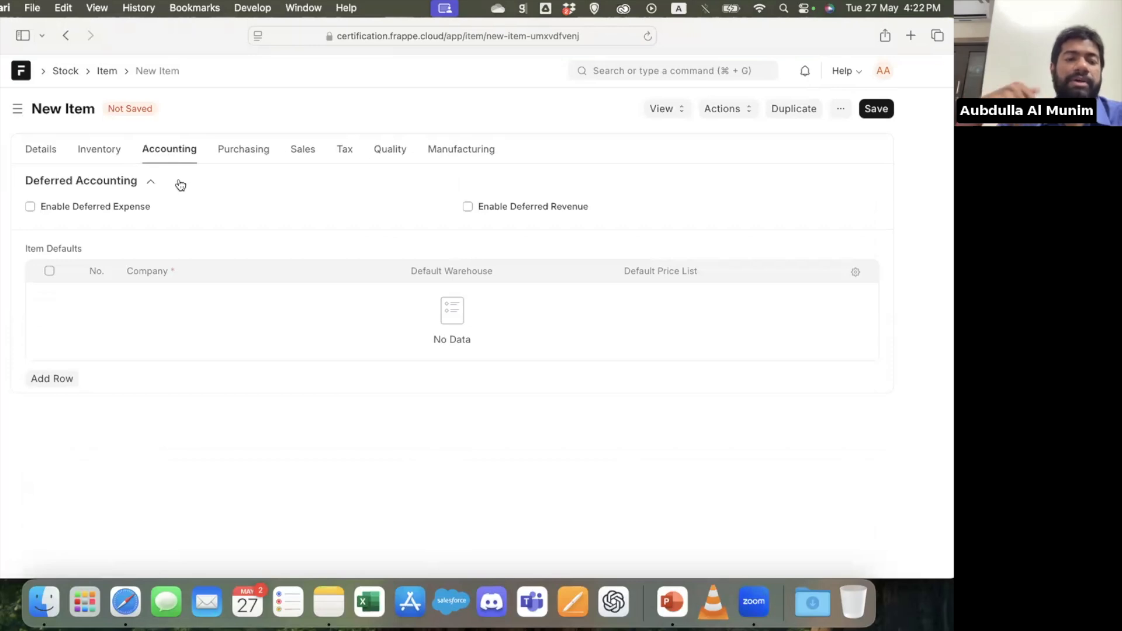
click(237, 152)
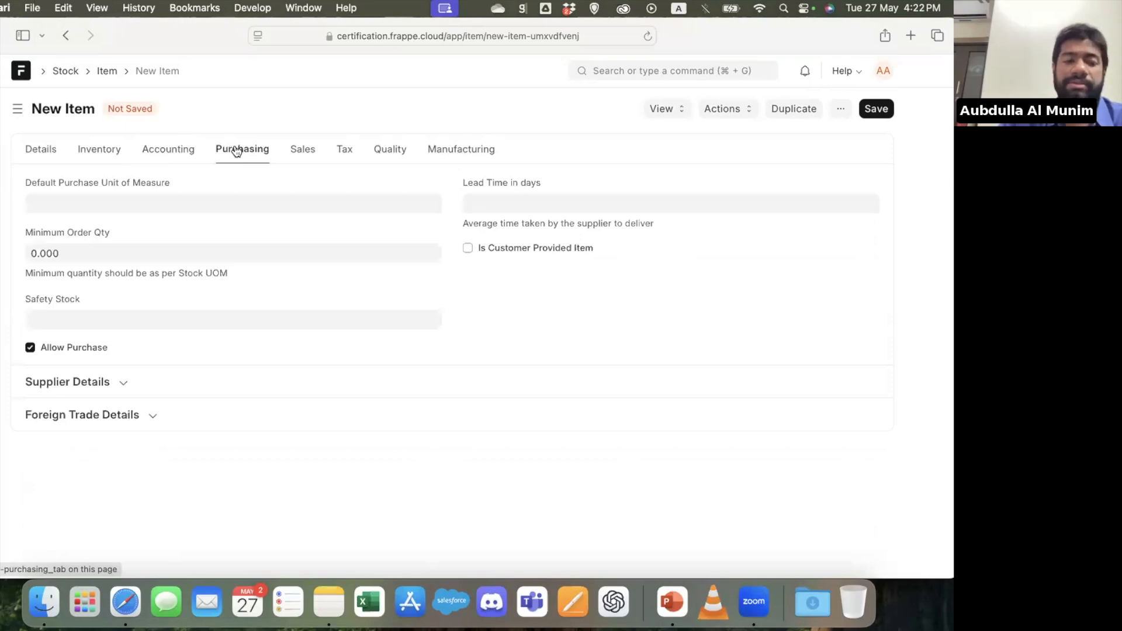
click(307, 151)
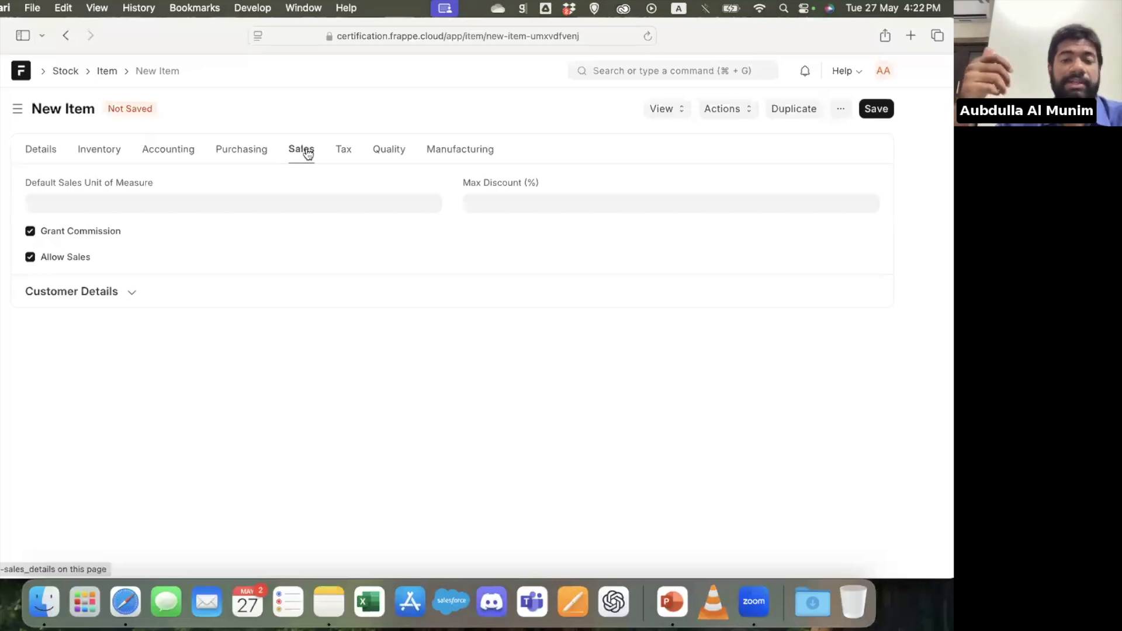
click(346, 152)
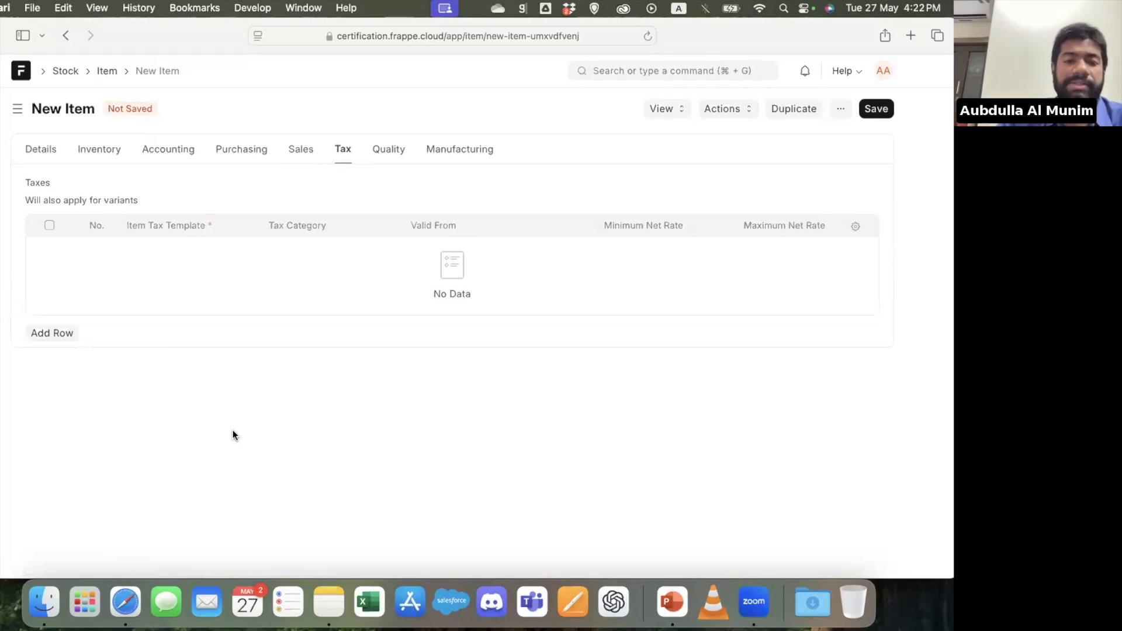
click(392, 151)
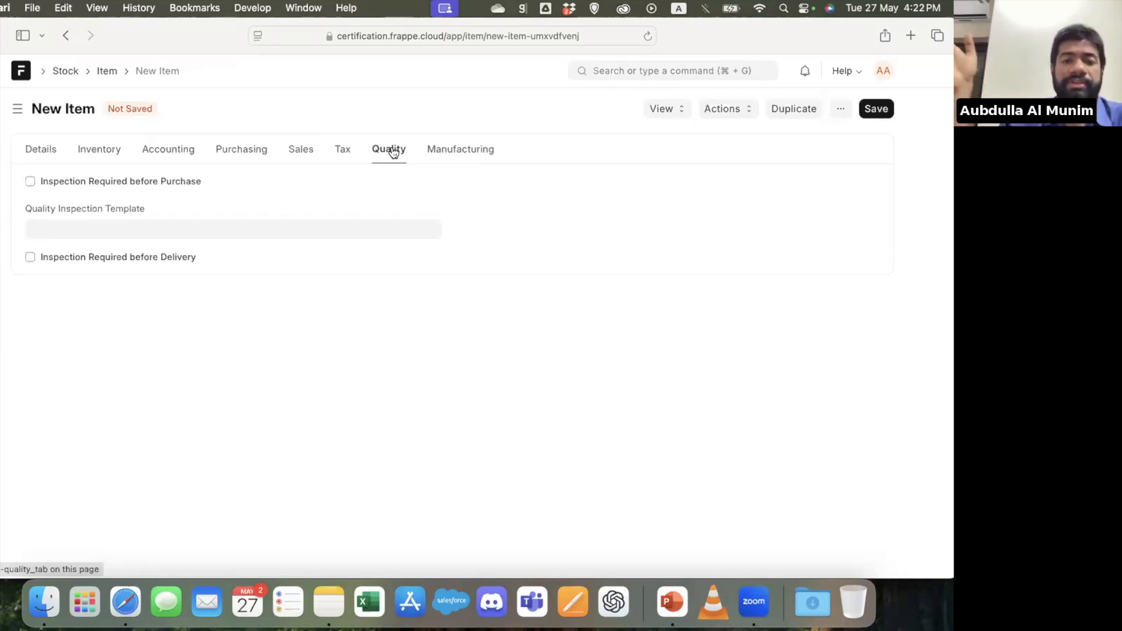
Switch to the PowerPoint presentation and show the HRM & Accounts slide
click(673, 603)
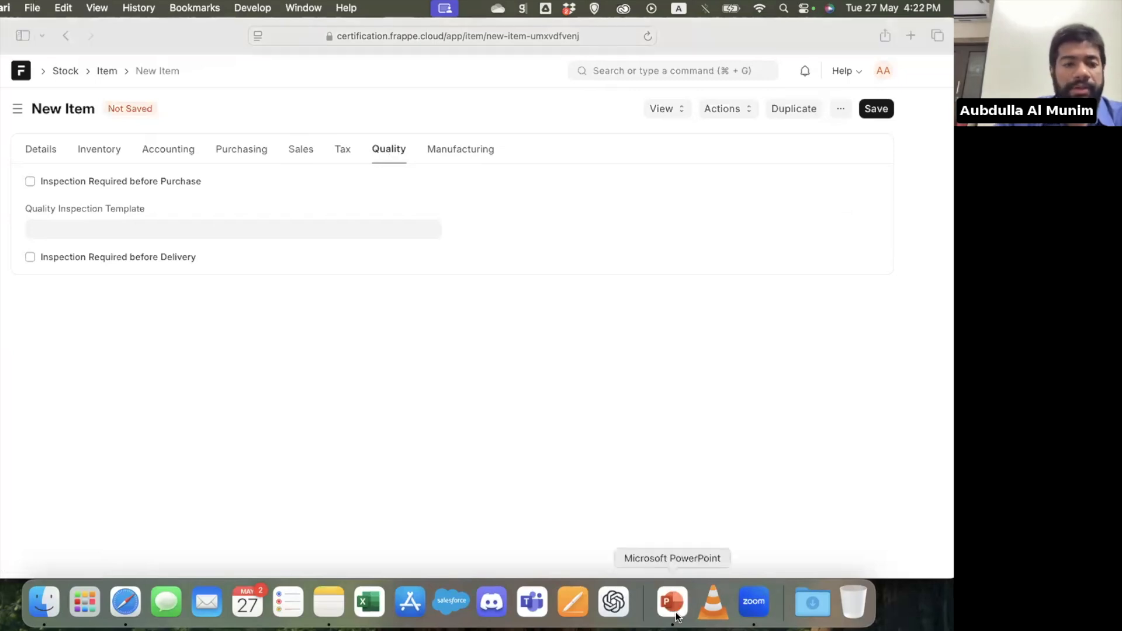
scroll(16, 371, down, 5)
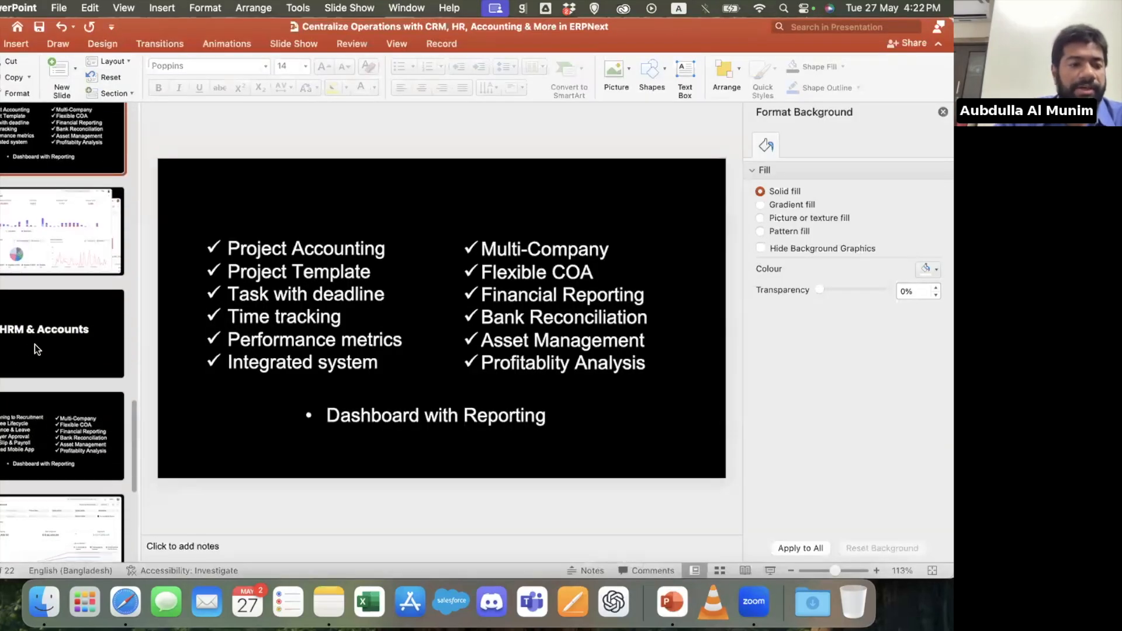
click(55, 328)
scroll(55, 330, down, 3)
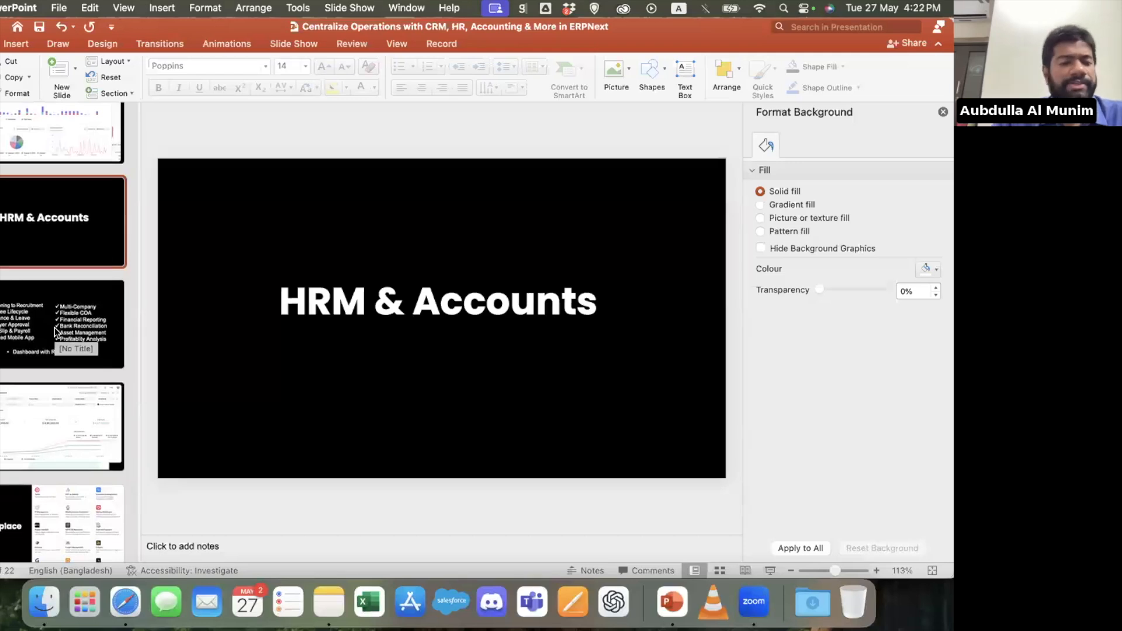
Return to ERPNext in Safari and open the Recruitment workspace of the HR module from the home page
click(125, 603)
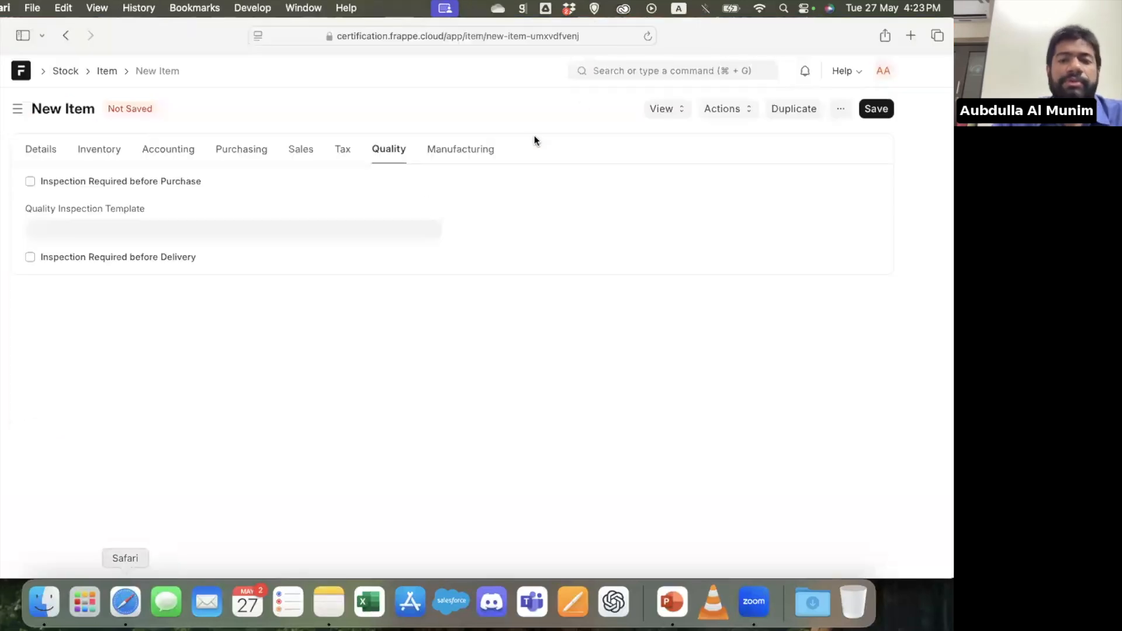
click(20, 72)
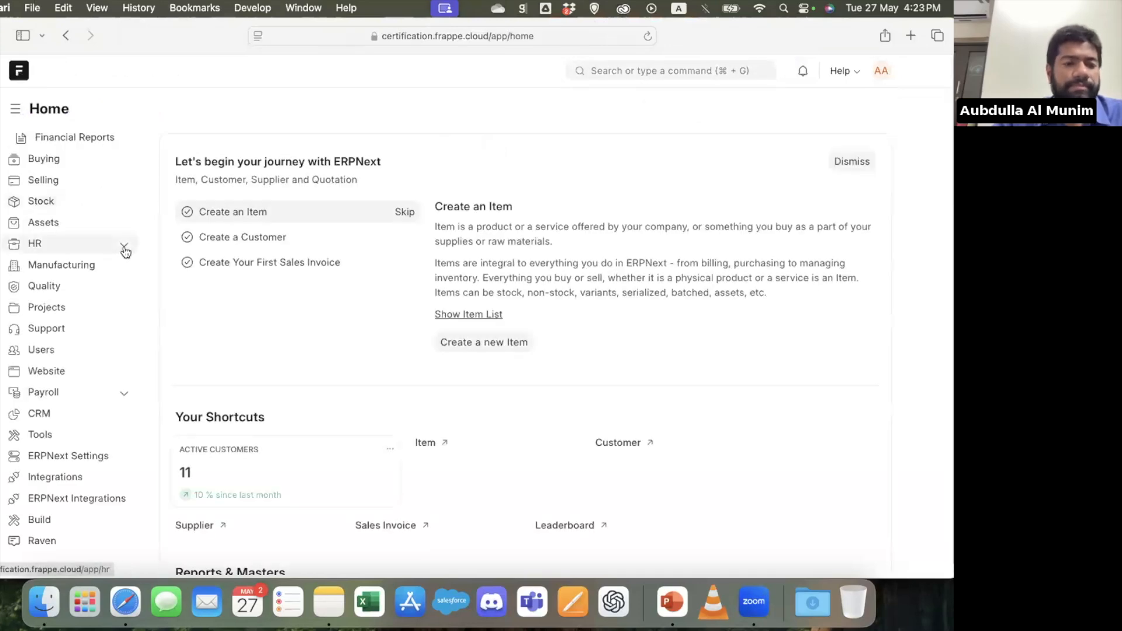
click(125, 251)
click(79, 265)
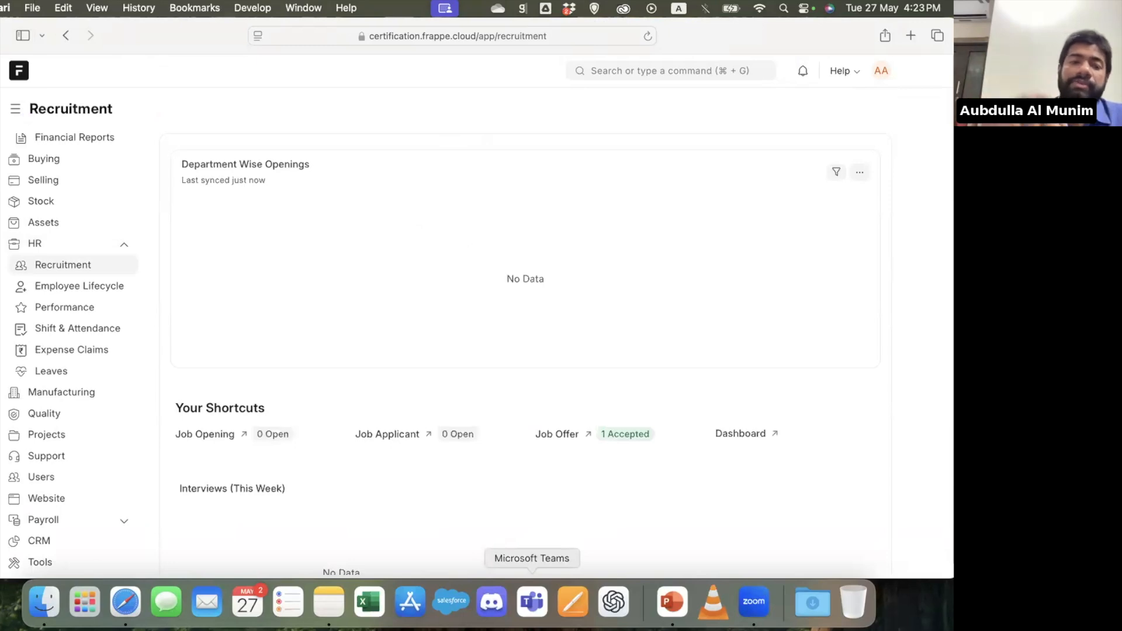
Search for the job application records and open the Job Applicant list
click(663, 65)
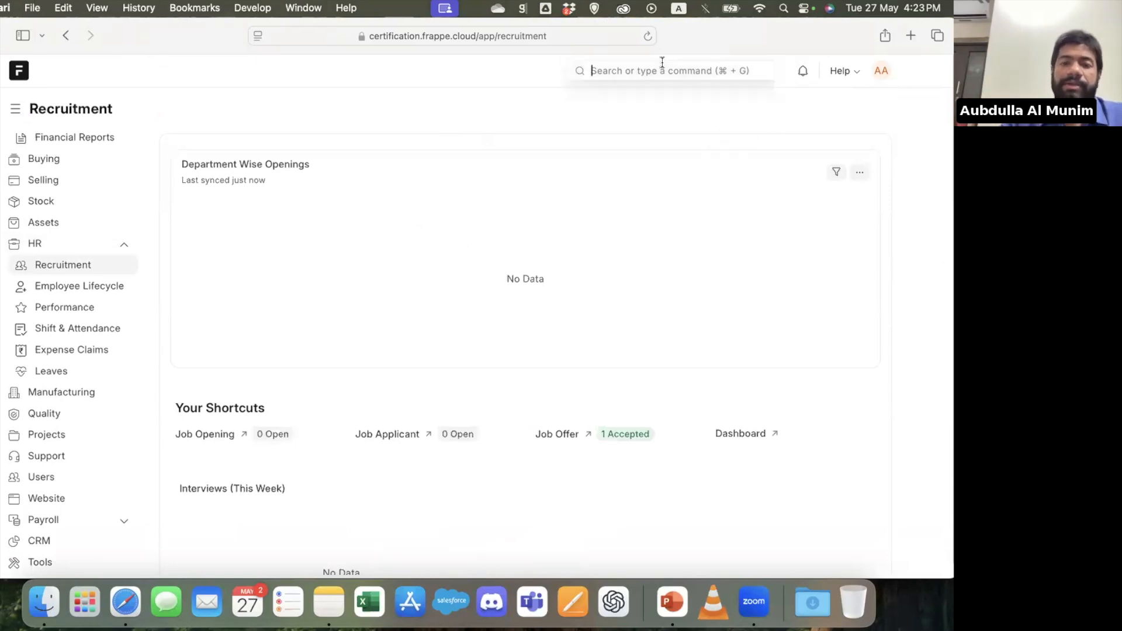
text(job applic)
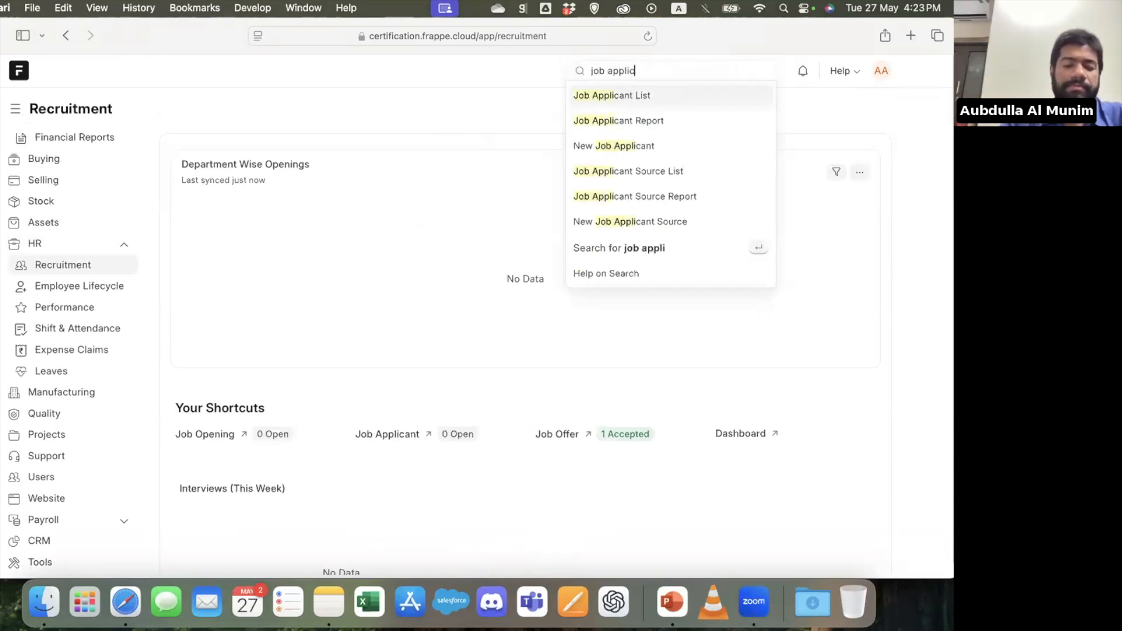
text(ation)
key(BackSpace)
key(BackSpace)
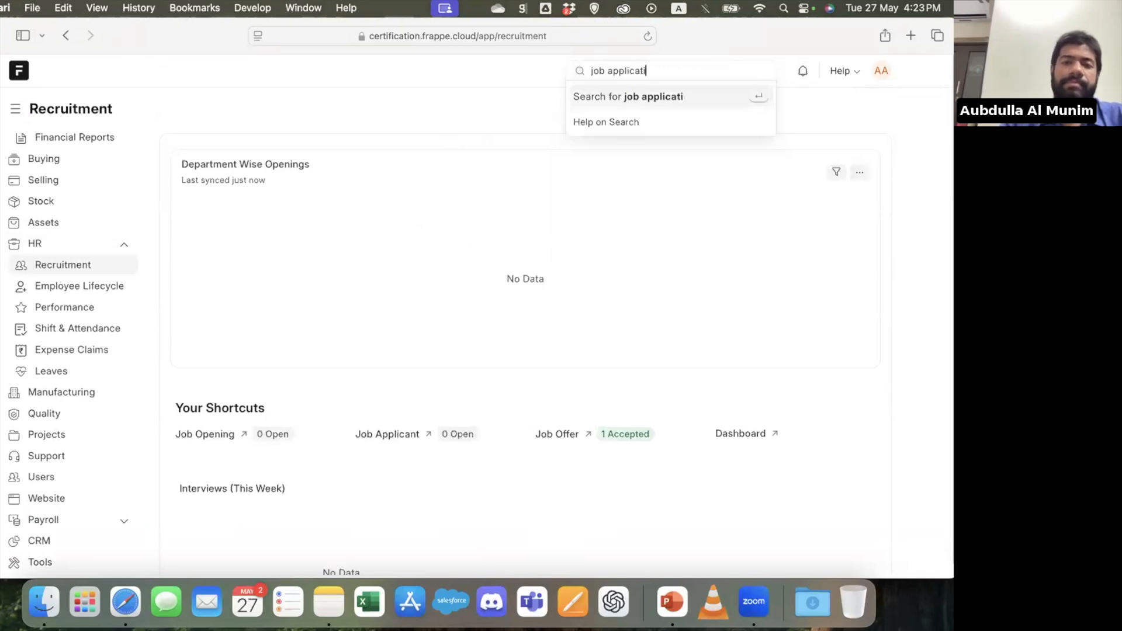
key(Return)
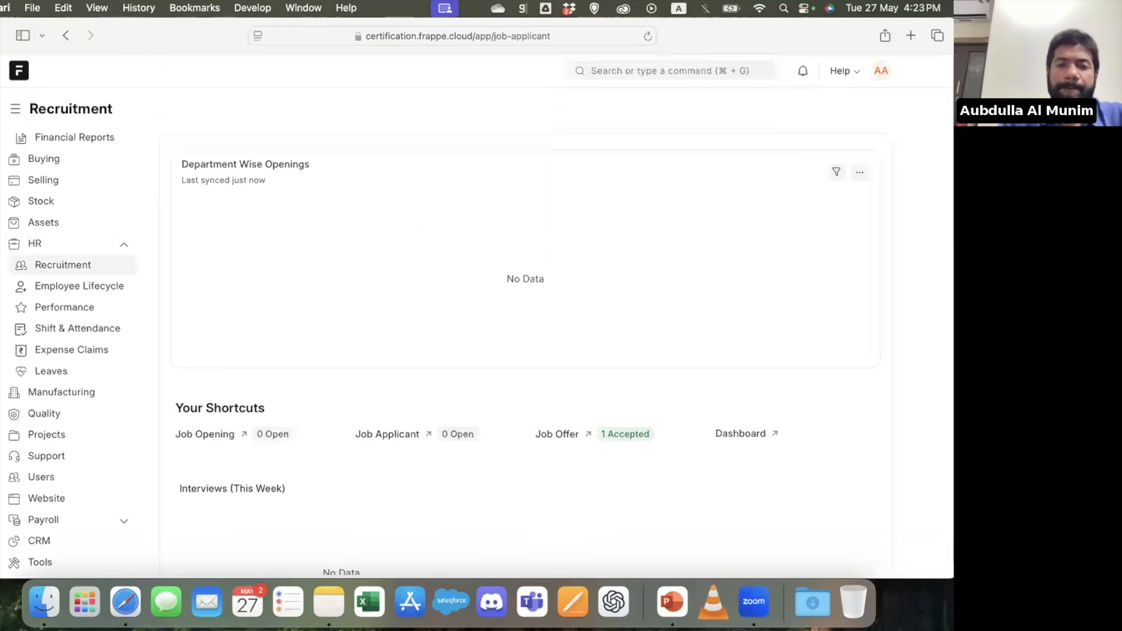
Find the Job Opening list through search and open the "Senior Accountants Office needed" opening
click(646, 70)
text(job op)
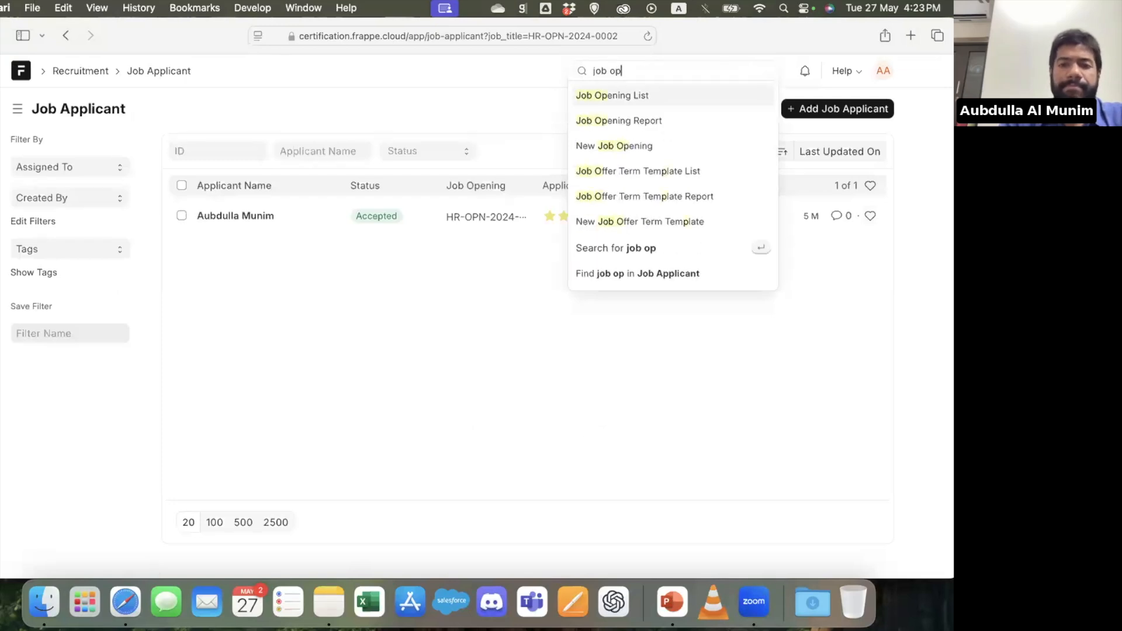
key(Return)
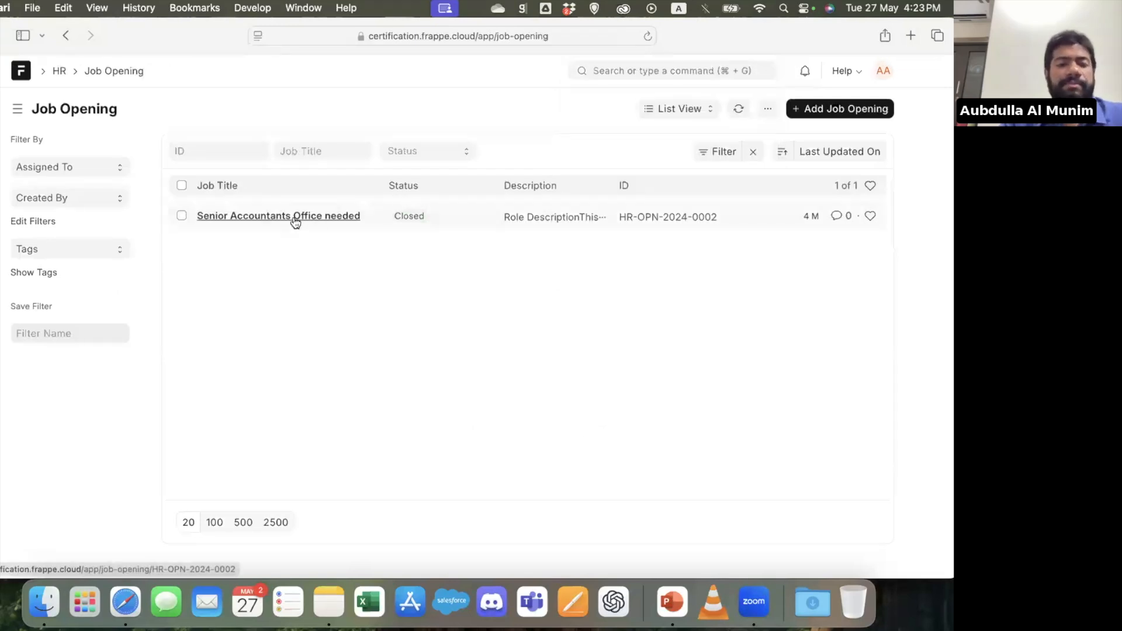
click(294, 218)
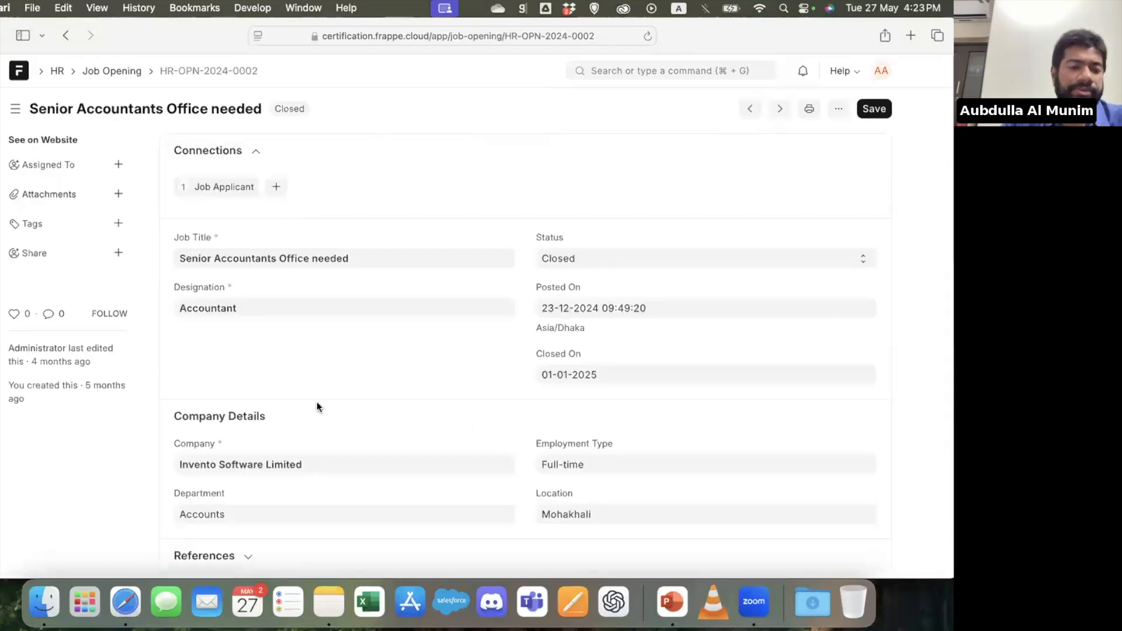
Review the job opening's company details, website publishing settings, role description and salary range
scroll(349, 379, down, 10)
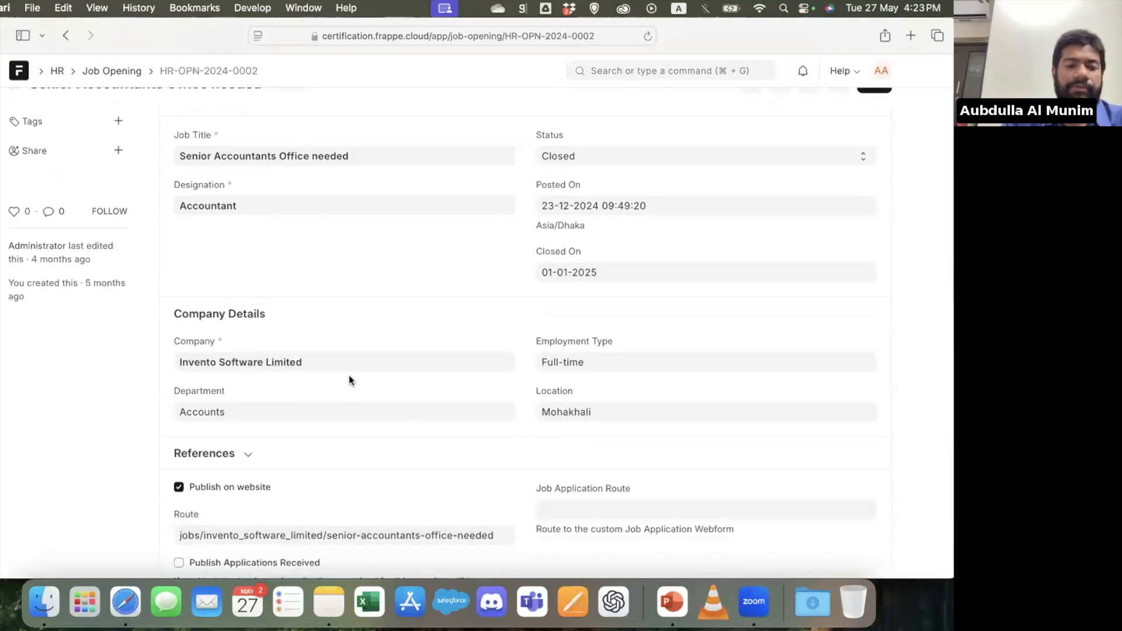
scroll(349, 381, down, 10)
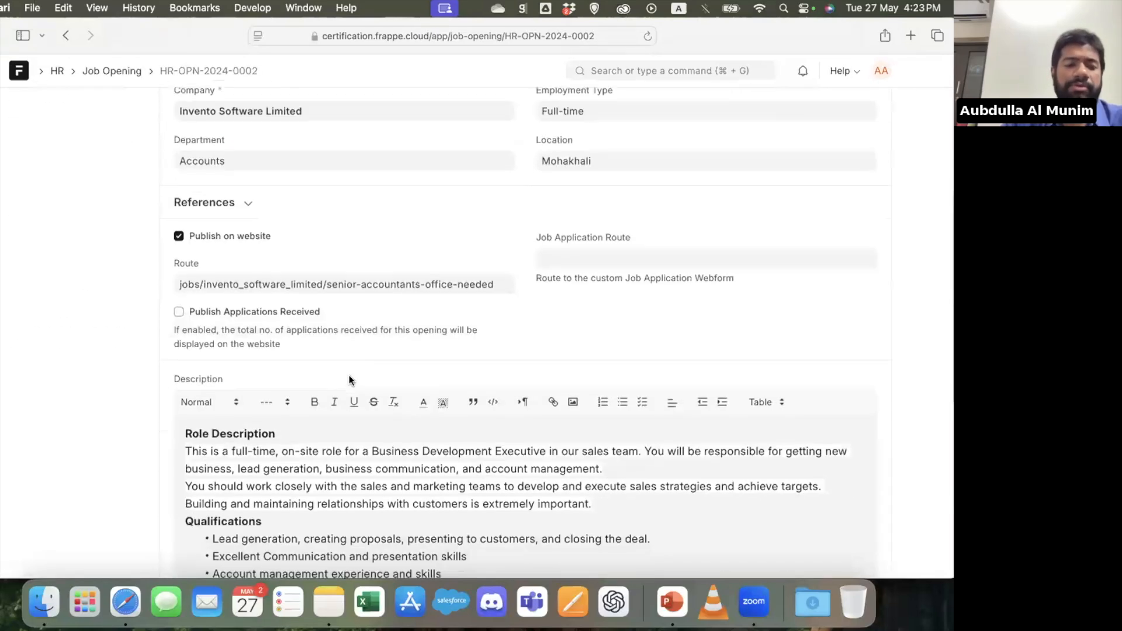
scroll(350, 376, down, 5)
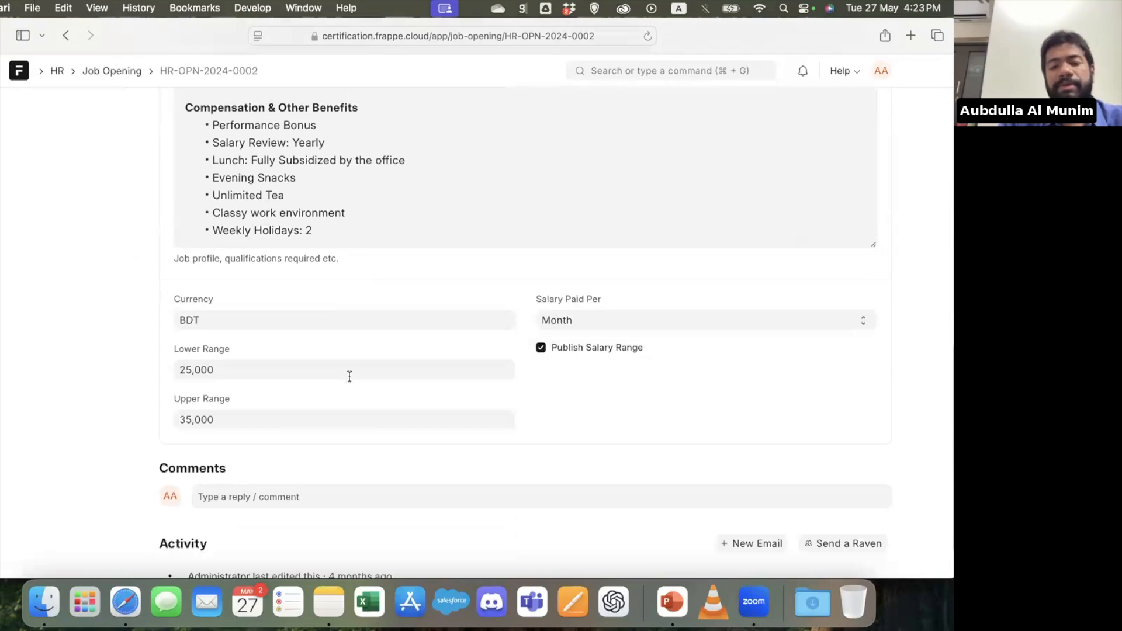
scroll(350, 377, up, 10)
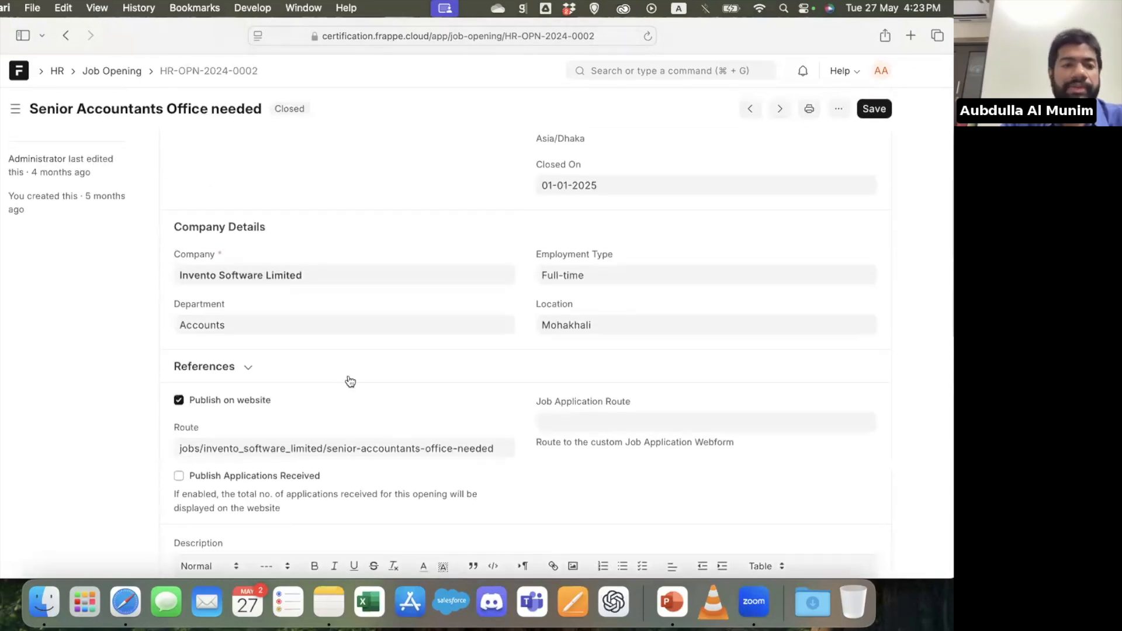
scroll(349, 381, up, 5)
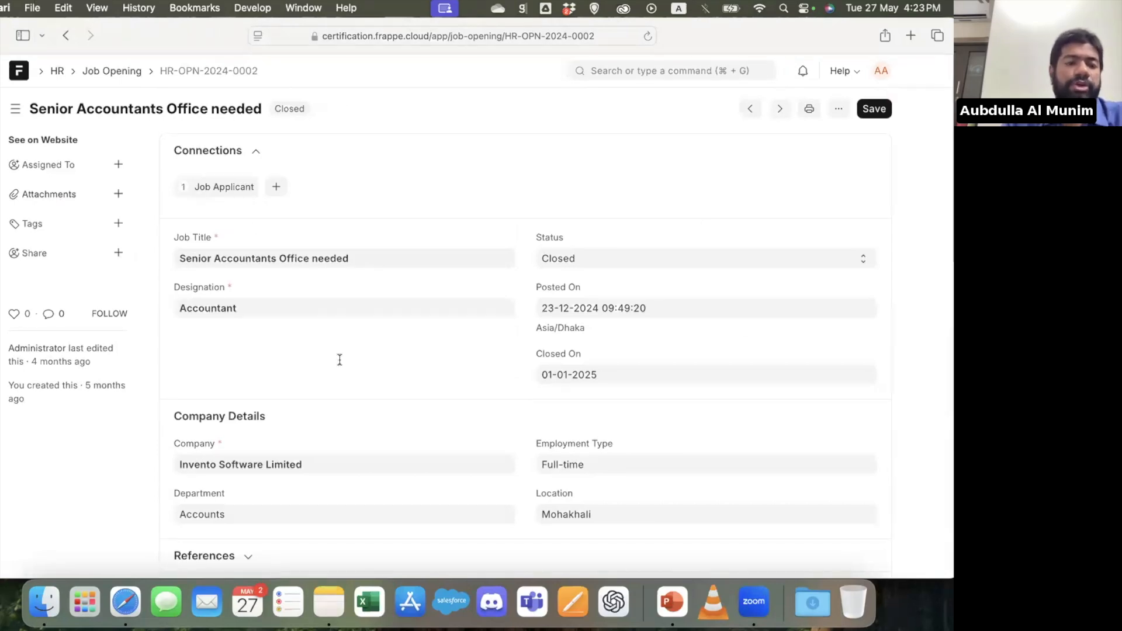
Open the applicant linked to the job opening, followed by the employee record connected to that applicant
click(221, 186)
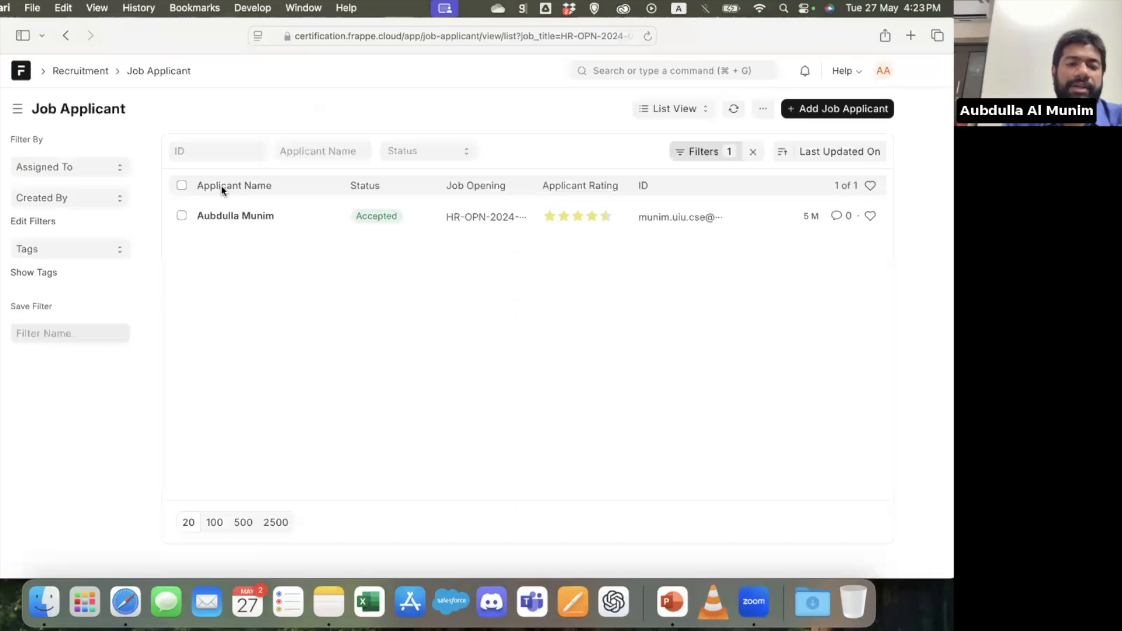
click(234, 216)
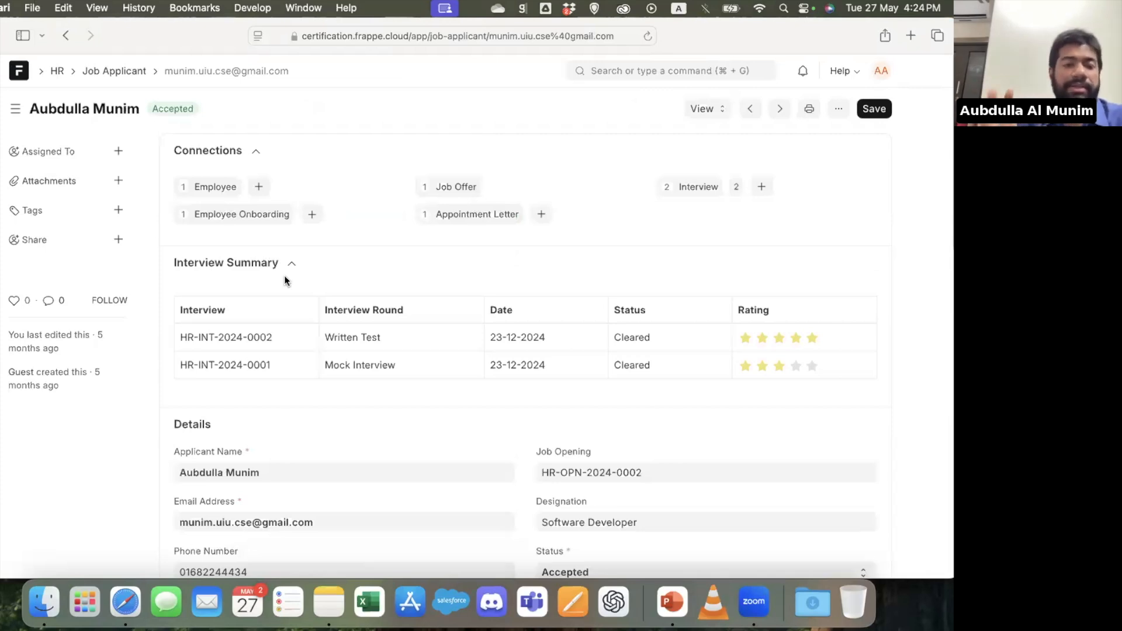
click(209, 188)
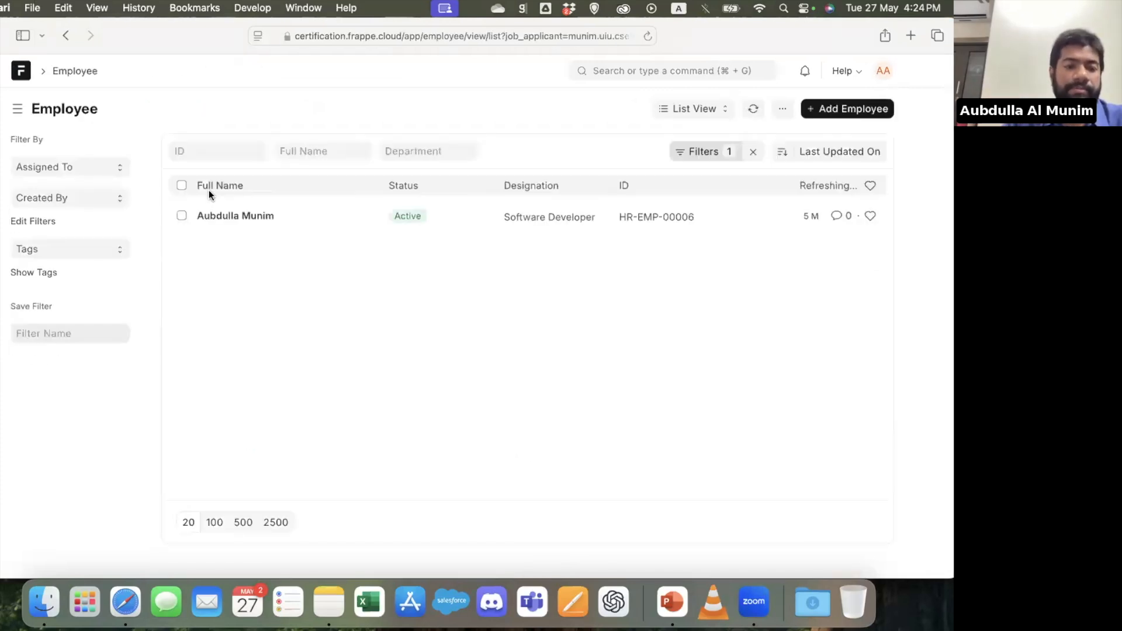
click(229, 217)
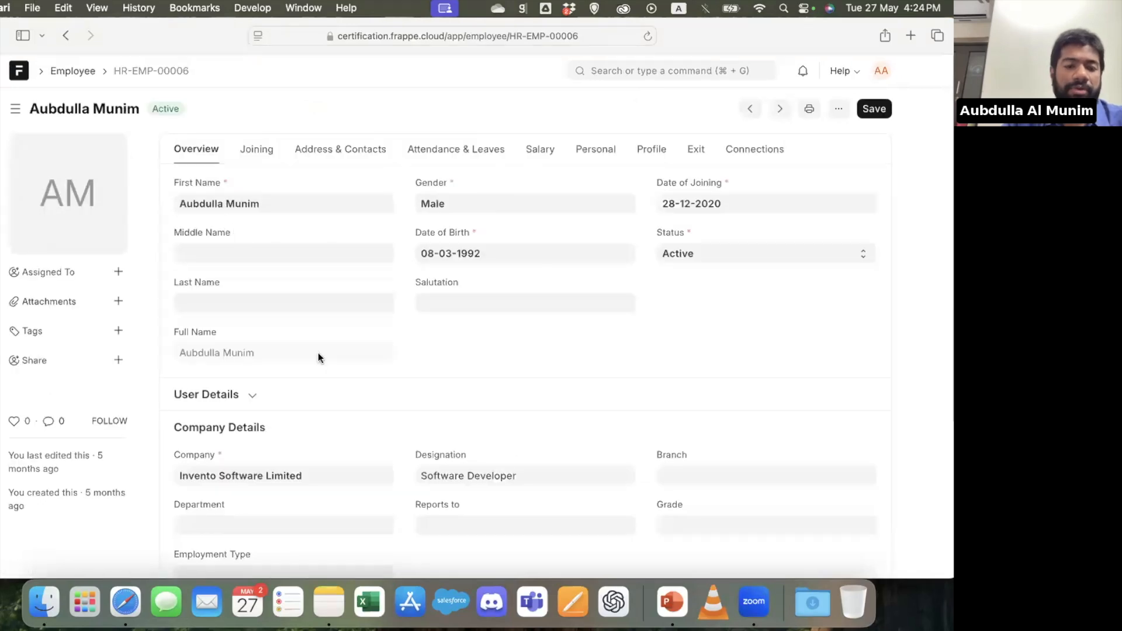
Review the employee's overview, joining and contact details, including the address section and the options for the current address type
scroll(318, 353, down, 5)
scroll(318, 352, up, 5)
click(255, 153)
click(360, 155)
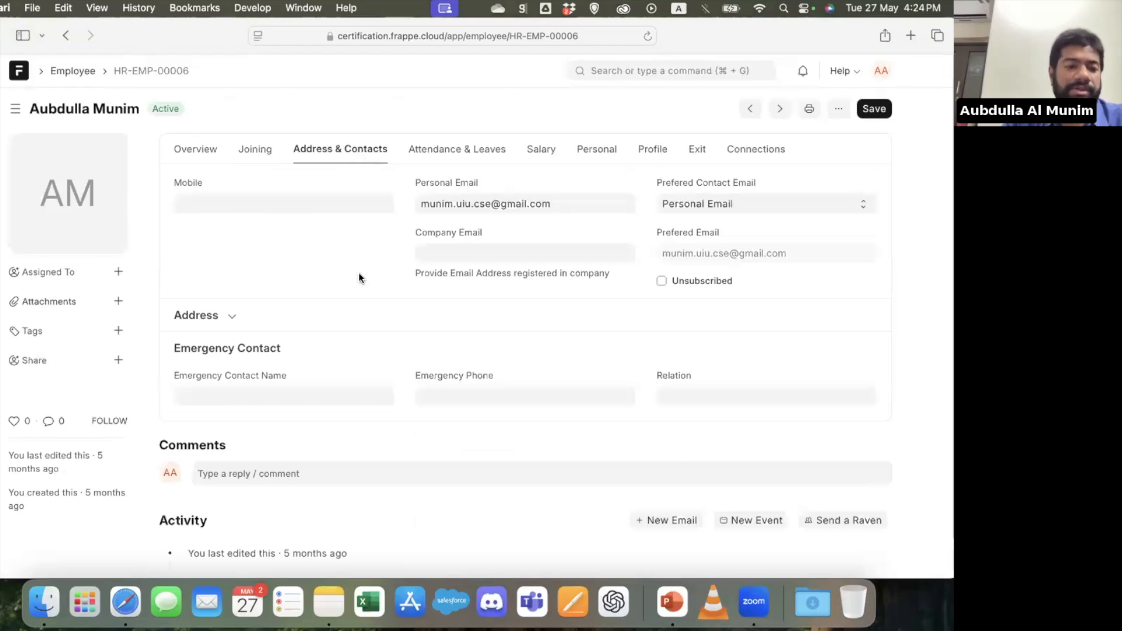
click(293, 312)
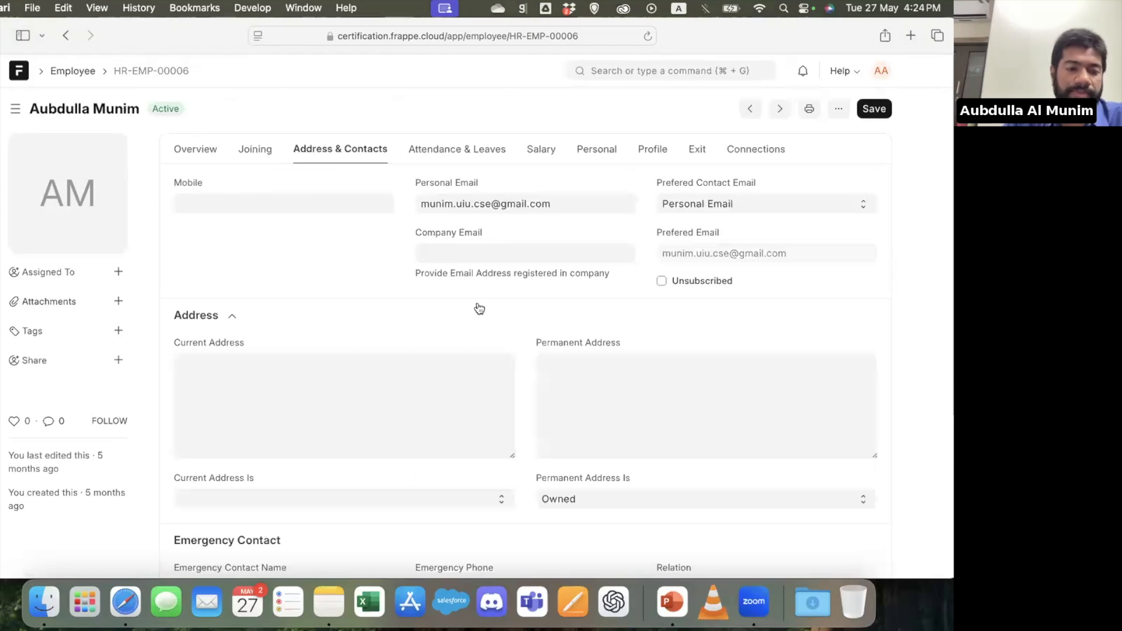
click(408, 500)
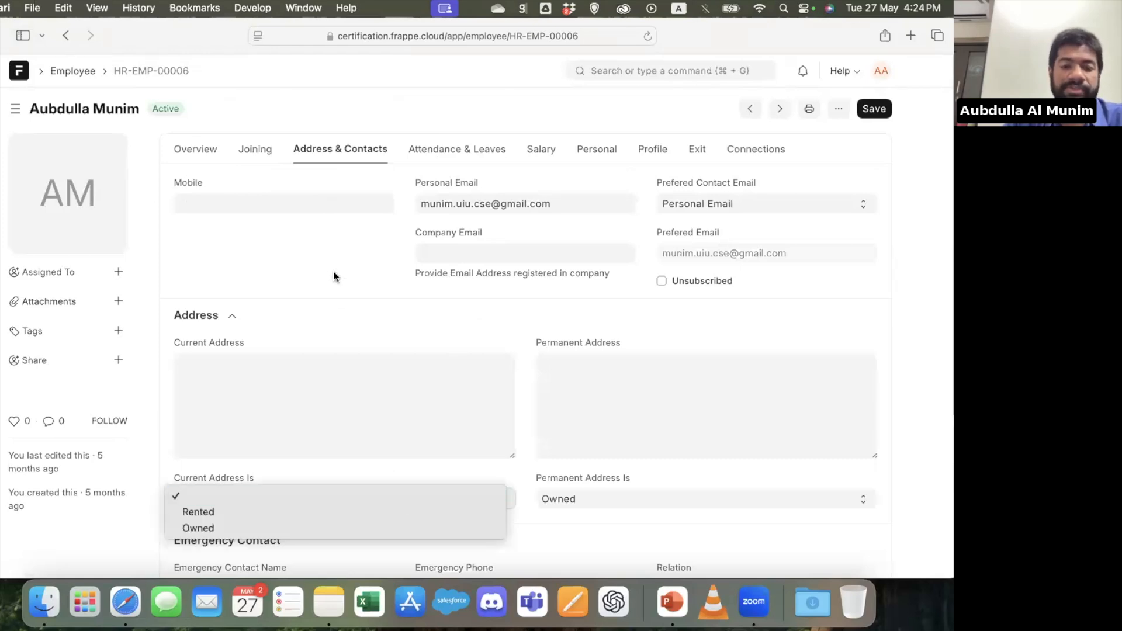
click(396, 219)
Review the employee's attendance and leave, salary and personal details, including the health insurance and passport sections
click(468, 155)
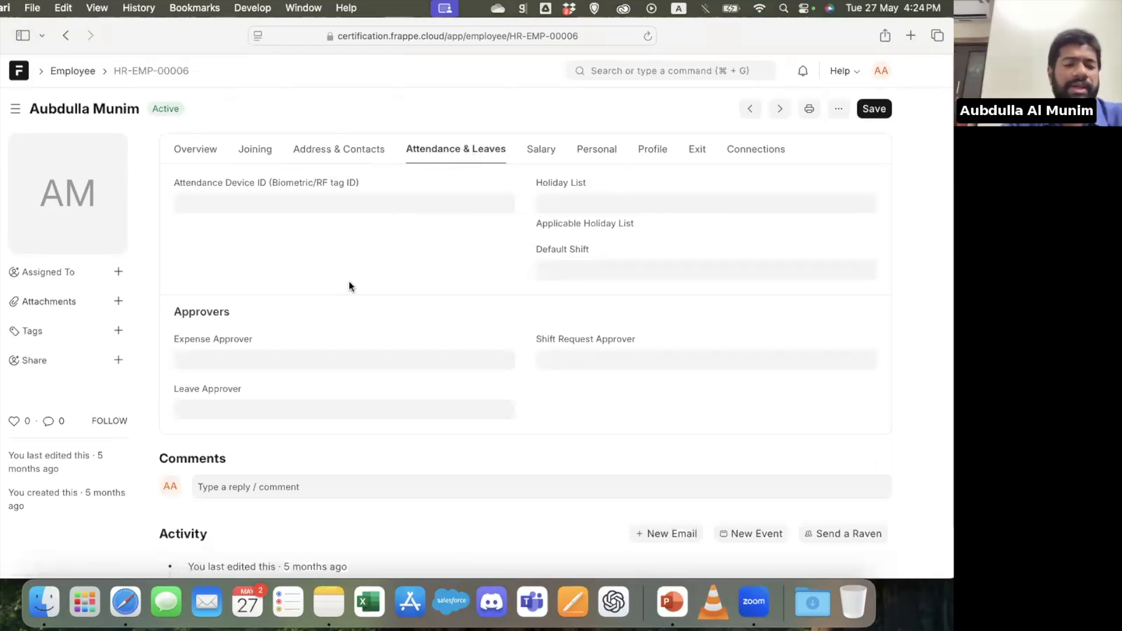
click(543, 152)
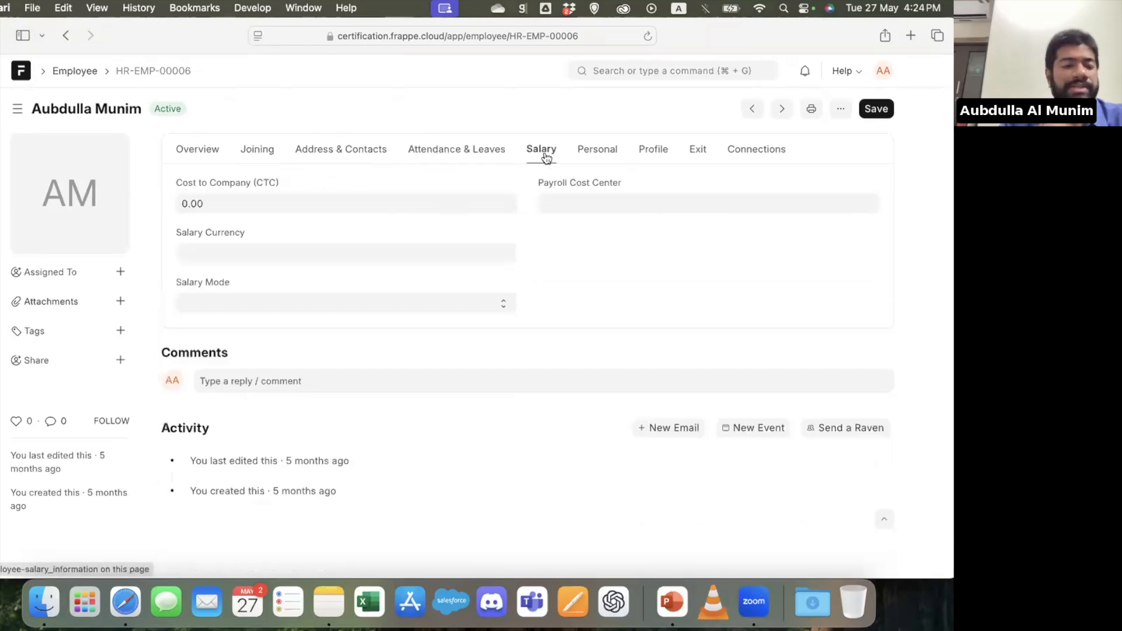
click(602, 151)
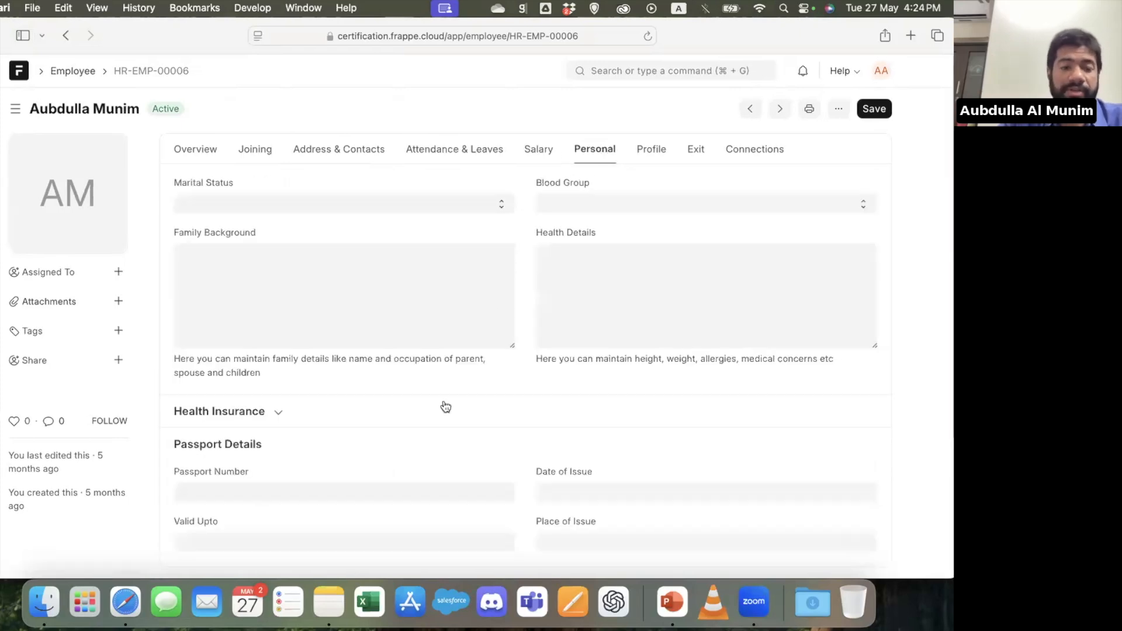
click(445, 406)
scroll(445, 407, down, 5)
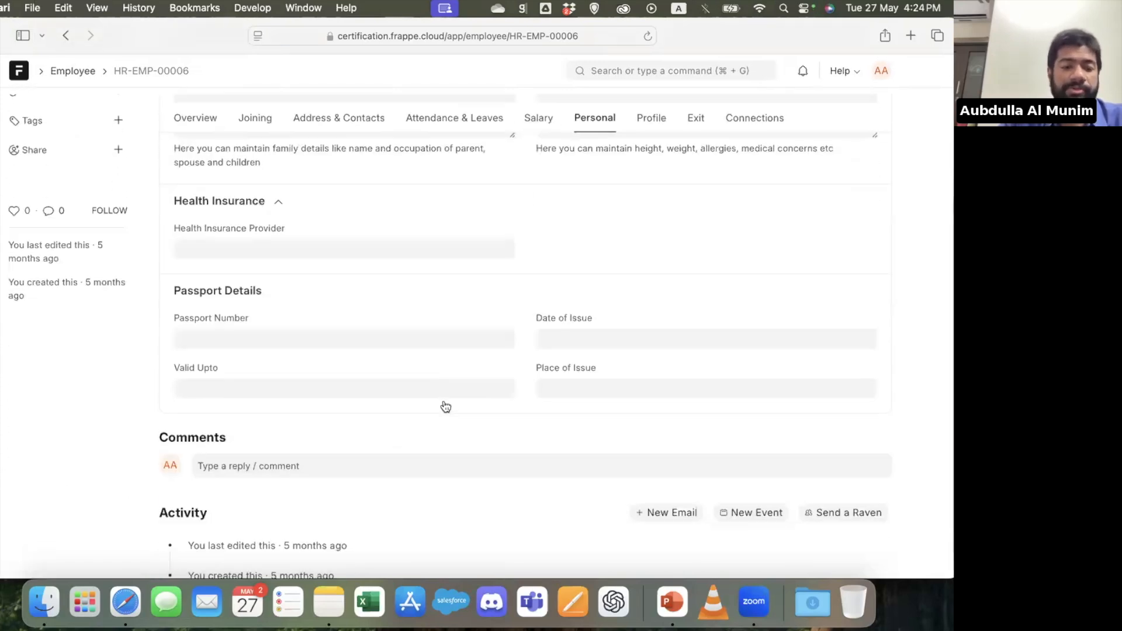
scroll(445, 407, up, 6)
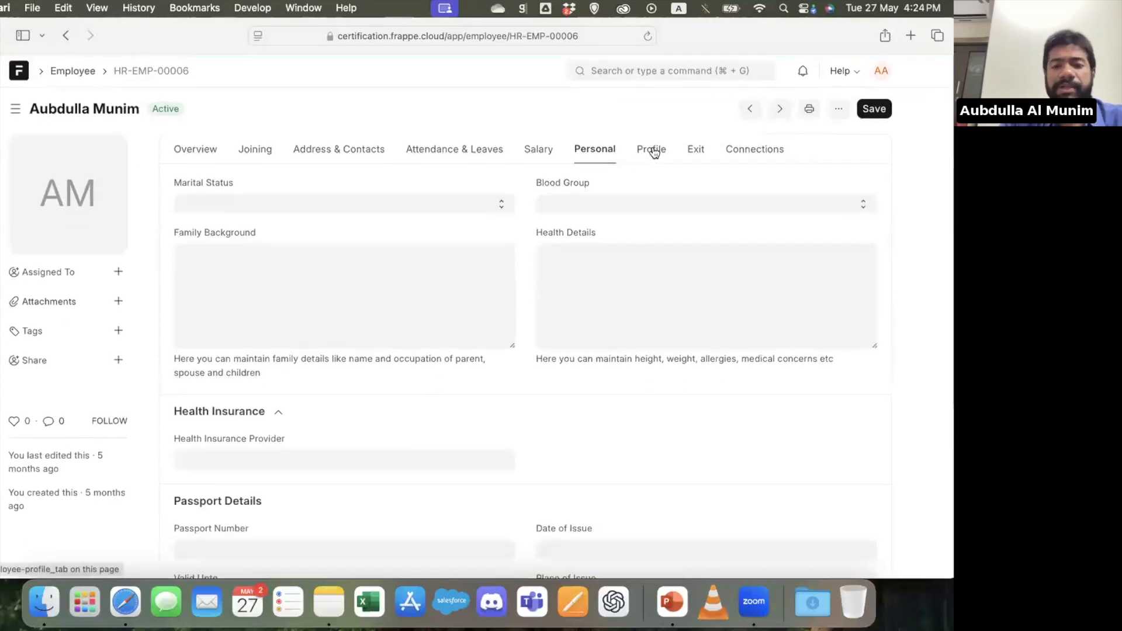
Review the employee's profile with the educational qualification section, and show the exit details
click(652, 150)
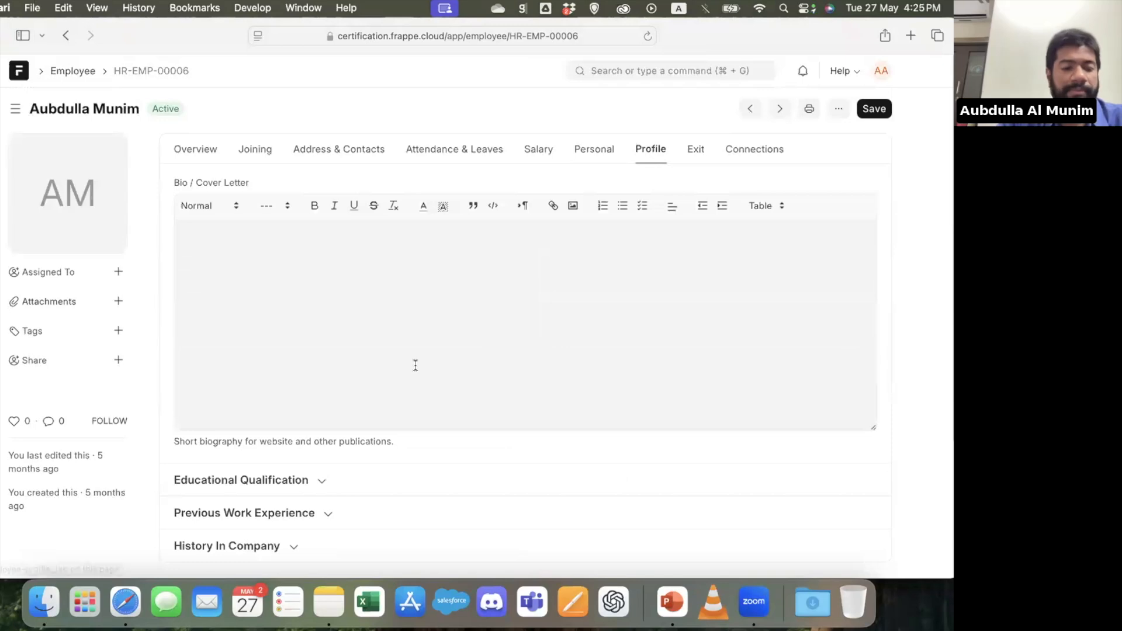
scroll(415, 367, down, 3)
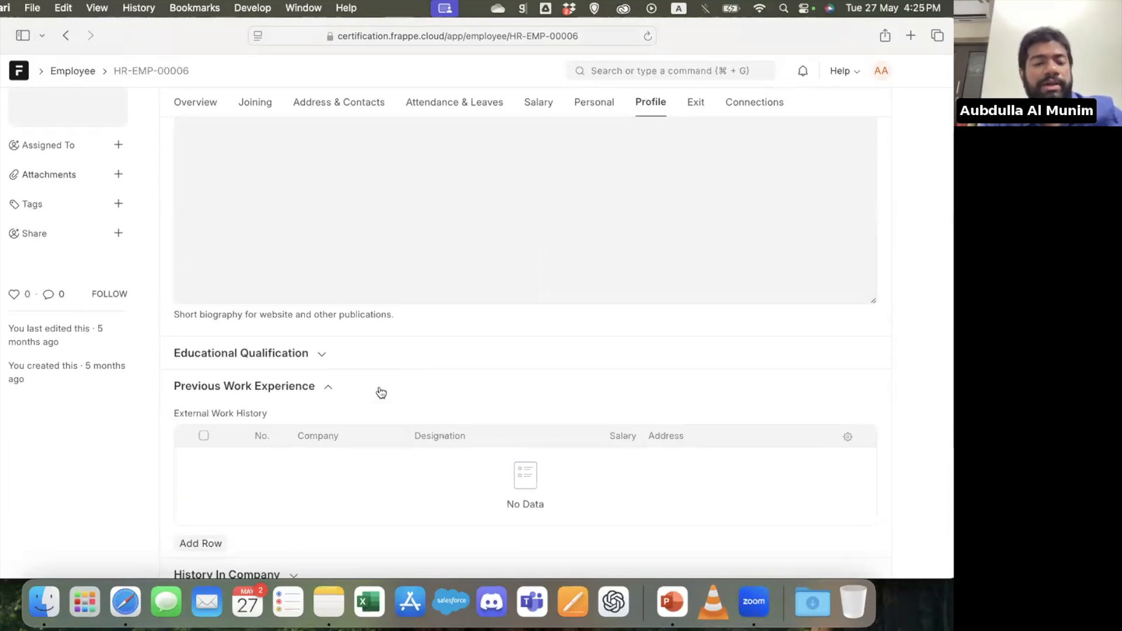
click(374, 355)
scroll(374, 355, up, 4)
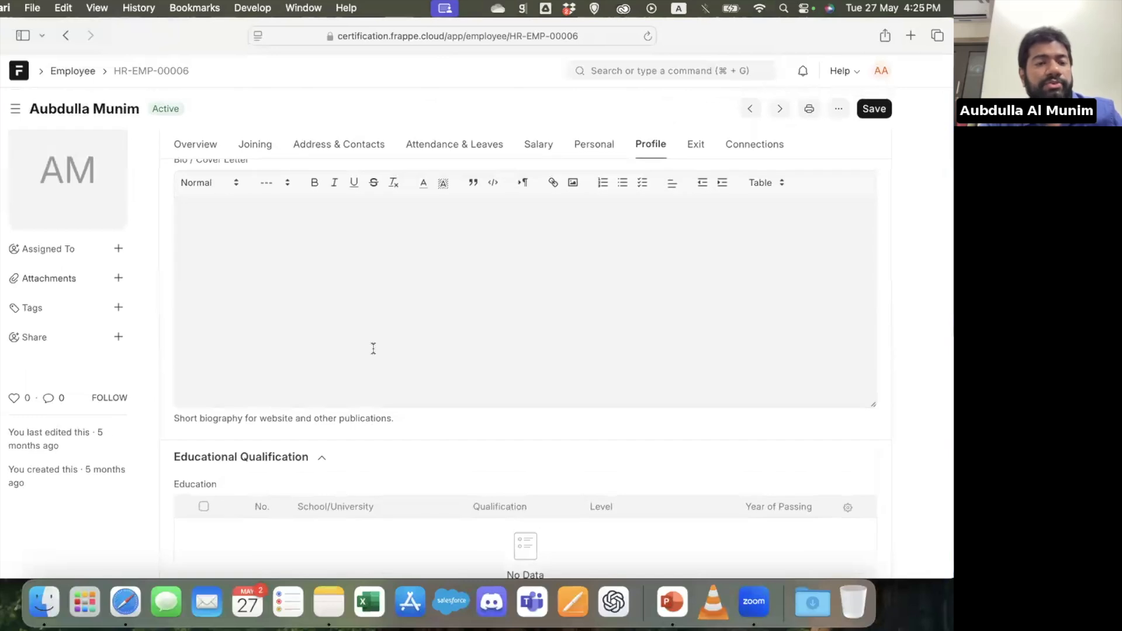
click(696, 151)
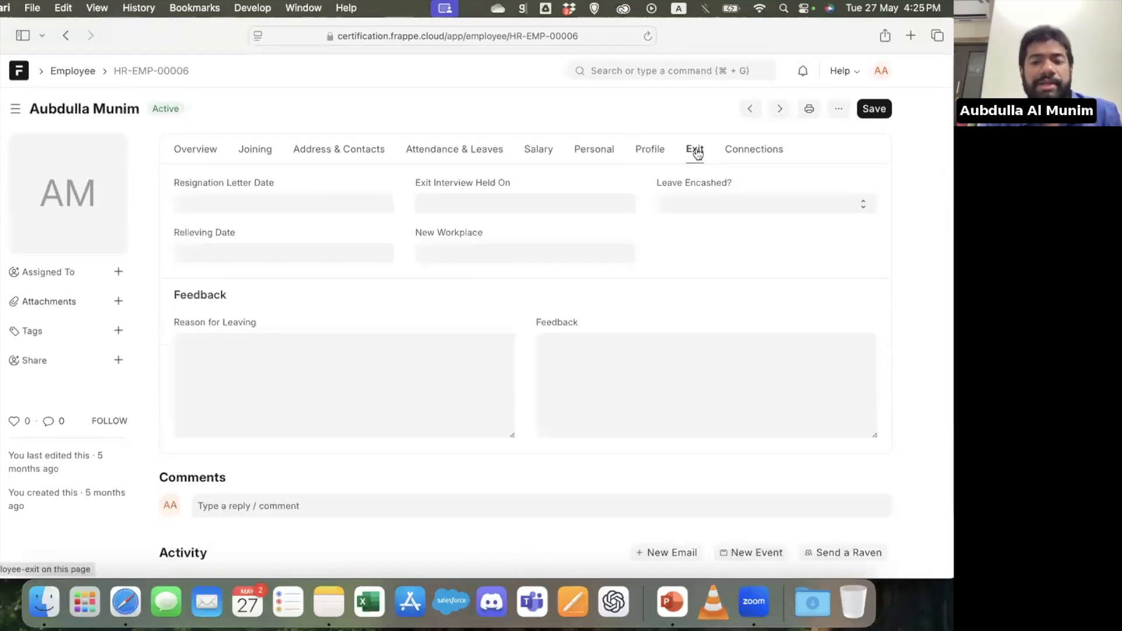
Review the employee's attendance activity chart and the connected attendance, leave, lifecycle, shift, expense and payroll documents
click(749, 151)
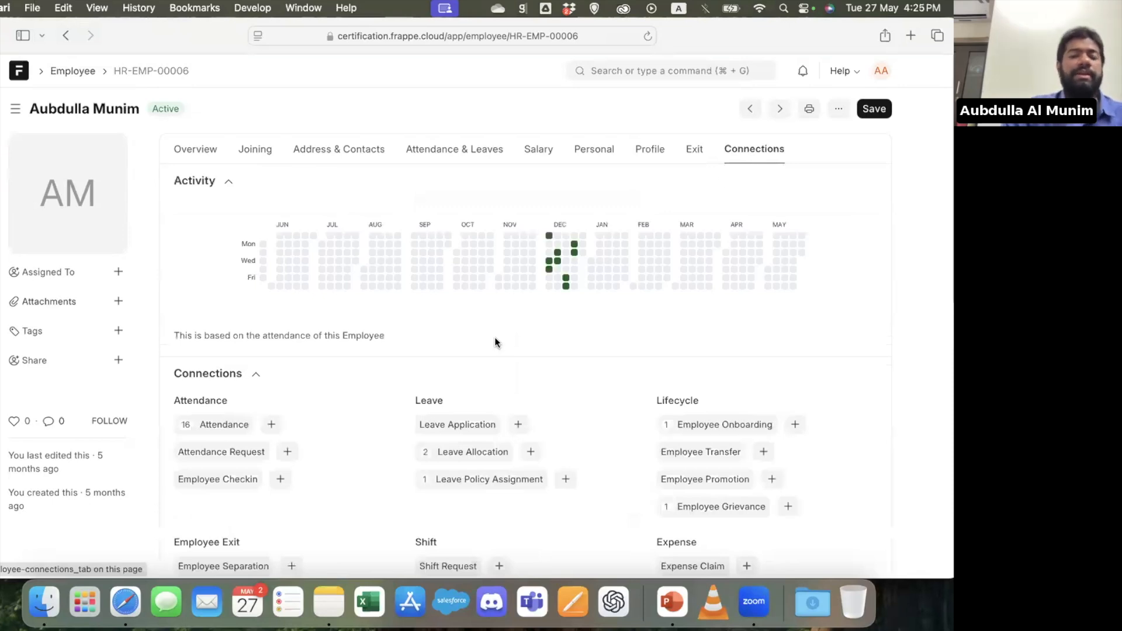
scroll(495, 338, down, 4)
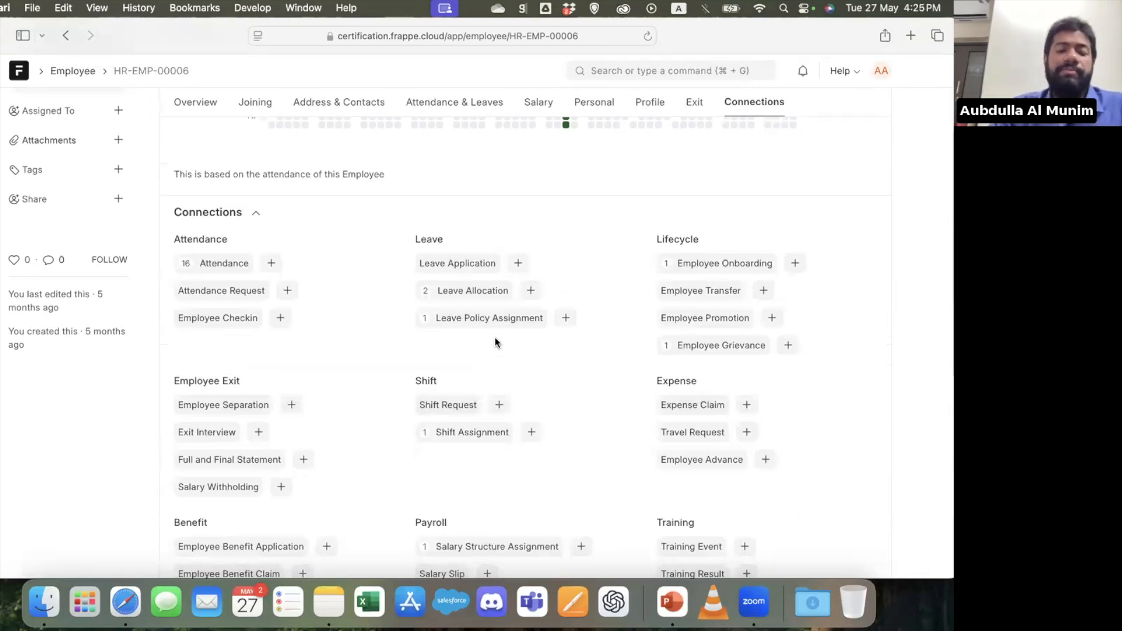
scroll(495, 342, down, 3)
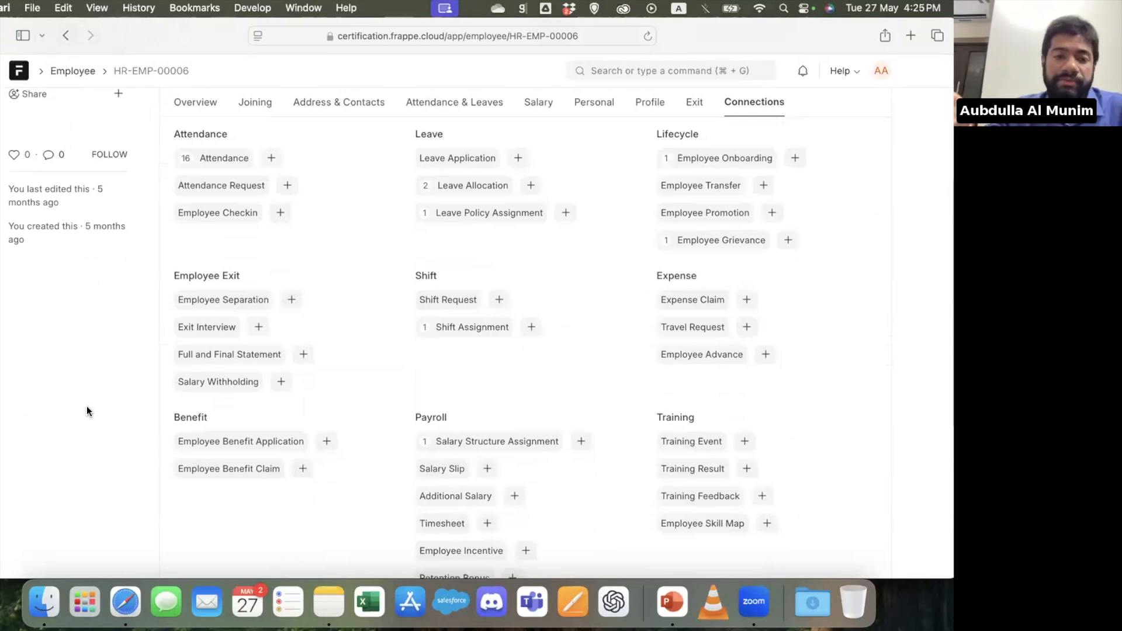
scroll(87, 406, up, 8)
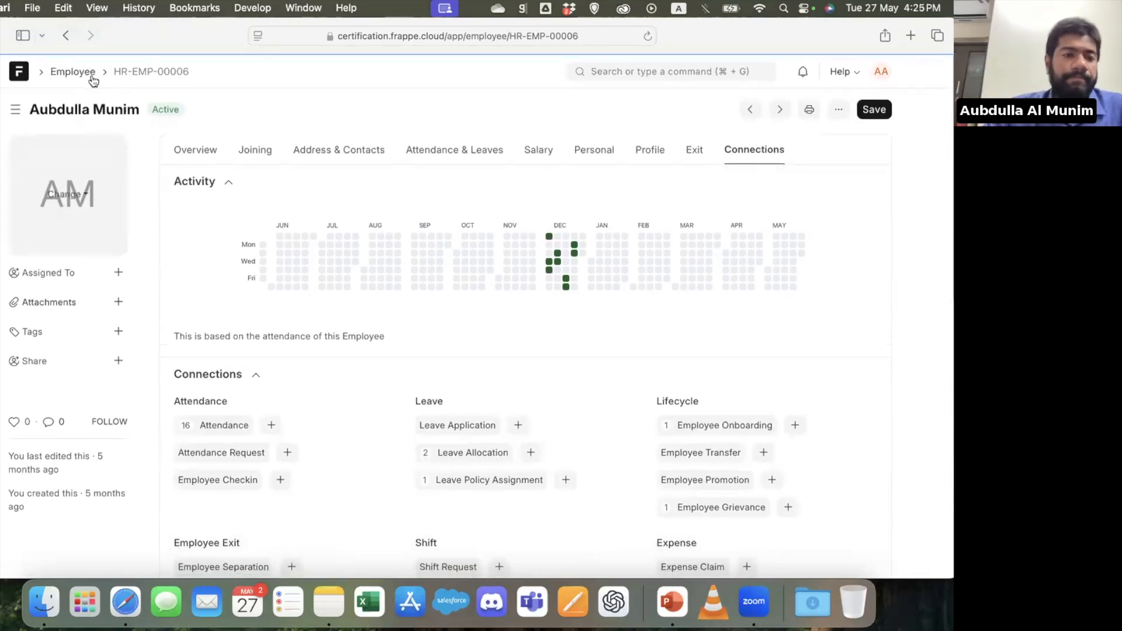
Return to the home page and open the Shift & Attendance workspace of the HR module to see its masters and reports
click(74, 70)
click(26, 73)
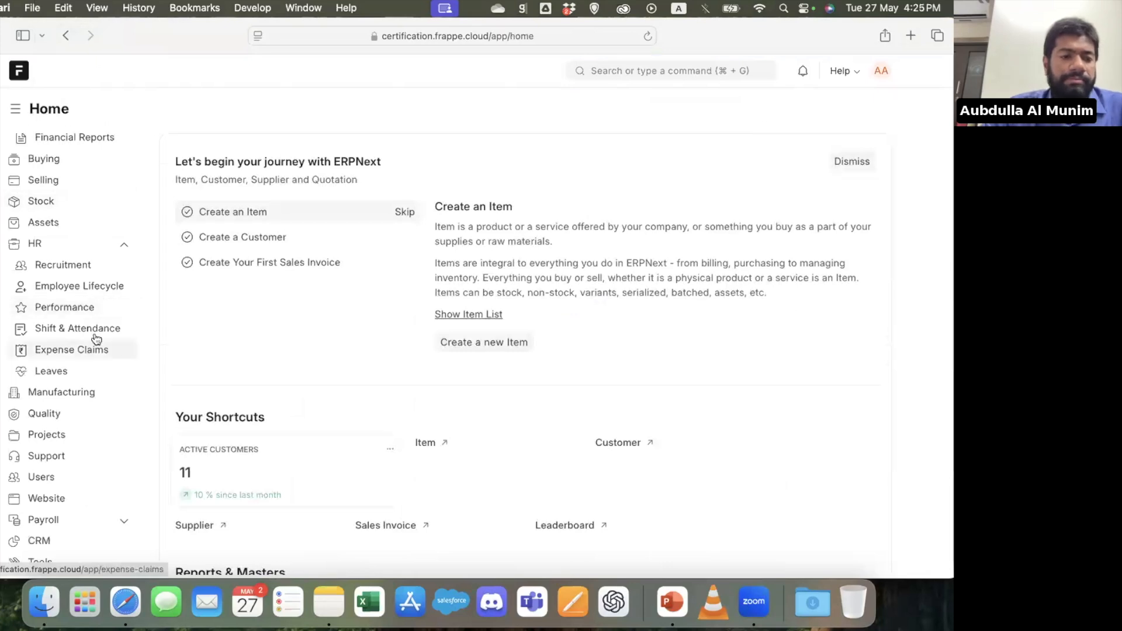
click(95, 331)
scroll(479, 373, down, 5)
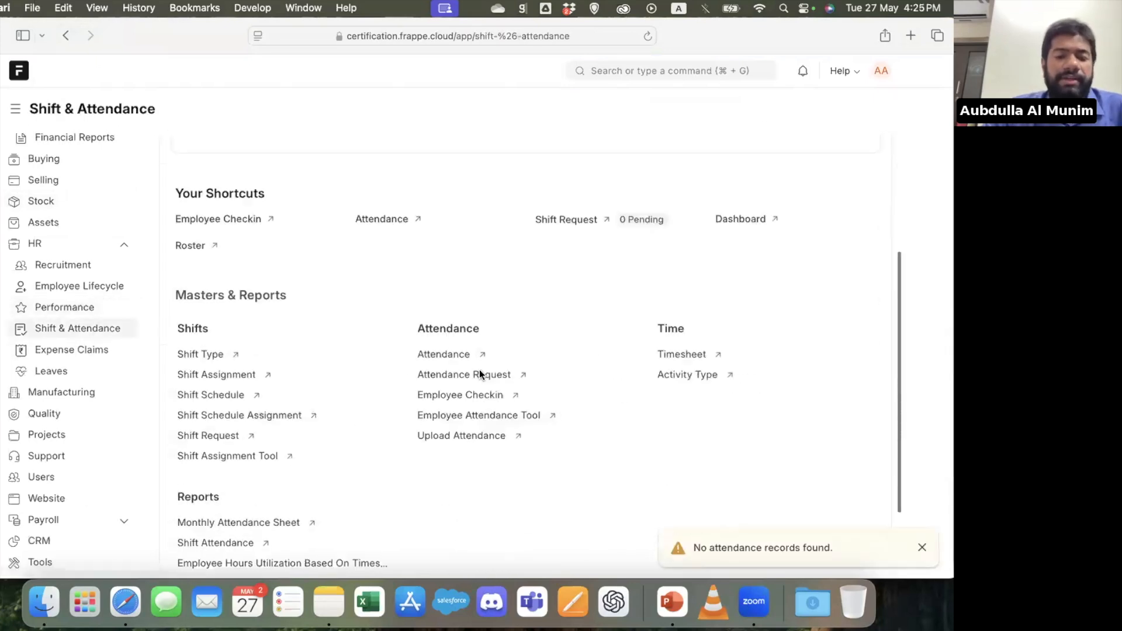
Open the Attendance list and review the Work From Home attendance record dated 25-12-2024
click(443, 323)
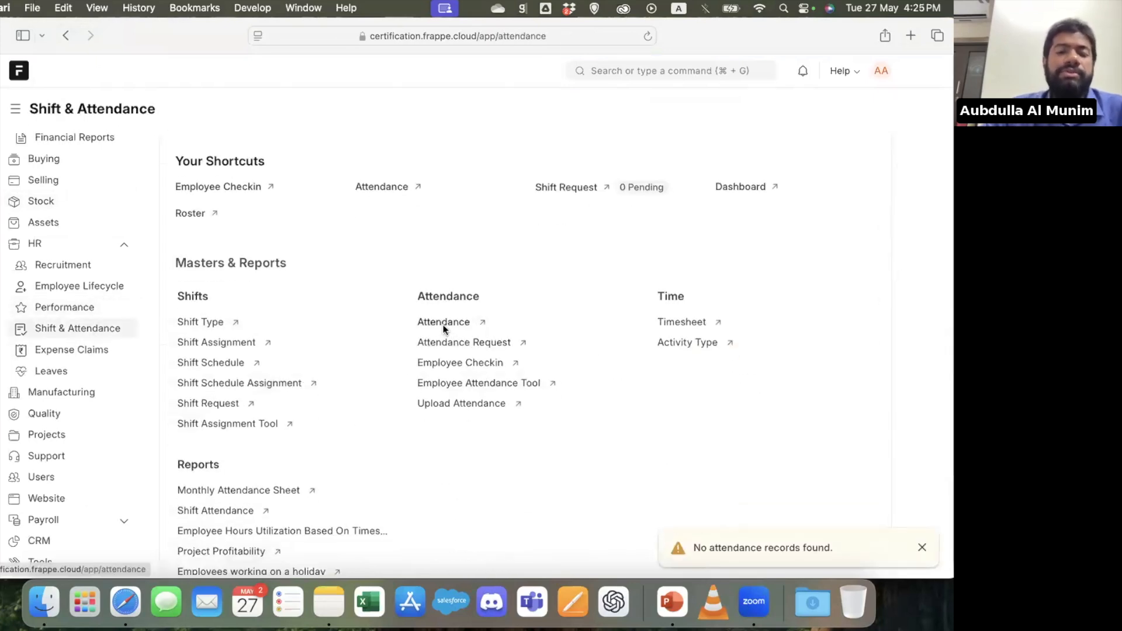
click(238, 239)
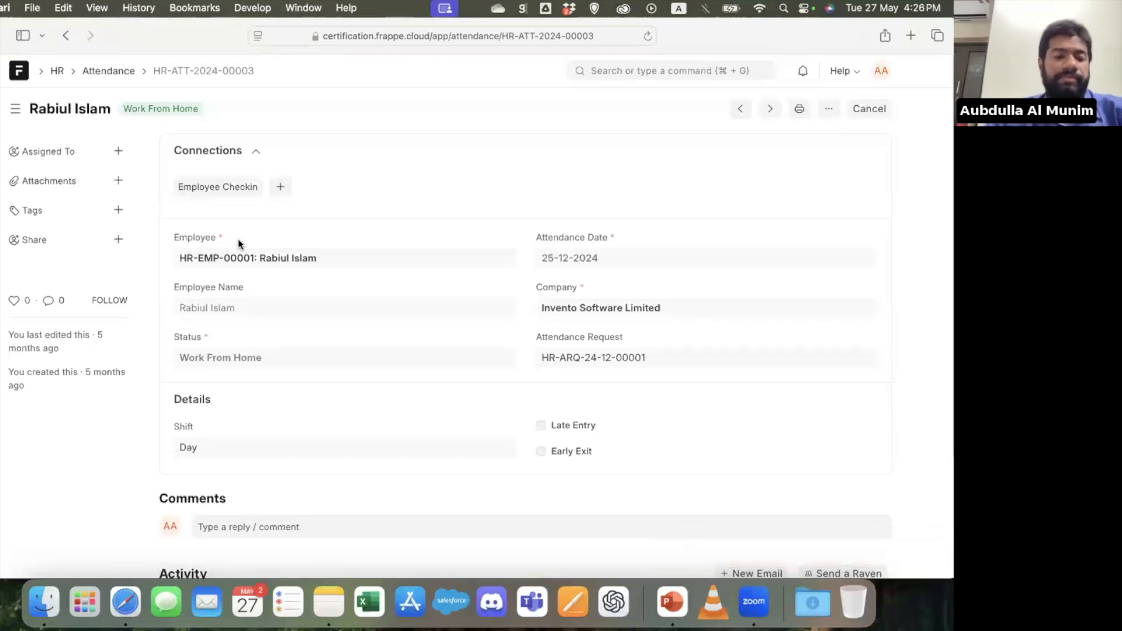
scroll(238, 243, down, 5)
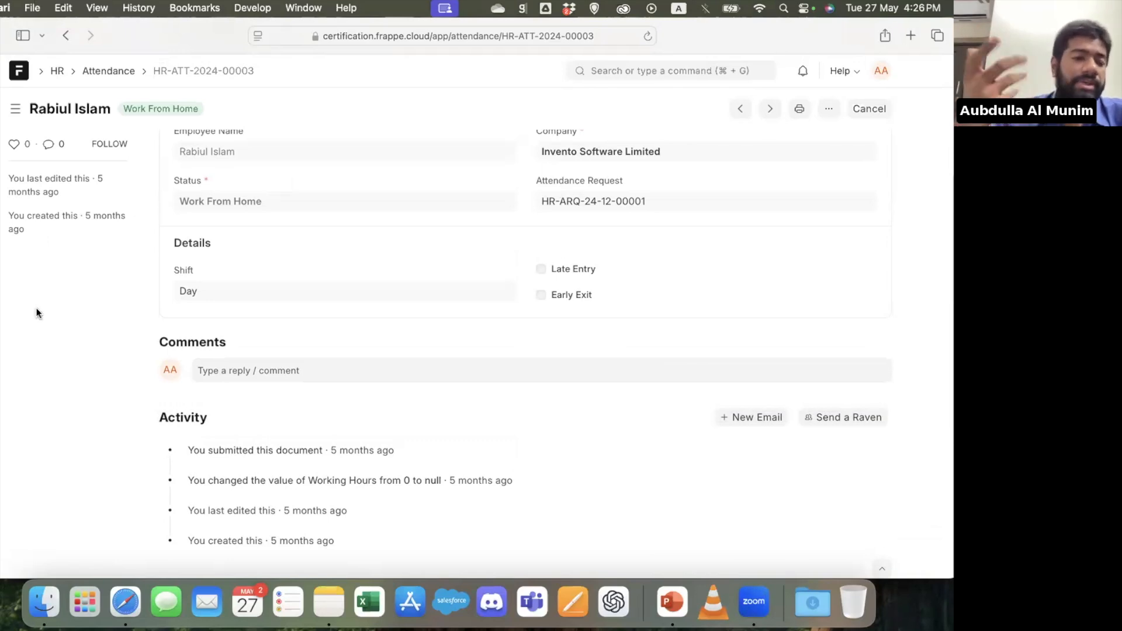
Switch to the PowerPoint presentation and show the Frappe Marketplace slide
click(672, 602)
scroll(48, 423, down, 5)
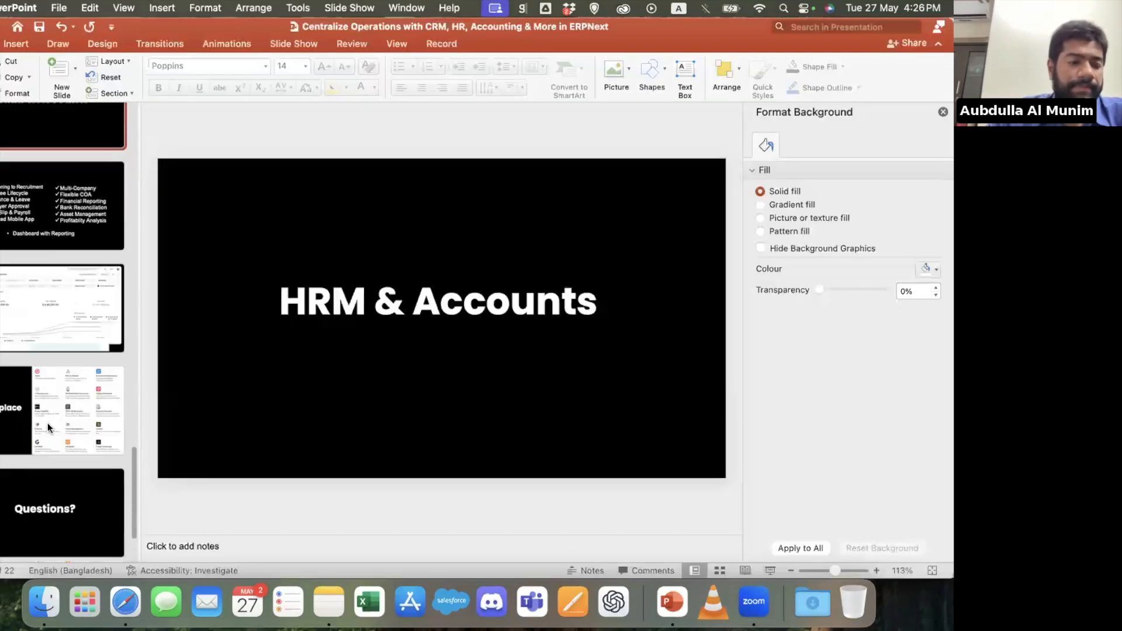
click(75, 374)
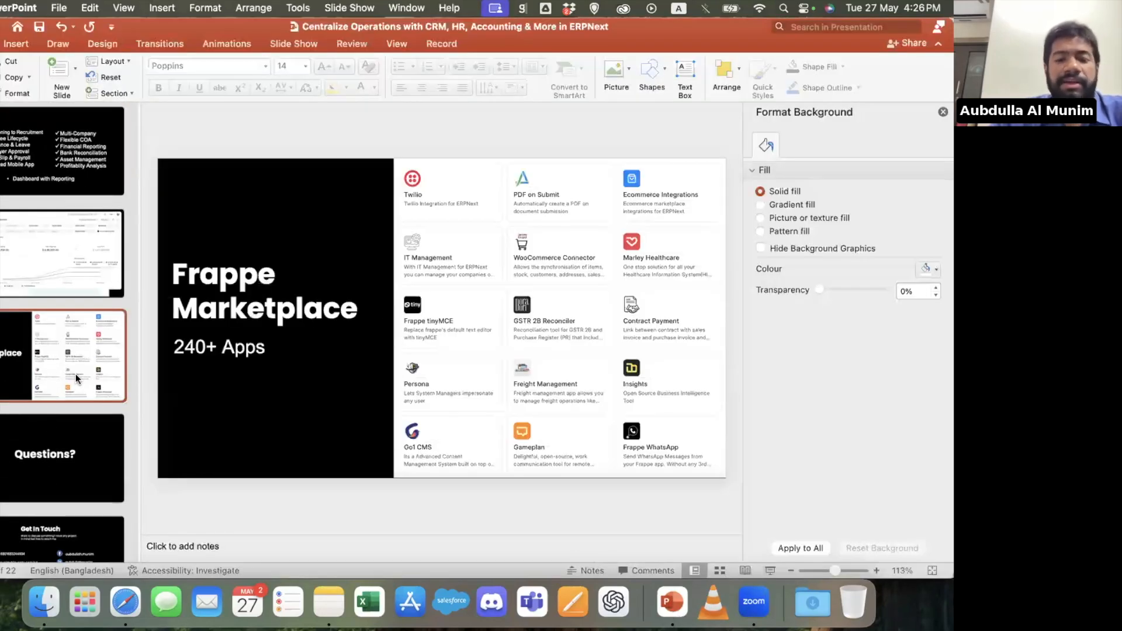